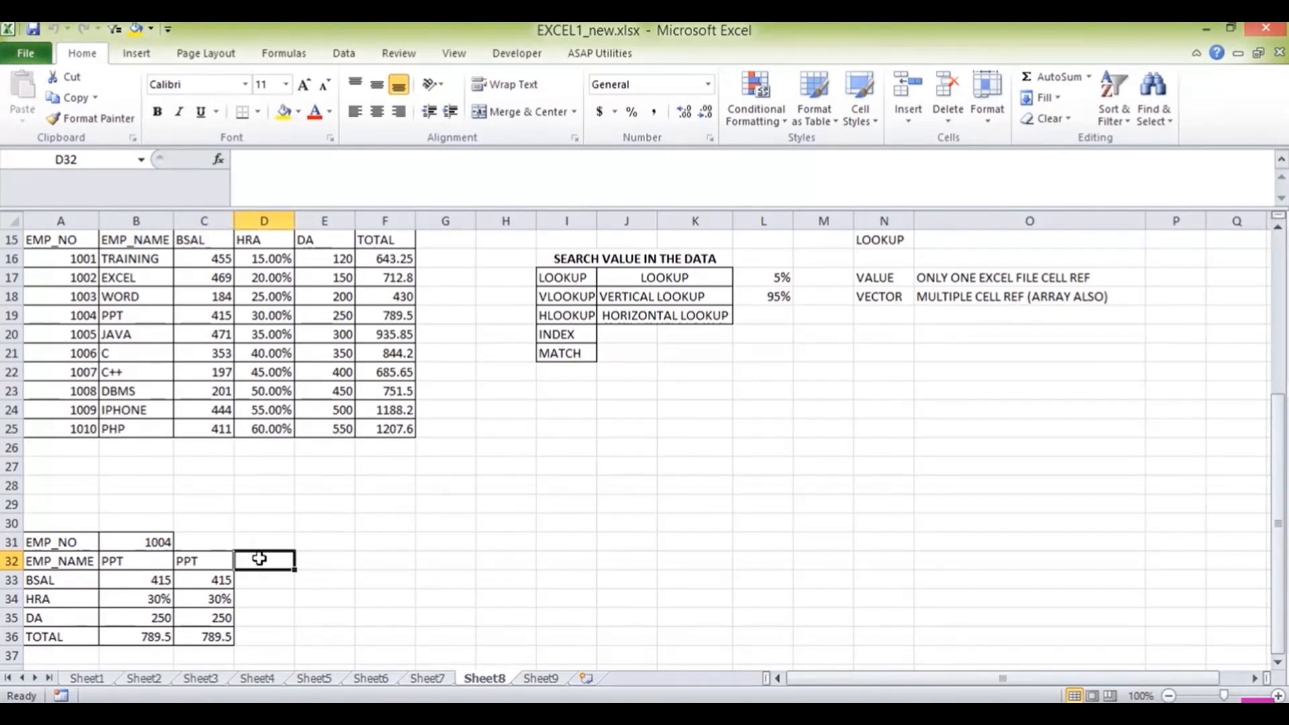
text(=vl)
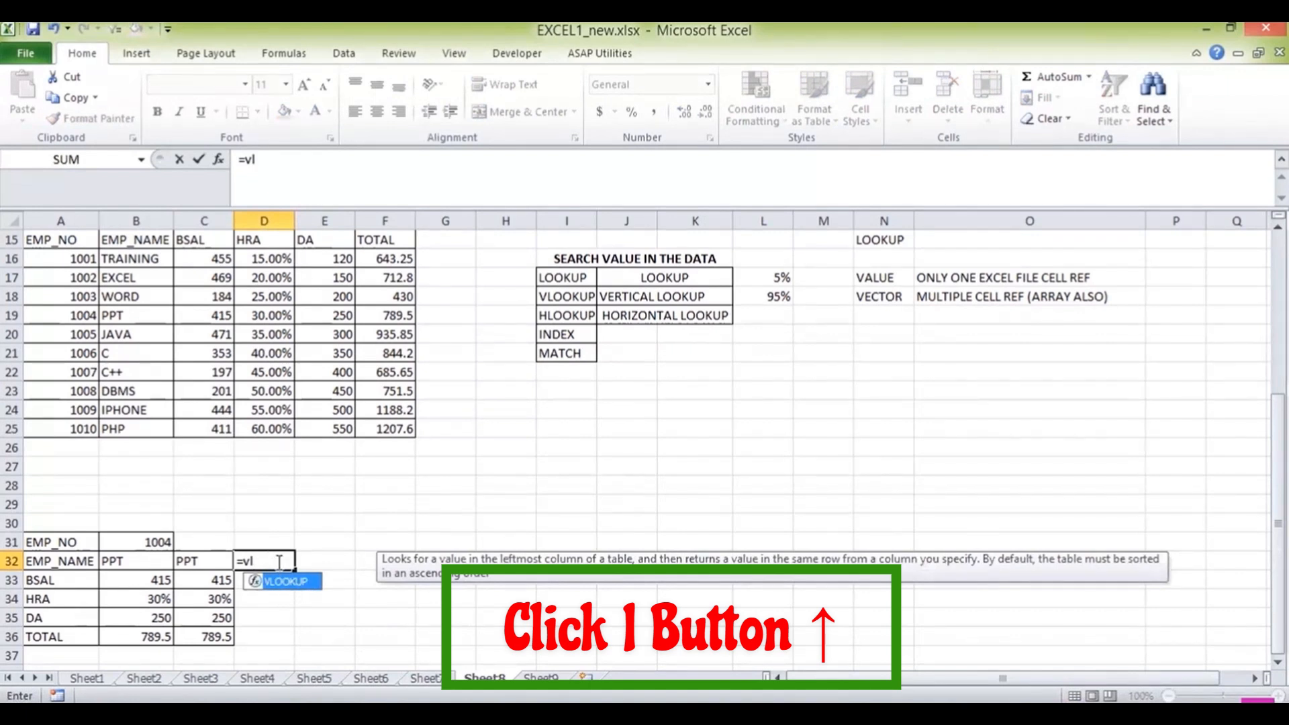
key(BackSpace)
key(BackSpace)
key(BackSpace)
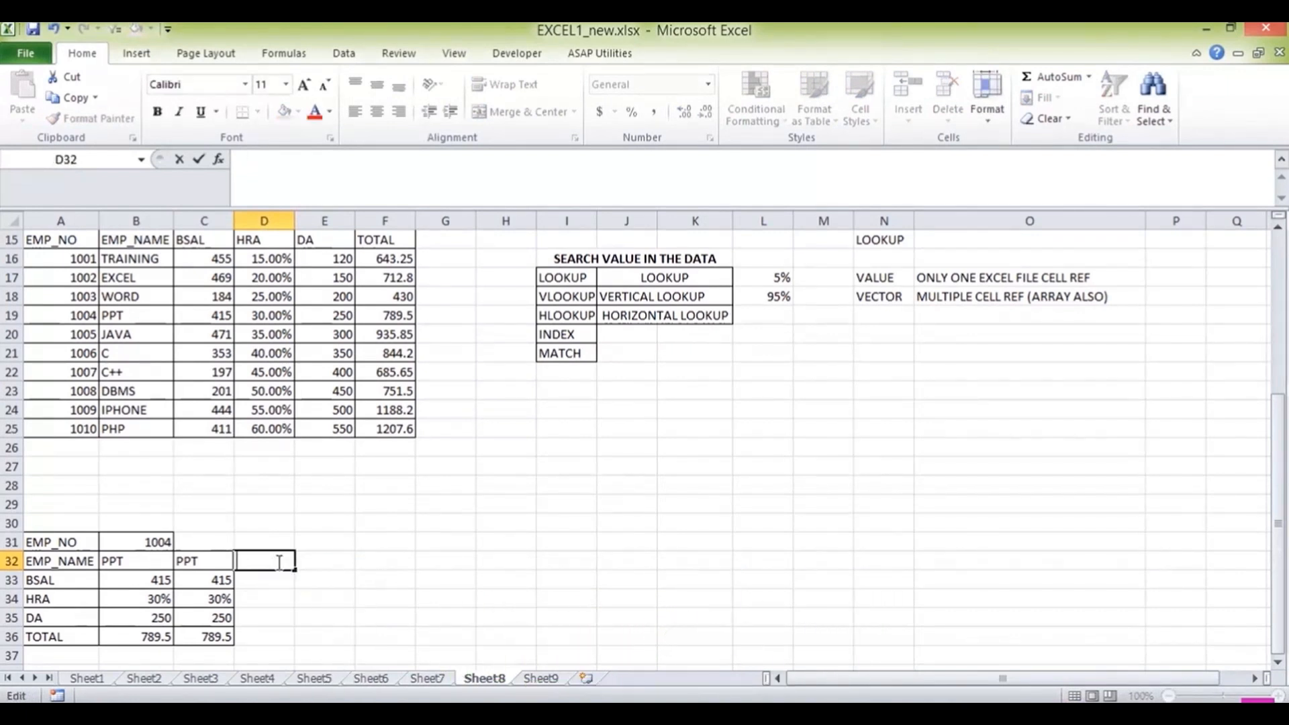
key(Escape)
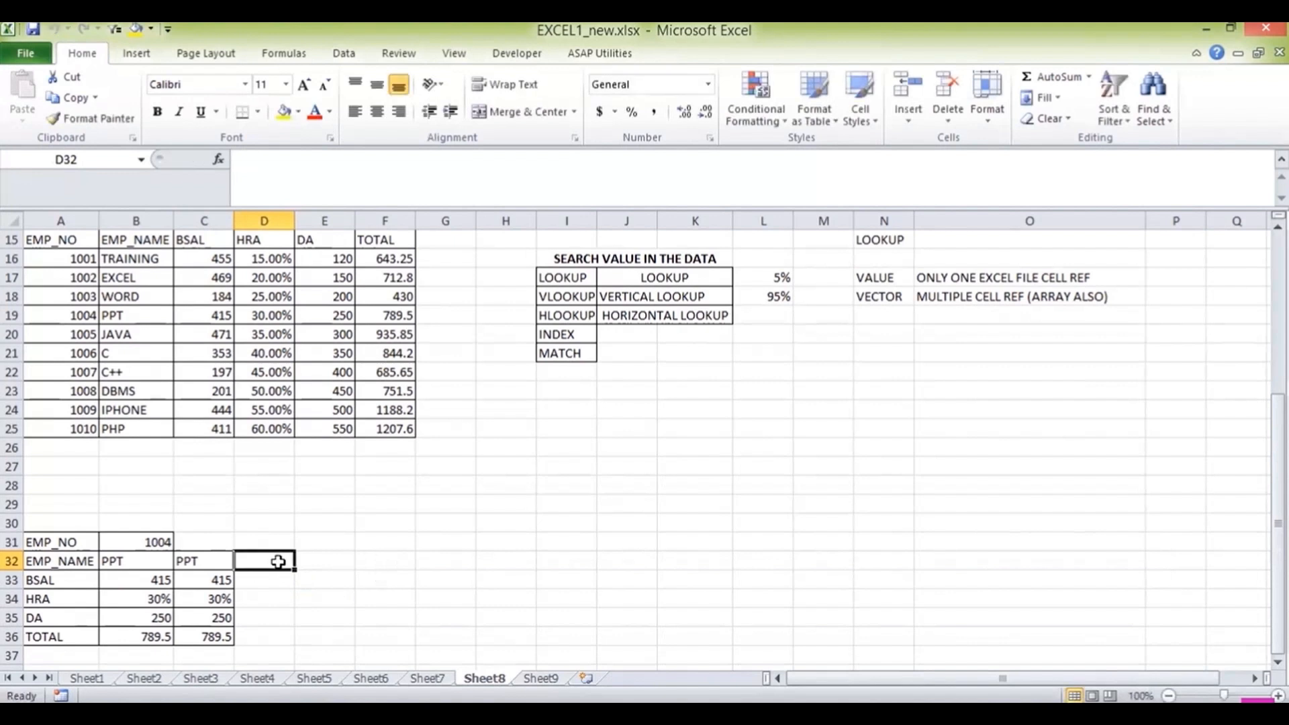
Enter the heading "lookup" in cell A30, above the existing employee lookup block.
click(49, 521)
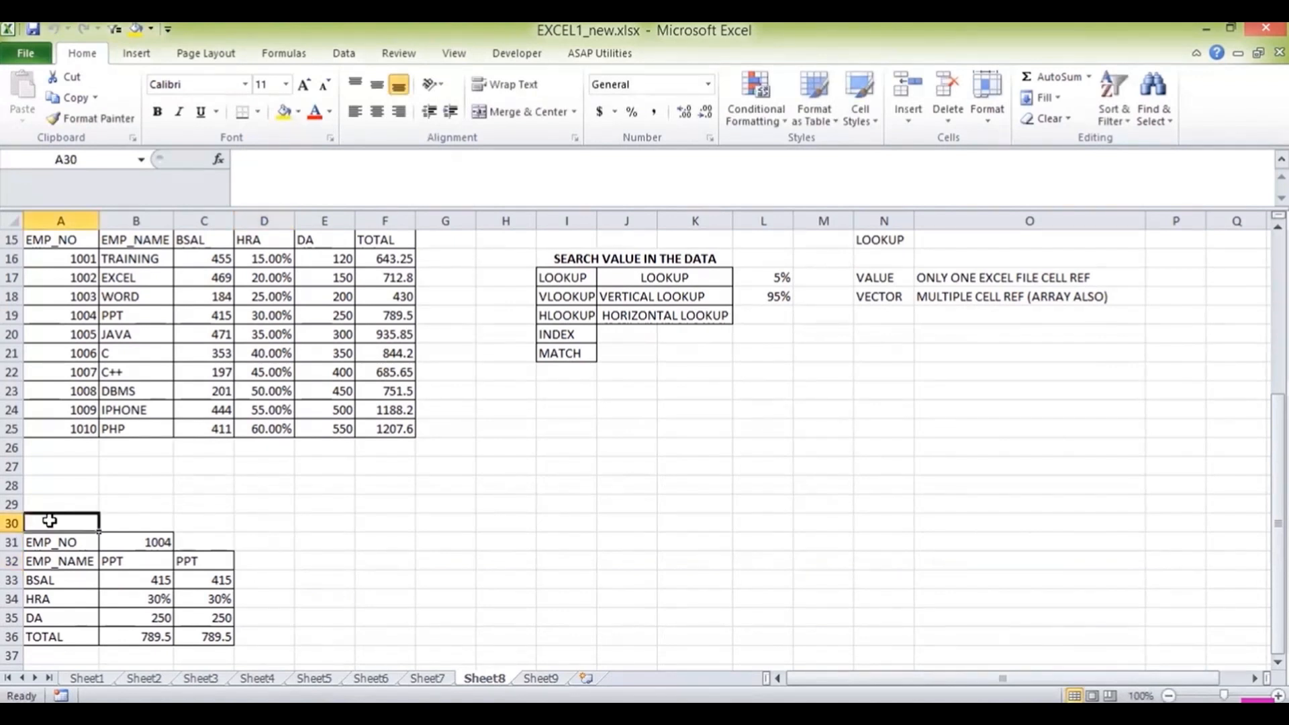
text(lookup)
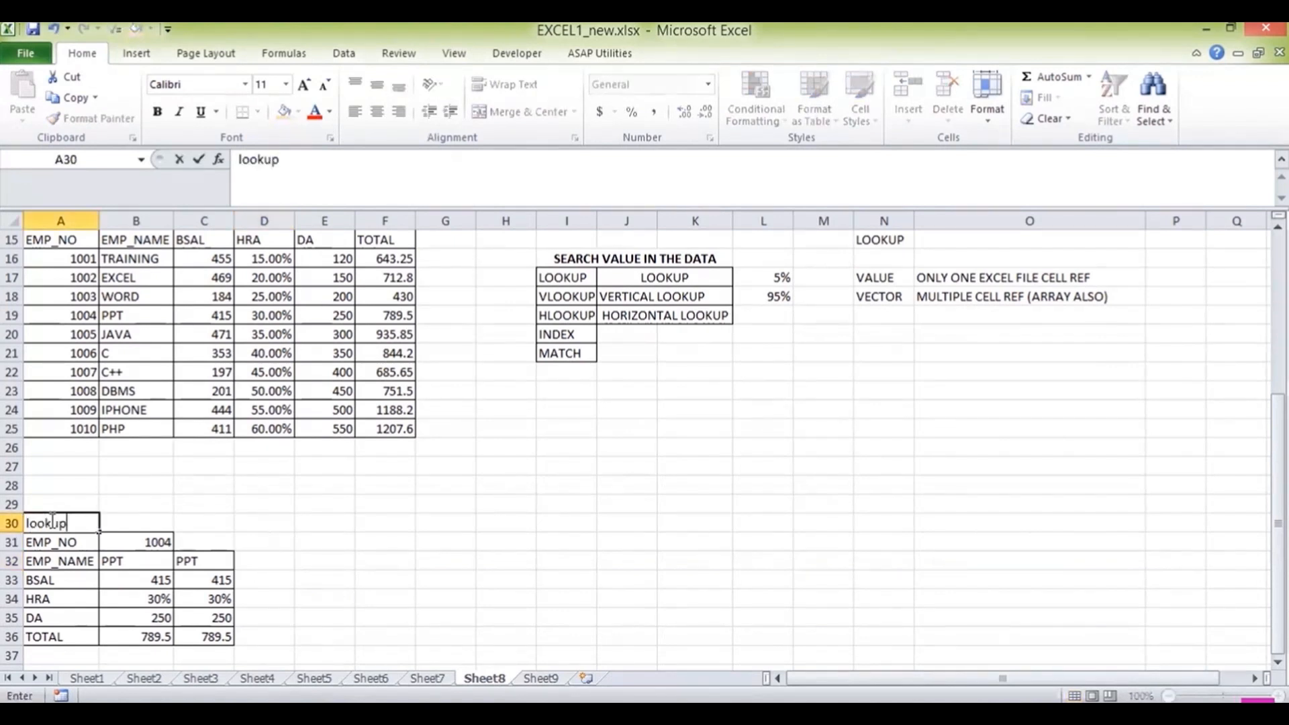
key(Return)
Enter the heading "vlookup" in cell A40, below the existing lookup block.
key(Return)
key(Return)
key(Return)
key(Return)
key(Return)
key(Return)
key(Return)
key(Return)
key(Return)
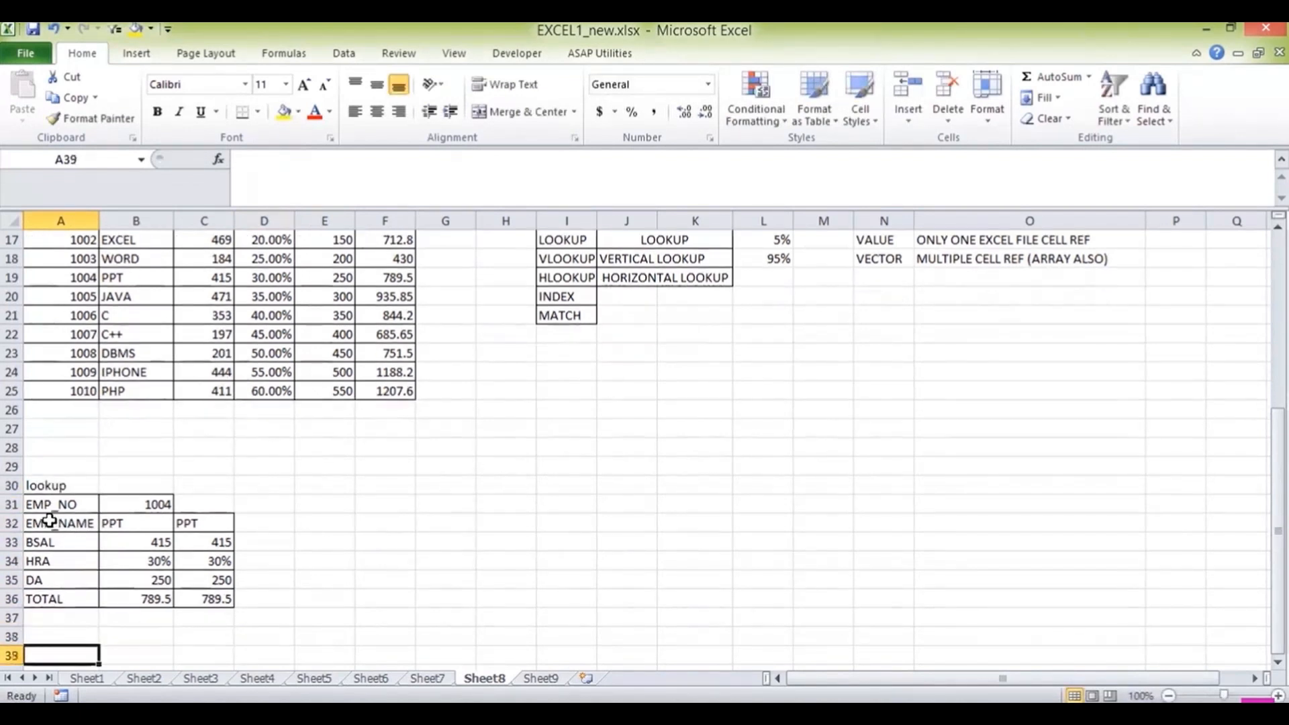
text(vloo)
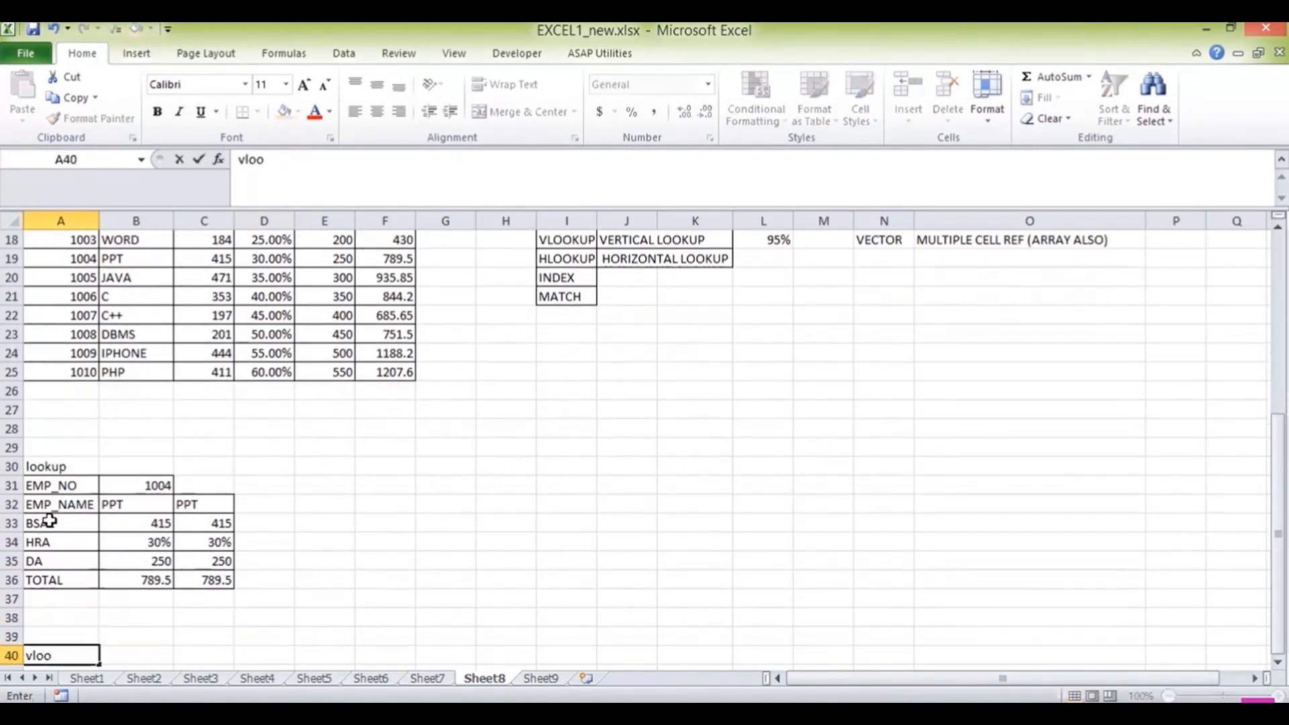
text(kup)
key(Return)
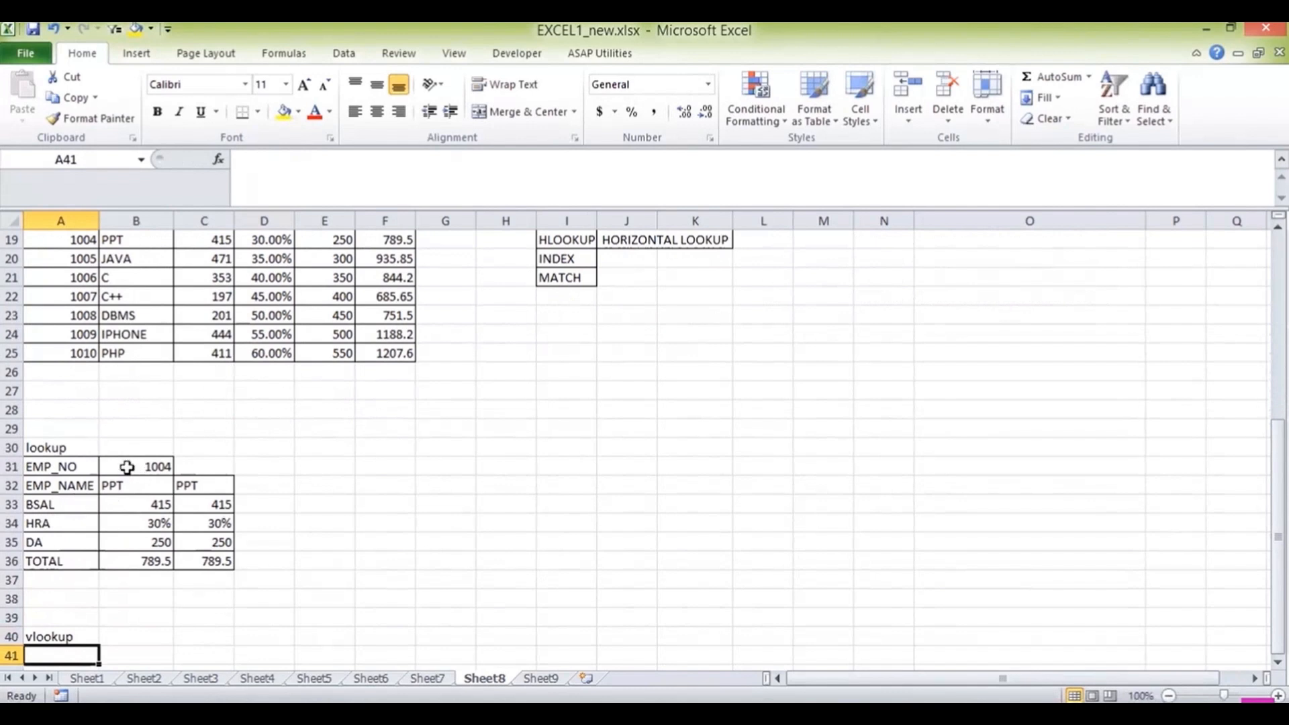
Copy the field labels EMP_NO through TOTAL from A31:A36 to the cells starting at A41, under the vlookup heading.
drag(69, 467, 78, 561)
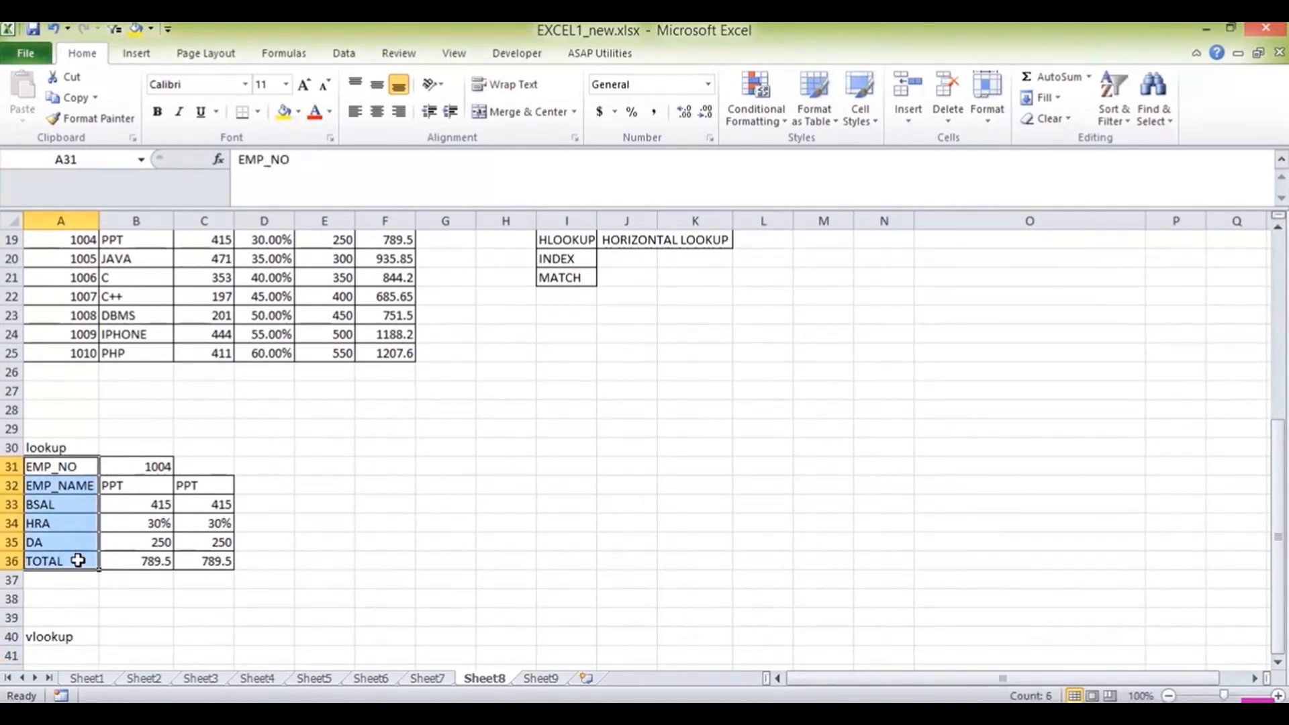
key(ctrl+c)
click(62, 655)
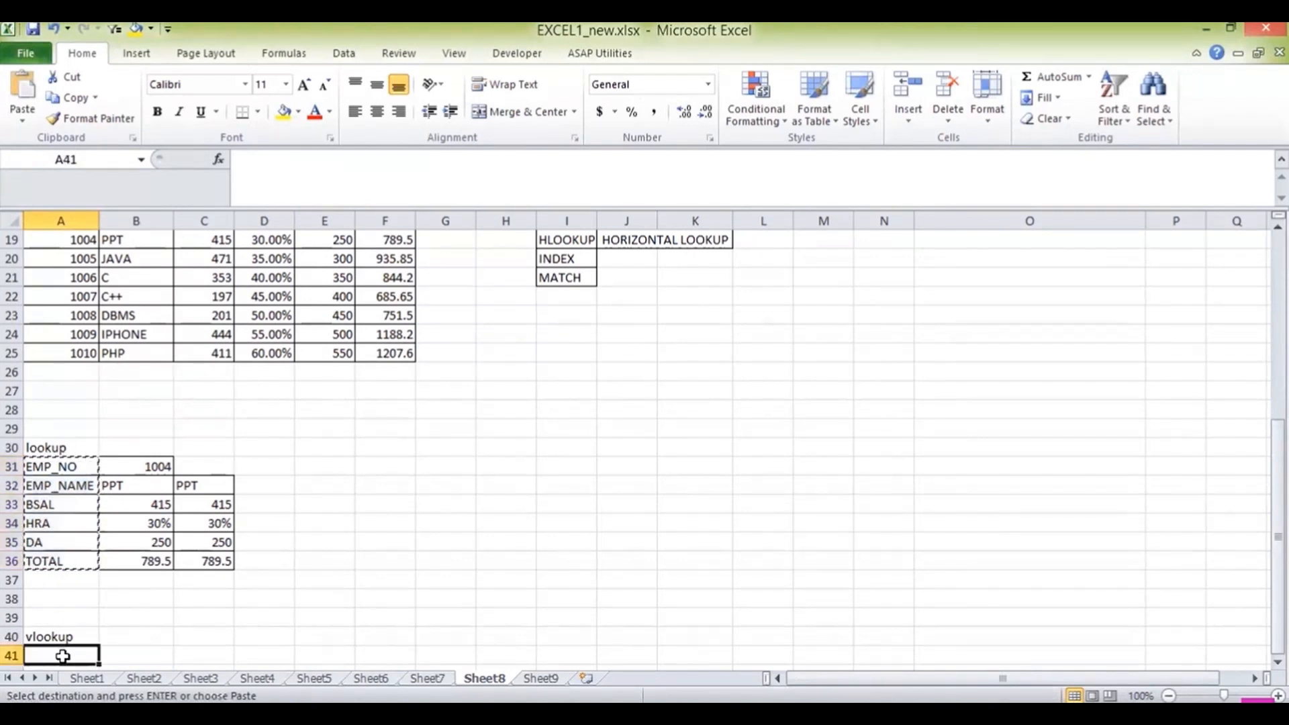
key(ctrl+v)
Enter 1004 as the EMP_NO value in cell B41 of the vlookup block.
click(118, 648)
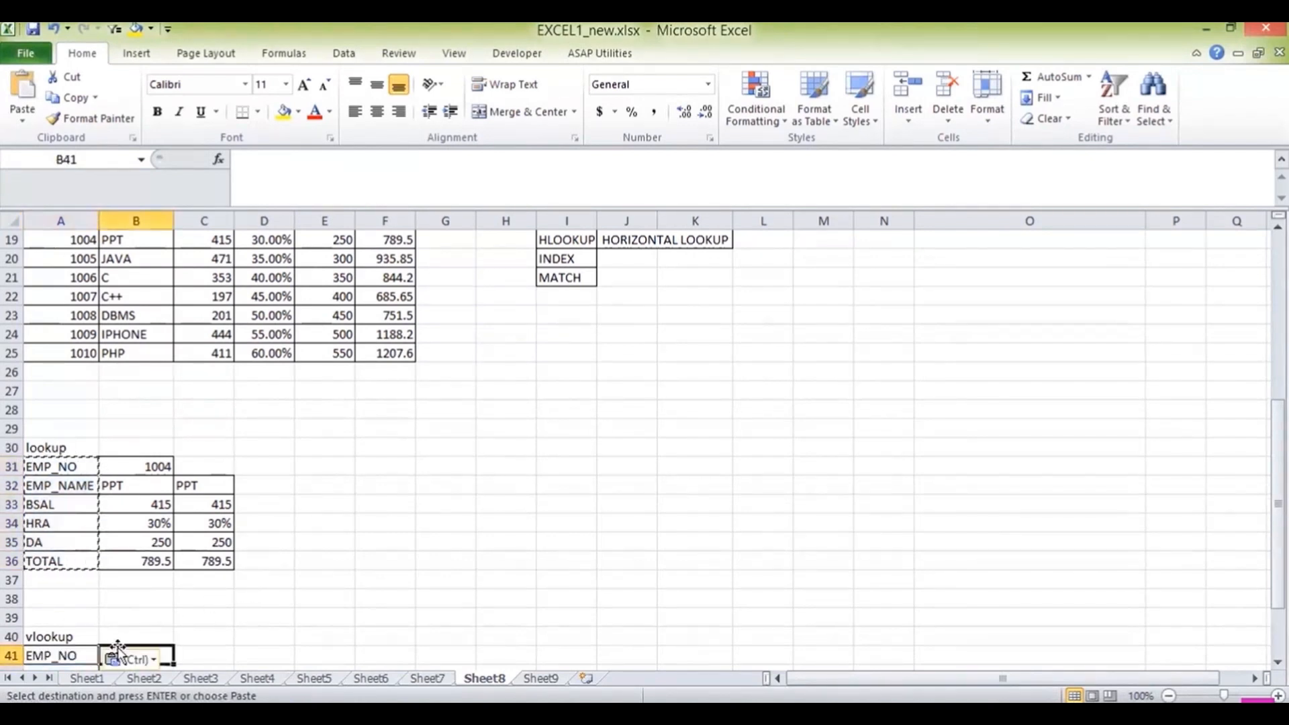
key(Down)
key(Down)
key(Down)
key(Down)
key(Down)
key(Down)
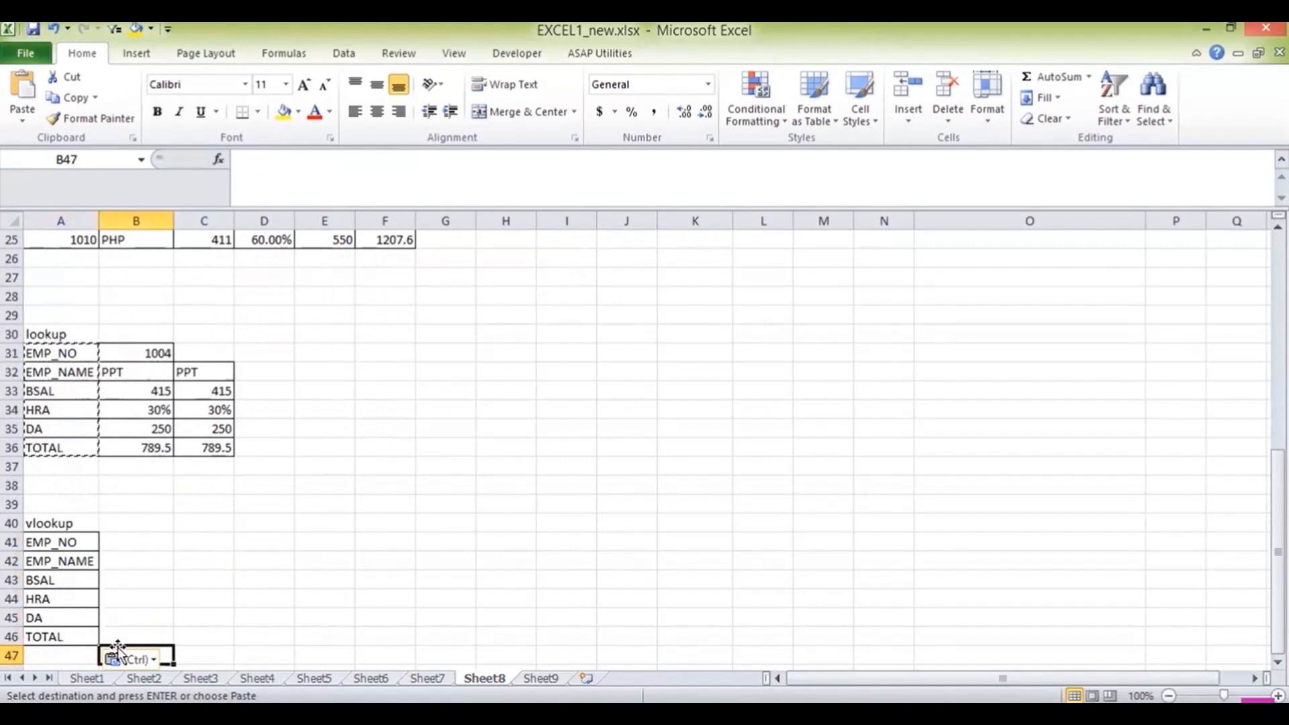
key(Up)
key(Up)
key(Up)
key(Up)
key(Up)
key(Up)
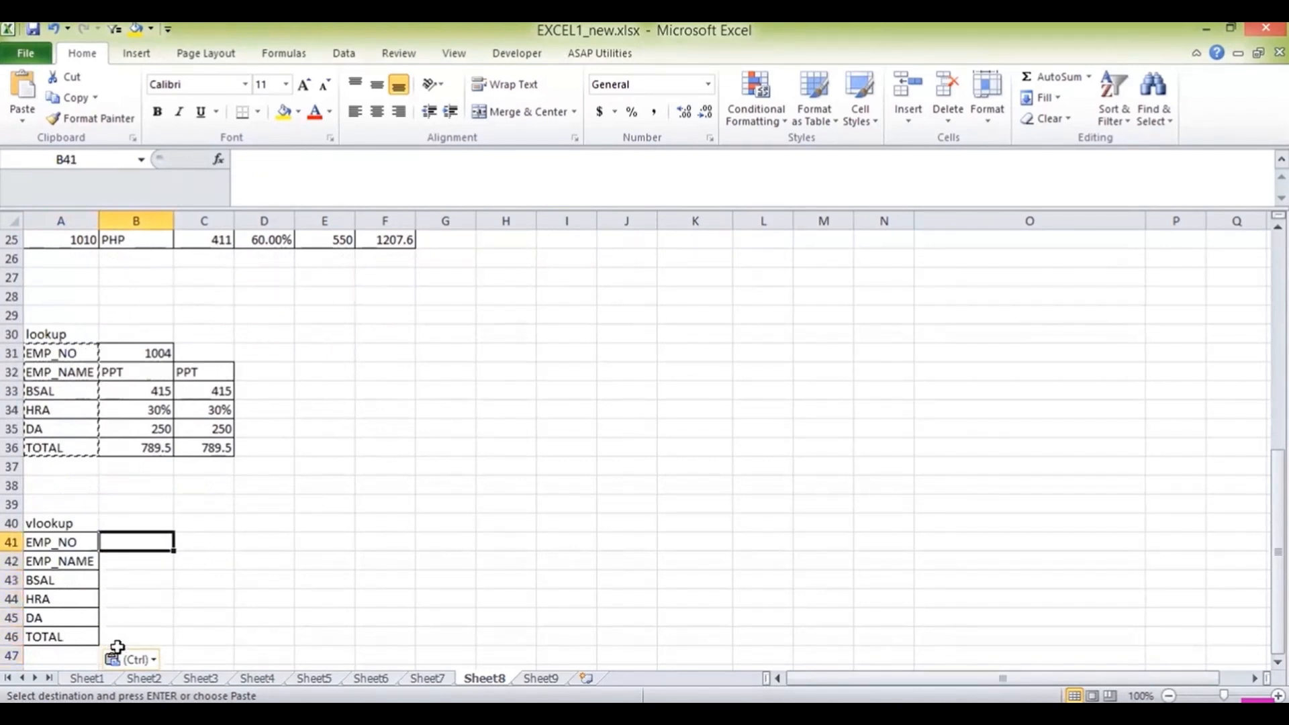
key(Escape)
text(1004)
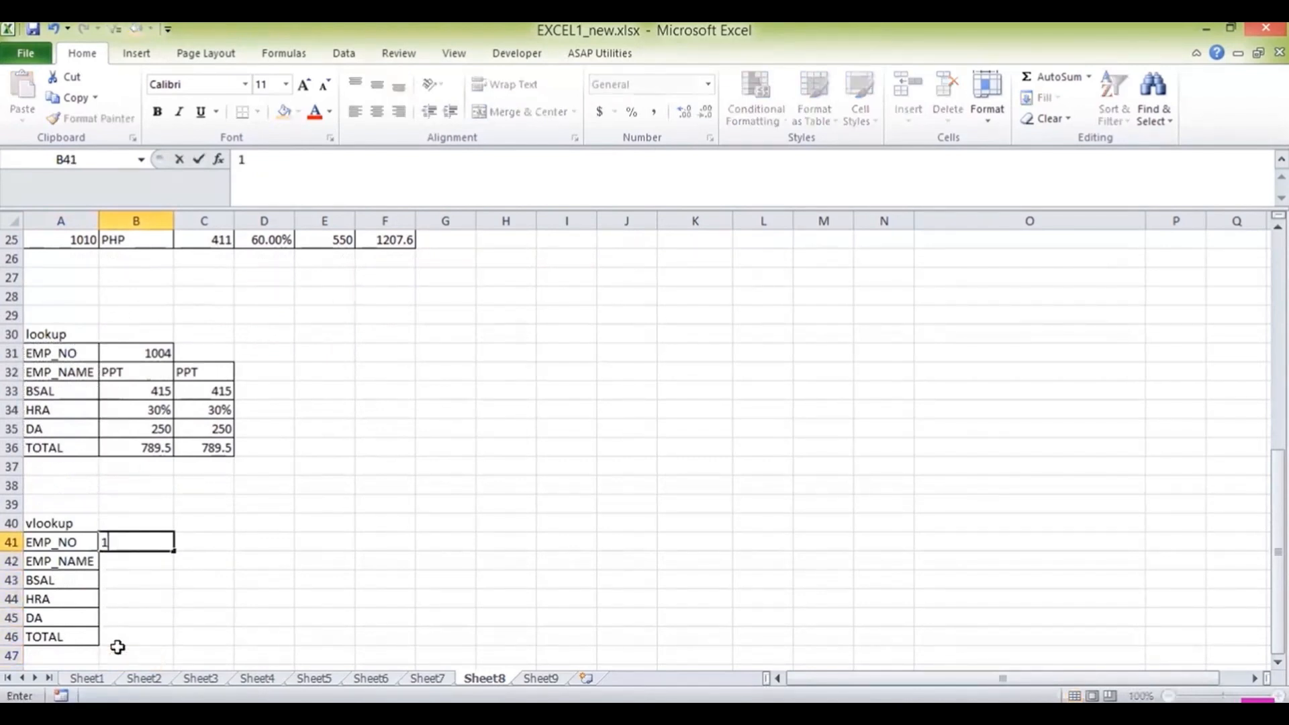
key(Return)
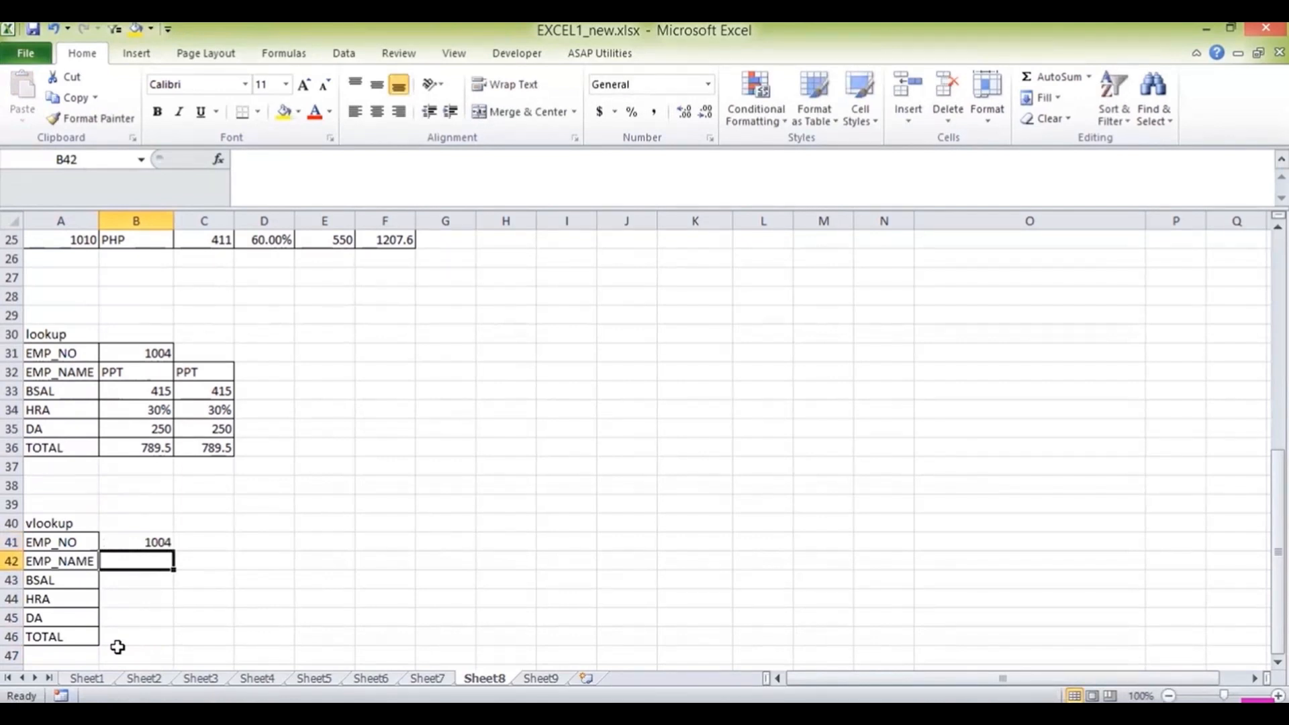
Enter =VLOOKUP(B41,A15:F25,2,FALSE) in cell B42 to retrieve the EMP_NAME by exact match, and check the formula.
text(=vl)
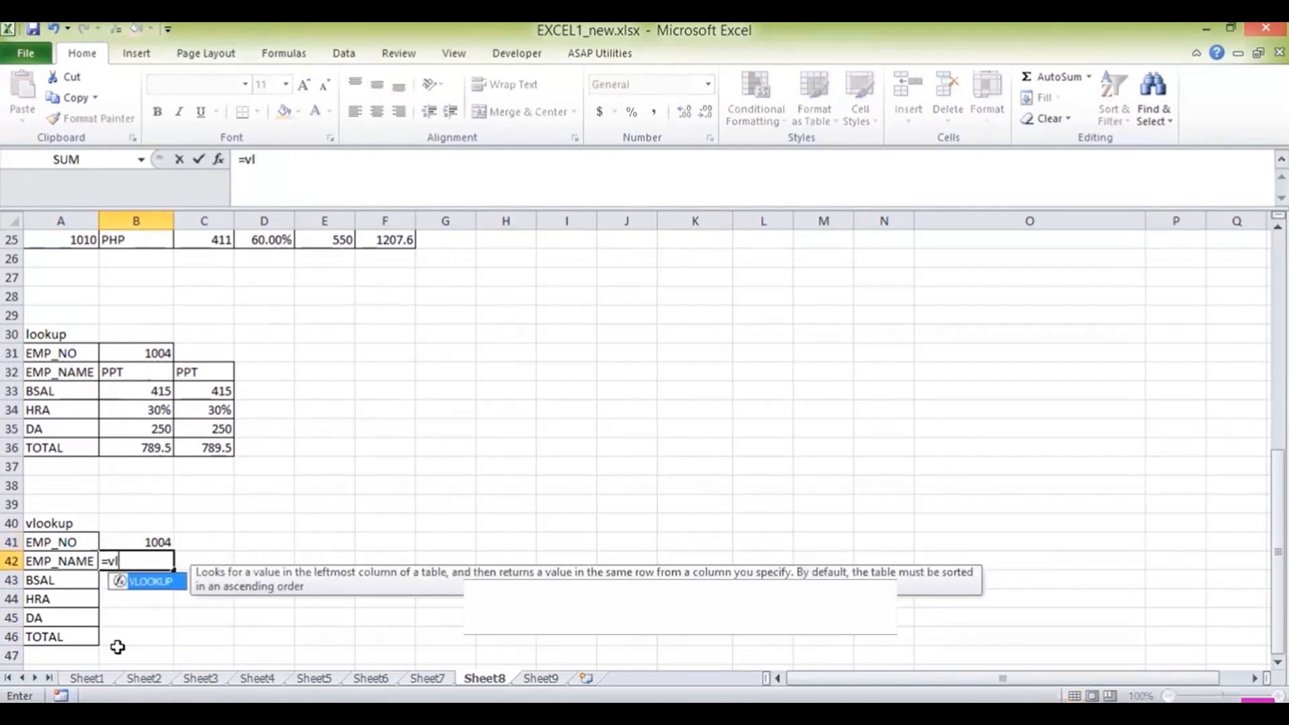
key(Tab)
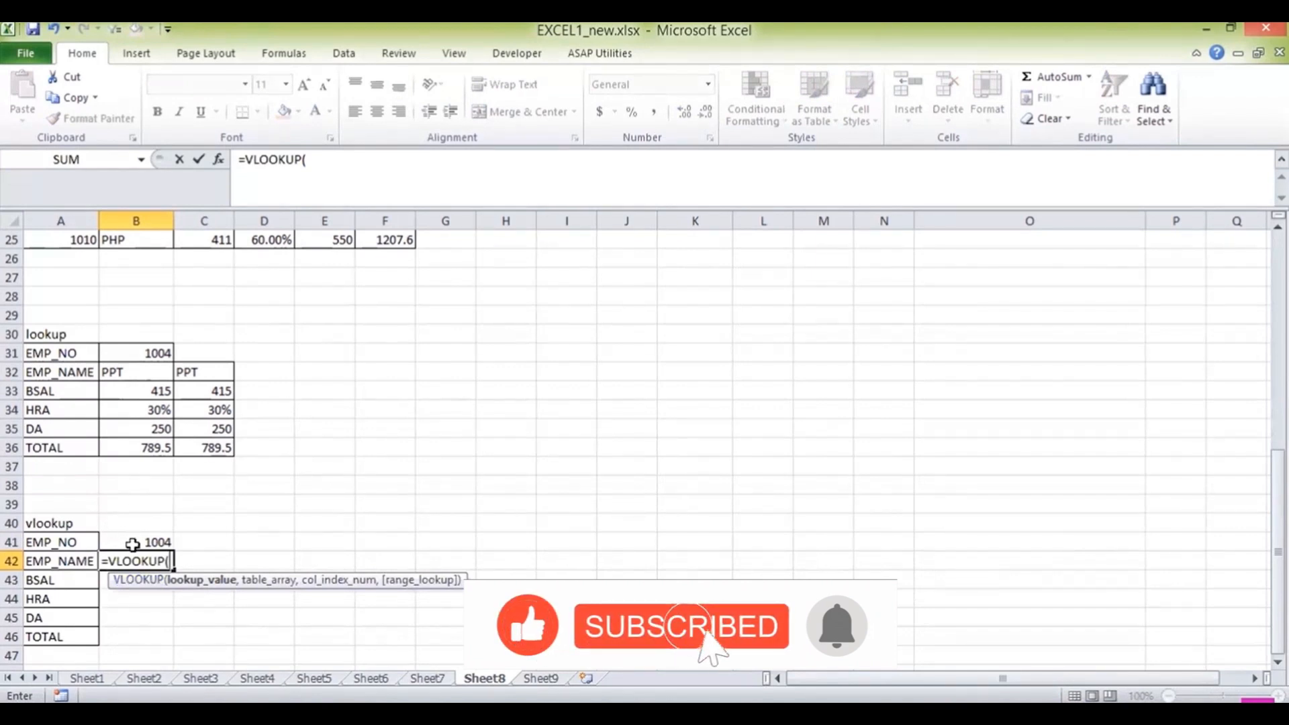
click(132, 545)
text(,)
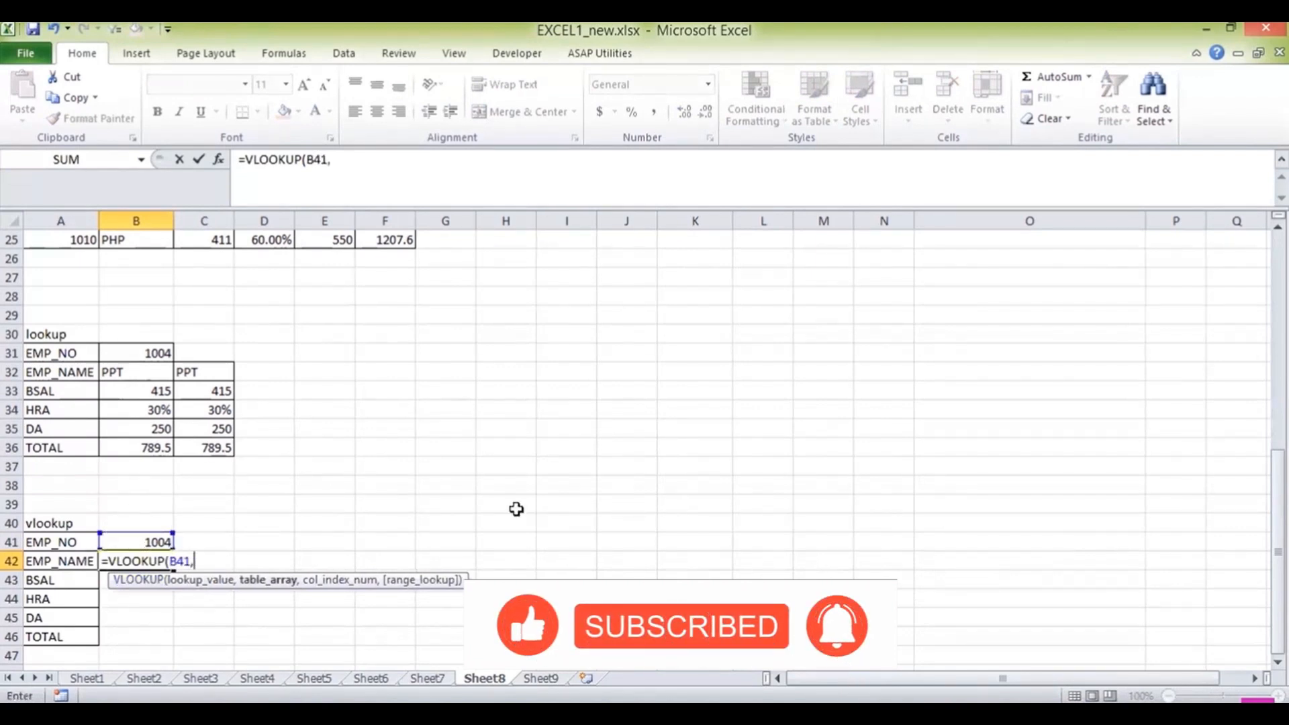
drag(1278, 537, 1279, 436)
drag(37, 278, 373, 466)
text(,)
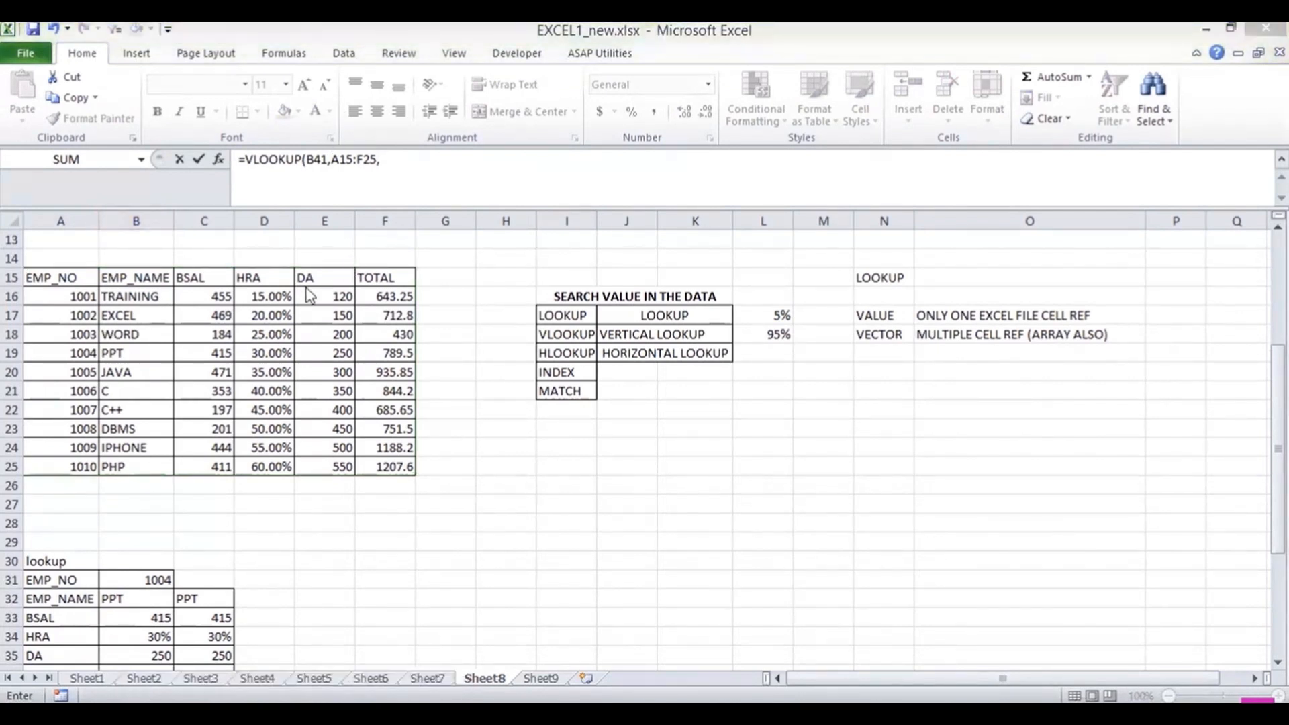
click(393, 164)
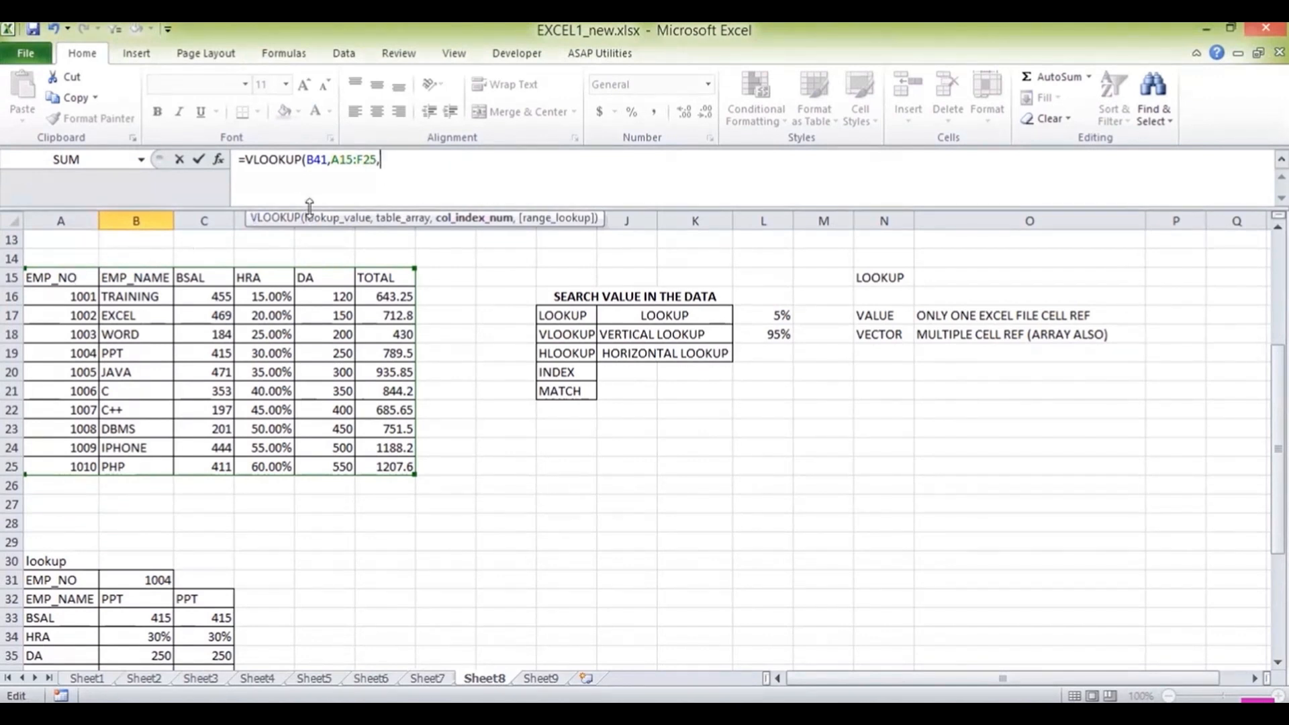
text(2,)
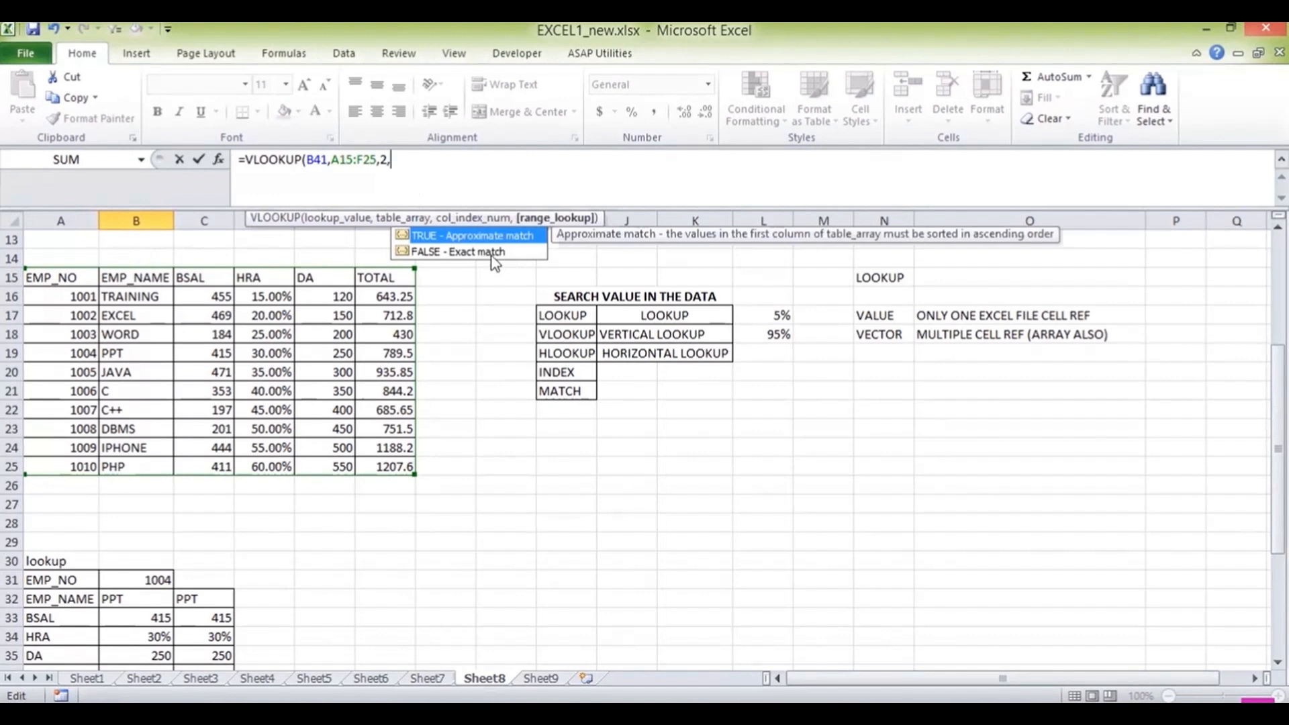
double_click(491, 252)
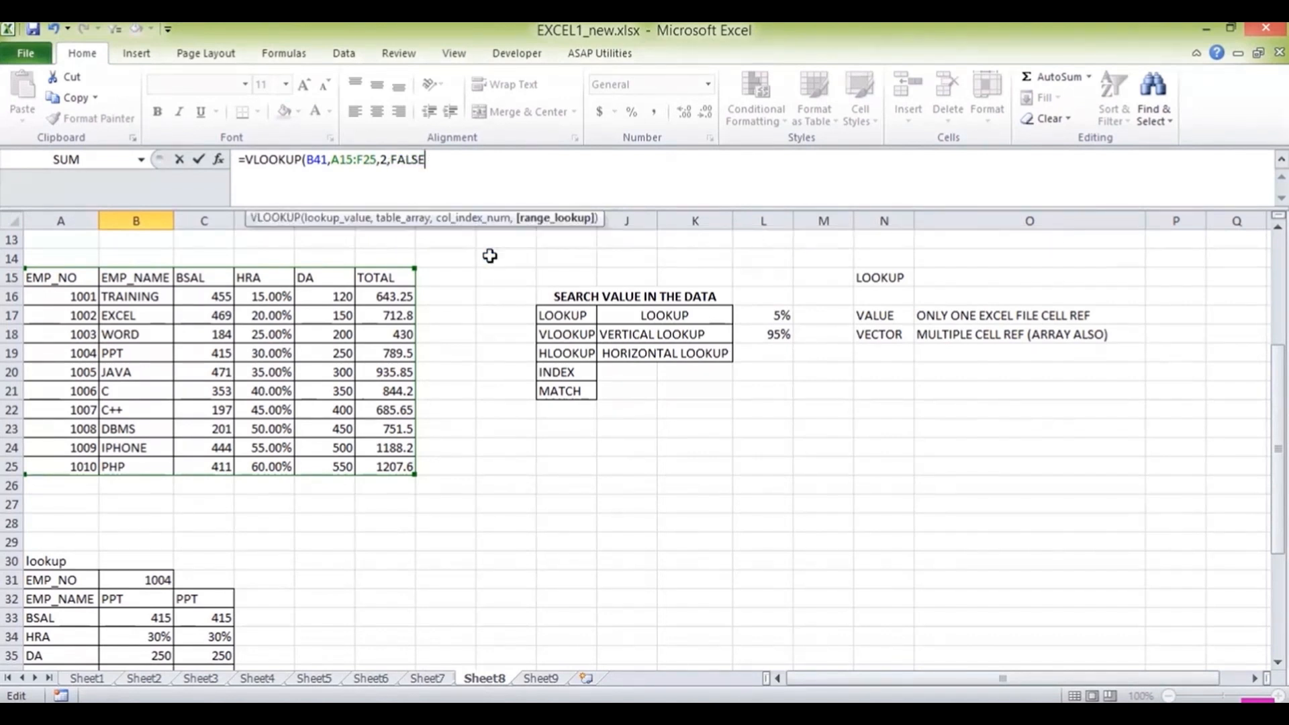
key(Return)
key(Up)
key(Up)
key(Up)
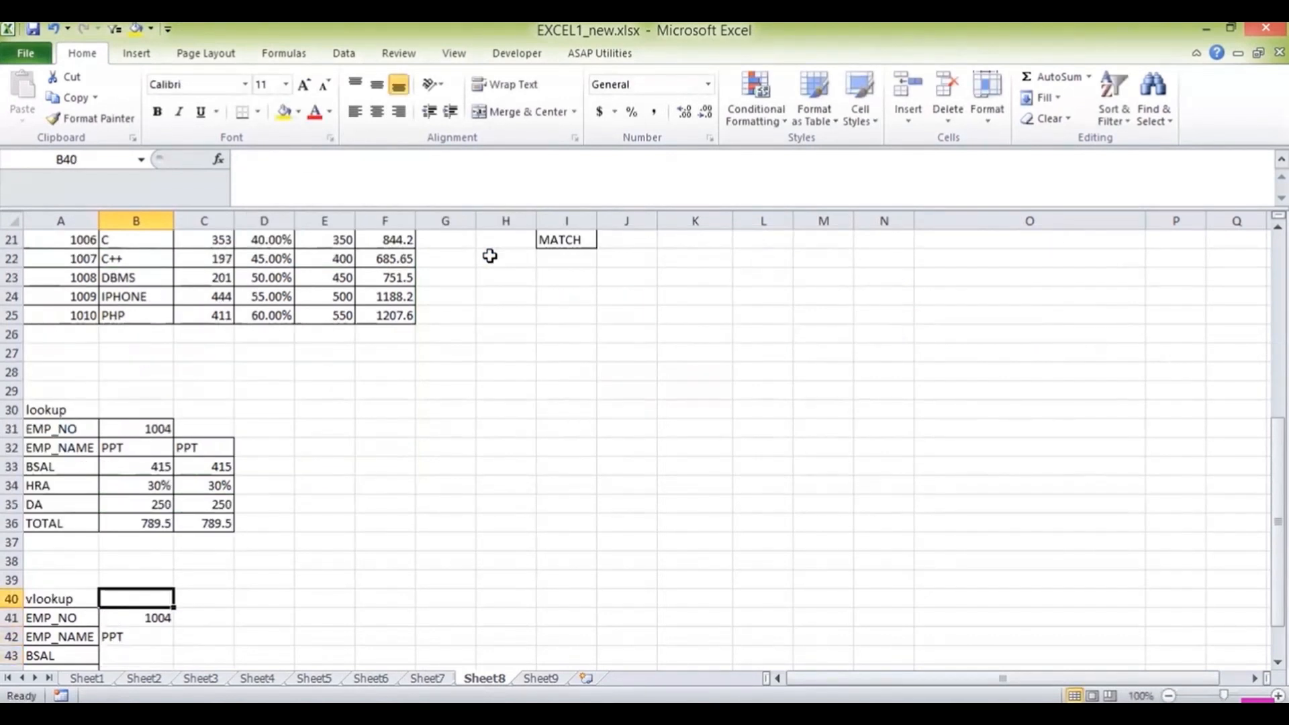
key(Down)
key(Down)
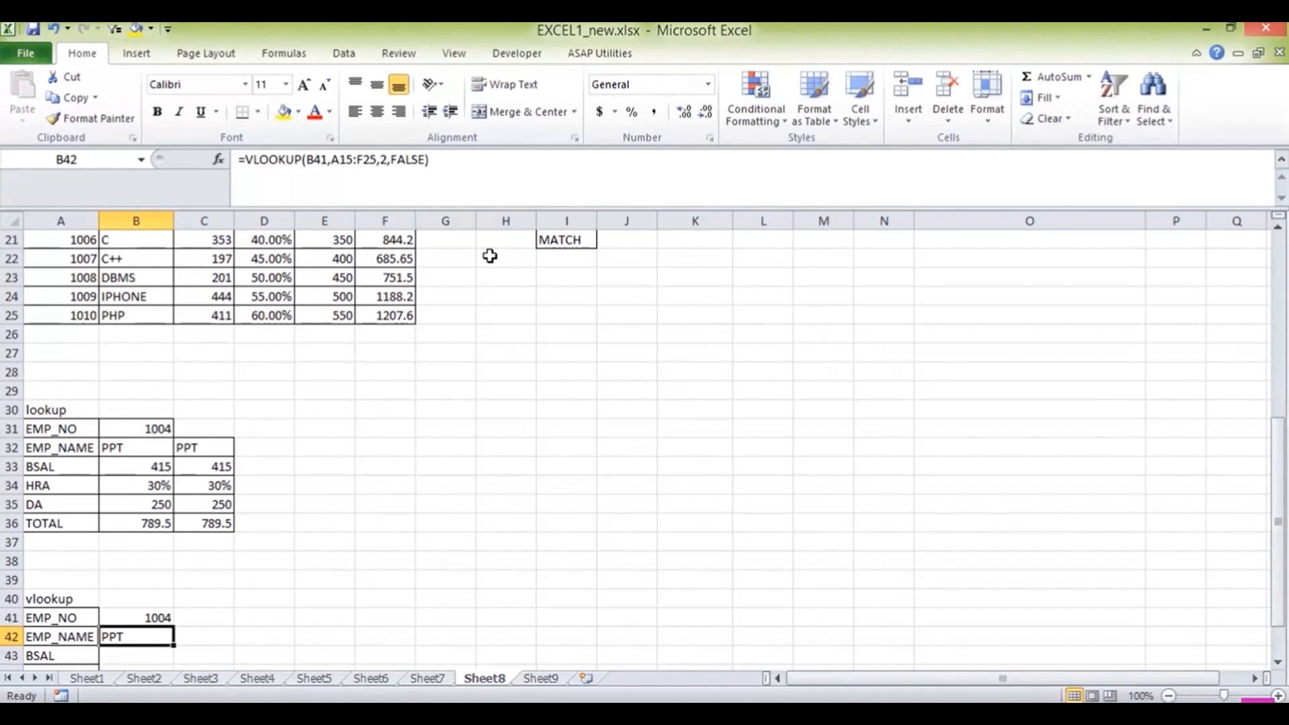
Enter =VLOOKUP(B41,A15:F25,3,FALSE) in cell B43 to retrieve the BSAL by exact match.
key(Down)
key(Down)
key(Down)
key(Down)
key(Down)
key(Down)
key(Down)
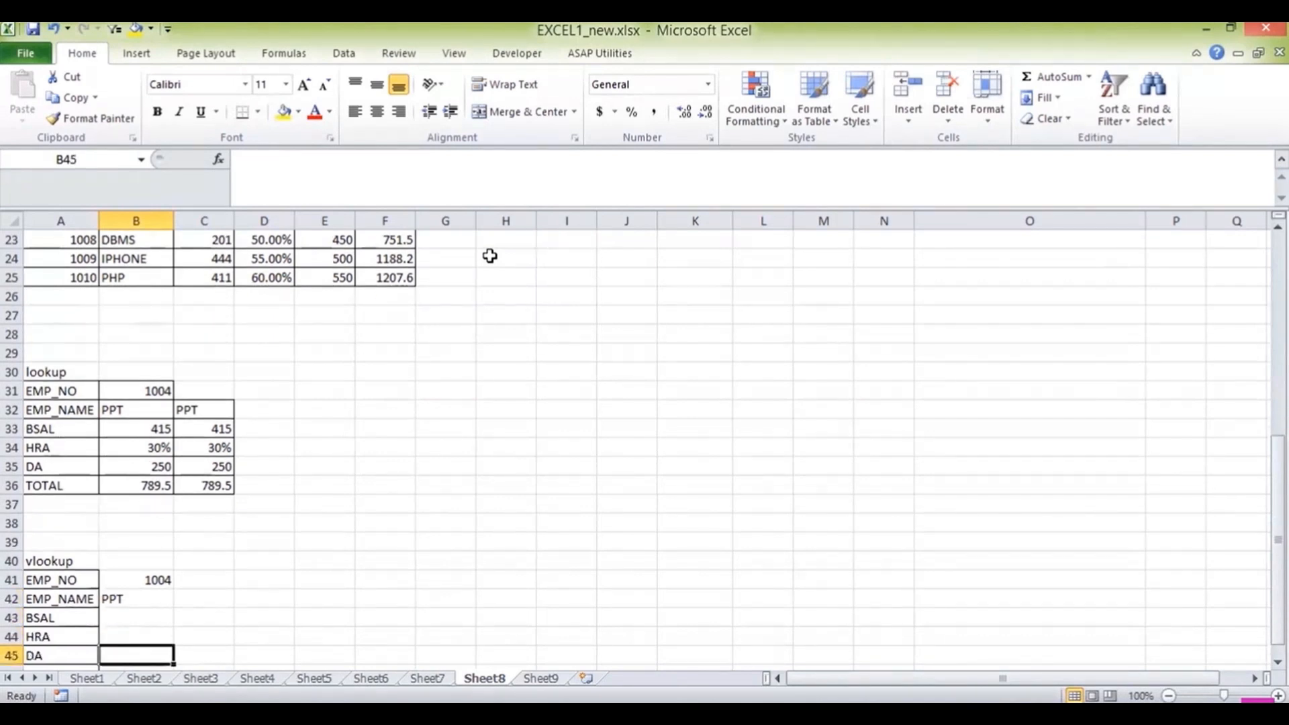
key(Up)
key(Up)
key(Up)
key(Up)
key(Up)
key(Up)
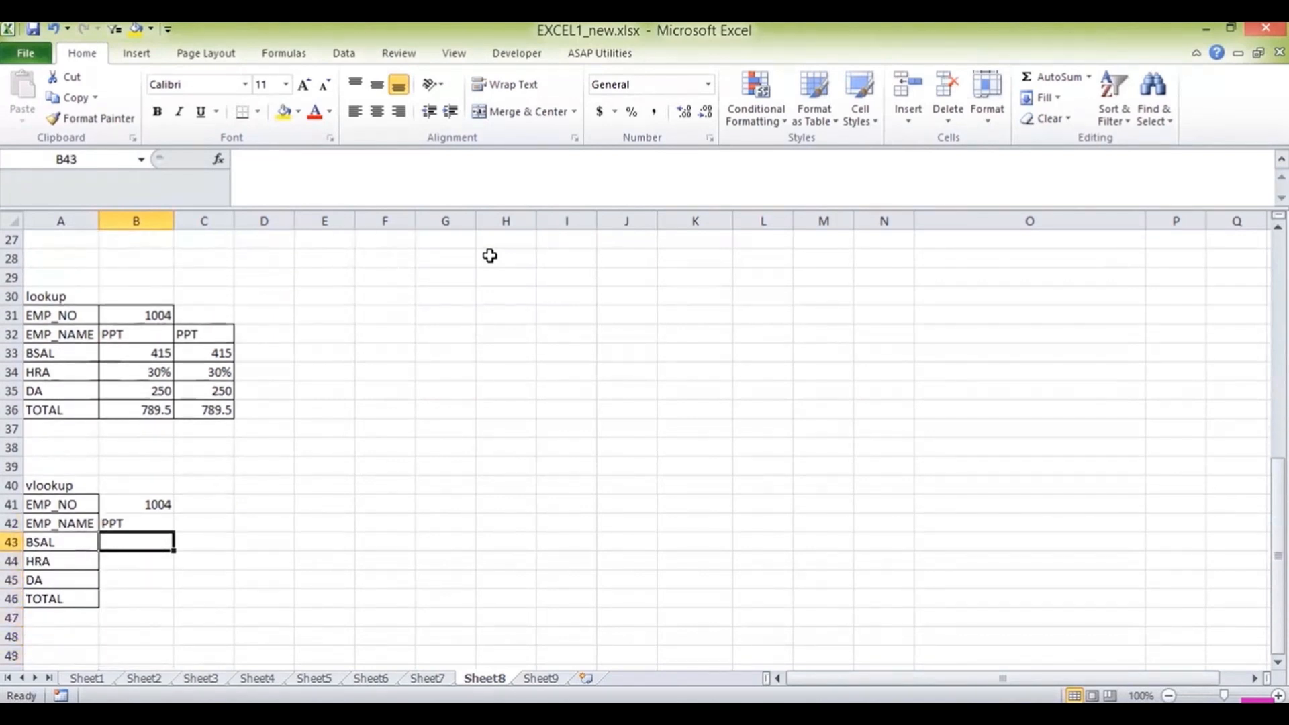
text(=vlo)
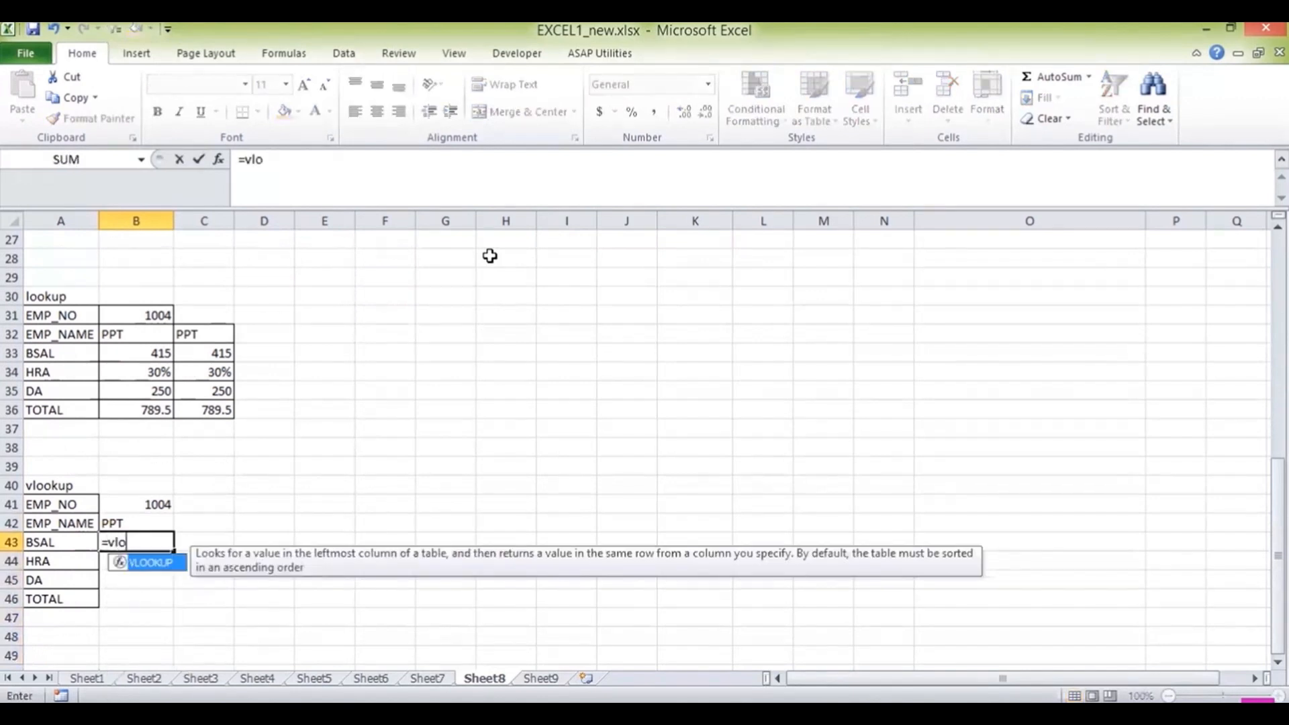
double_click(149, 563)
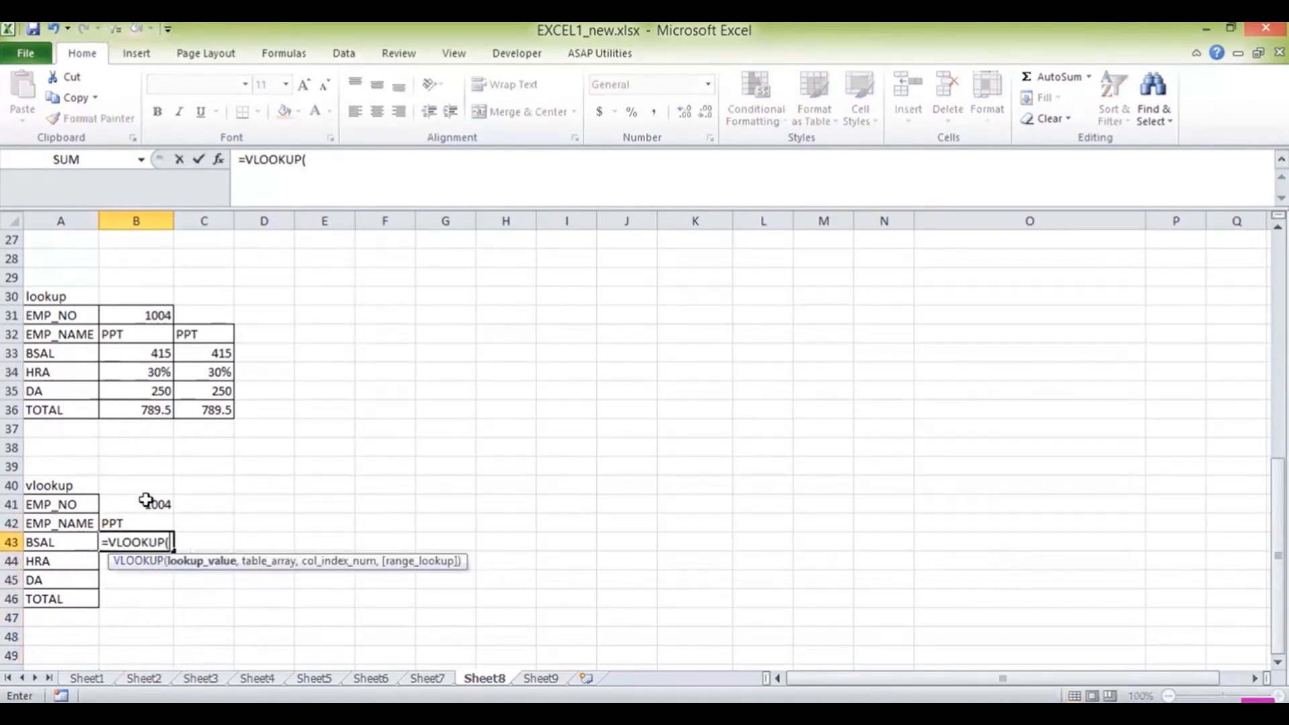
click(146, 502)
text(,)
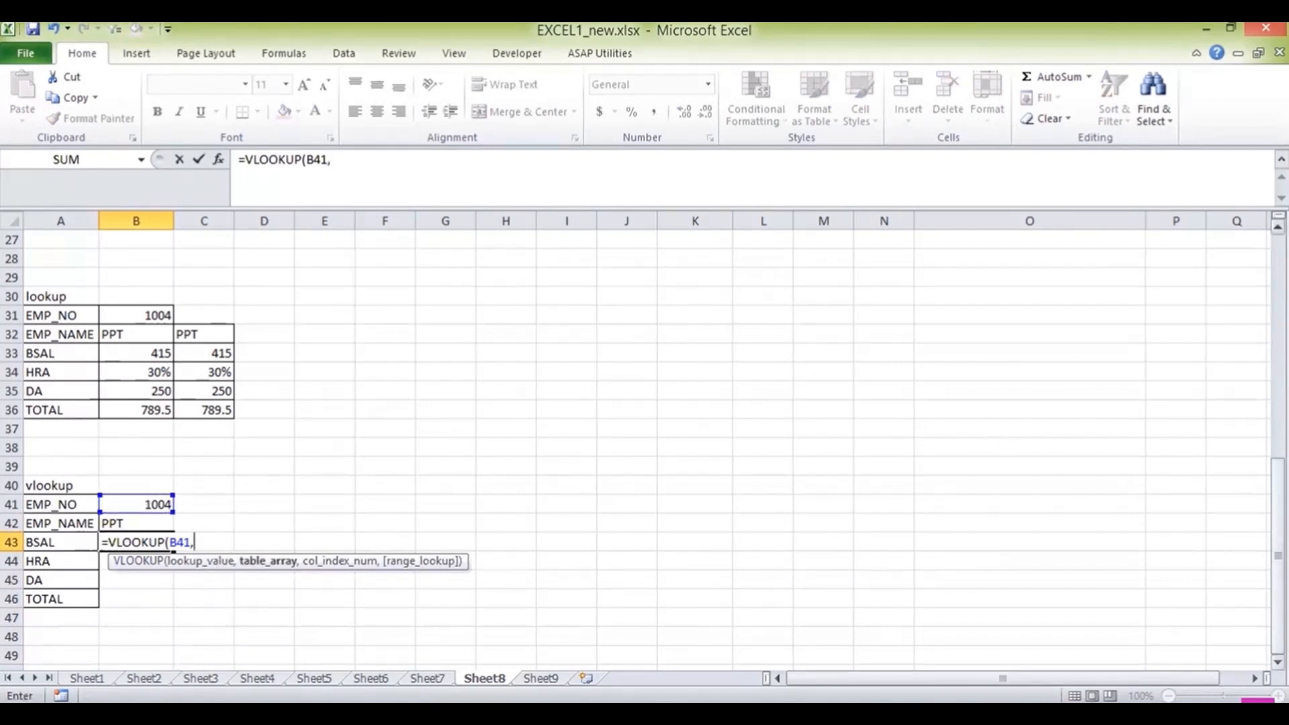
drag(1277, 490, 1277, 302)
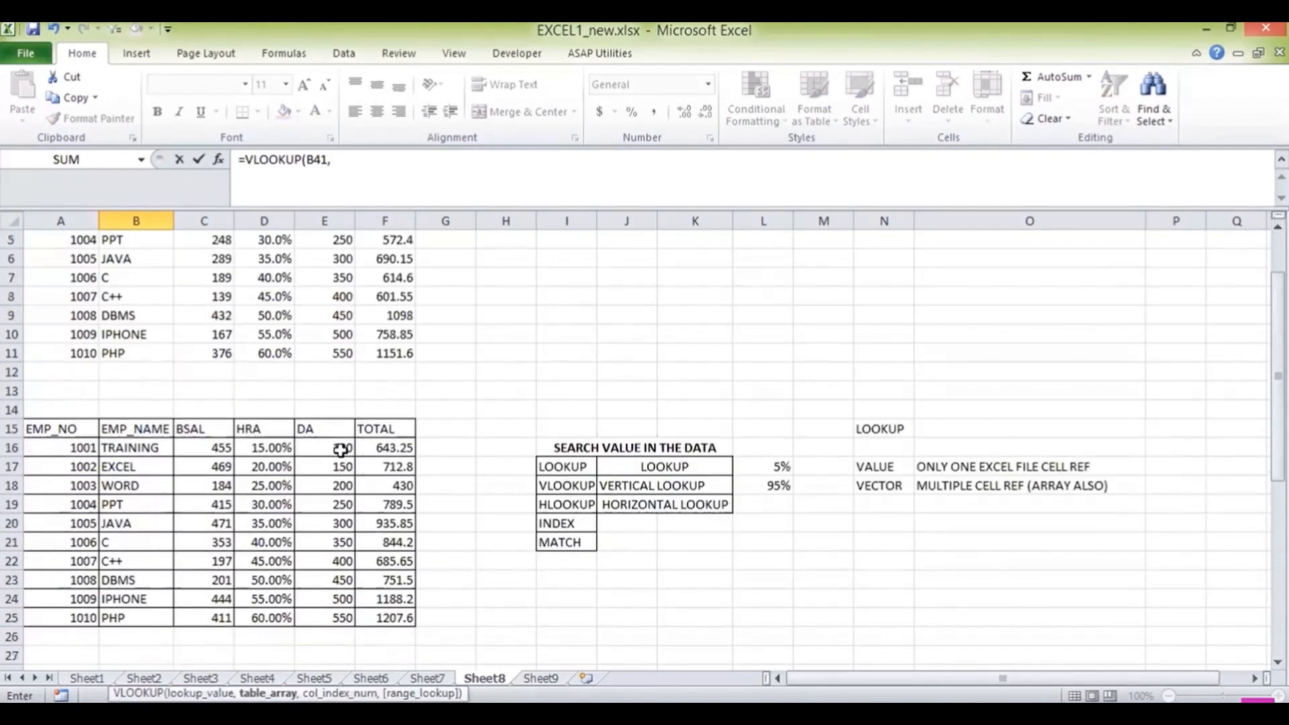
drag(53, 435, 382, 614)
text(,)
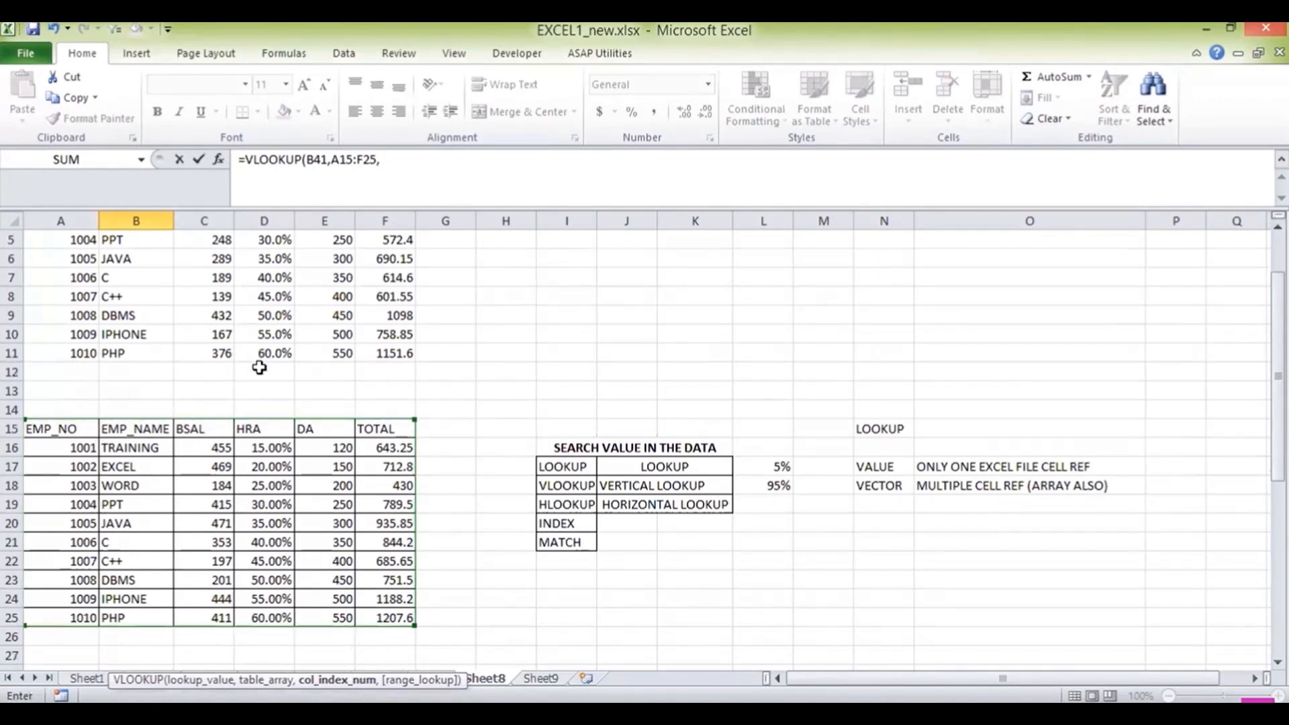
text(3,)
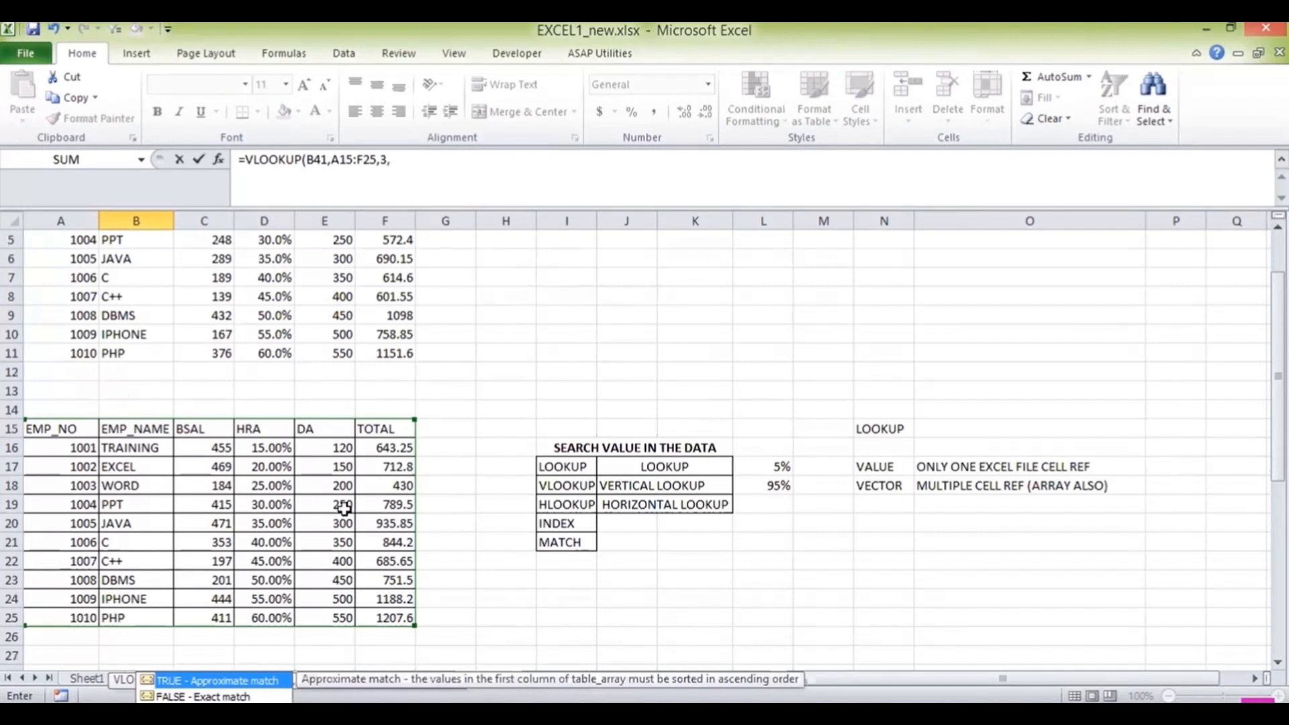
double_click(235, 698)
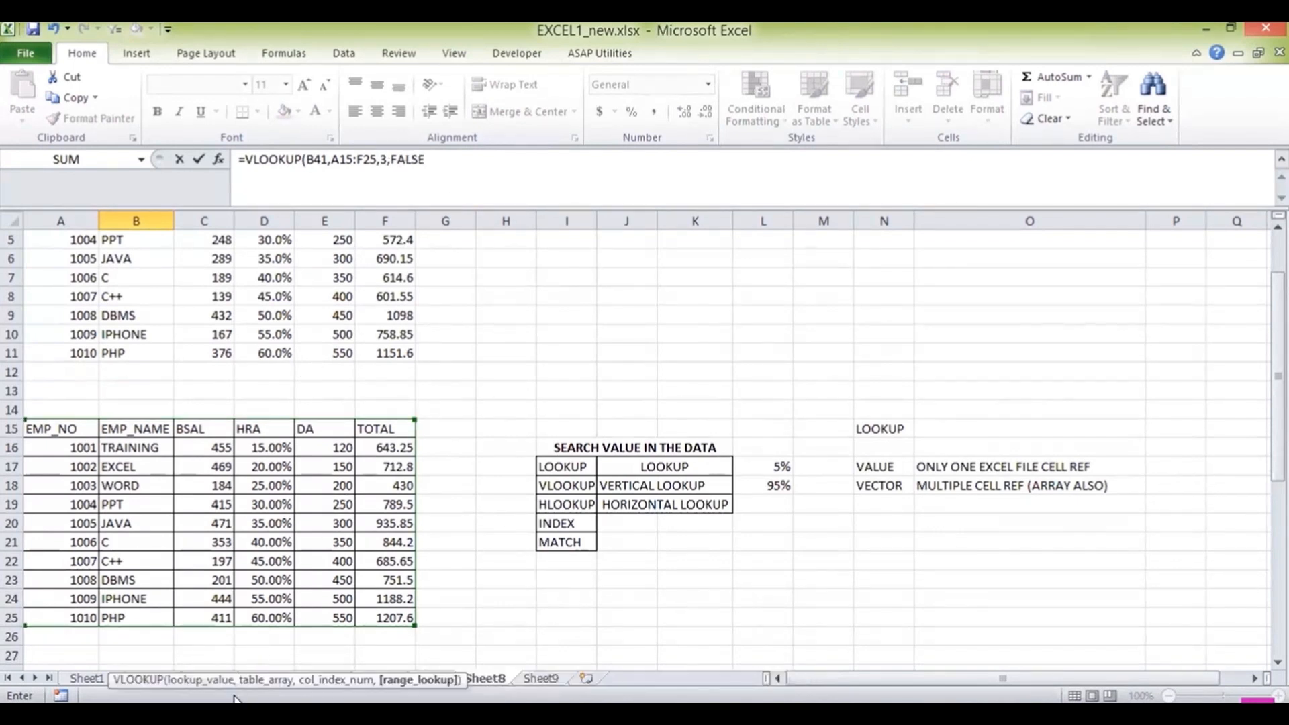
key(Return)
key(Up)
key(Up)
key(Up)
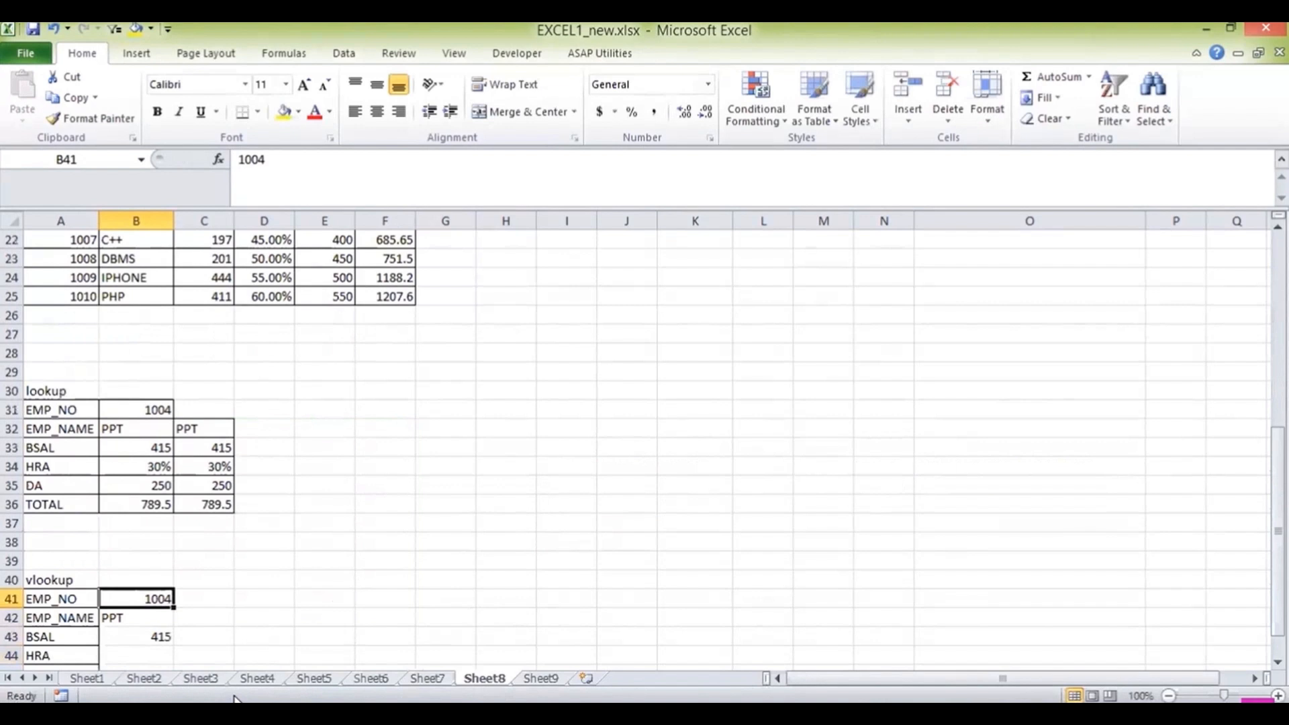
key(Down)
key(Down)
key(Down)
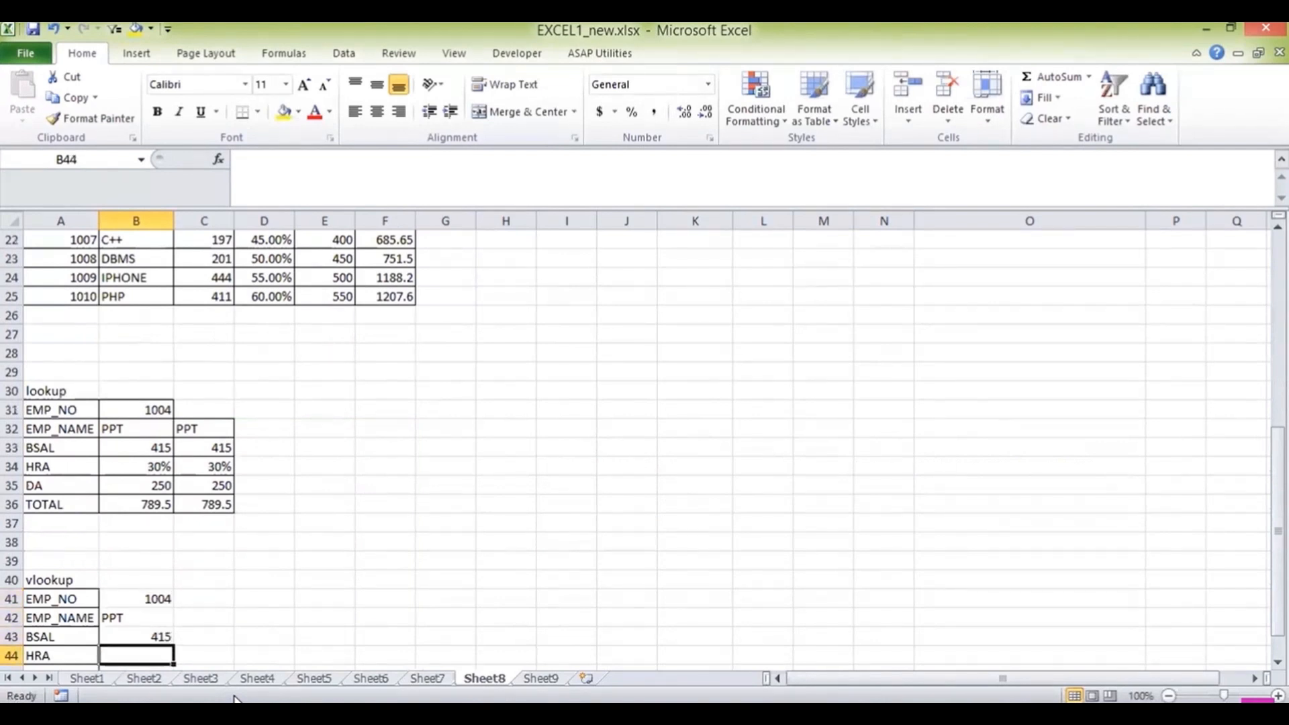
key(Up)
key(Up)
key(Up)
key(Up)
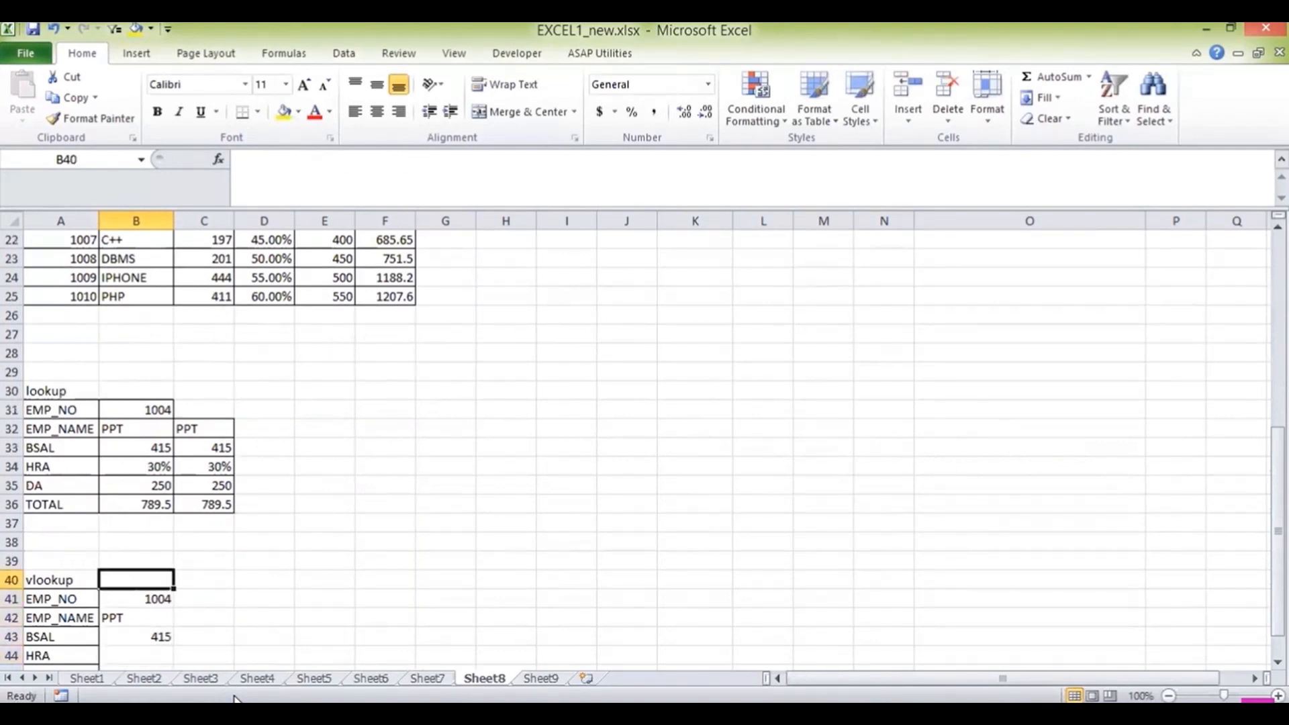
key(Down)
key(Down)
key(Down)
key(Down)
key(Down)
key(Down)
key(Down)
key(Down)
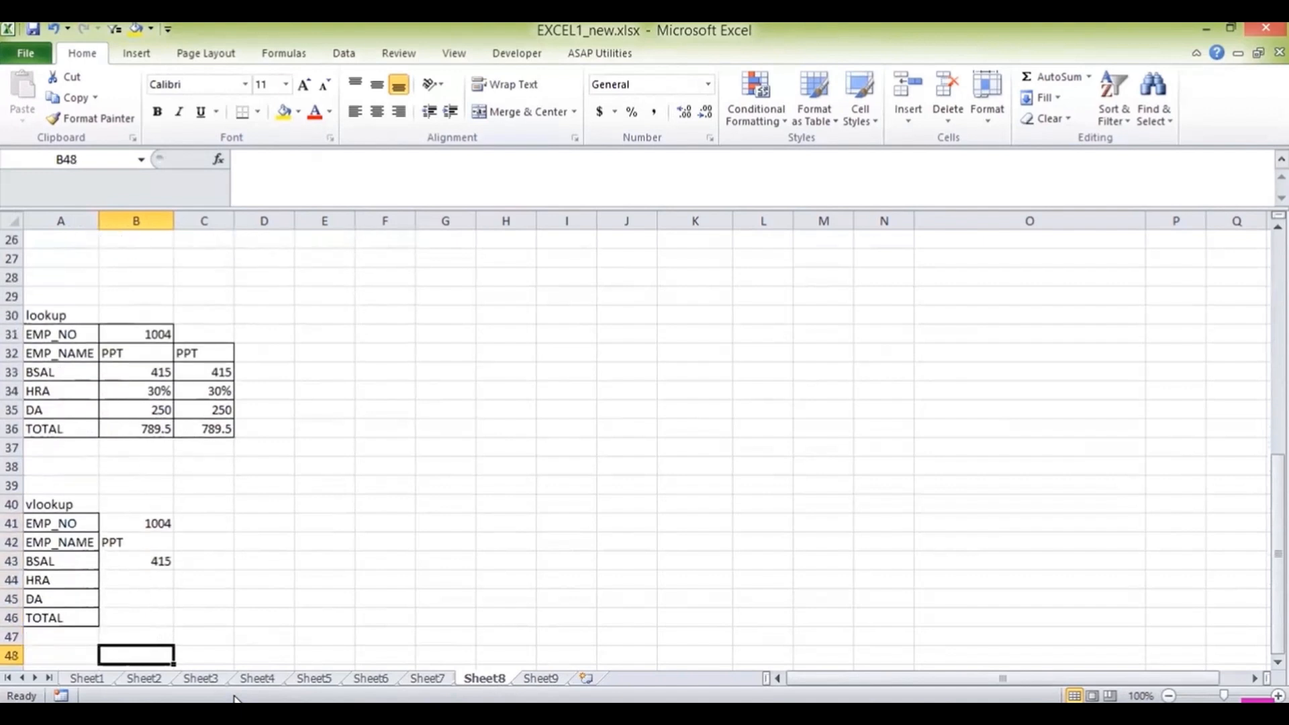
key(Up)
key(Up)
key(Up)
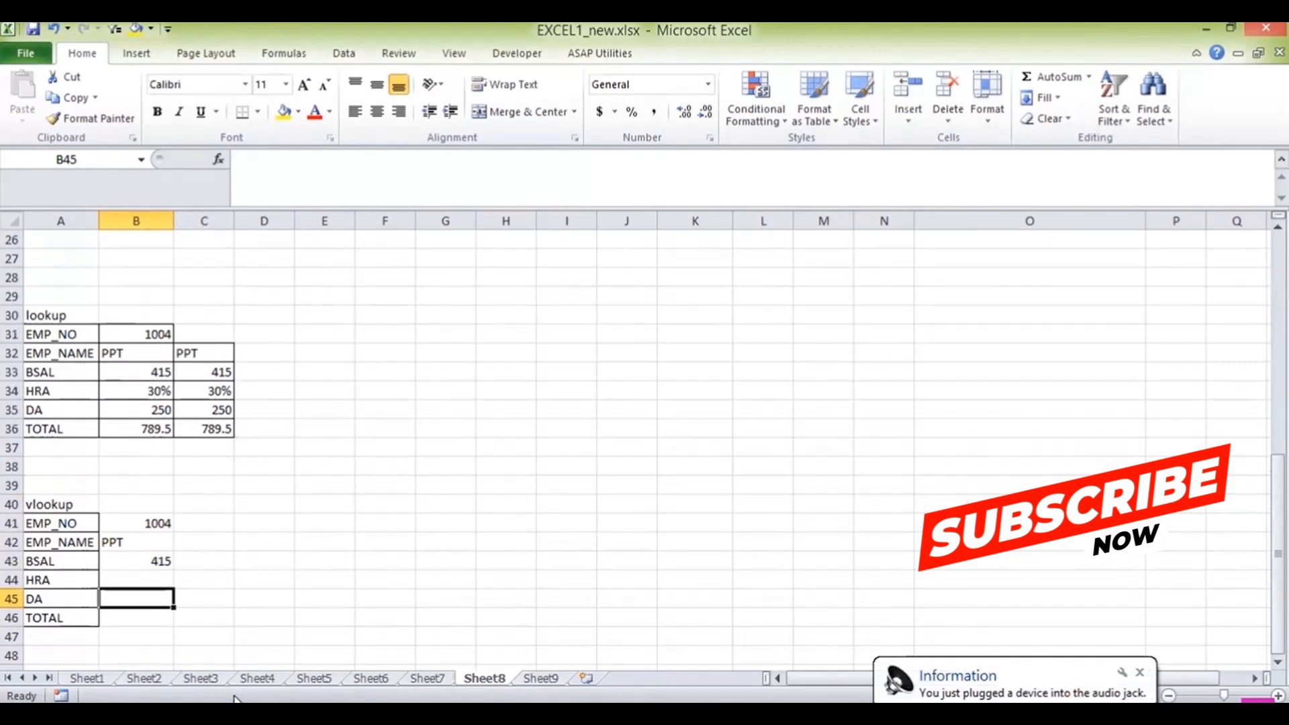
click(109, 578)
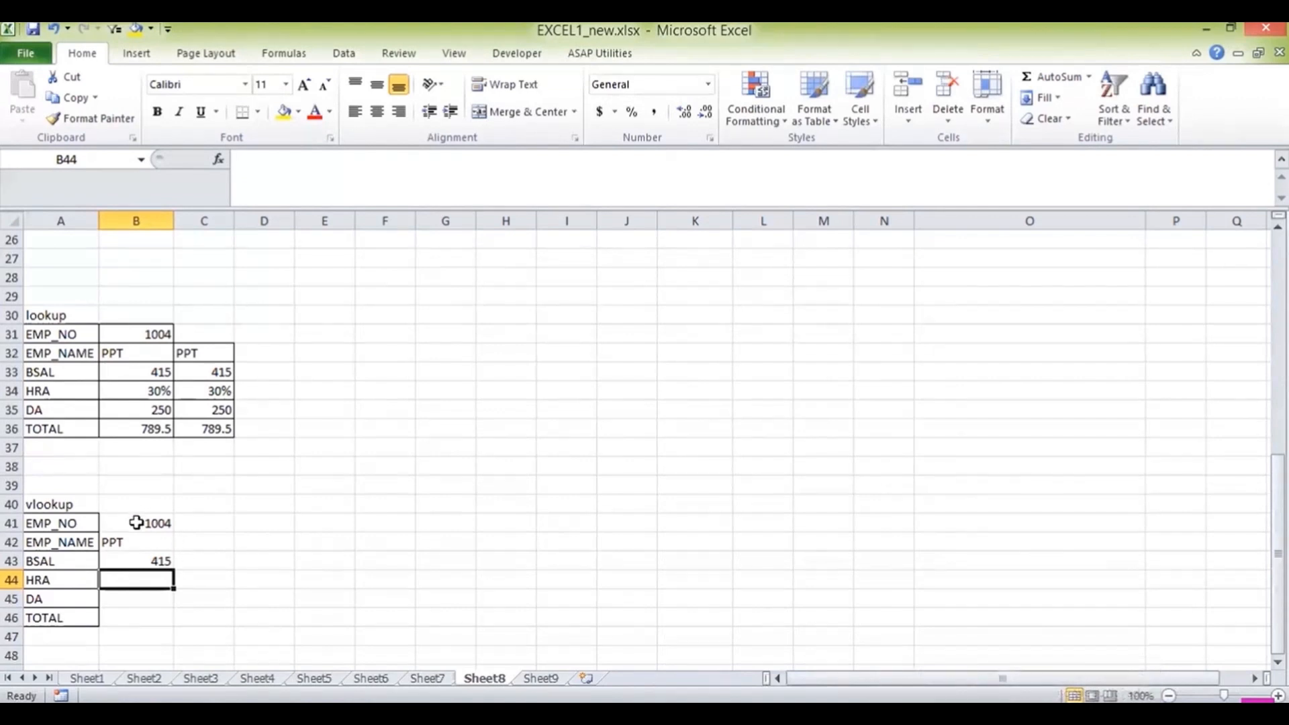
Test the lookup formulas with EMP_NO 1044 in cell B41, and restore the EMP_NO to 1004.
click(136, 523)
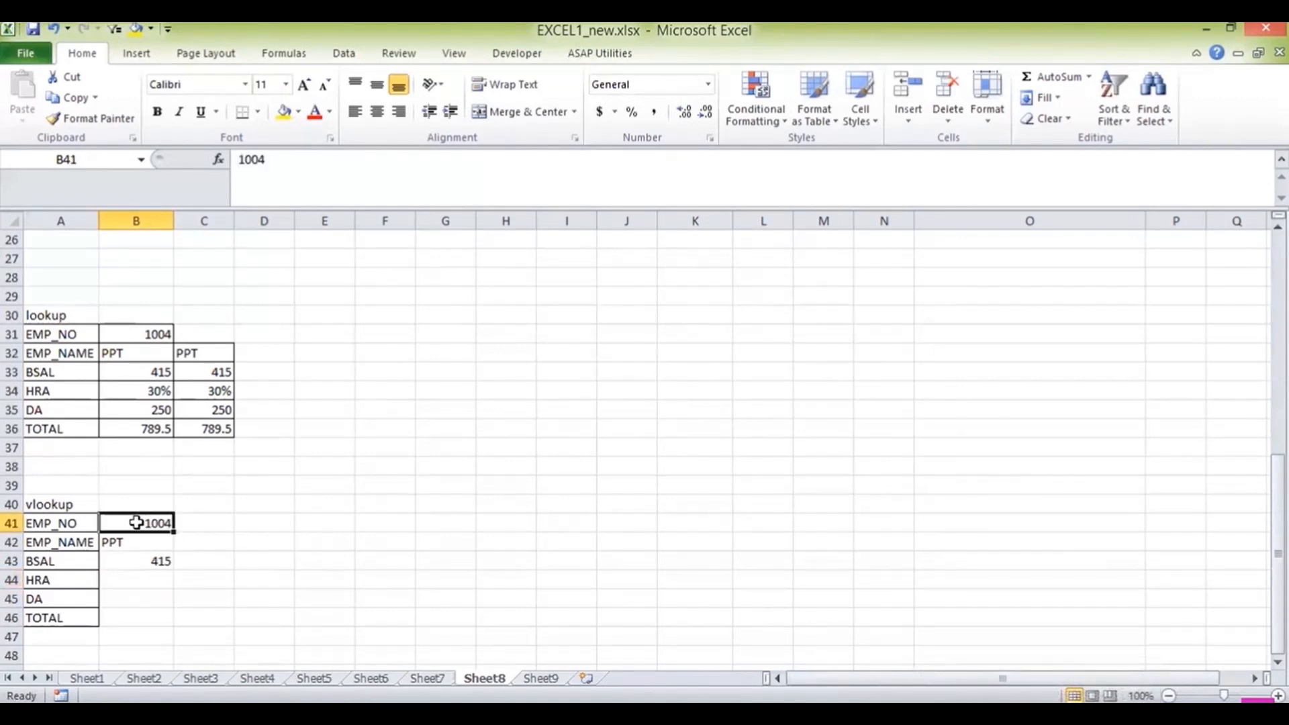
text(1044)
key(Return)
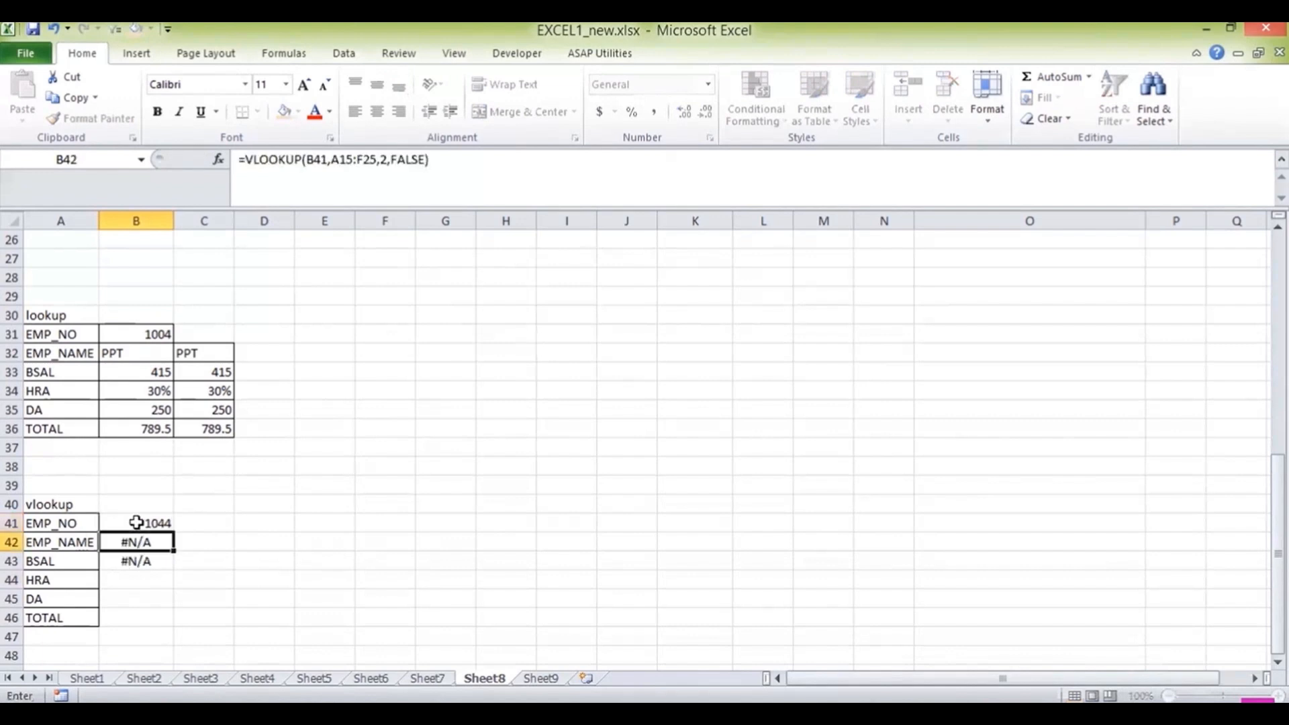
click(136, 522)
key(Down)
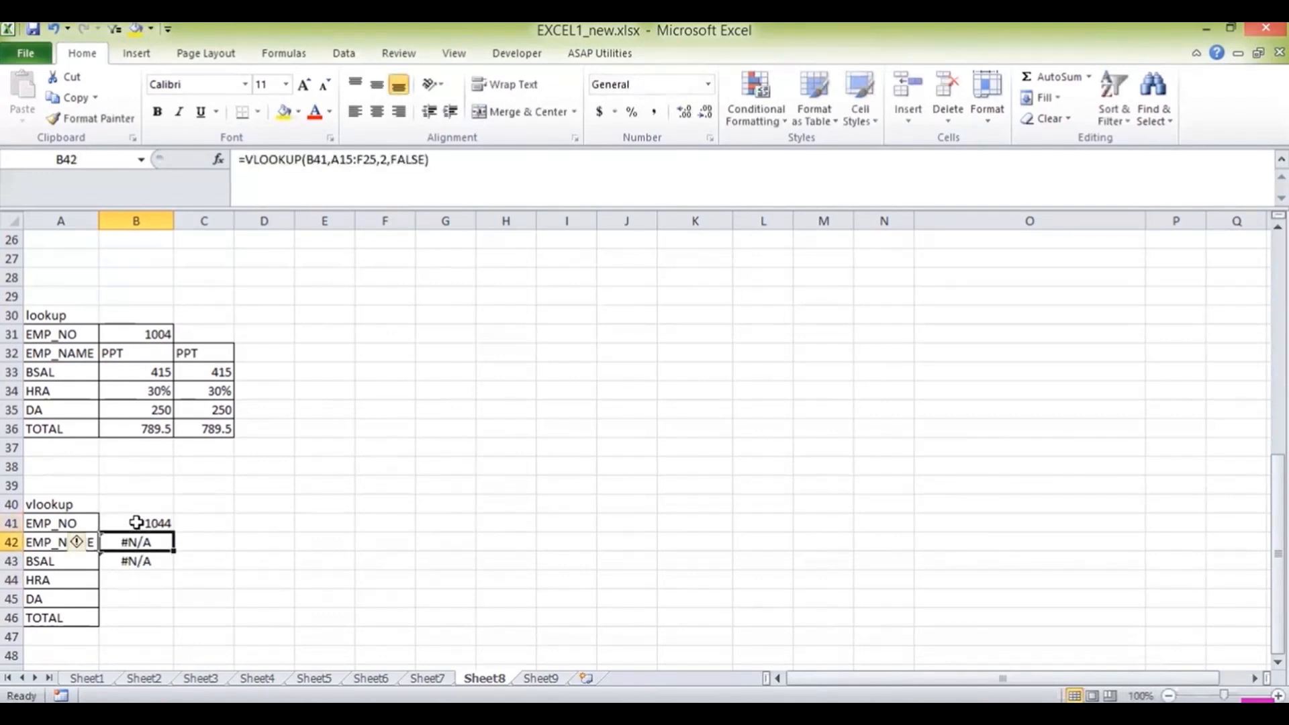
key(Up)
key(Up)
key(Down)
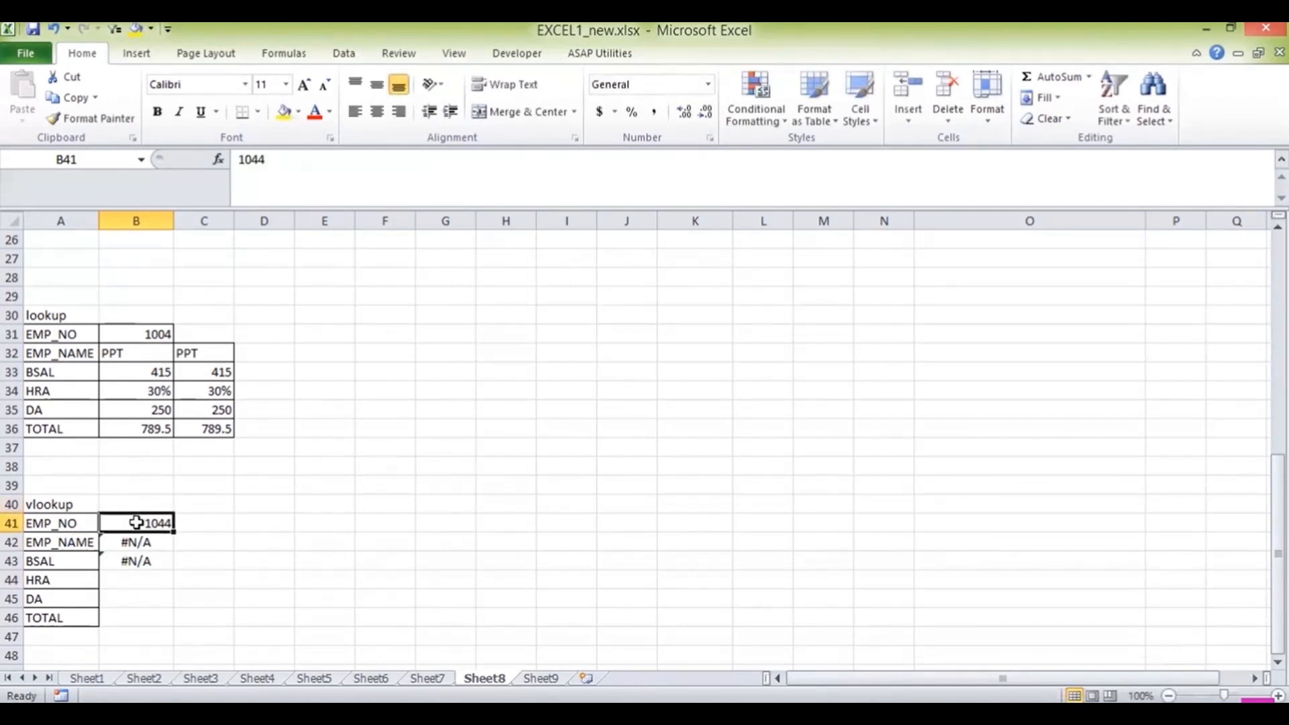
text(1004)
key(Return)
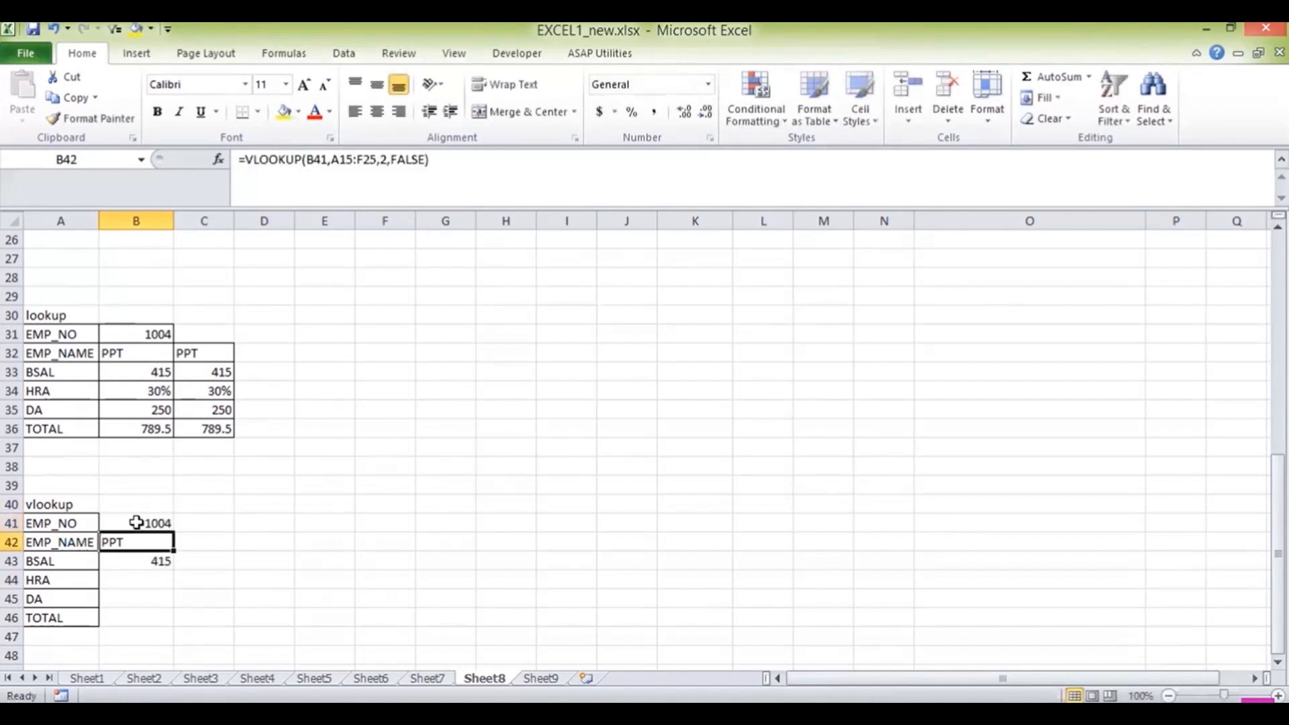
Enter =VLOOKUP(B41,A15:F25,4,FALSE) in cell B44 to retrieve the HRA by exact match.
key(Down)
key(Down)
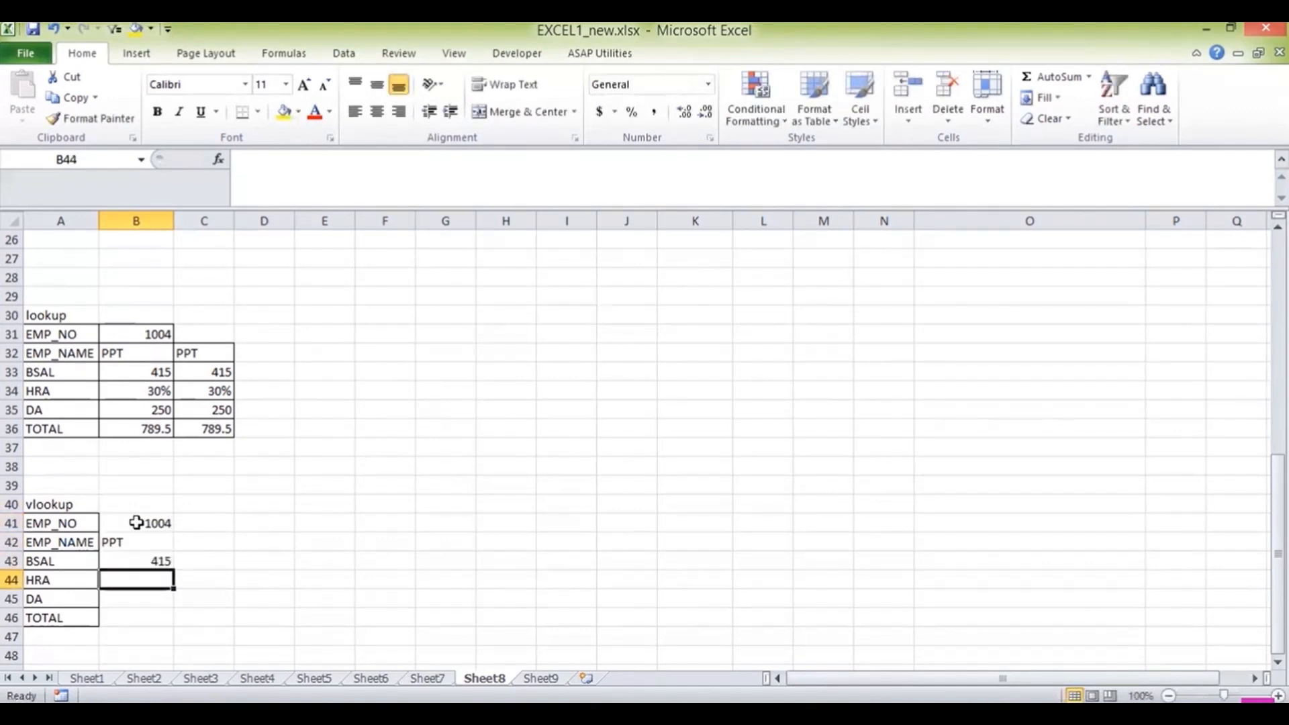
text(=)
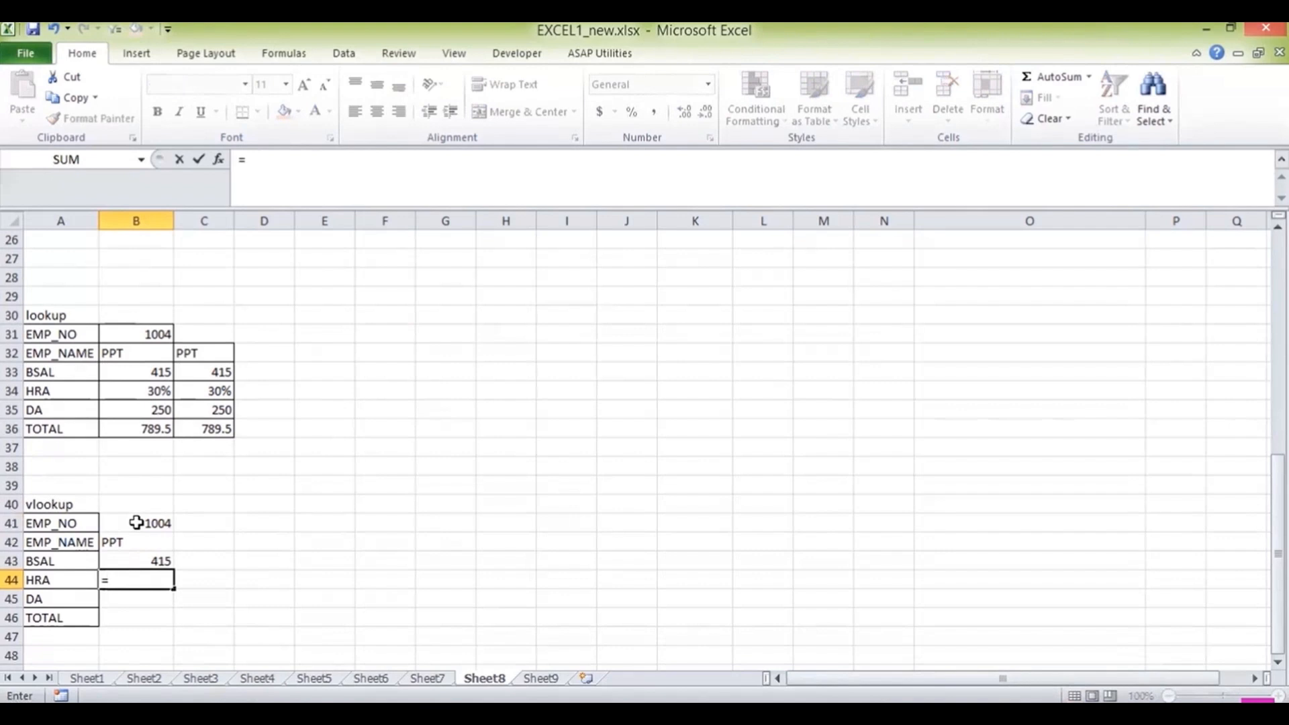
text(vl)
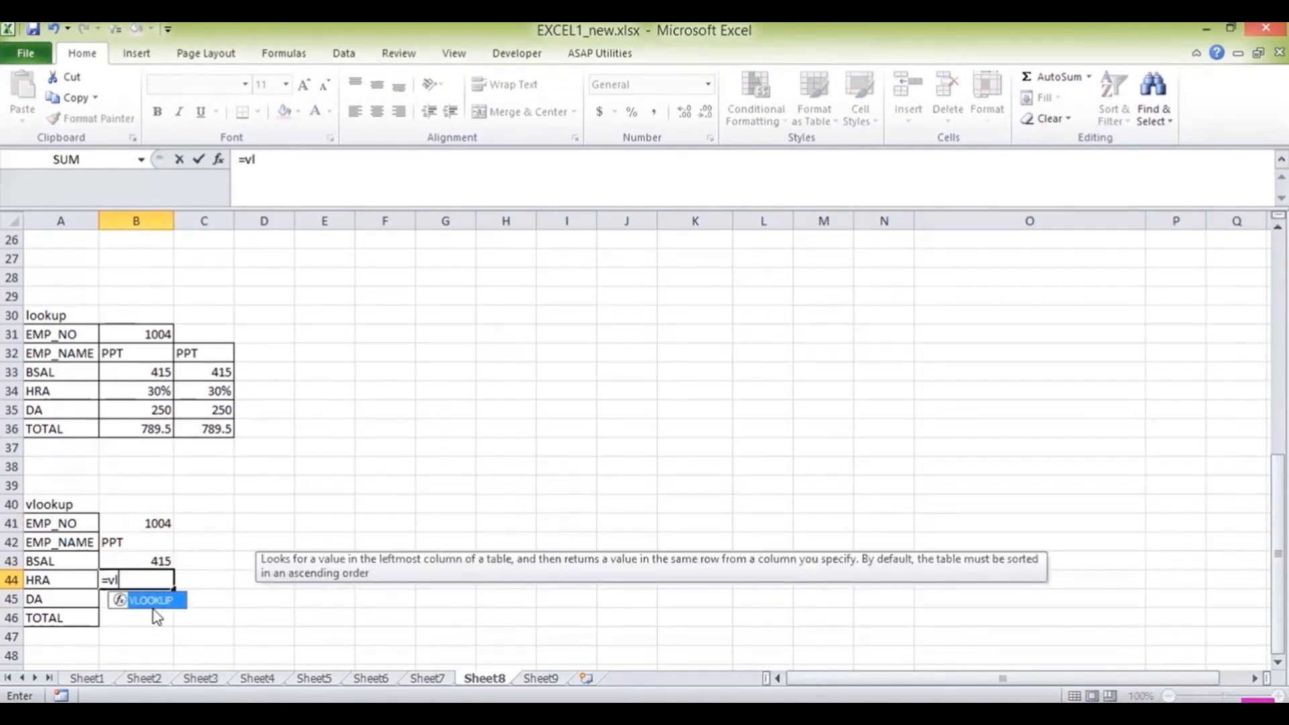
double_click(155, 604)
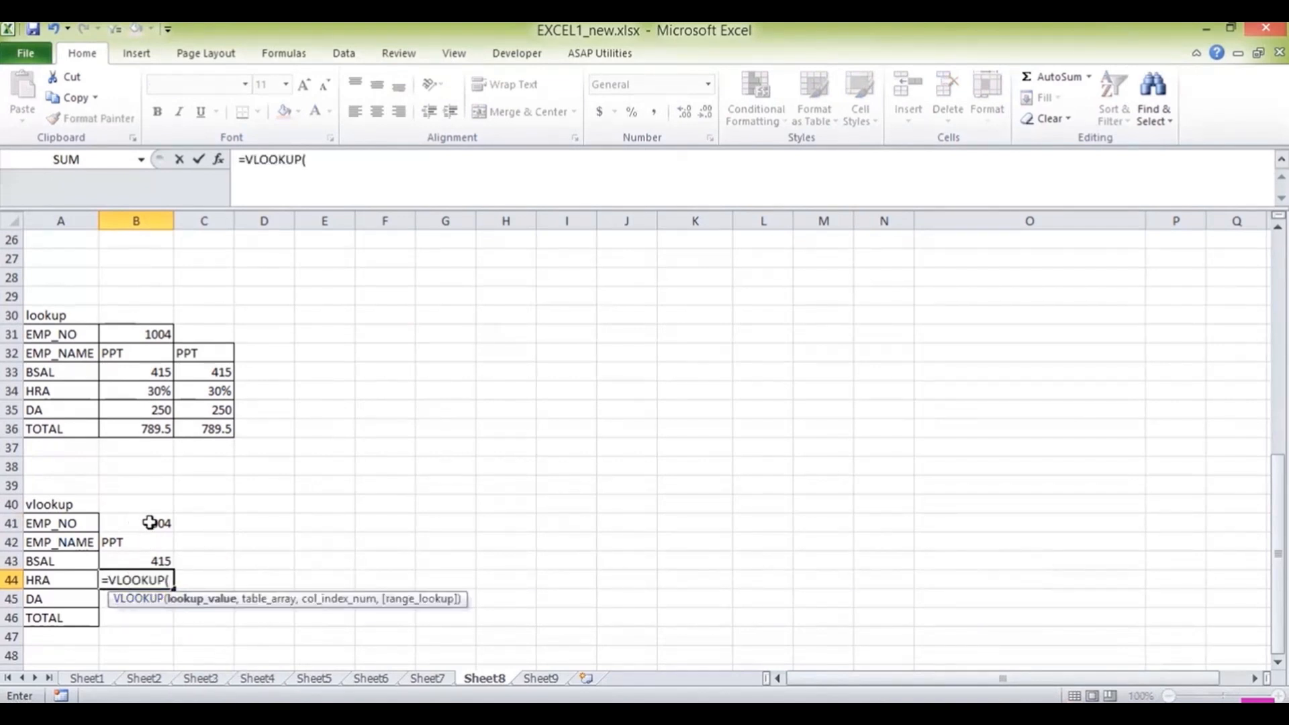
click(149, 523)
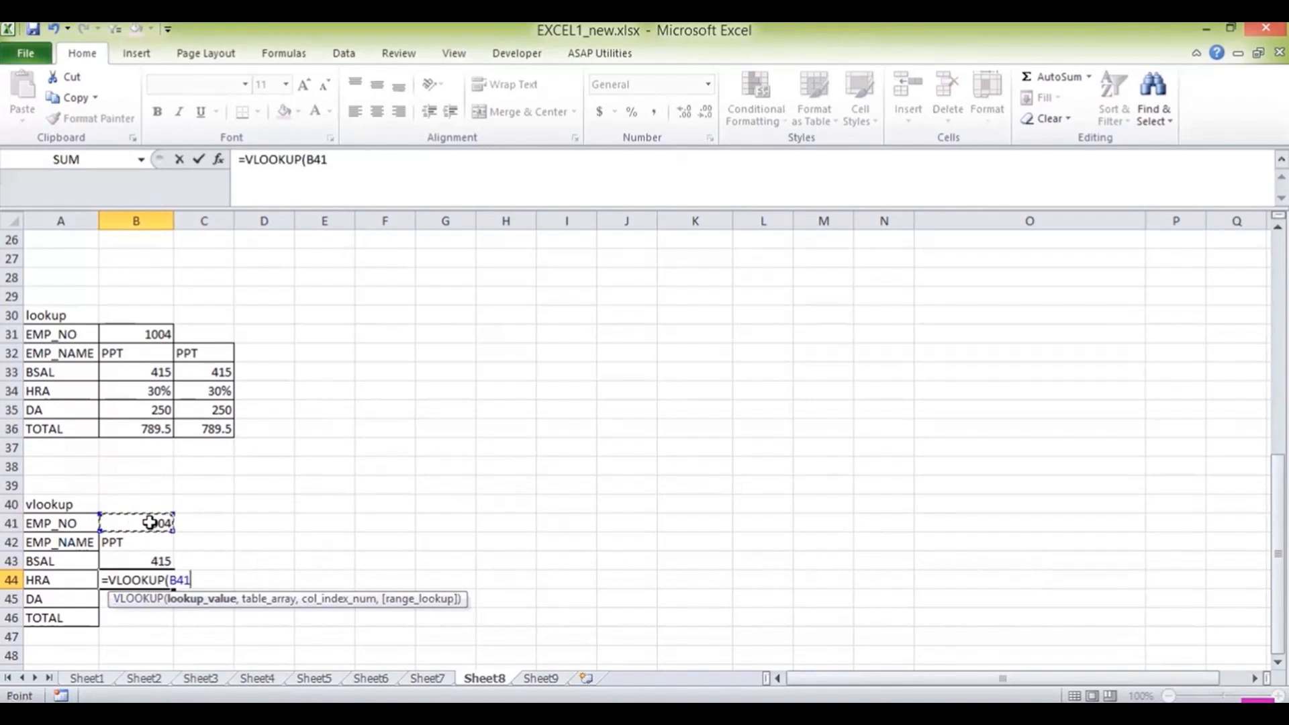
text(,)
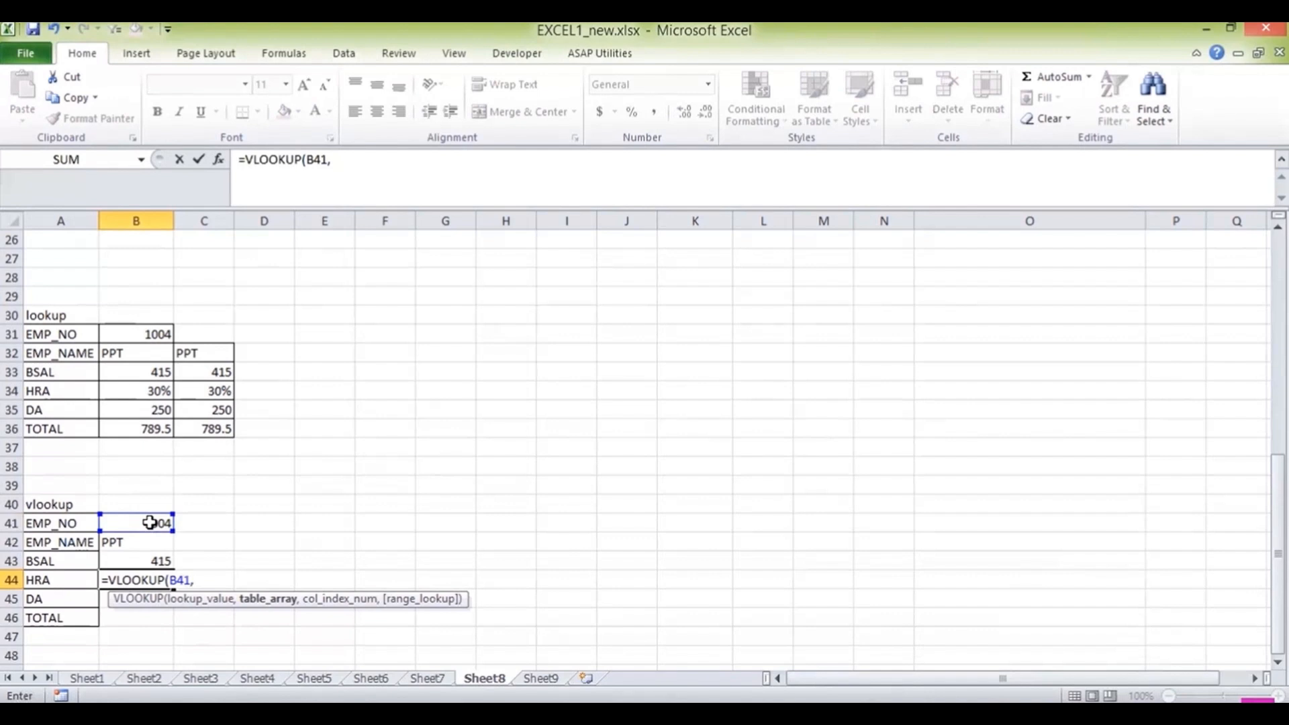
drag(1278, 554, 1277, 461)
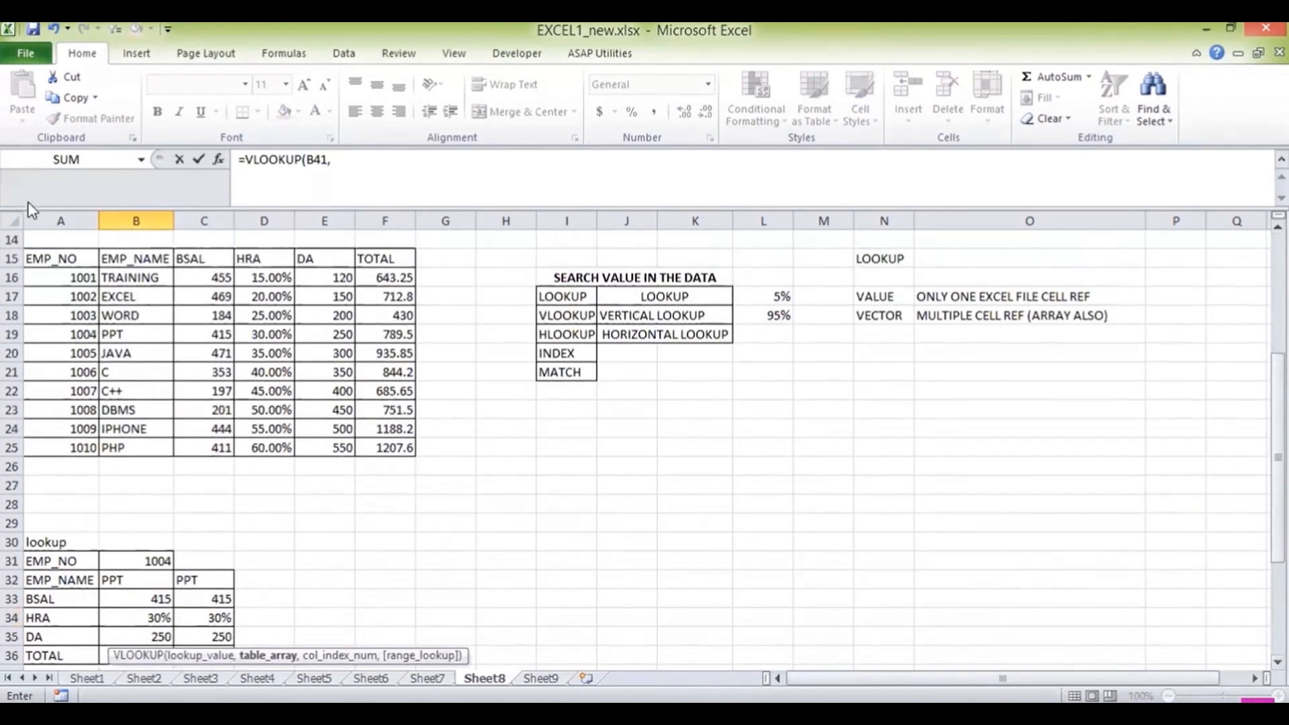
click(61, 259)
drag(61, 259, 384, 441)
text(,4)
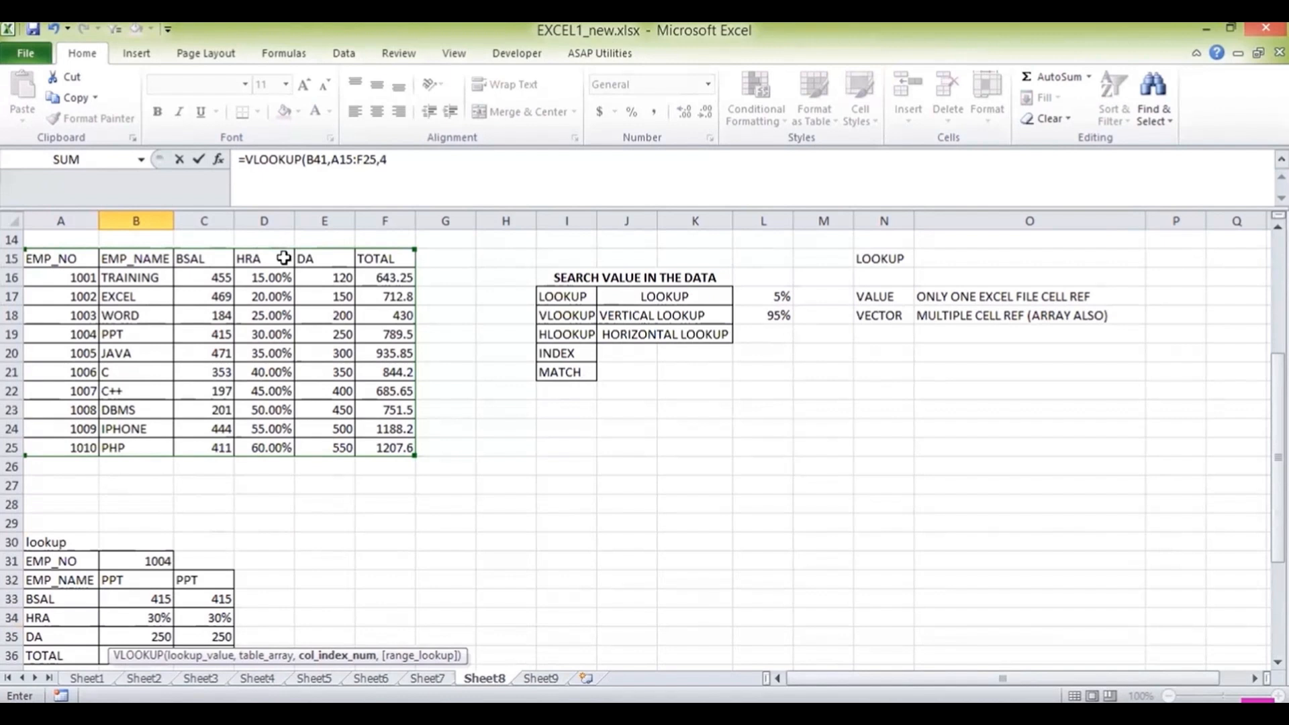
text(,)
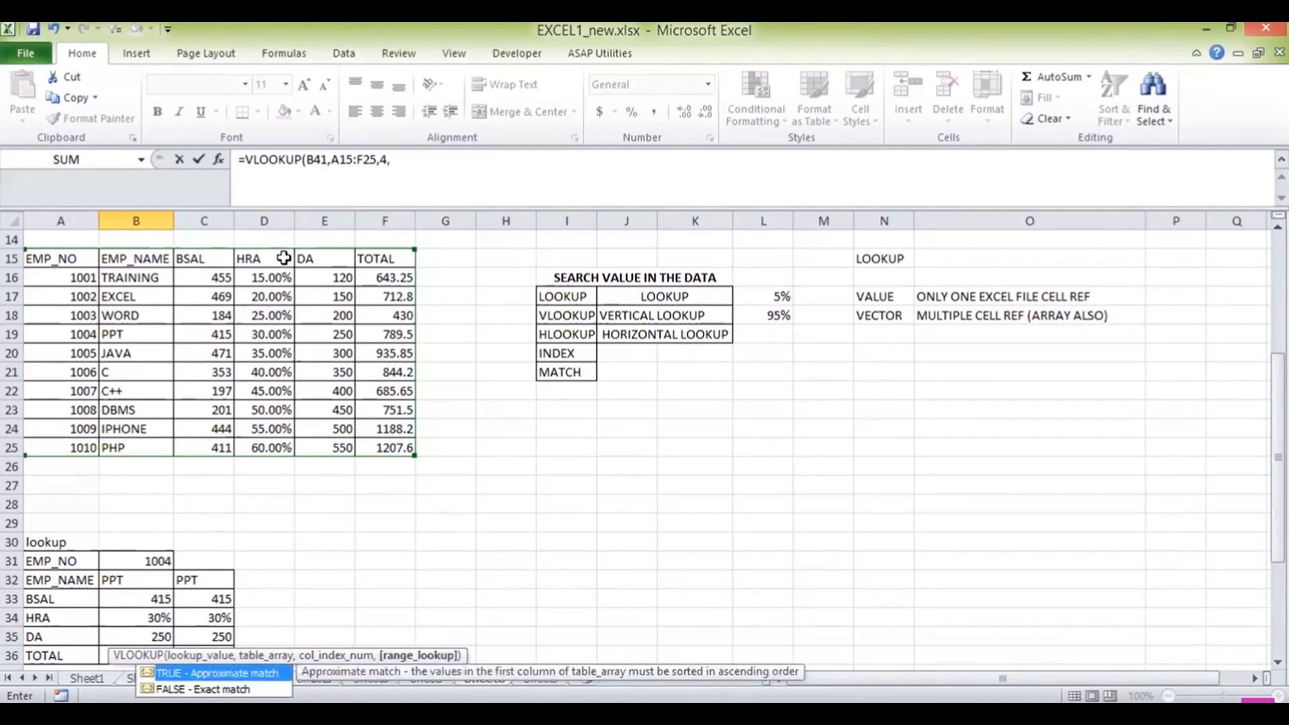
double_click(231, 691)
key(Return)
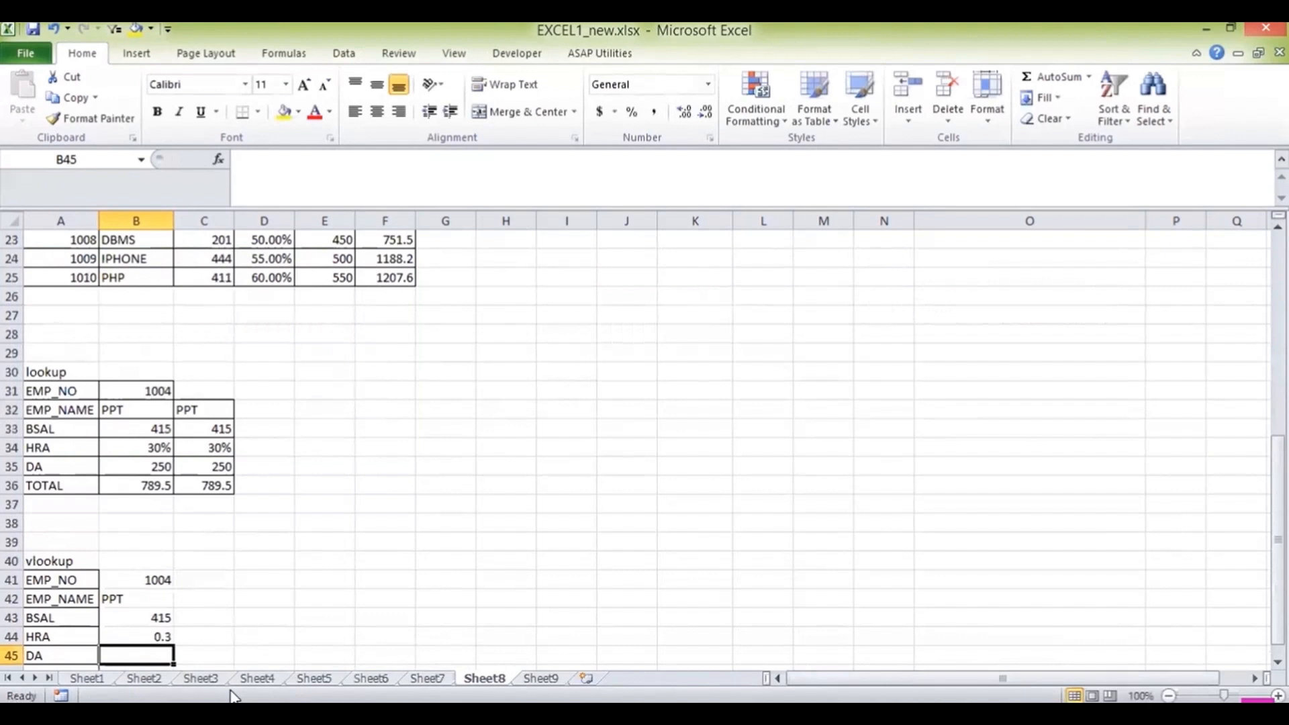
Format the HRA result in cell B44 as a percentage.
key(Up)
key(Up)
key(Down)
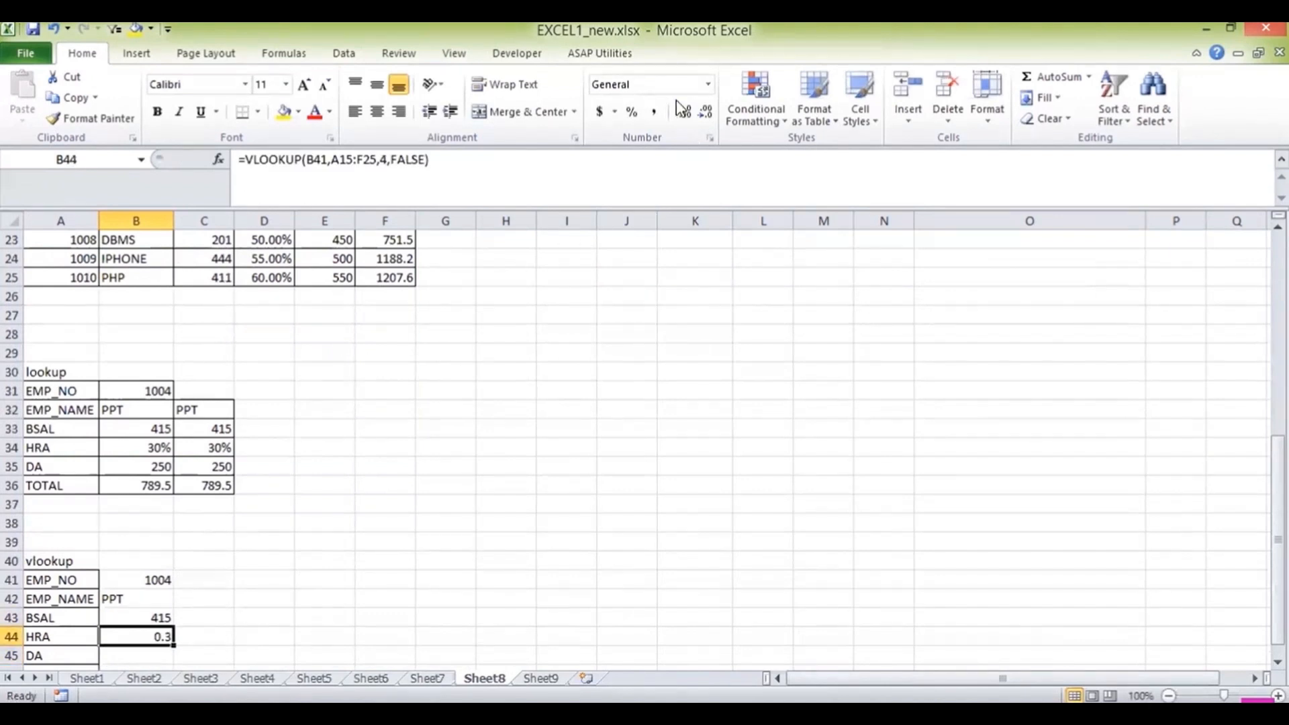
click(632, 112)
Enter =VLOOKUP(B41,A15:F25,5,FALSE) in cell B45 to retrieve the DA by exact match.
click(141, 655)
key(Down)
key(Down)
key(Down)
key(Up)
key(Up)
key(Up)
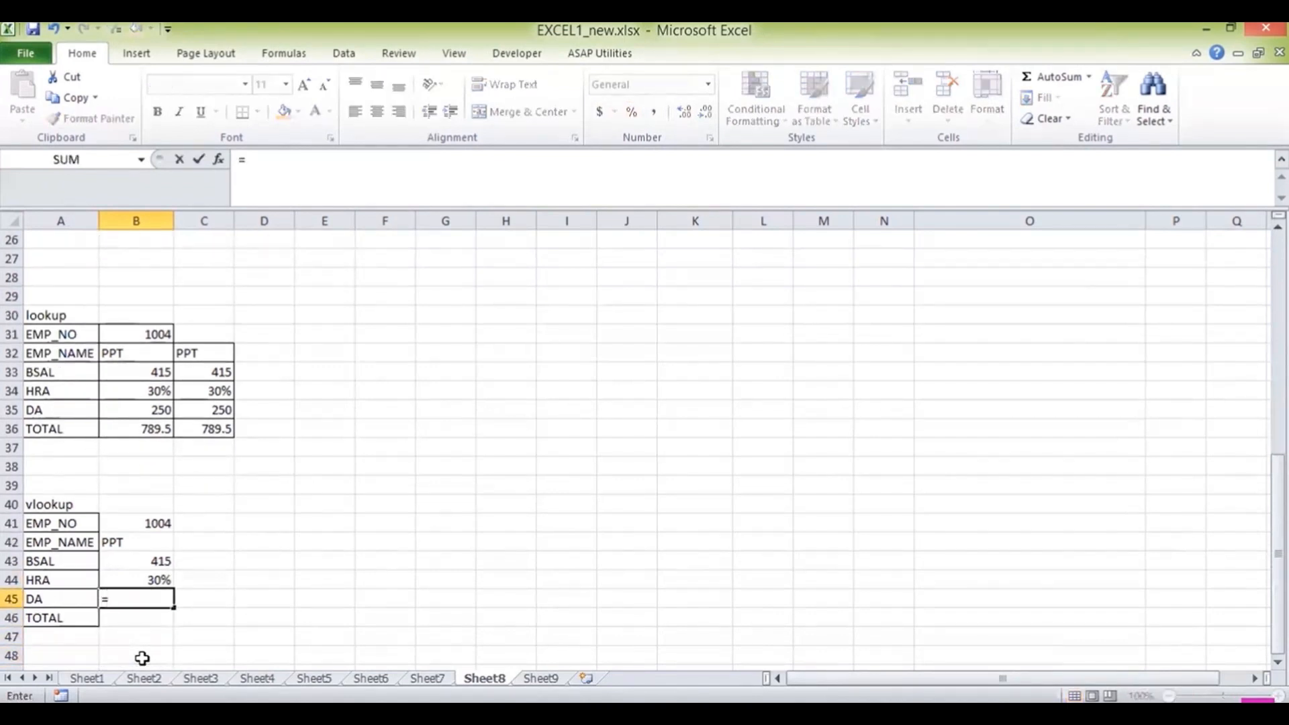
text(vloo)
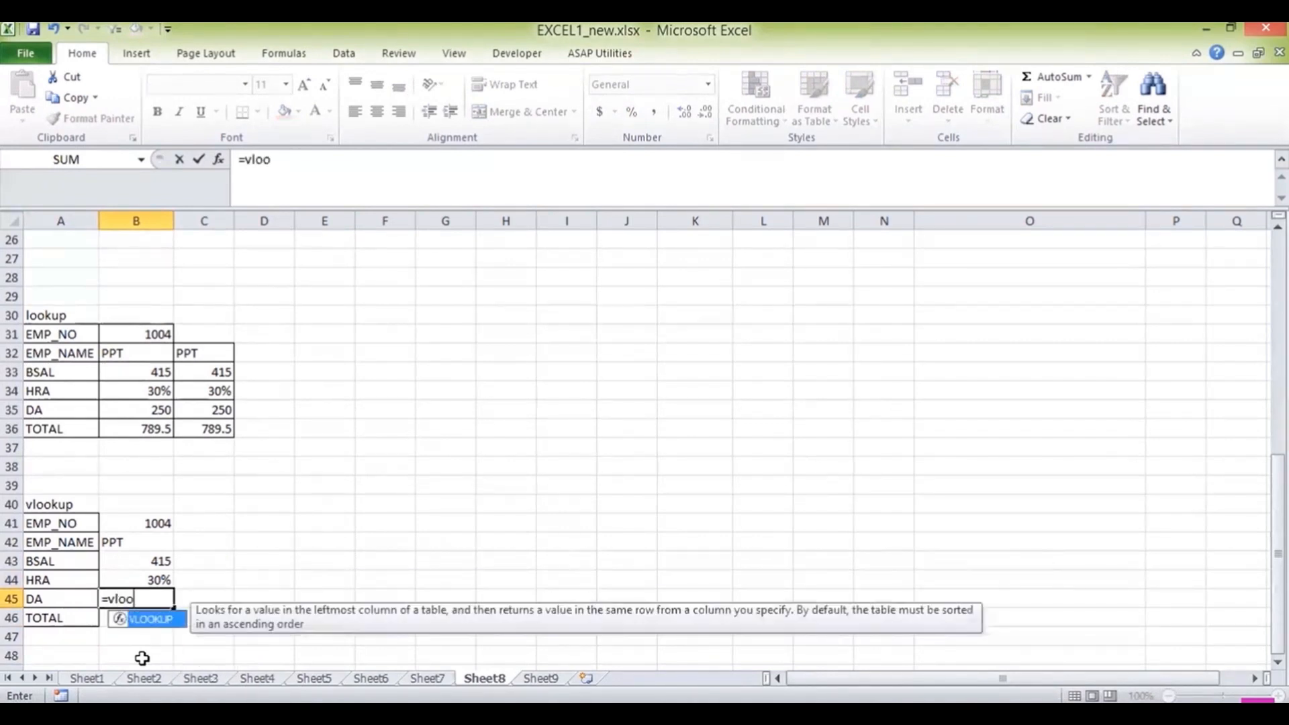
double_click(148, 618)
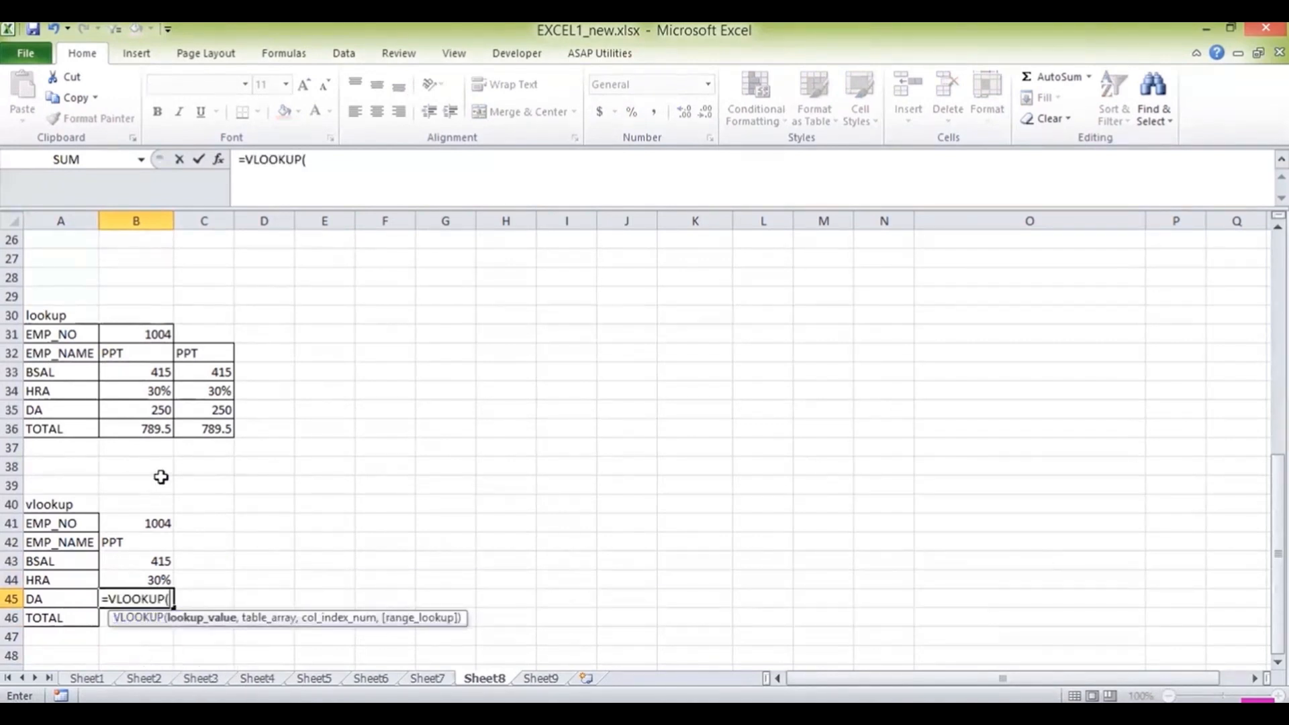
click(144, 523)
text(,)
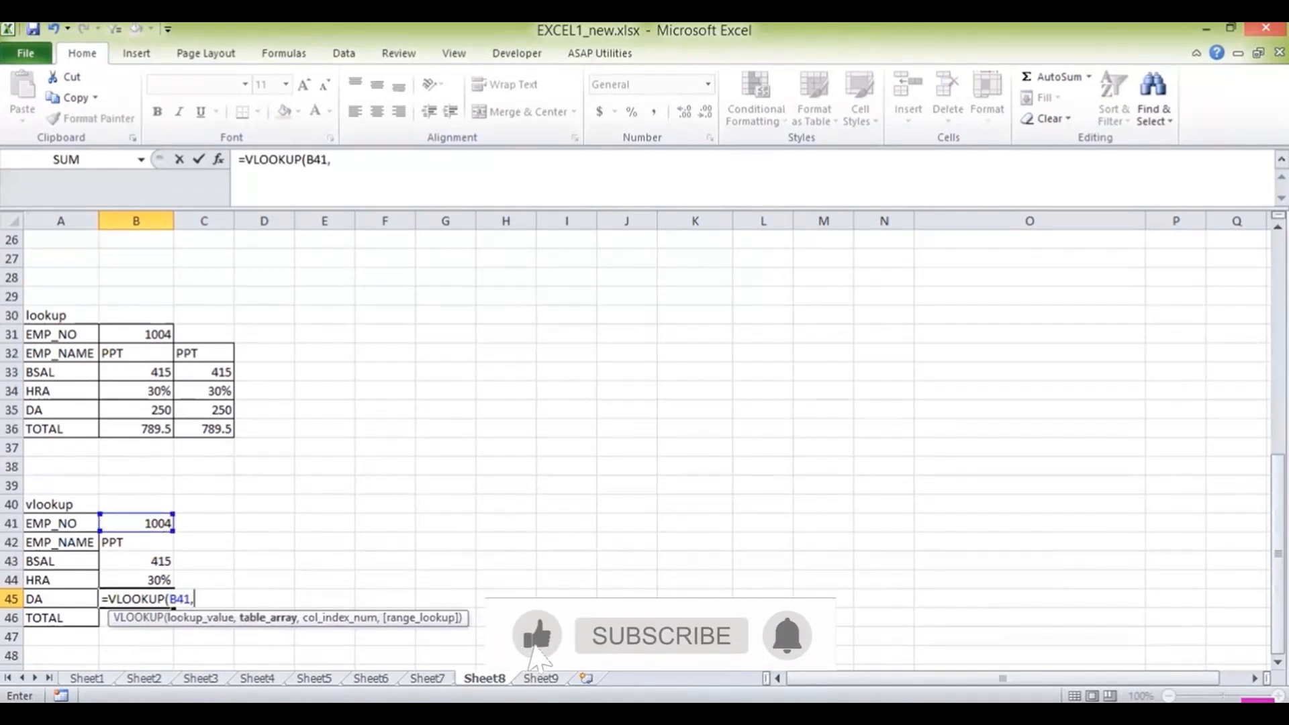
drag(1278, 541, 1278, 435)
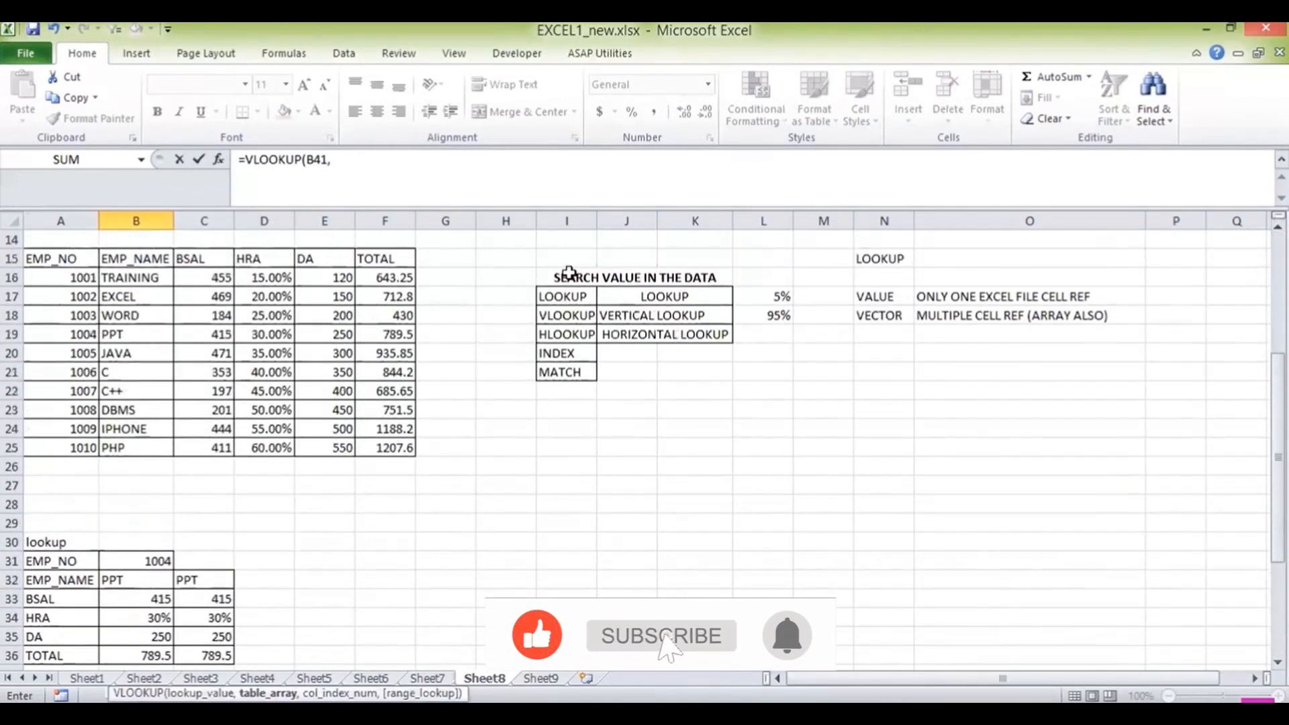
drag(49, 256, 388, 440)
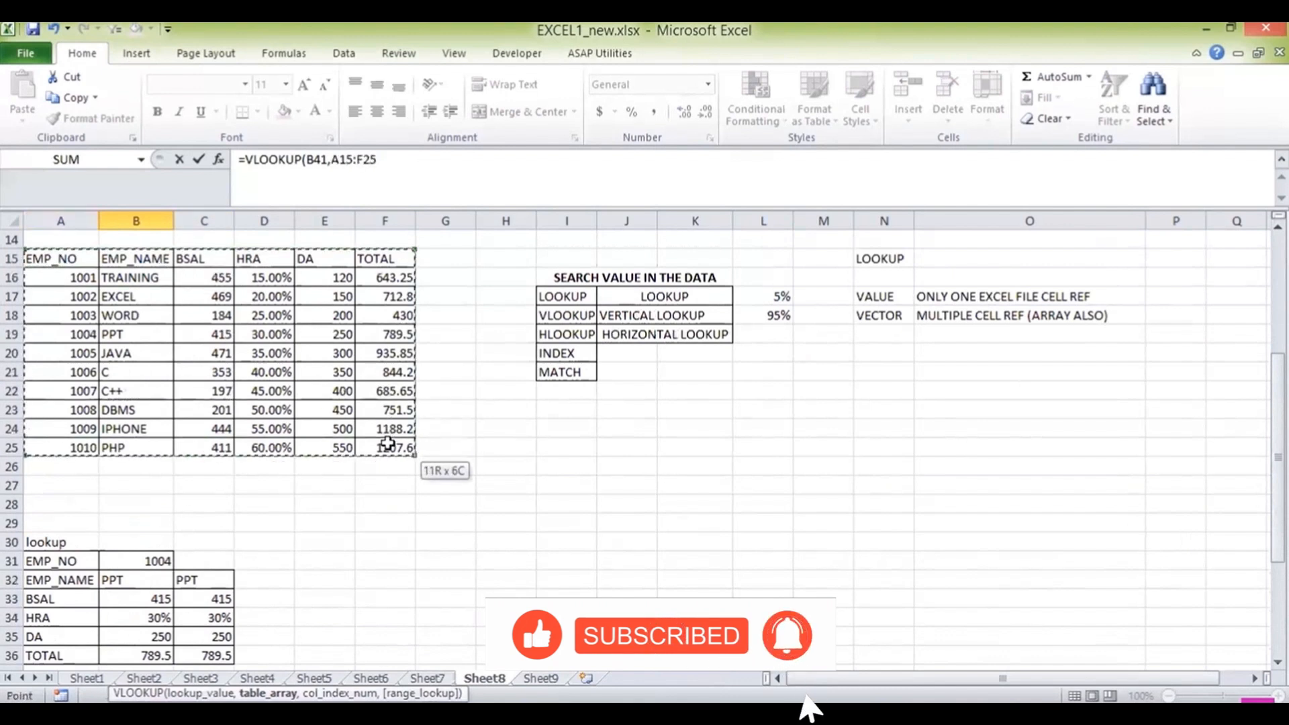
text(,)
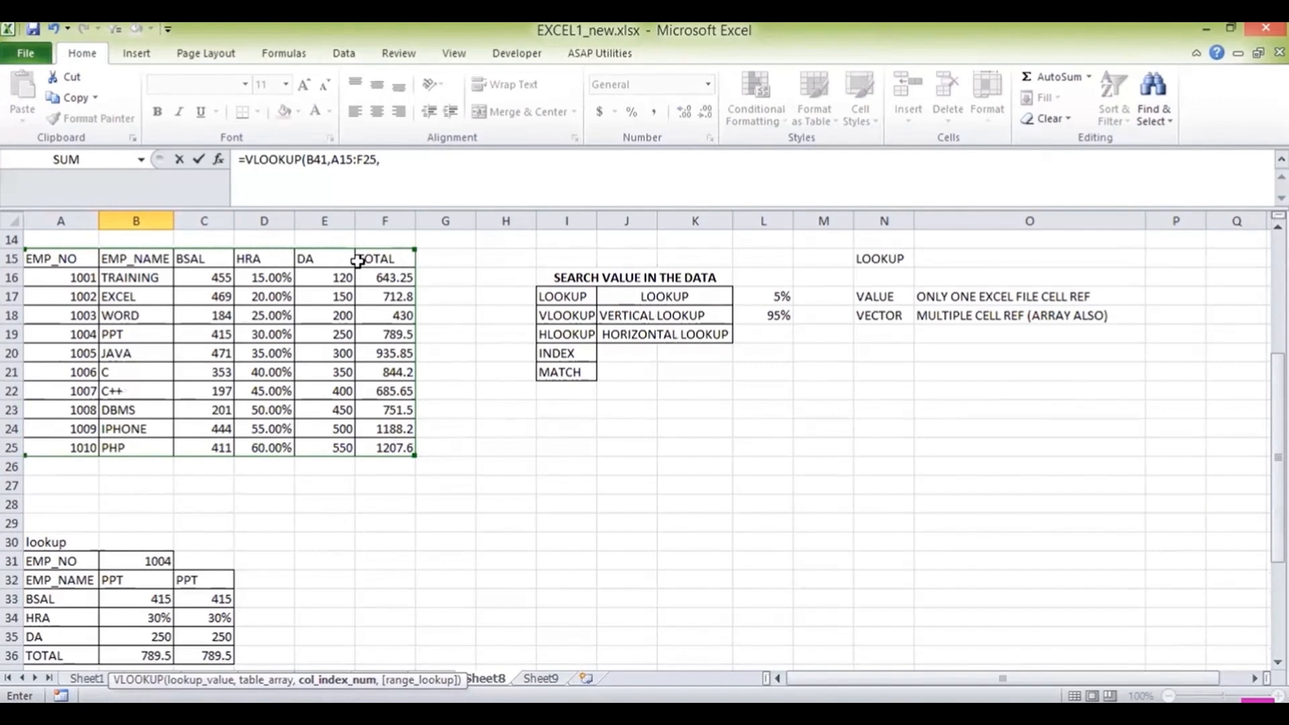
text(5,)
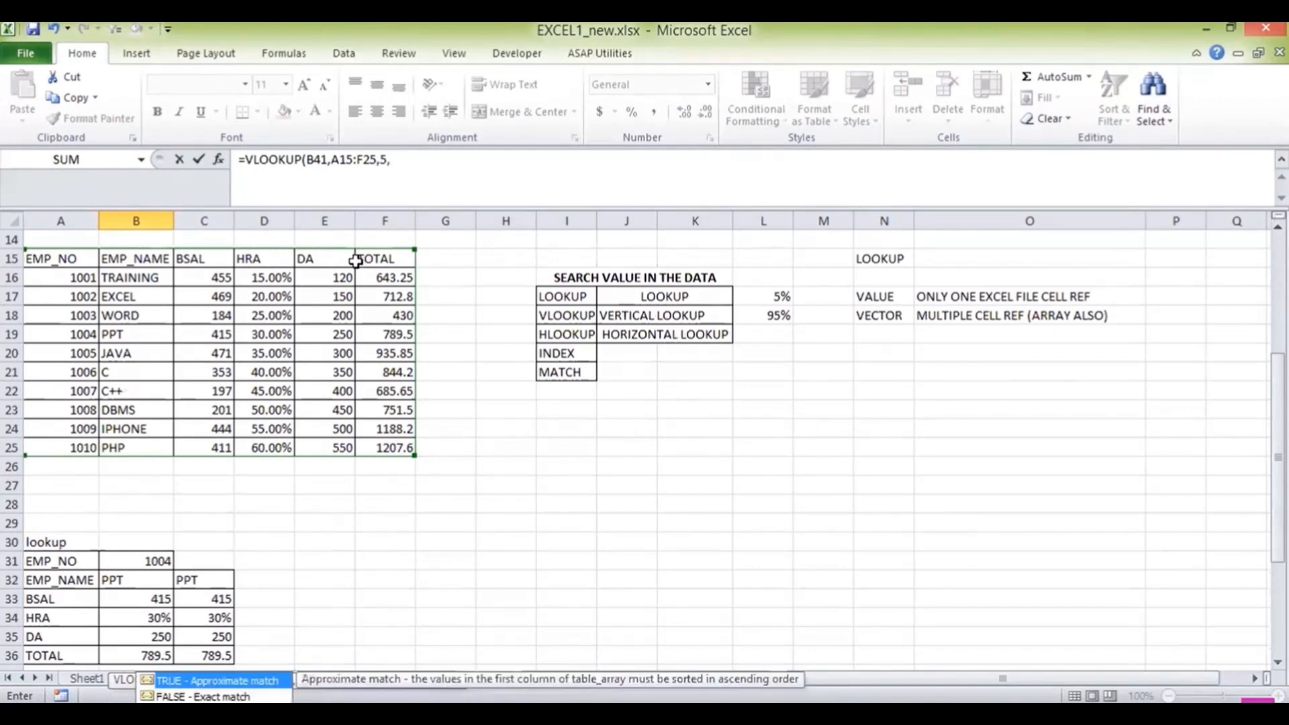
double_click(230, 697)
key(Return)
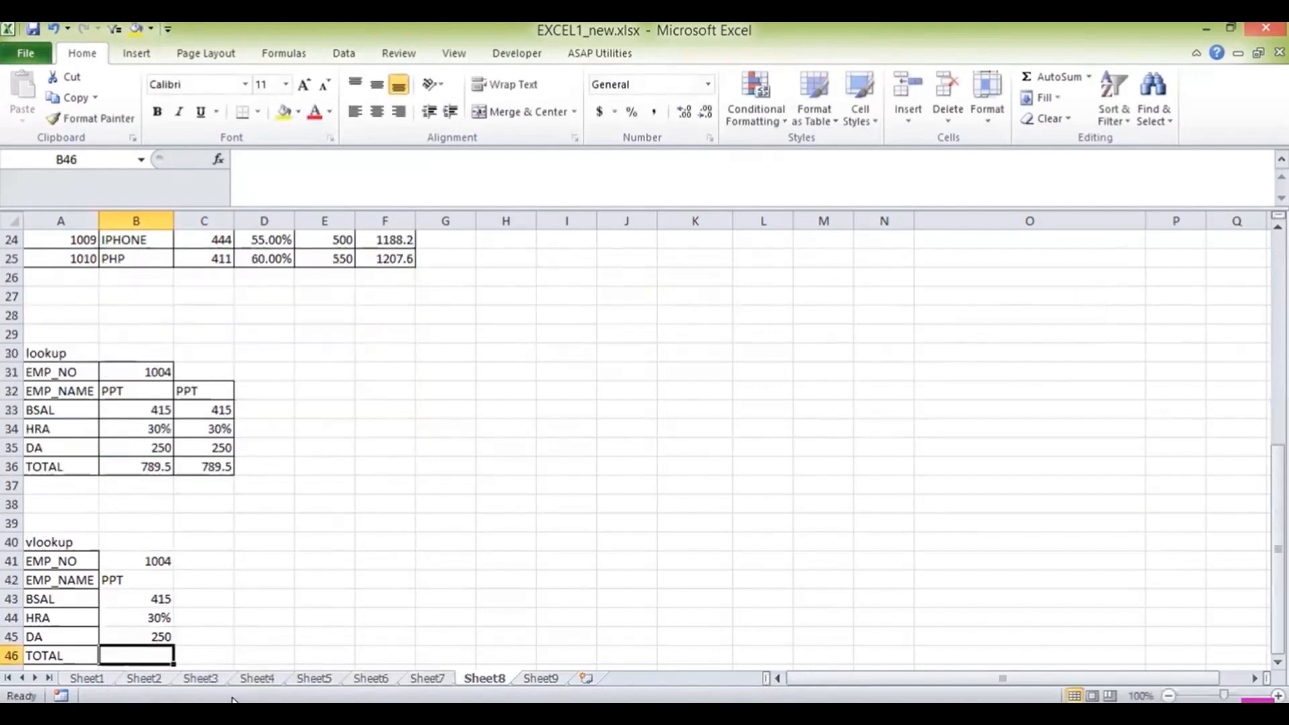
Enter =VLOOKUP(B41,A15:F25,6,FALSE) in cell B46 to retrieve the TOTAL by exact match.
key(Down)
key(Down)
key(Up)
key(Up)
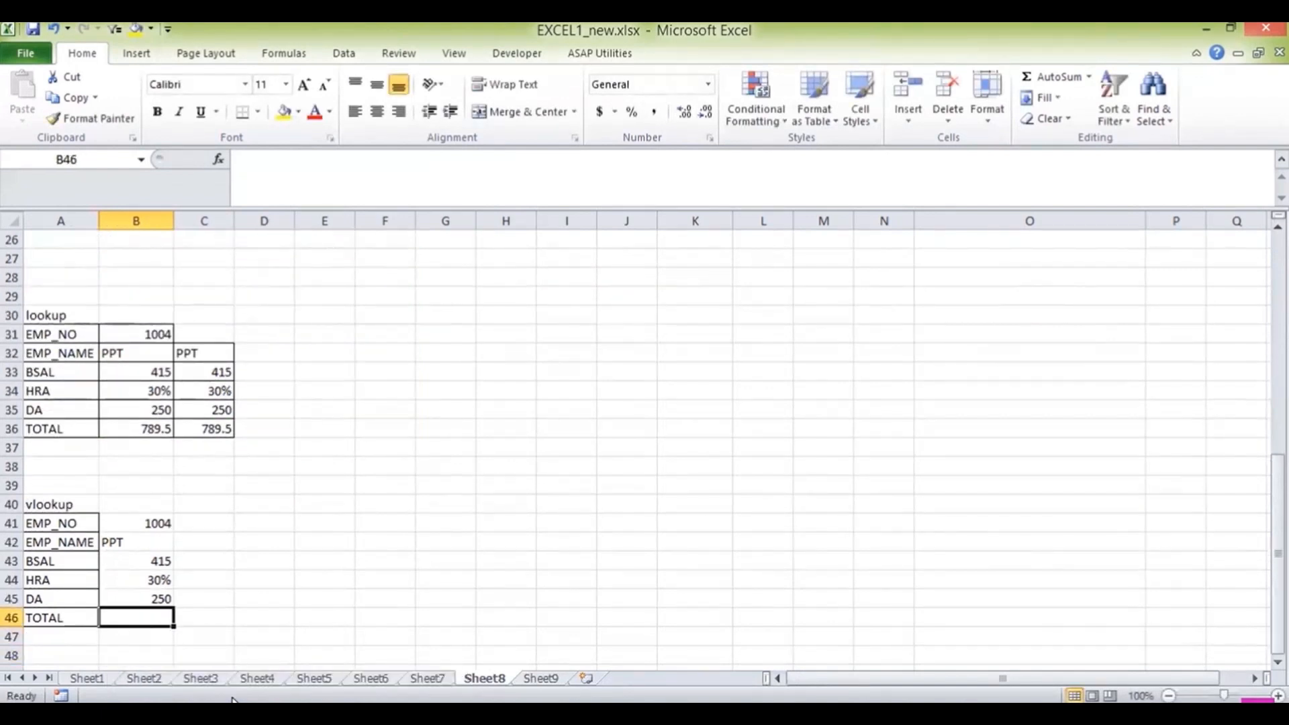
text(=v)
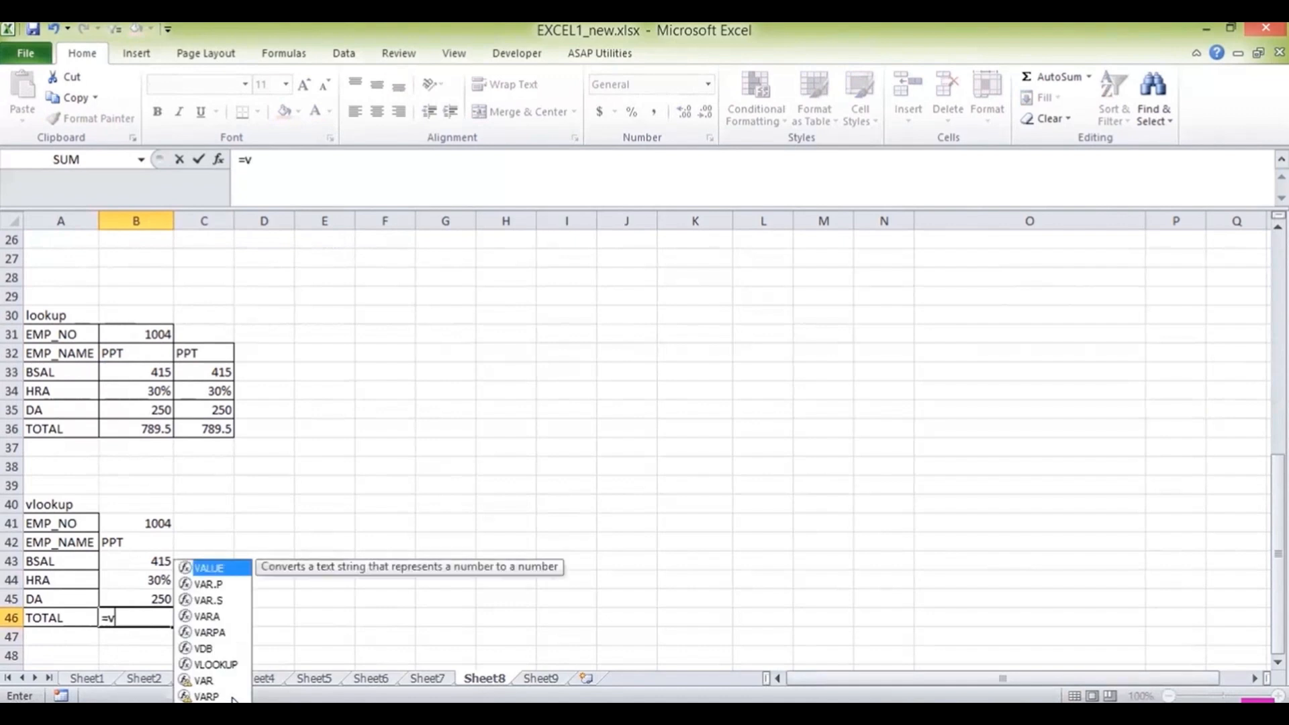
double_click(221, 664)
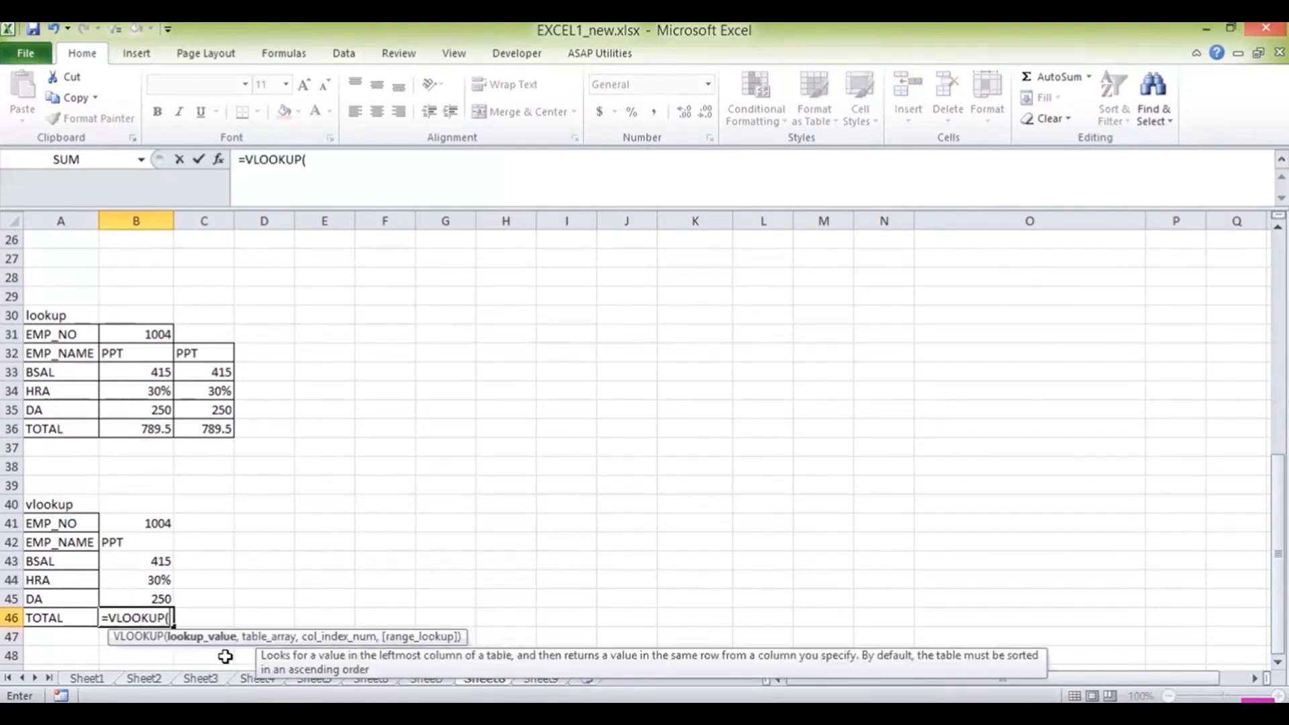
click(128, 522)
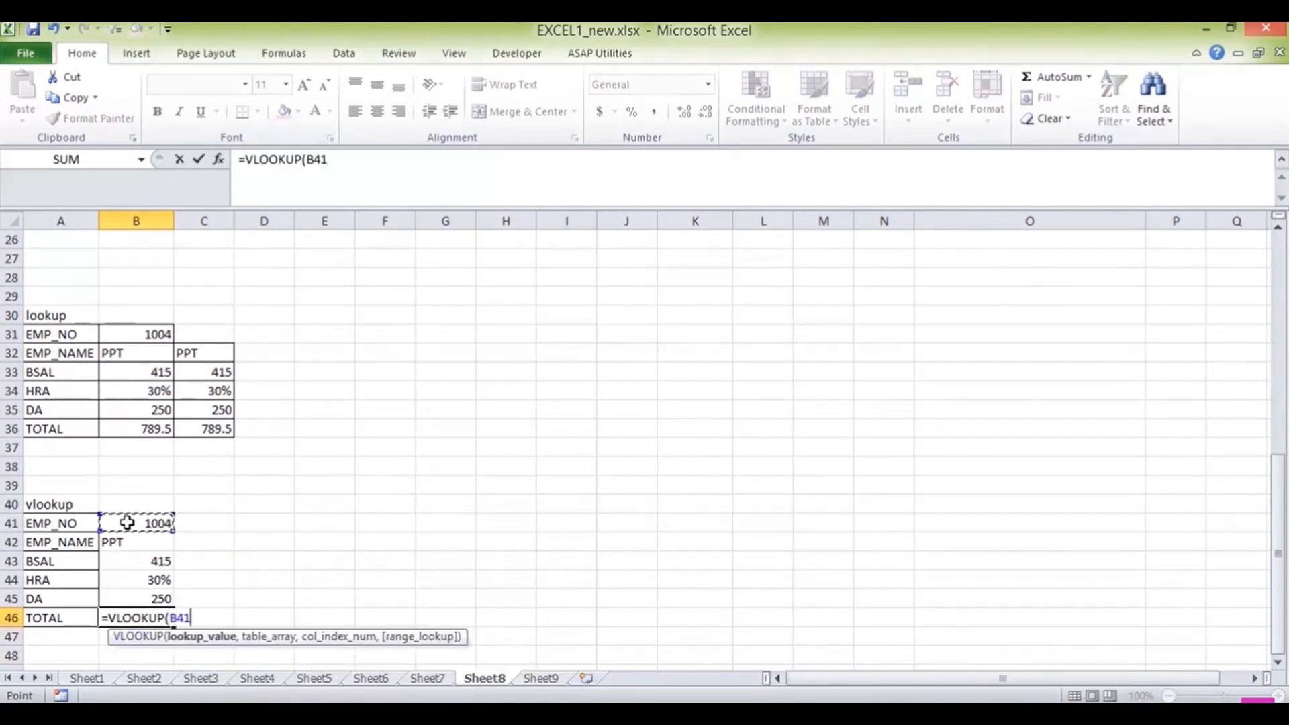
text(,)
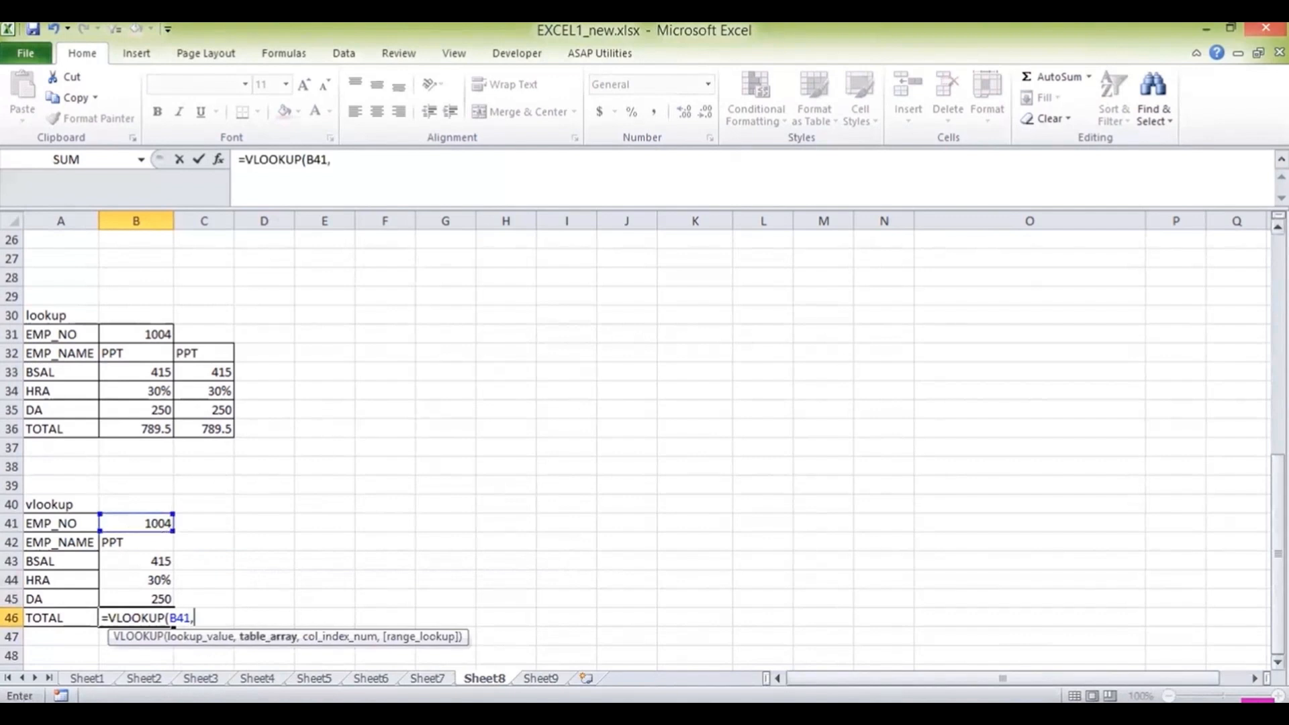
drag(1277, 520, 1277, 421)
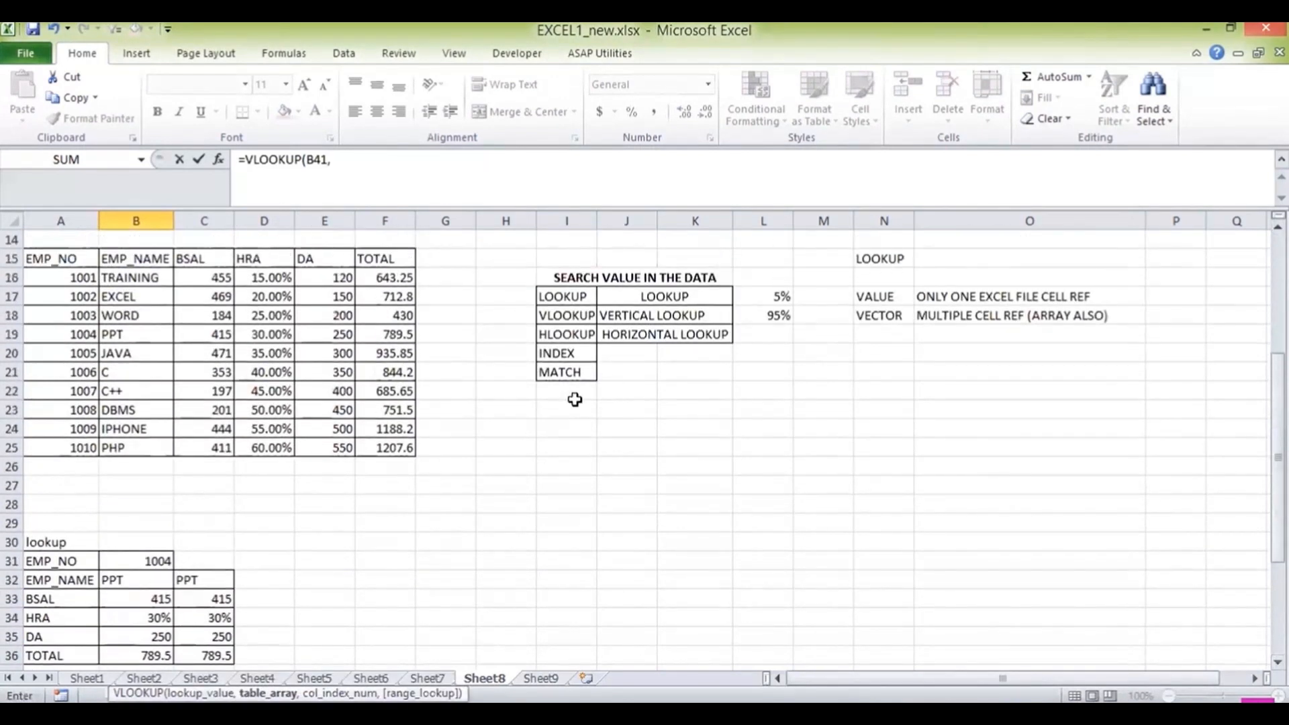
drag(59, 261, 396, 446)
text(,)
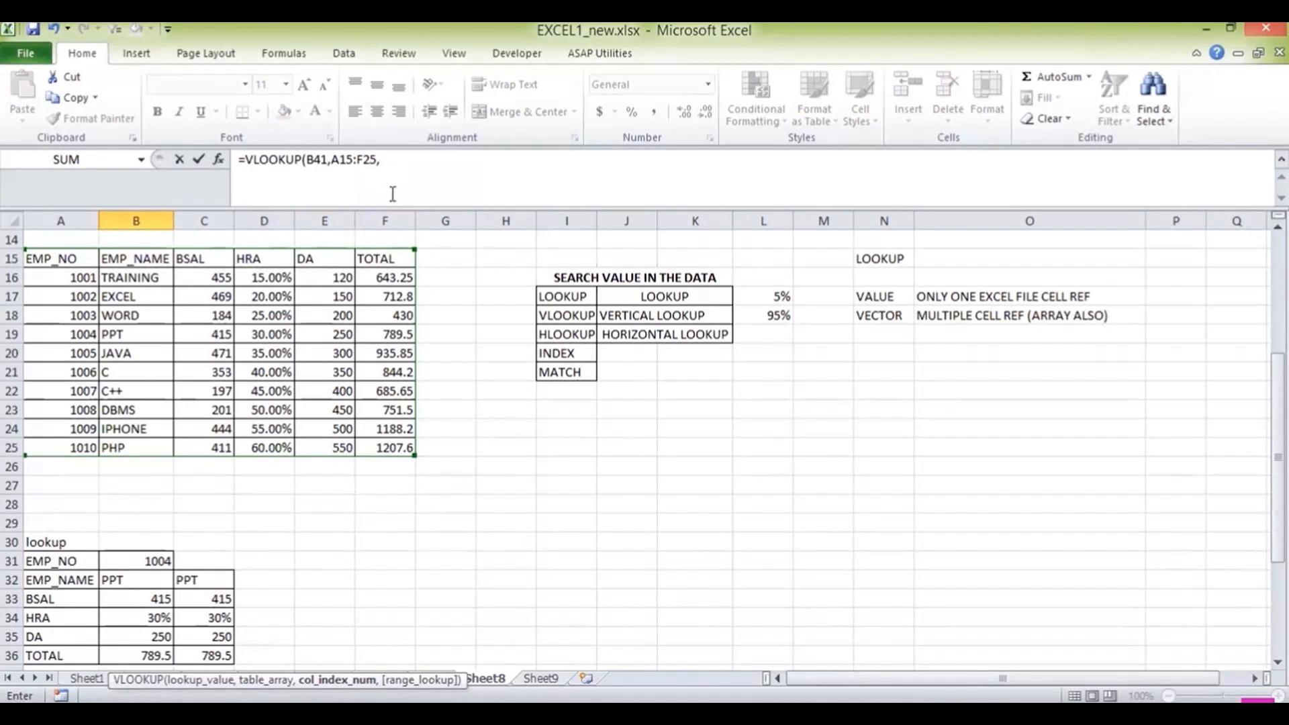
click(401, 170)
text(6)
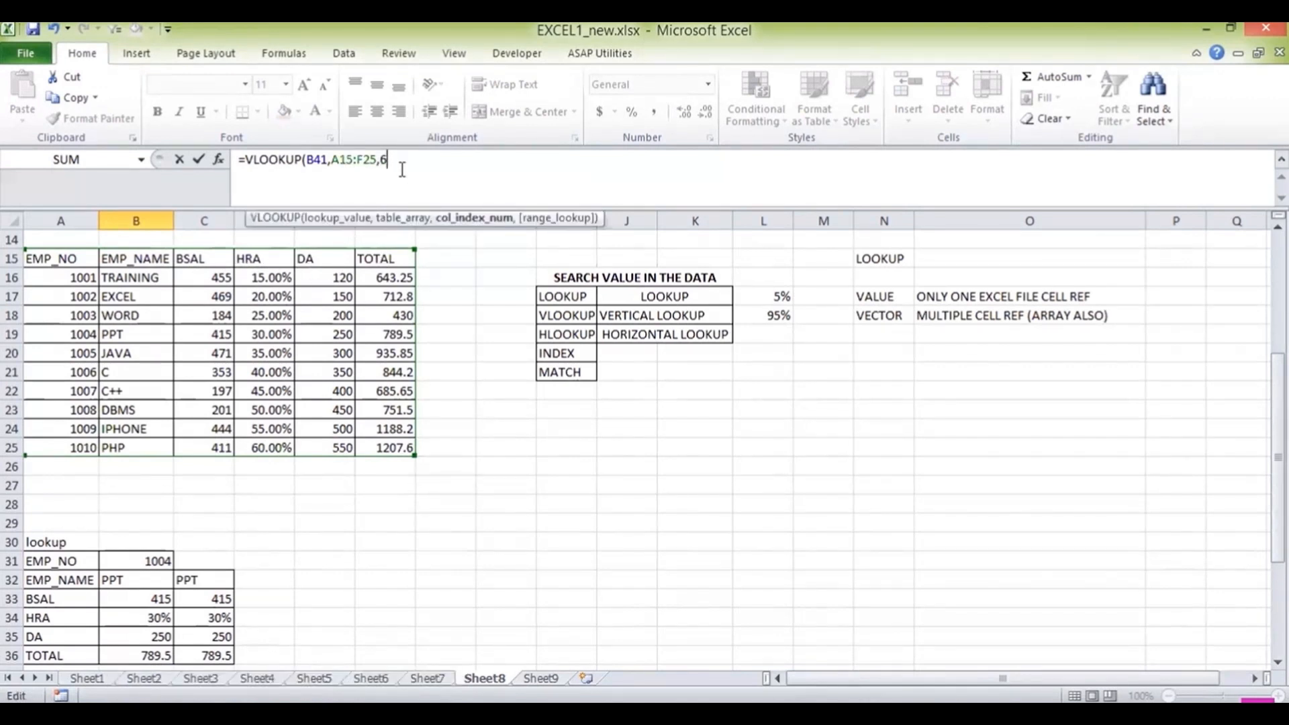
text(,)
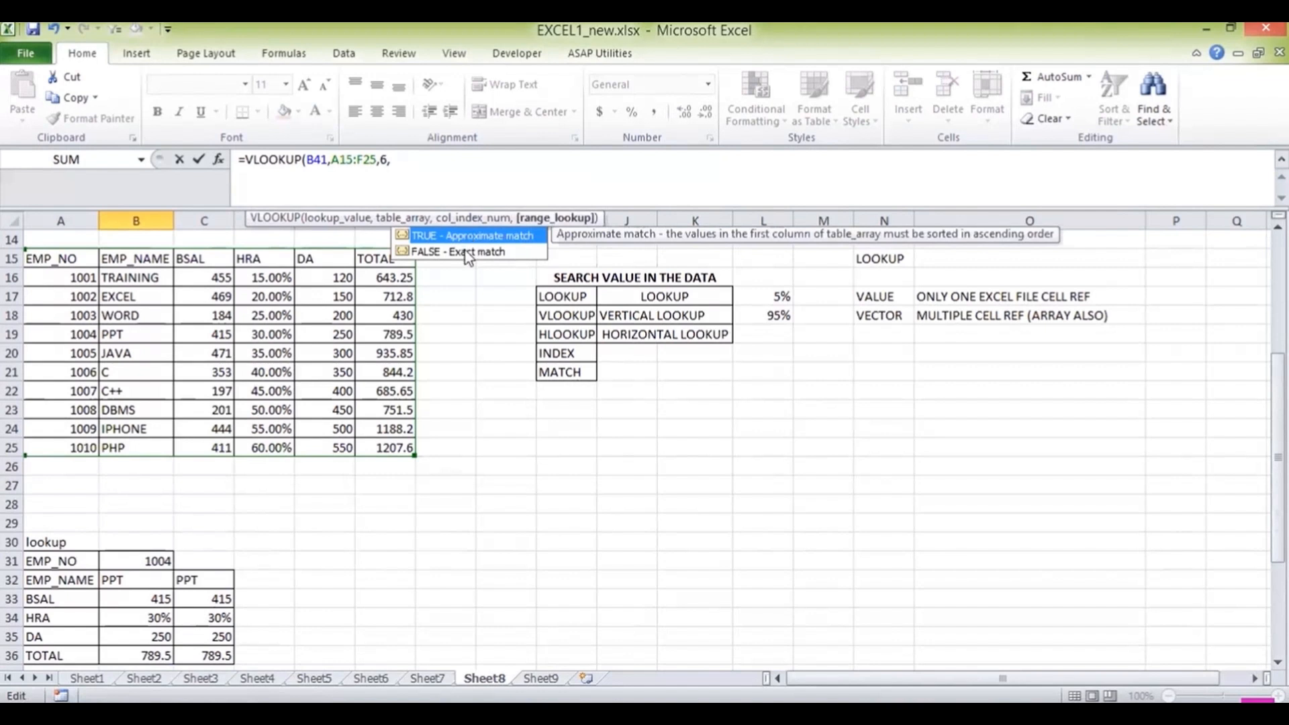
double_click(468, 253)
key(Return)
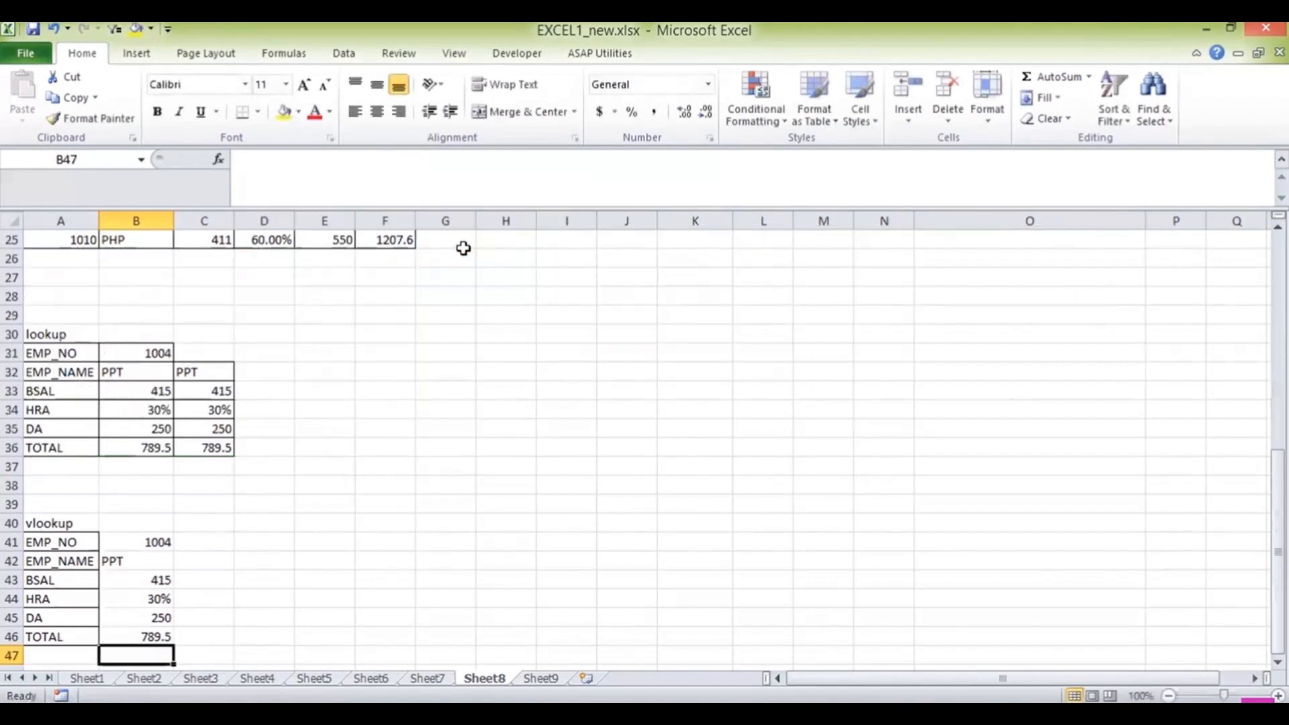
Apply all borders to the vlookup result cells B41:B46.
key(Up)
key(Up)
key(Up)
key(Up)
key(Up)
key(Up)
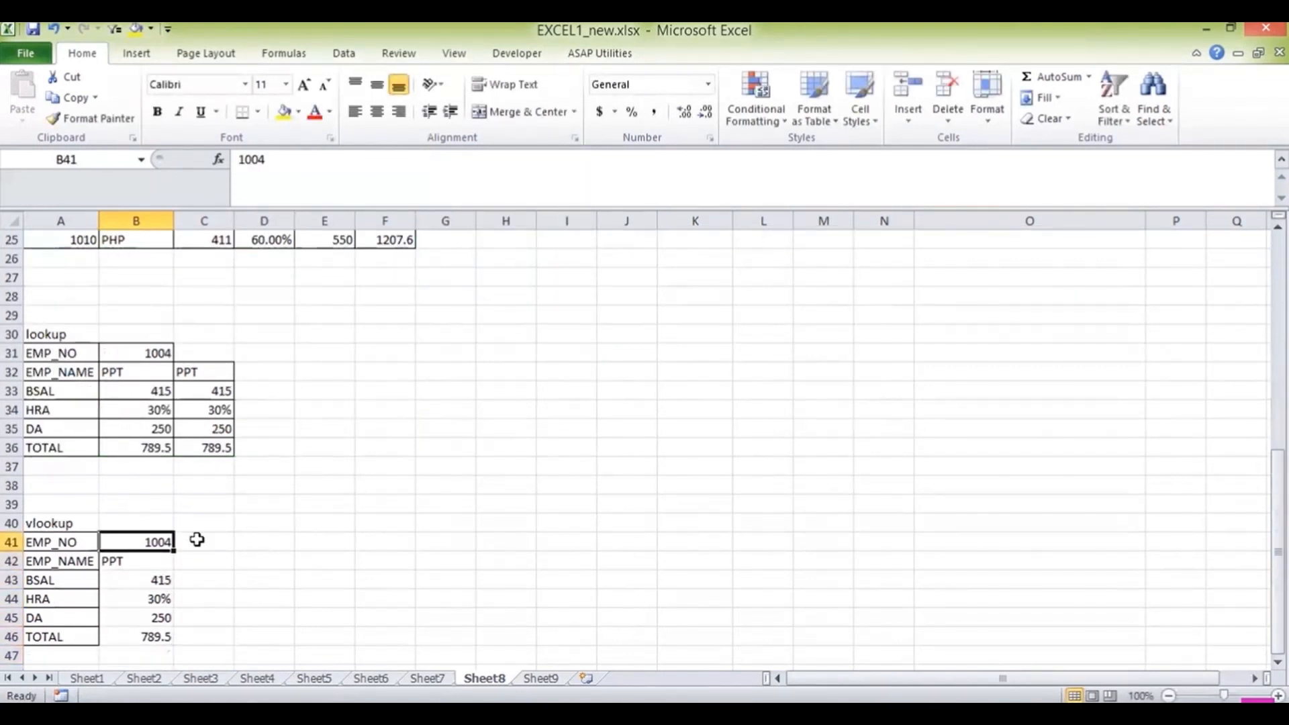
drag(158, 541, 144, 637)
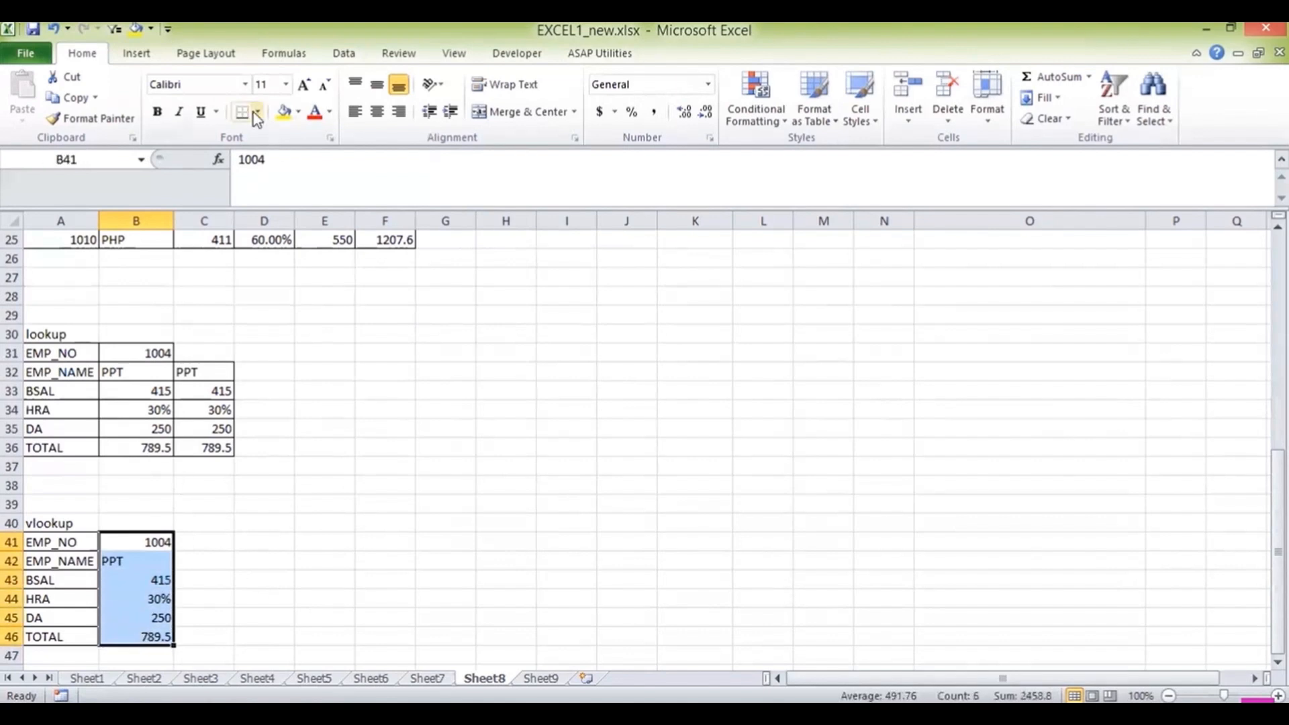
click(255, 115)
click(161, 266)
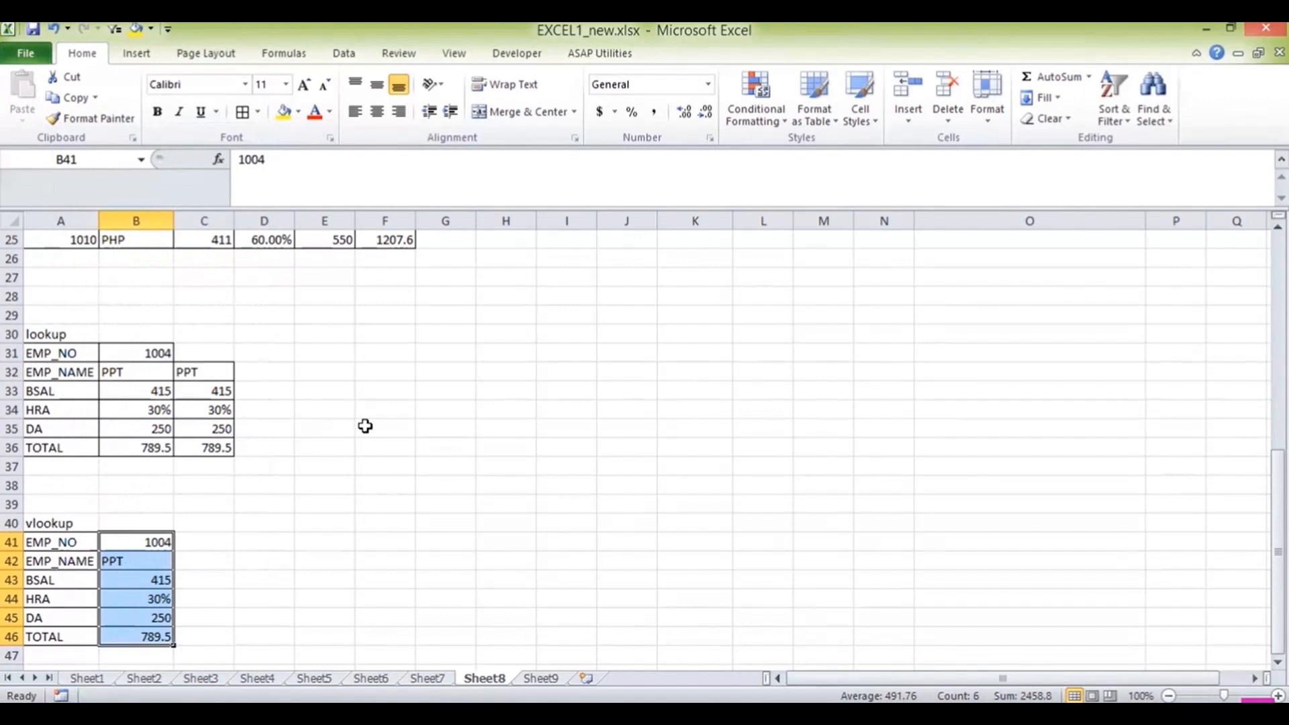
key(Left)
key(Right)
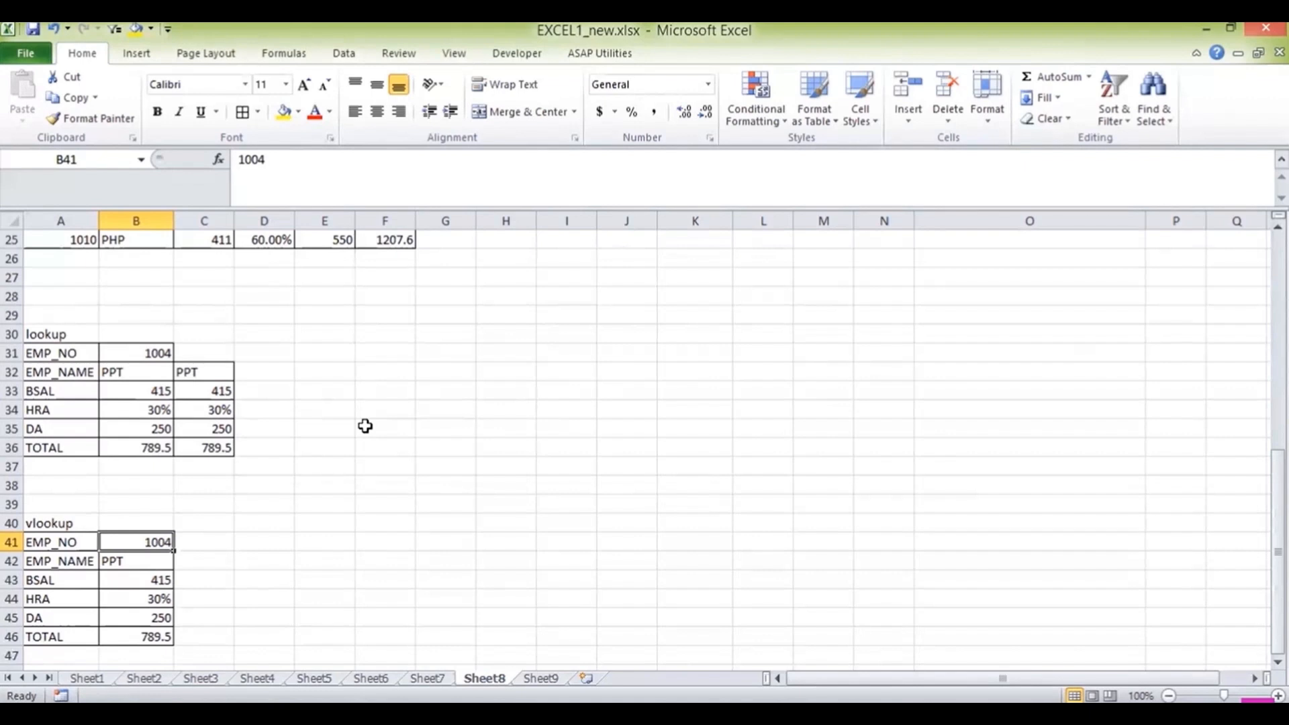
Make the table range in the EMP_NAME formula in cell B42 absolute as $A$15:$F$25.
key(Down)
key(Down)
key(Up)
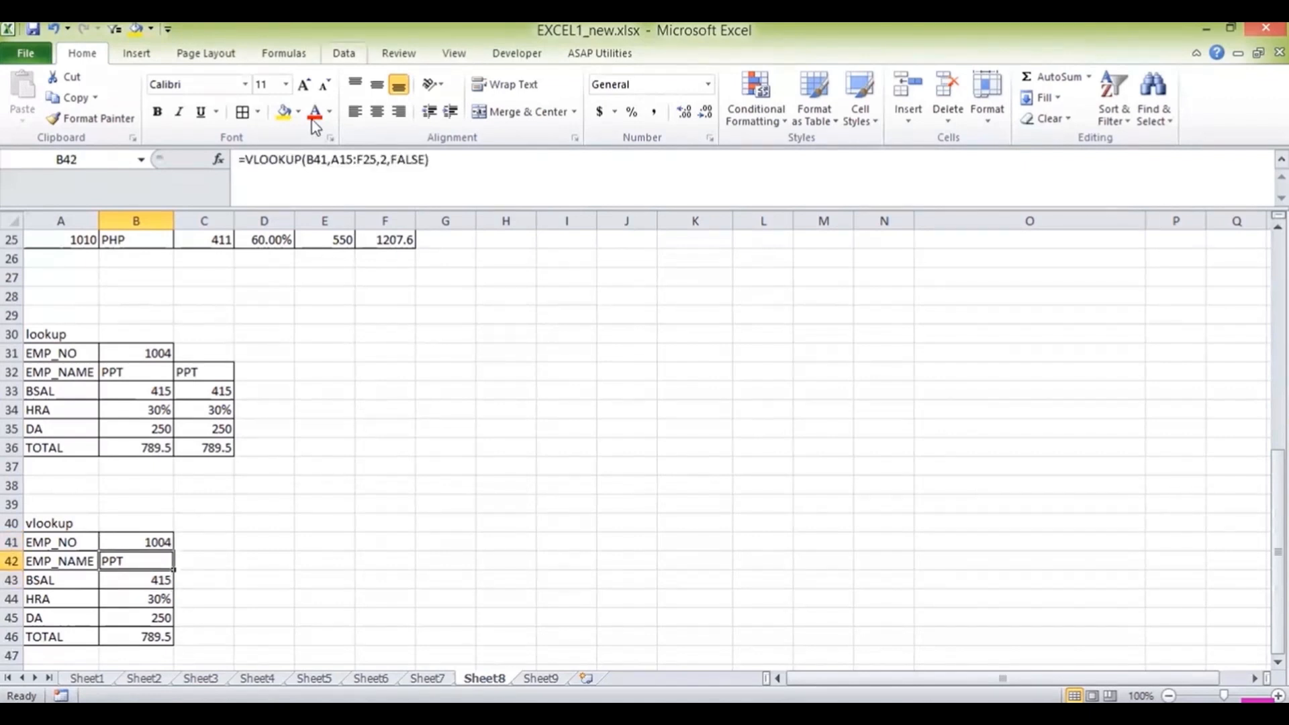
click(333, 160)
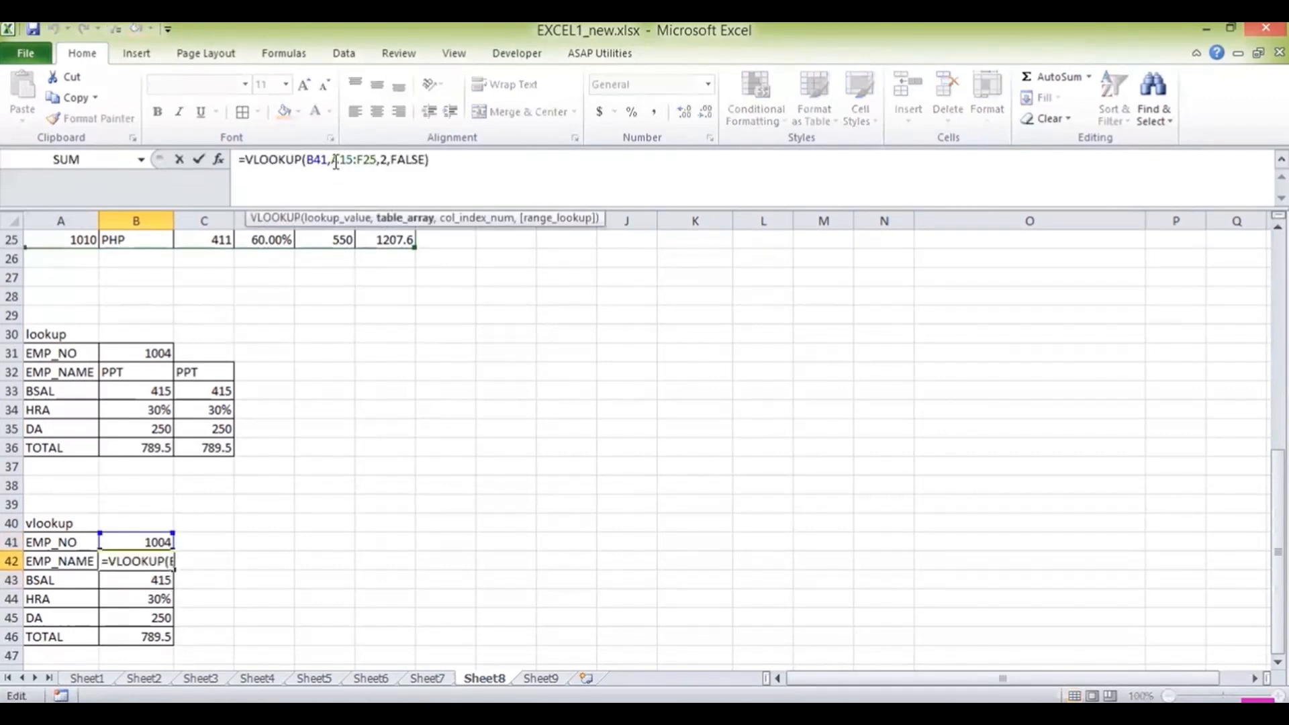
key(F4)
key(Right)
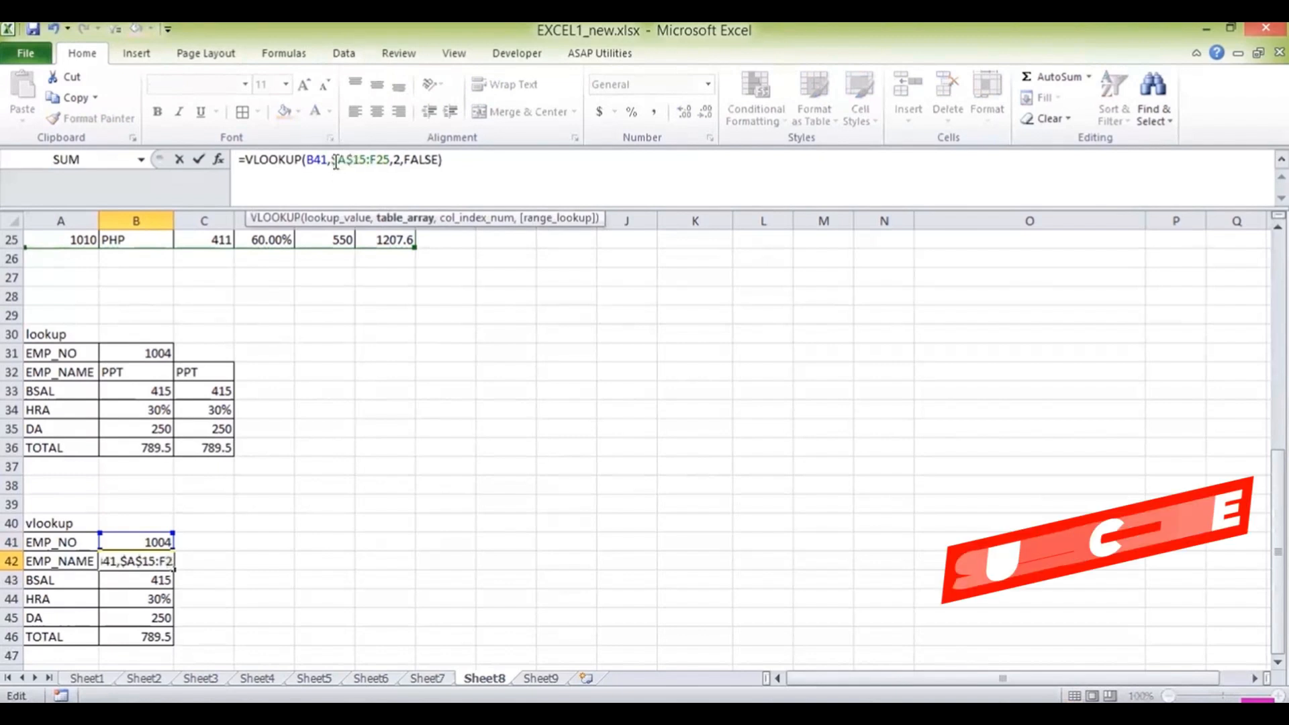
key(F4)
key(Return)
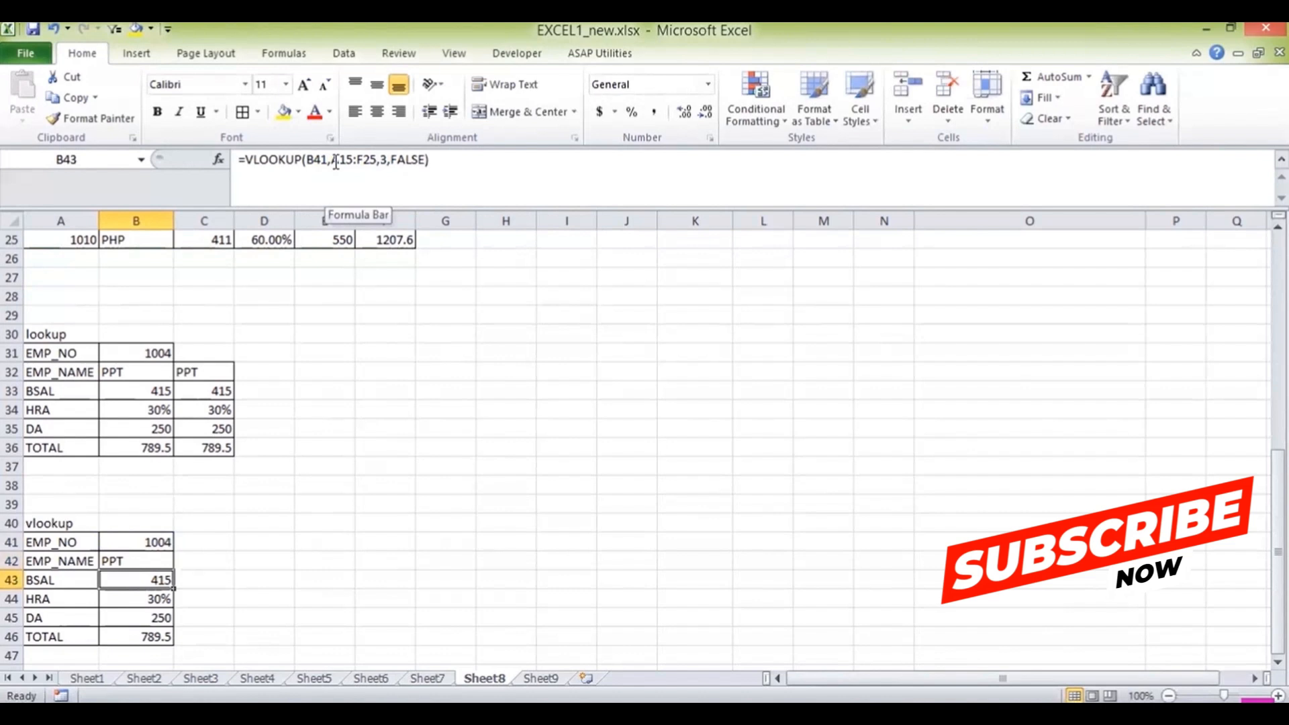
Make the lookup value in the formula in cell B42 absolute as $B$41.
click(131, 561)
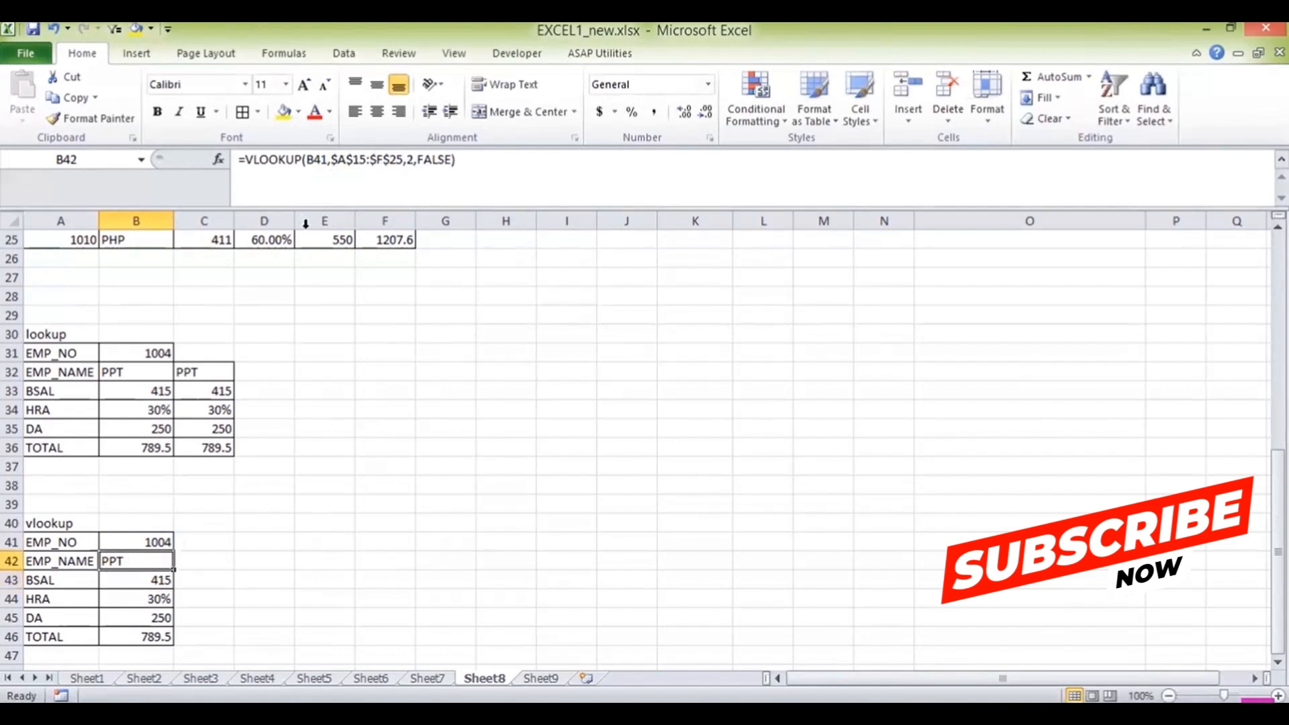
click(310, 161)
key(F4)
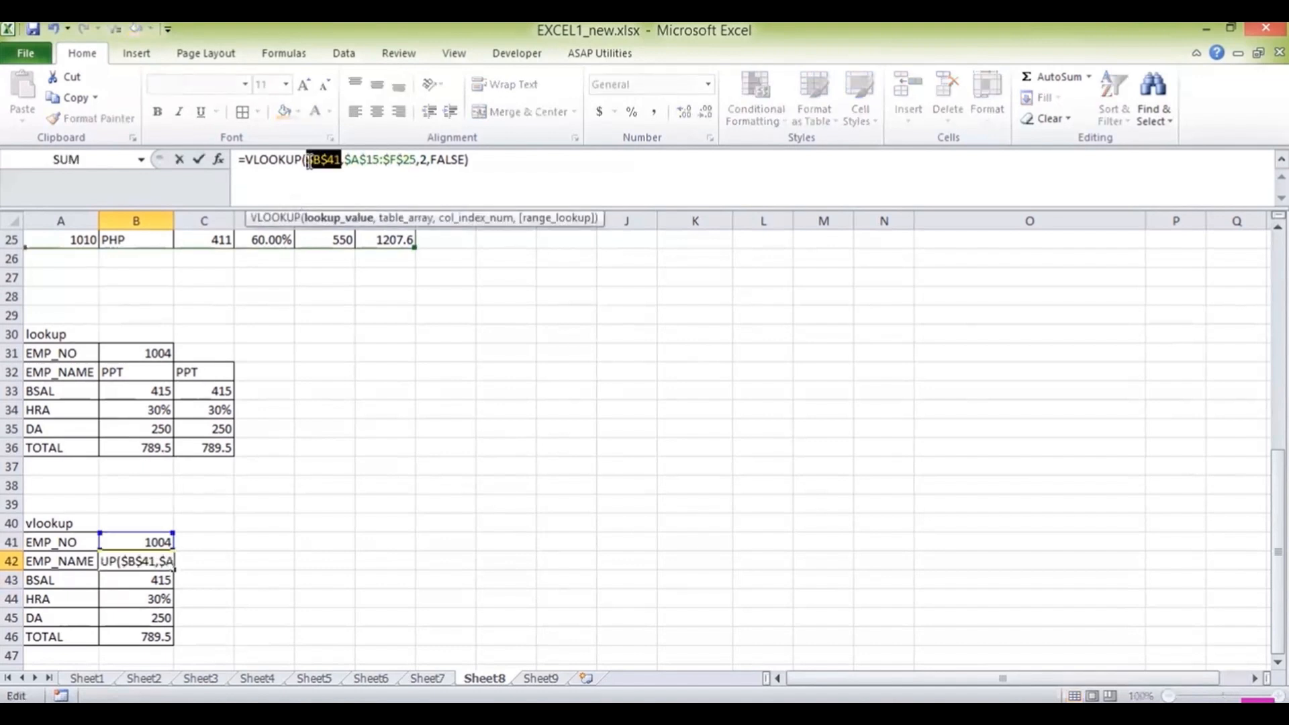
key(Return)
key(Up)
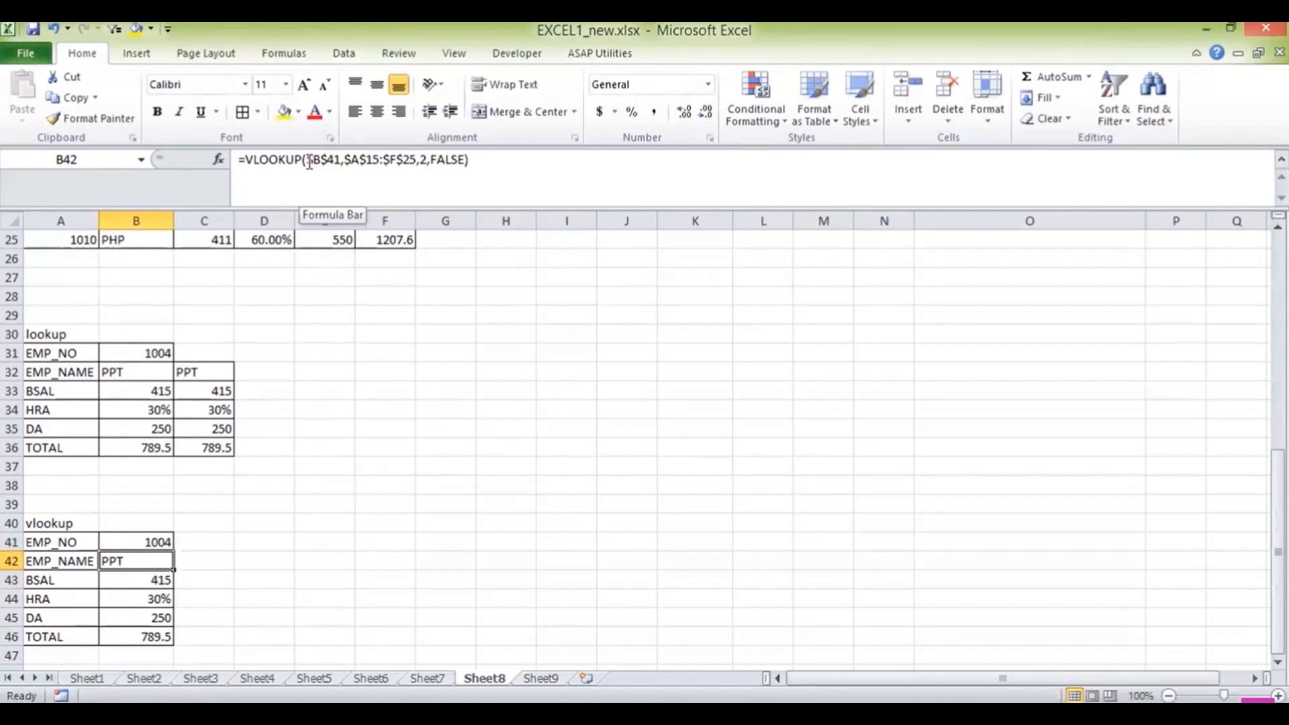
Enter the column index numbers 2, 3, 4, 5 and 6 in cells C42 to C46 beside the vlookup results.
key(Down)
key(Down)
key(Down)
key(Down)
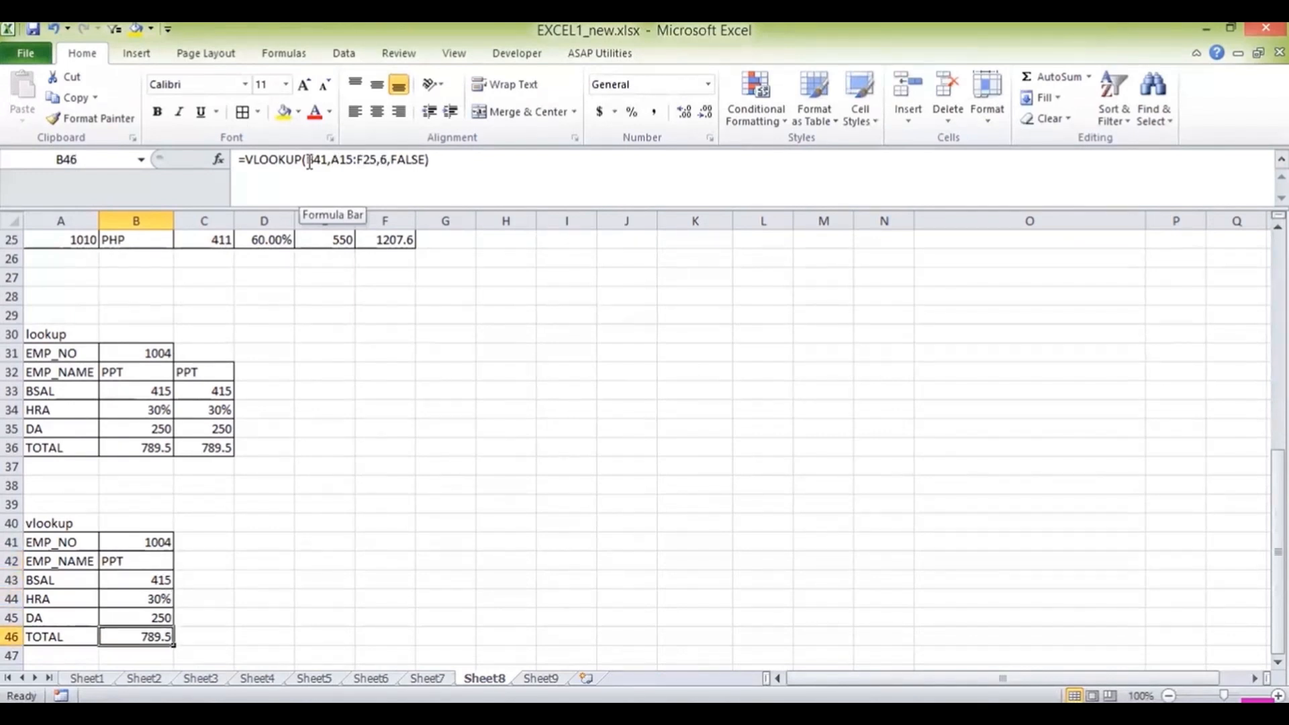
key(Up)
key(Up)
key(Up)
key(Up)
key(Right)
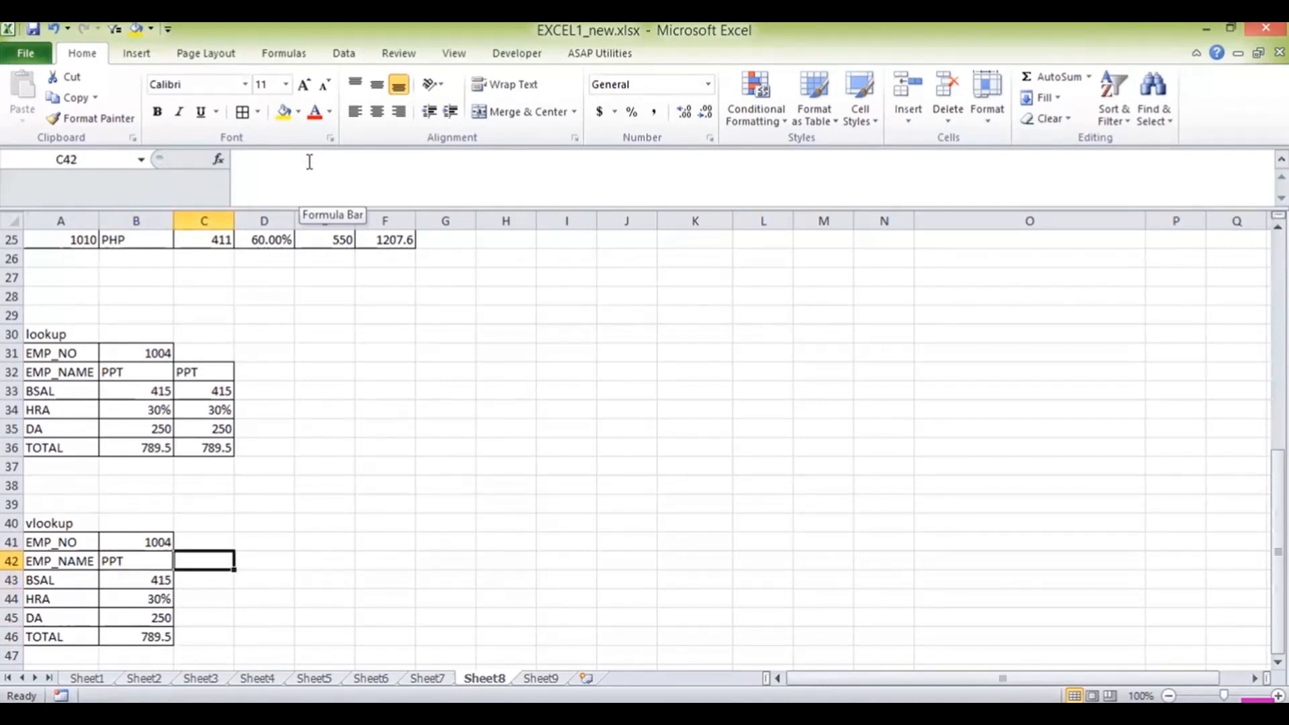
text(2)
key(Return)
text(3)
key(Return)
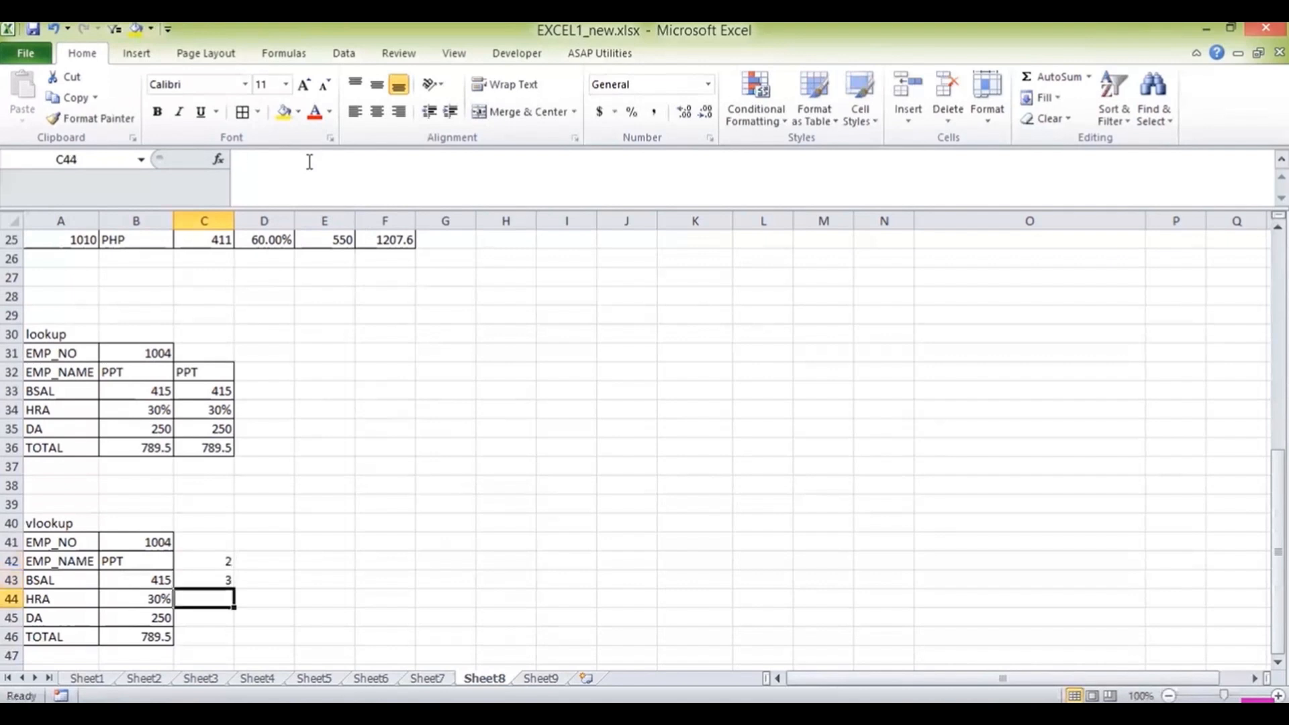
text(4)
key(Return)
text(5)
key(Return)
text(6)
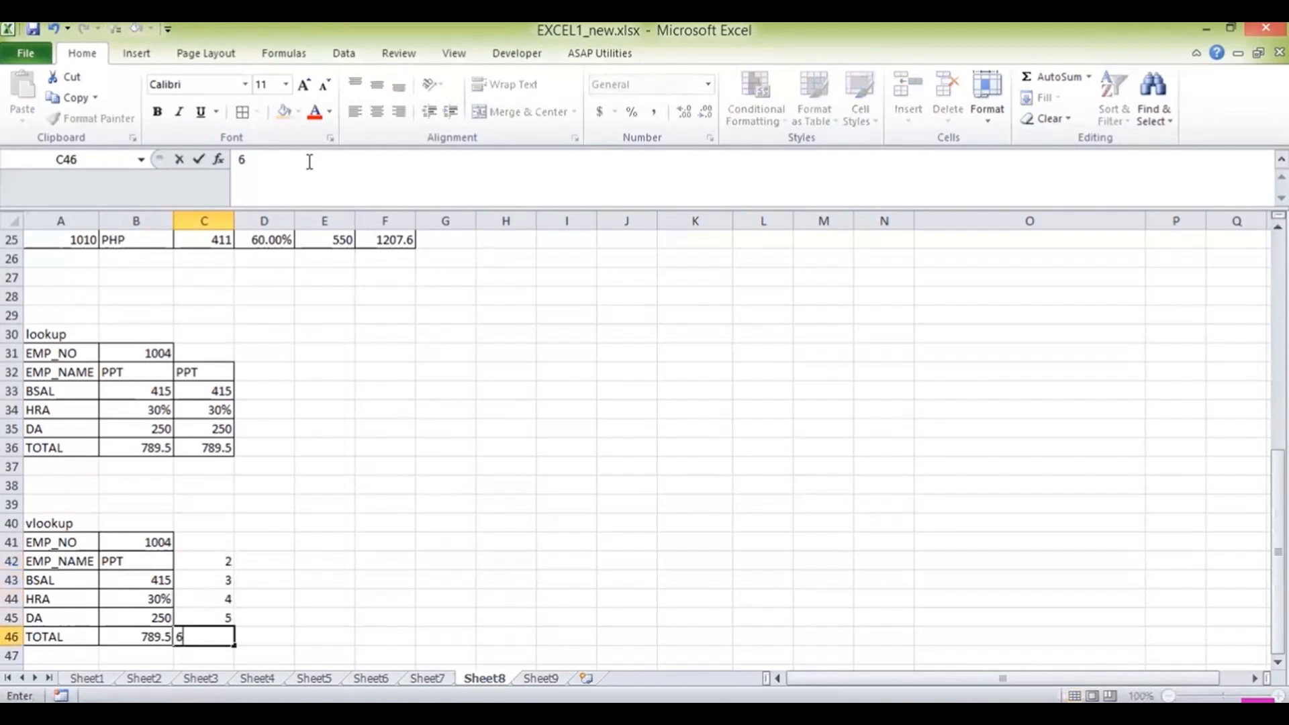
key(Up)
Replace the column index in the B42 formula with a reference to C42, and fill the formula down to B46.
key(Up)
key(Up)
key(Up)
key(Left)
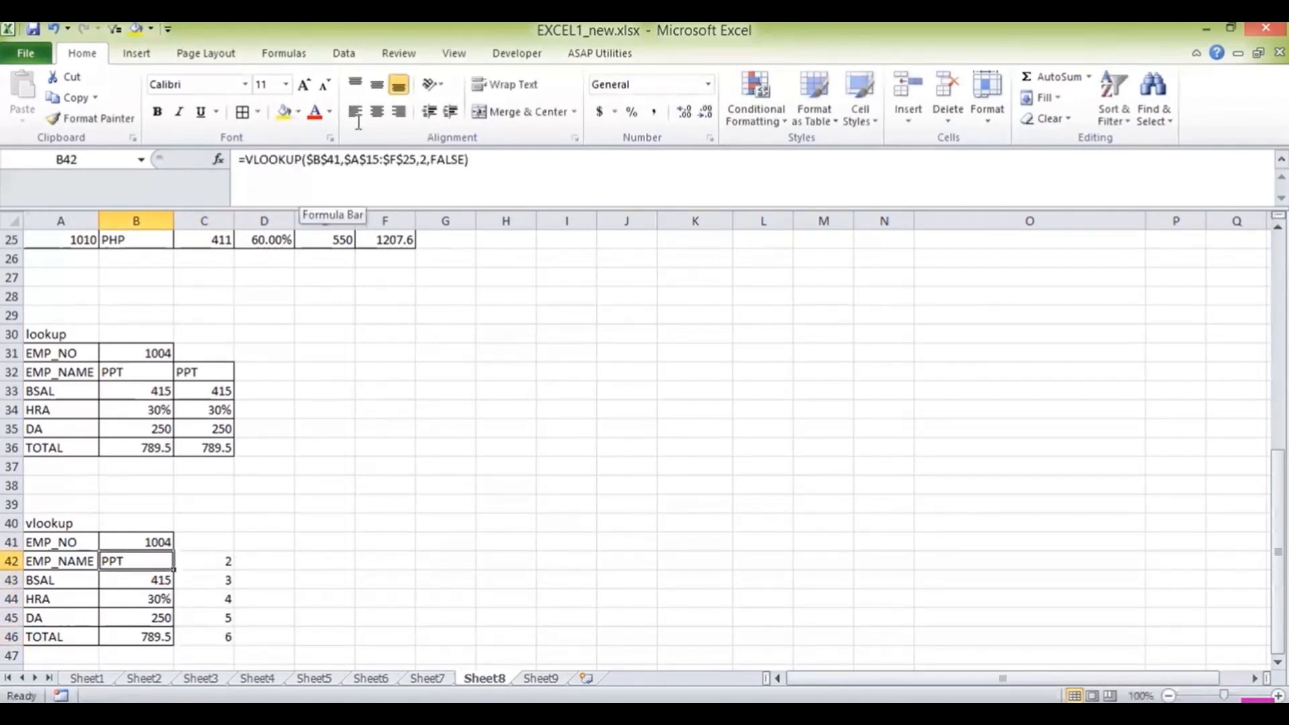
click(426, 162)
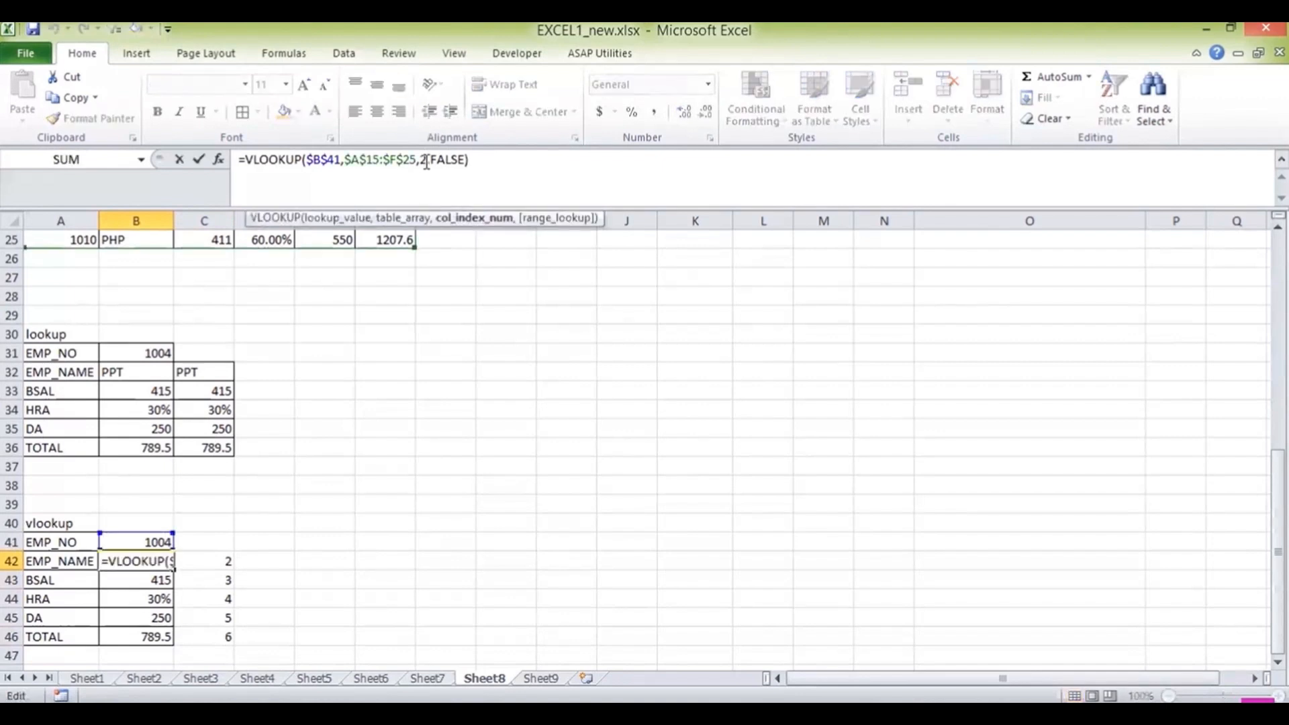
key(BackSpace)
click(215, 560)
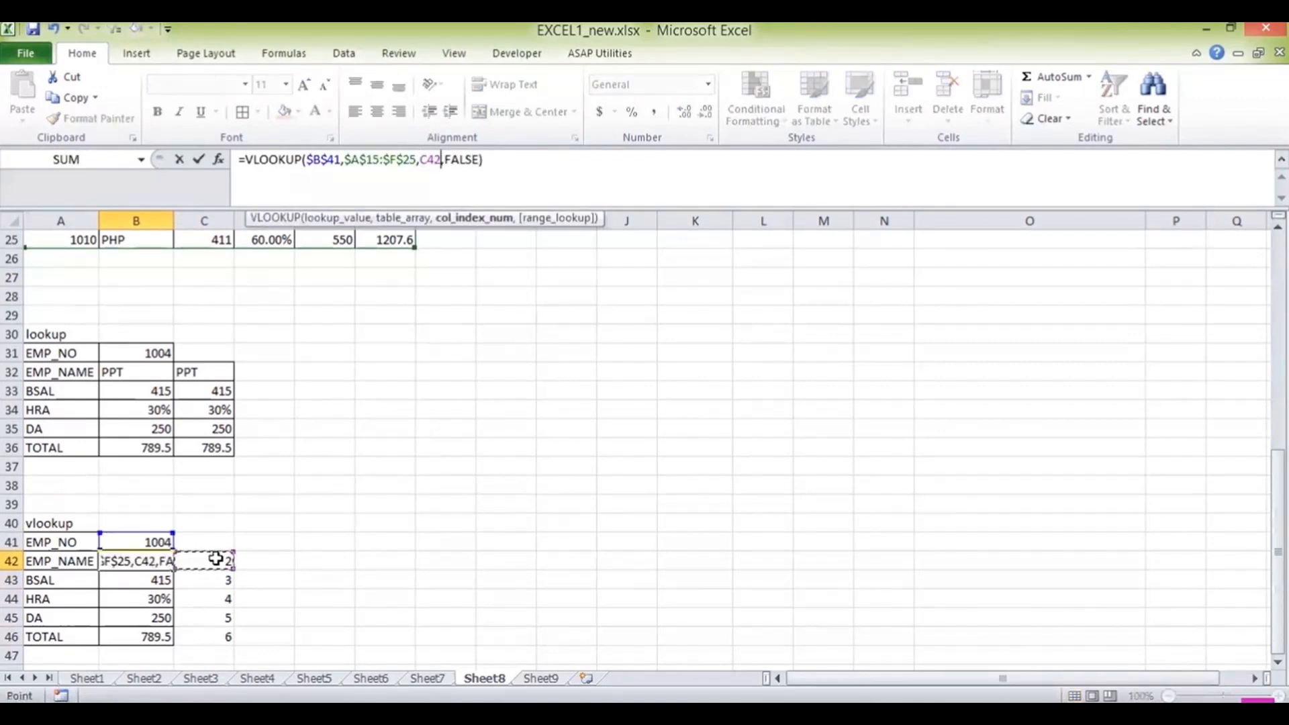
key(Return)
key(Up)
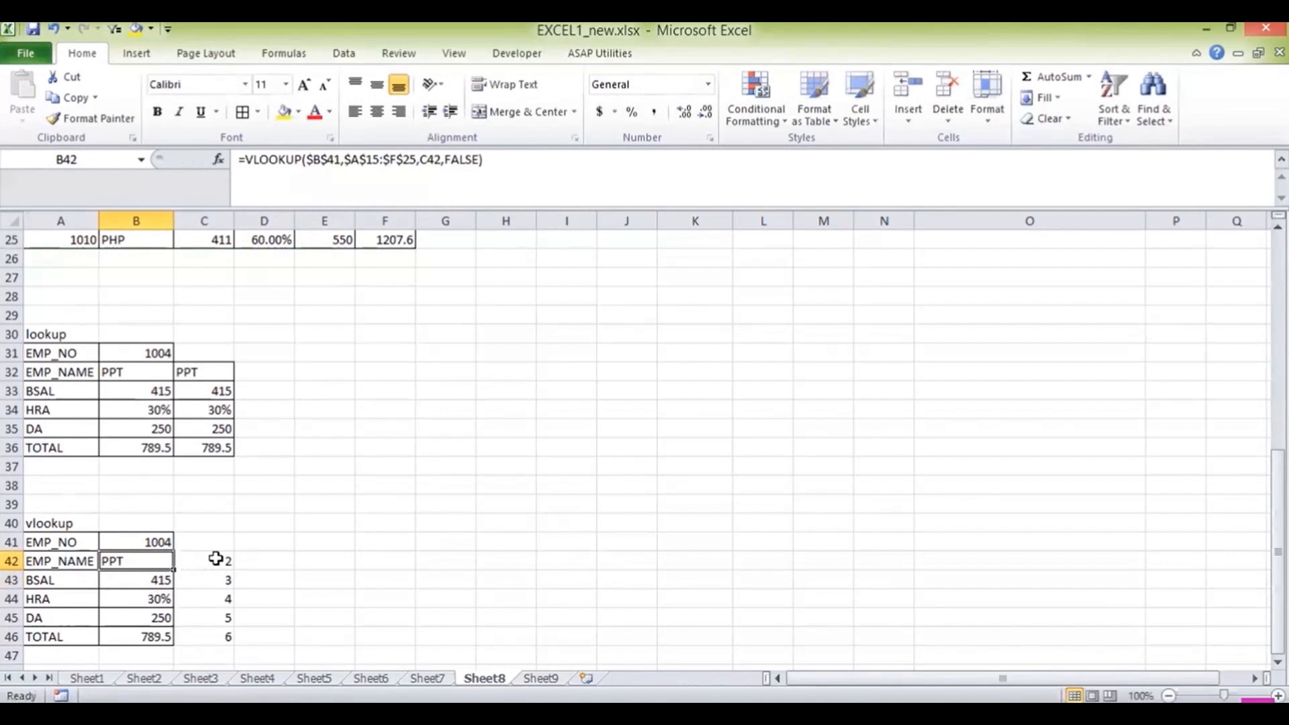
drag(173, 569, 167, 637)
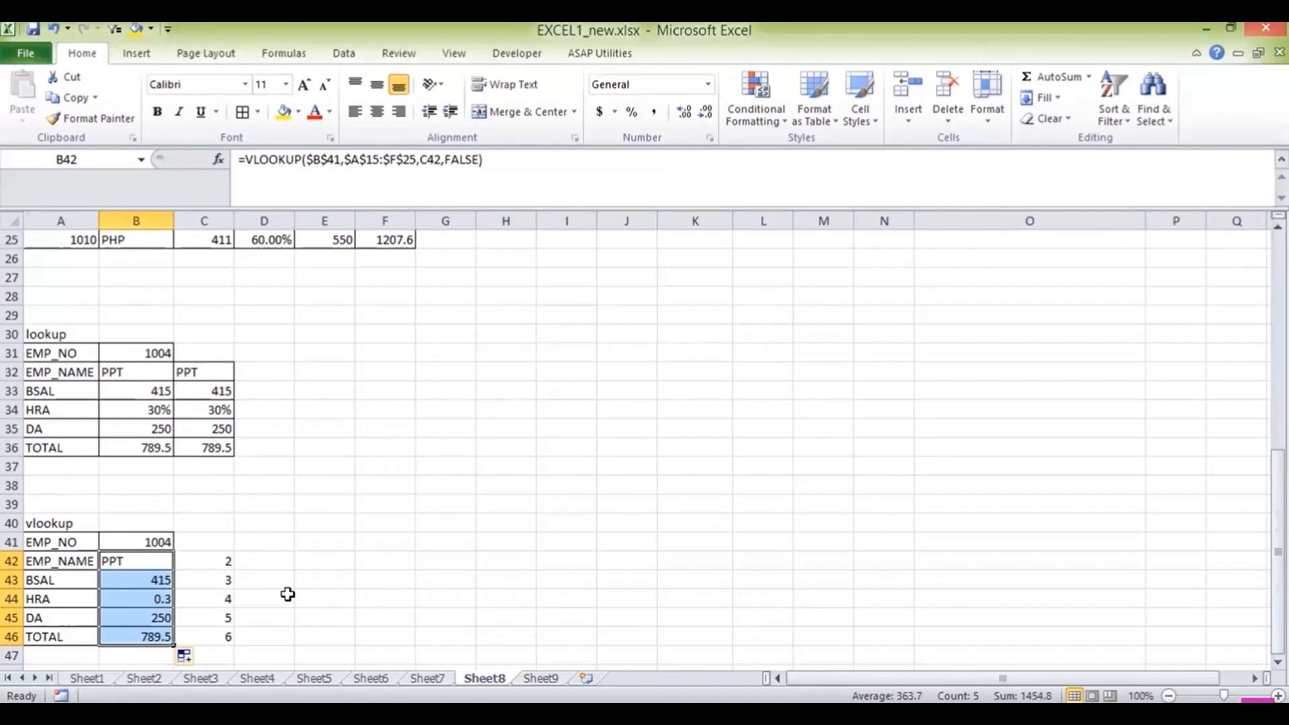
key(Up)
key(Right)
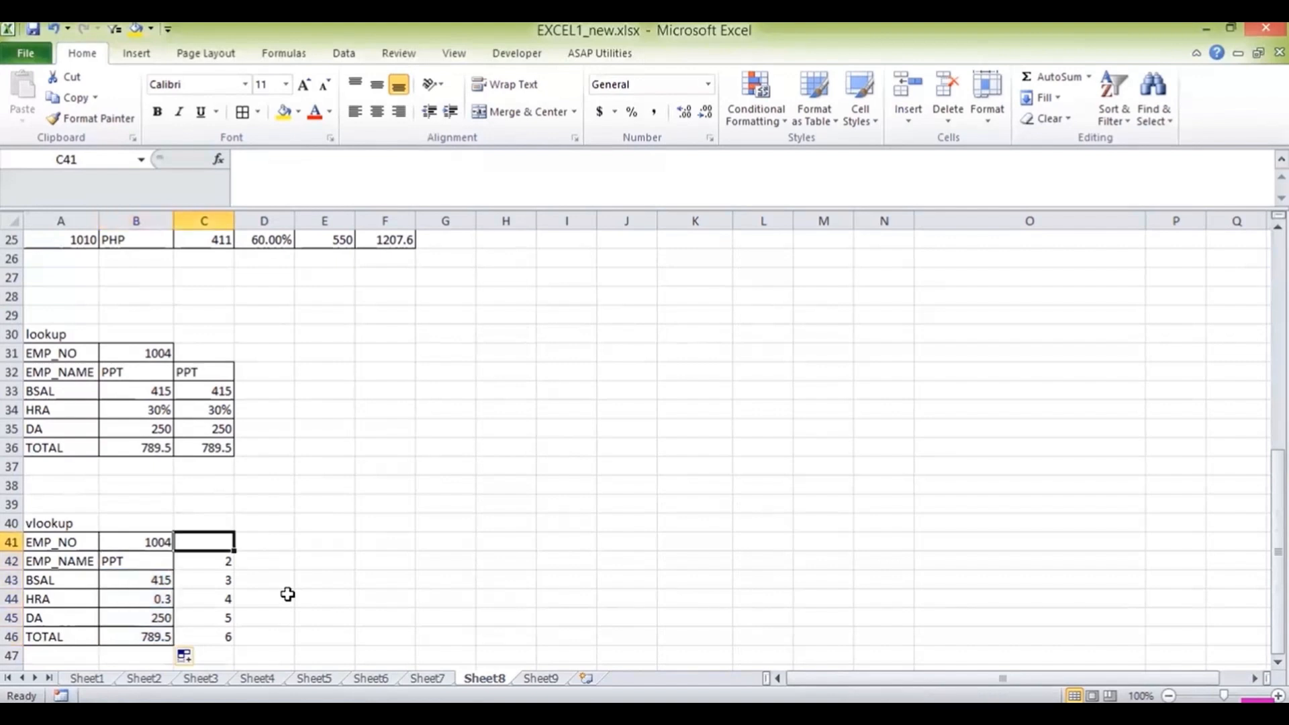
key(Right)
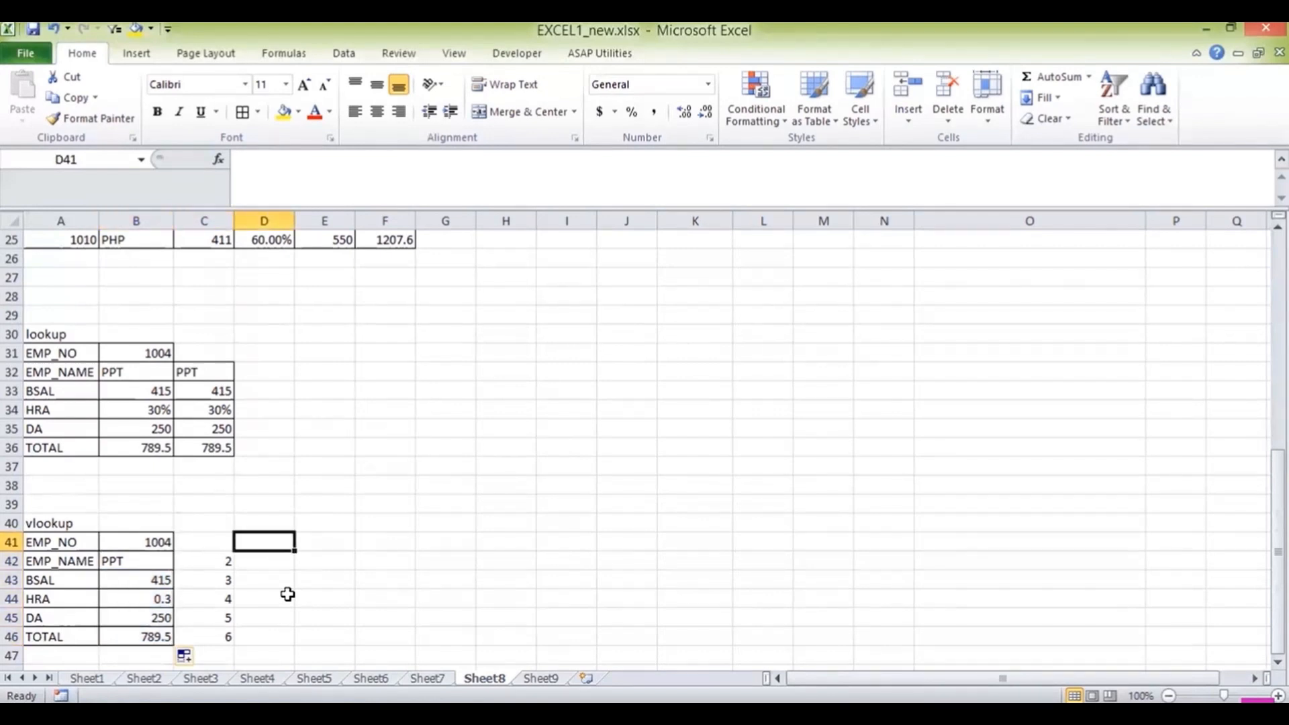
key(Down)
key(Up)
key(Down)
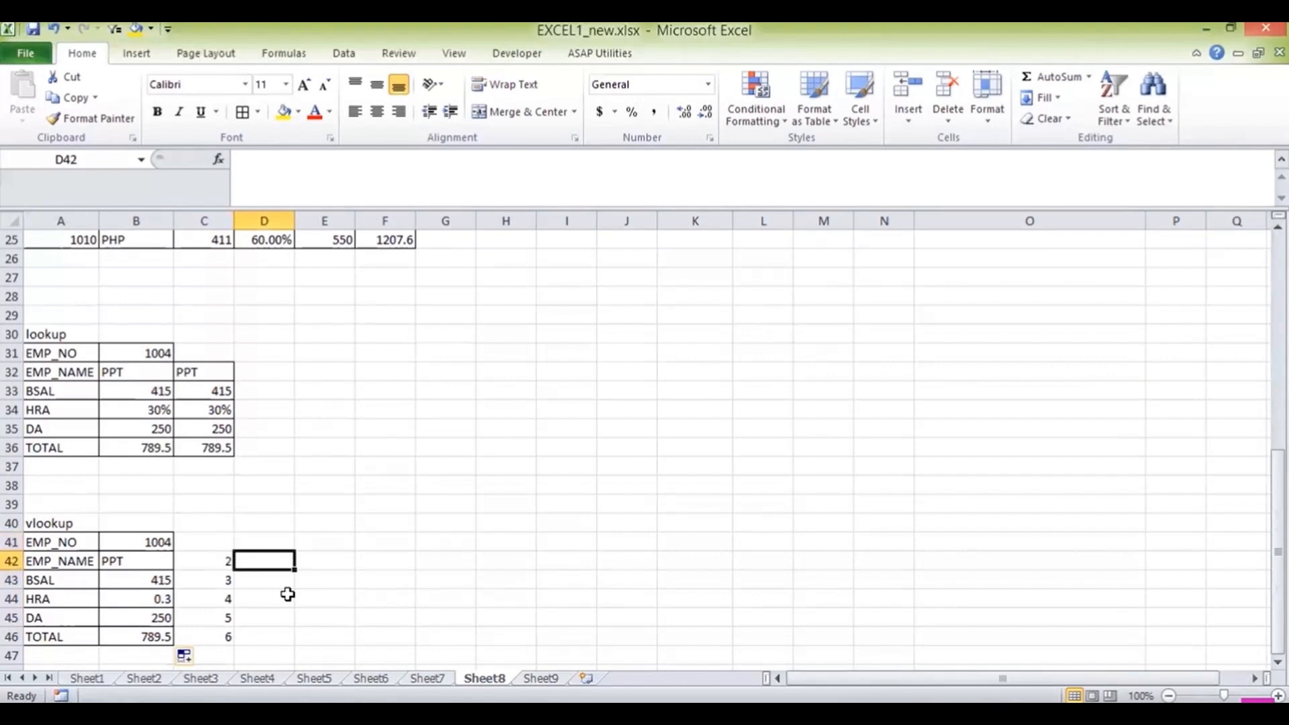
key(Left)
key(Left)
key(Right)
key(Right)
key(Left)
key(Down)
key(Down)
key(Down)
key(Down)
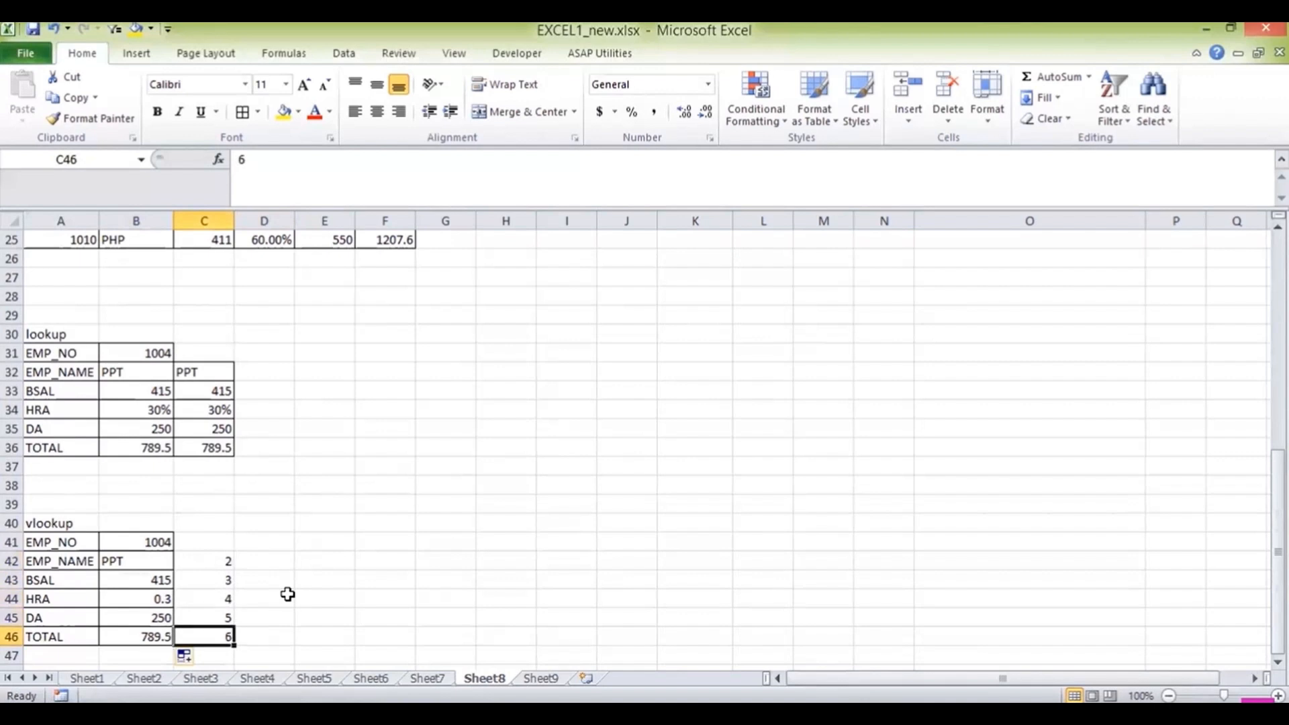
key(Up)
key(Up)
key(Up)
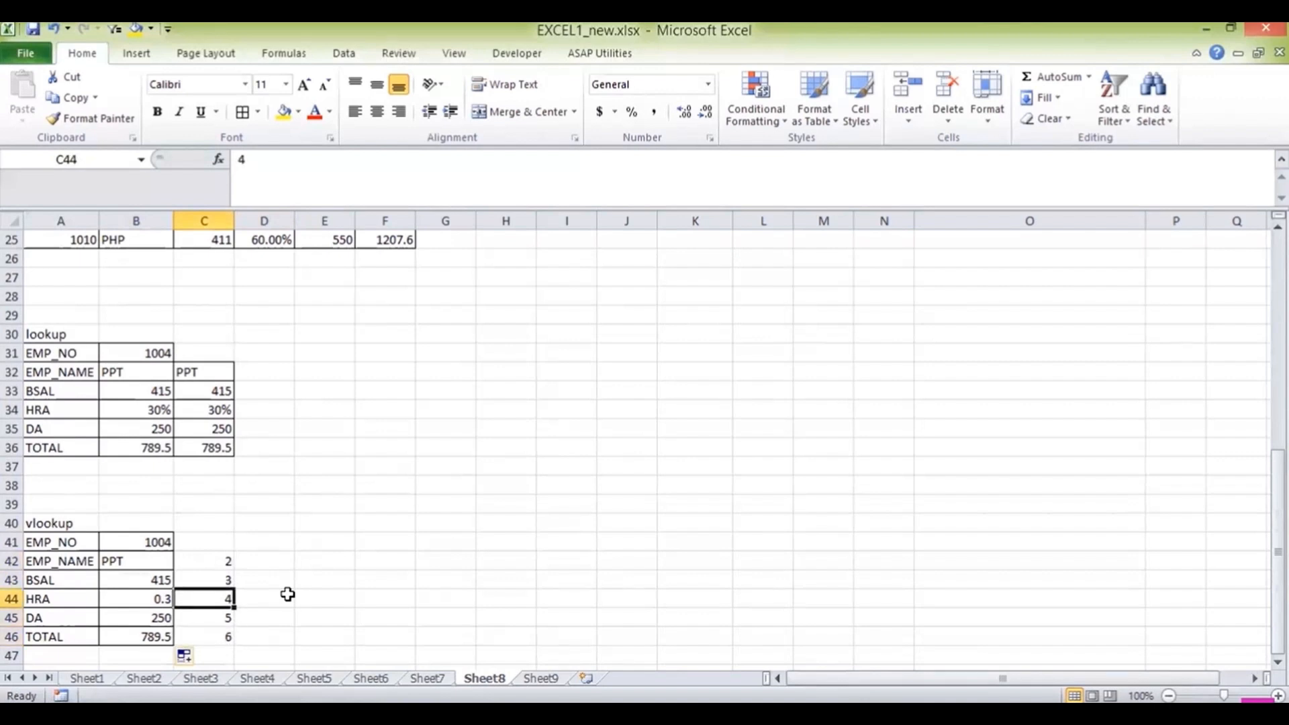
key(Right)
key(Up)
key(Up)
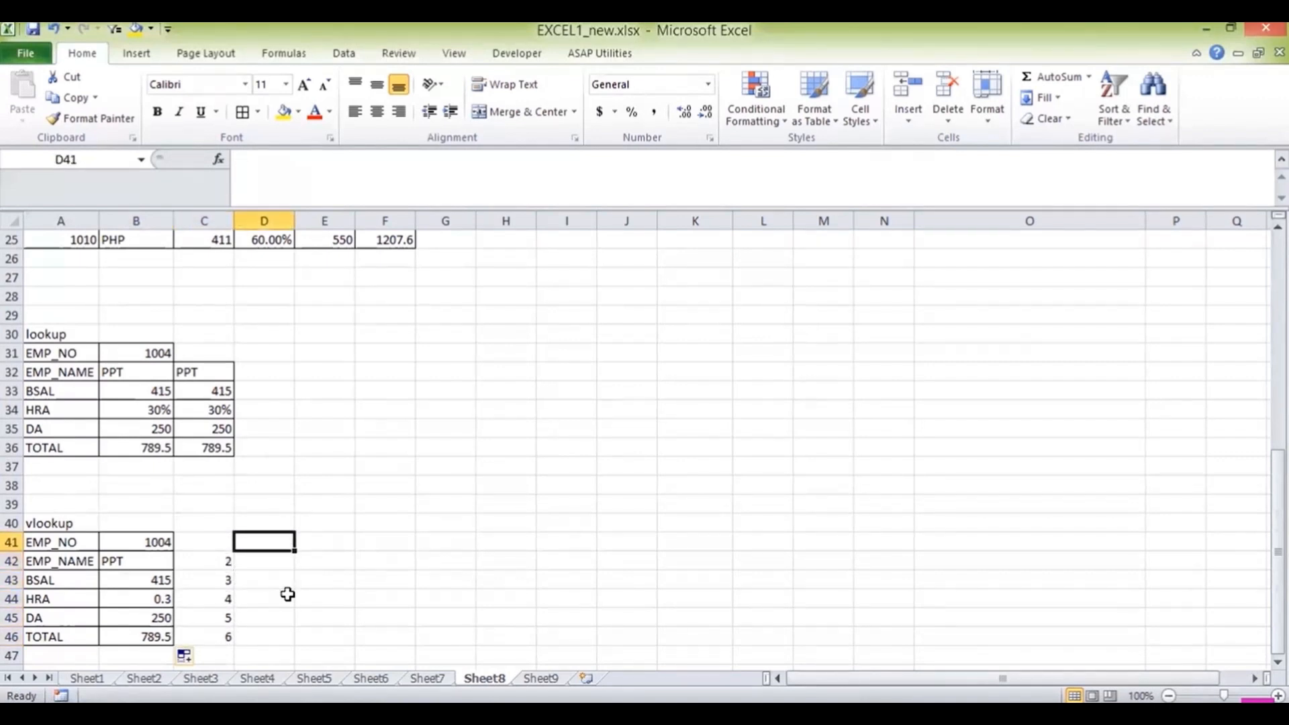
key(Right)
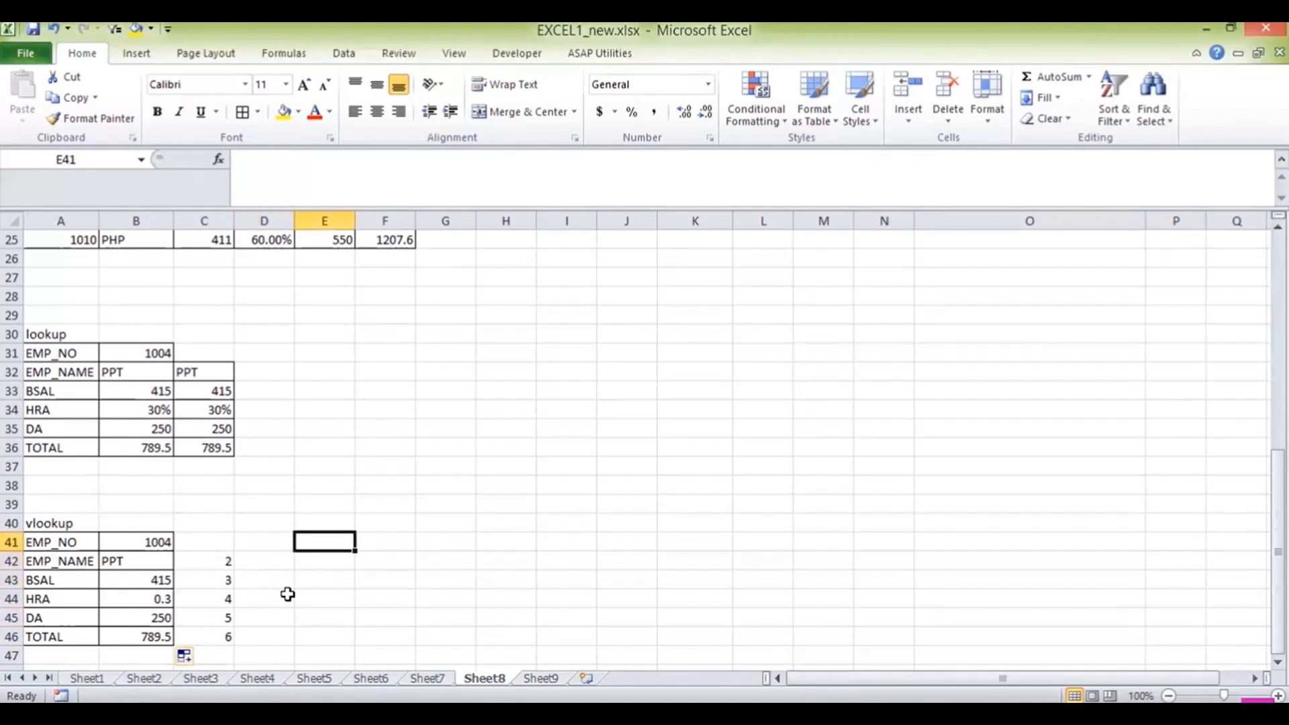
text(bsal)
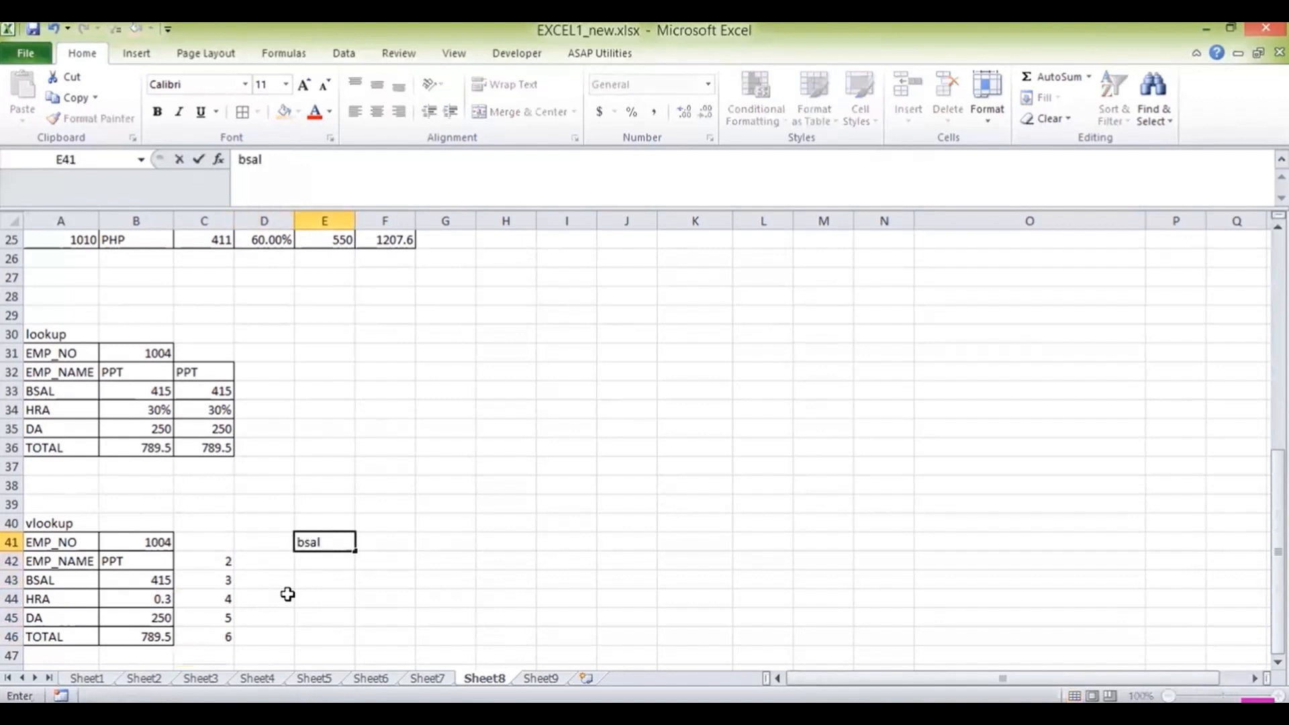
key(BackSpace)
key(BackSpace)
key(BackSpace)
key(BackSpace)
text(bsa)
key(BackSpace)
key(BackSpace)
key(BackSpace)
Enter the heading project_comple in cell I25, below the search function list.
key(Up)
key(Up)
key(Up)
key(Up)
key(Up)
key(Up)
key(Up)
key(Up)
key(Up)
key(Up)
key(Up)
key(Up)
key(Up)
key(Up)
key(Up)
key(Up)
key(Up)
key(Up)
key(Up)
key(Up)
key(Up)
key(Up)
key(Up)
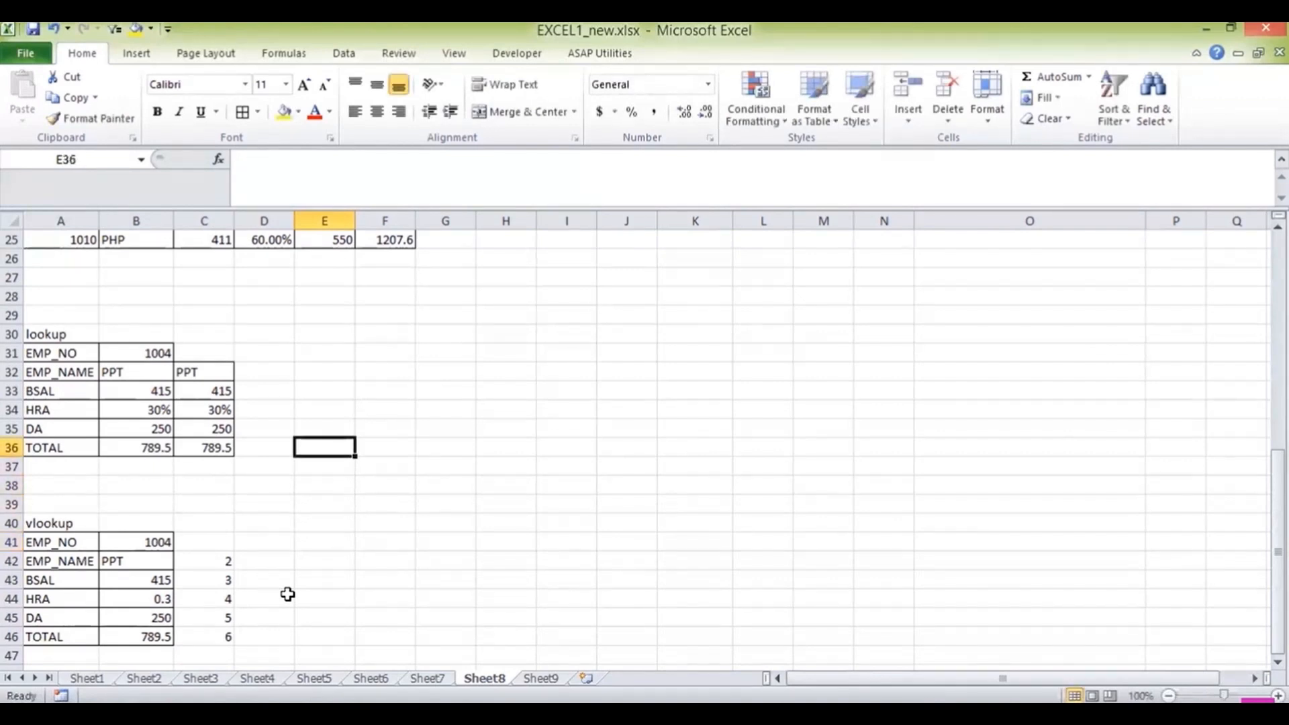
key(Down)
key(Down)
key(Down)
key(Down)
key(Down)
key(Down)
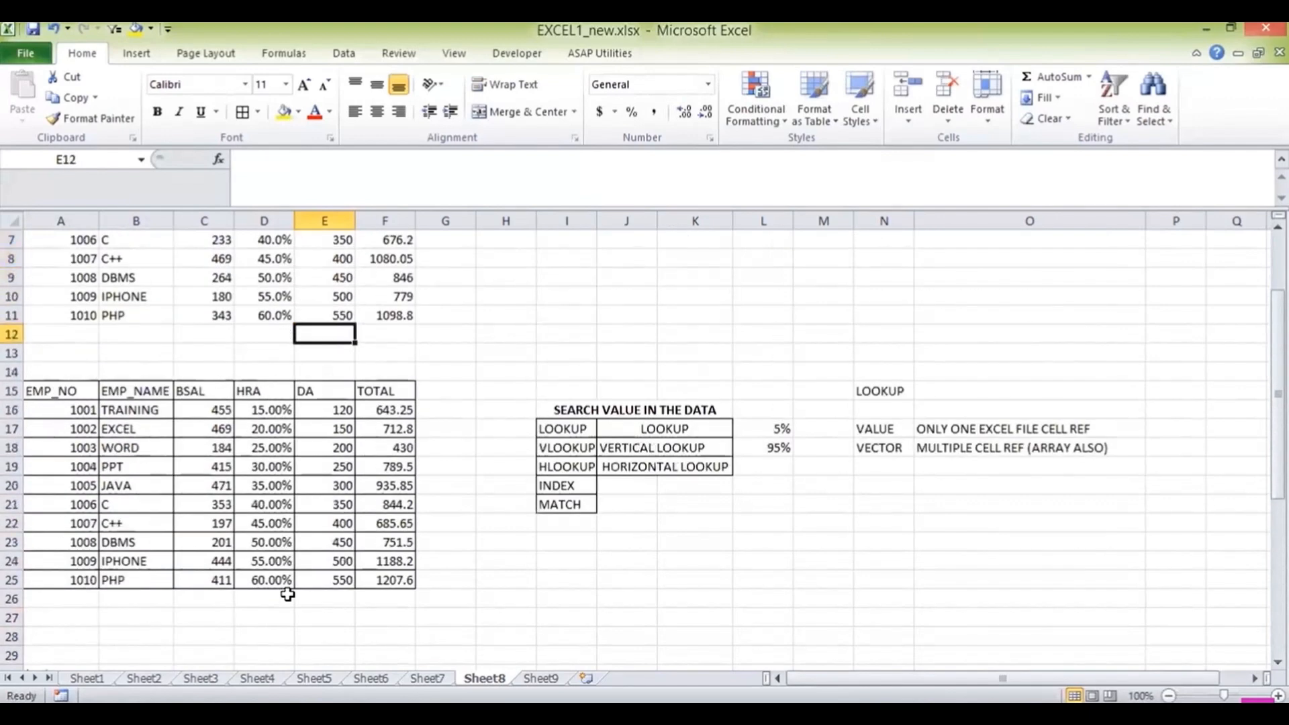
key(Right)
key(Right)
key(Right)
key(Left)
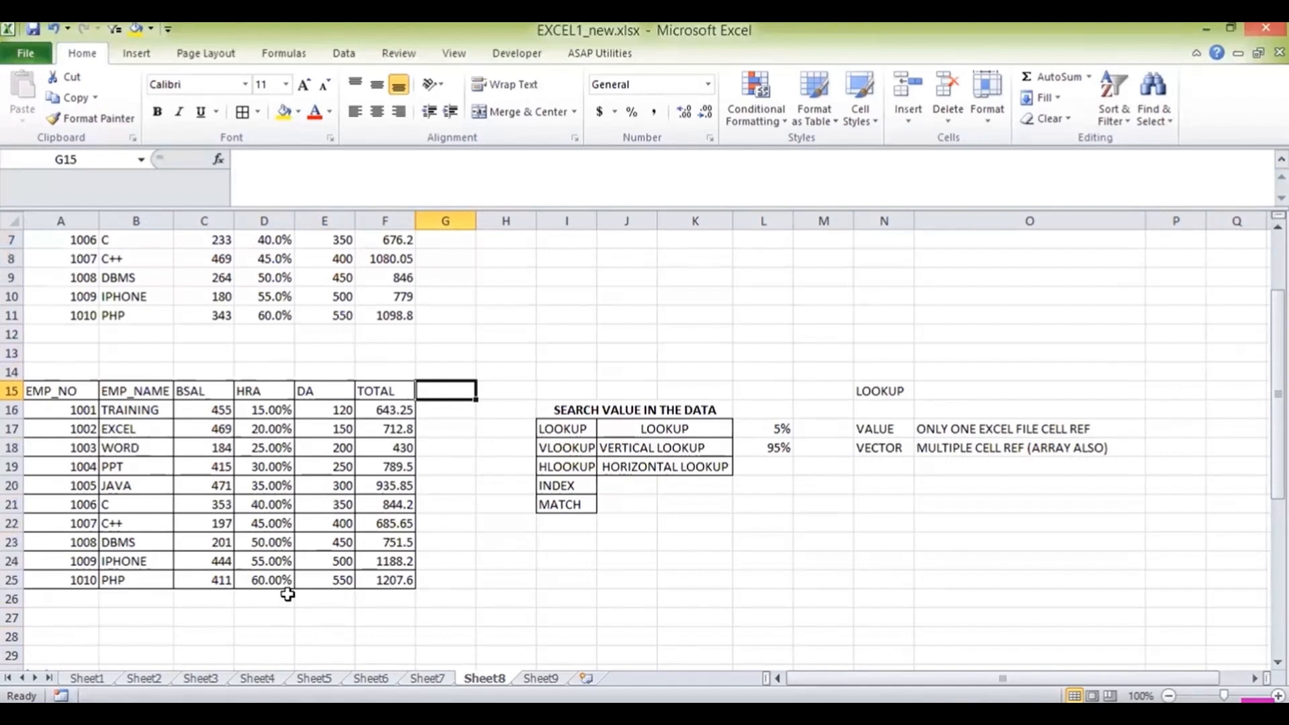
click(441, 618)
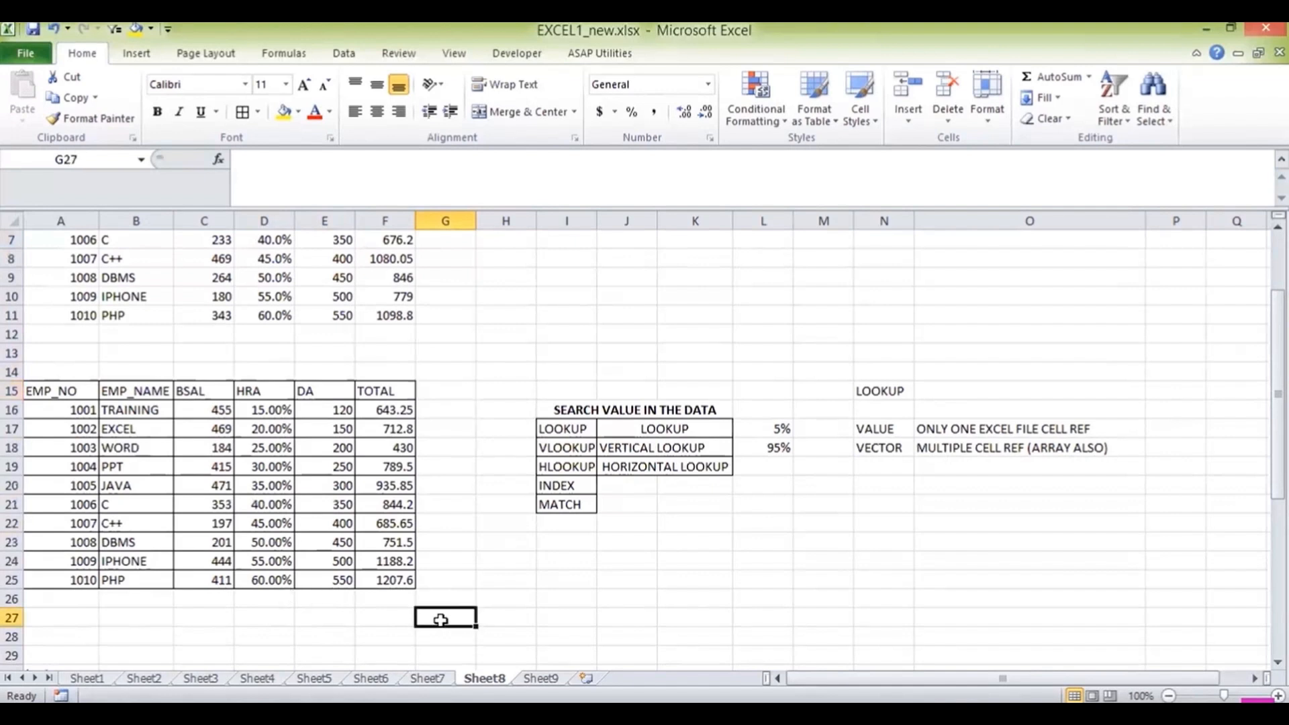
click(572, 581)
text(pro)
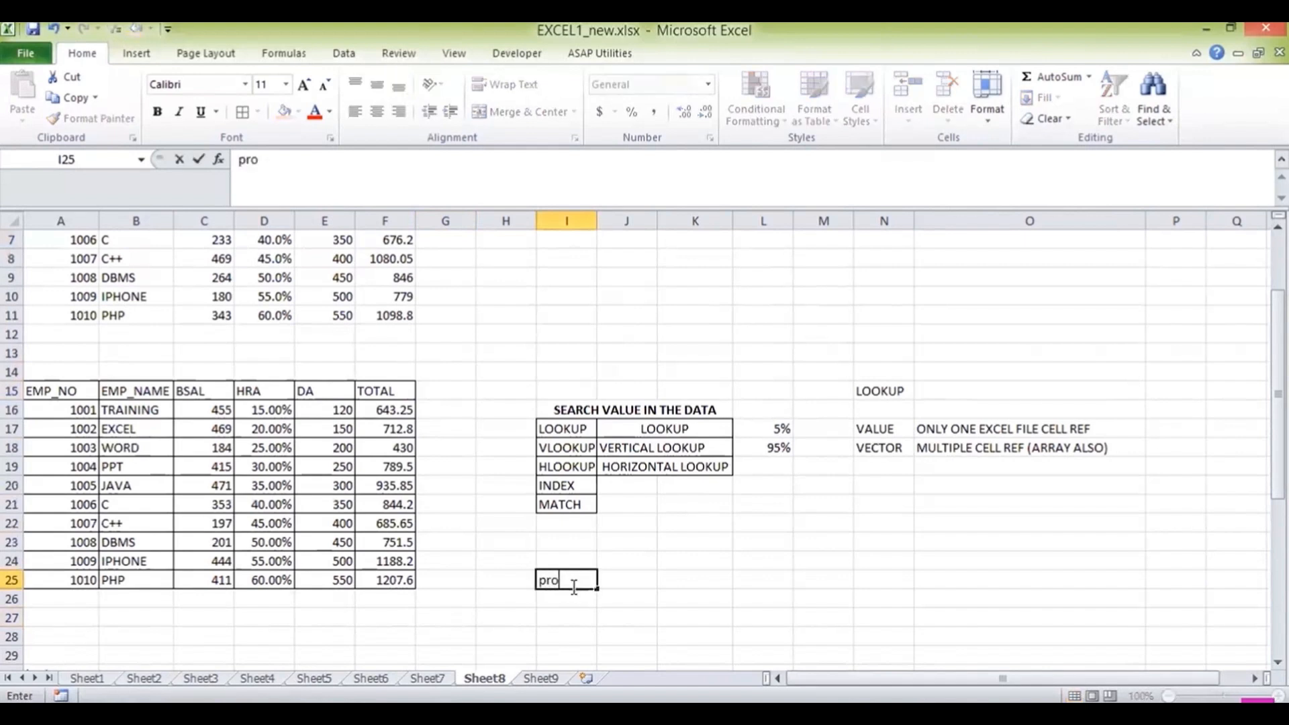
text(ject_compl)
text(e)
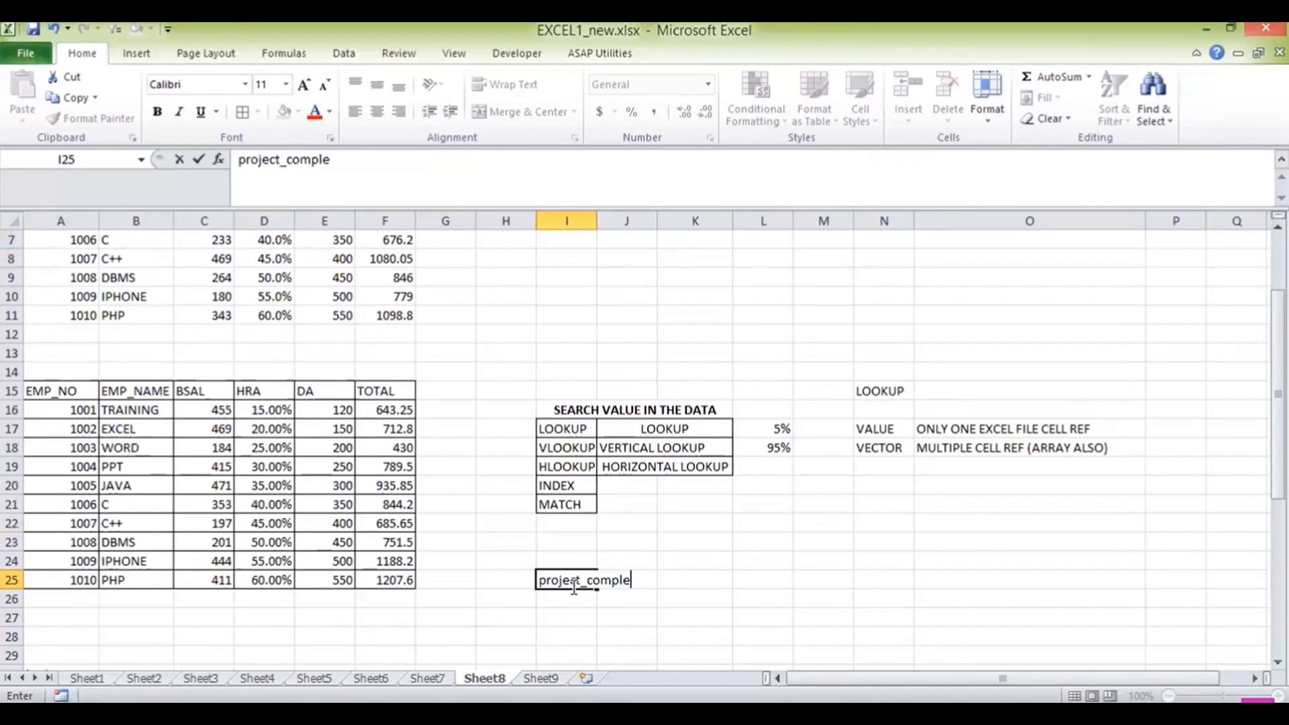
key(Return)
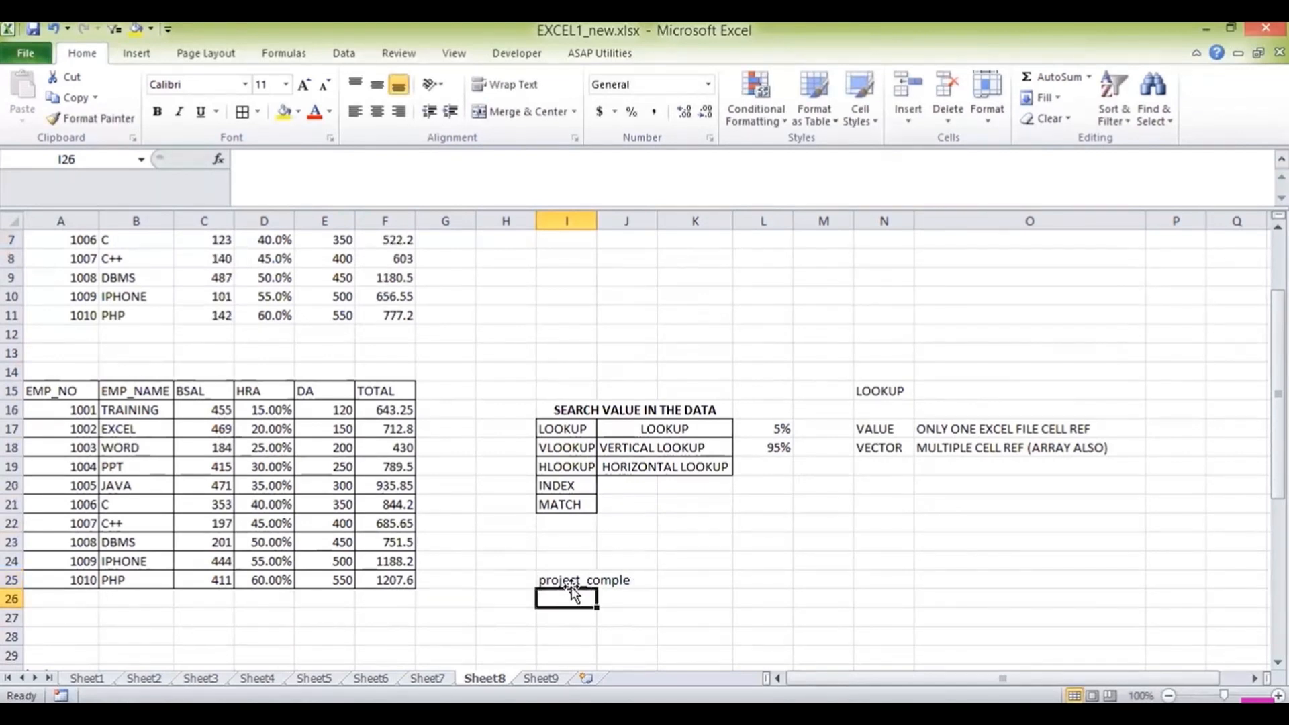
Enter 0% in cell I26 and its description No Work in cell J26 under the project_comple heading.
text(20)
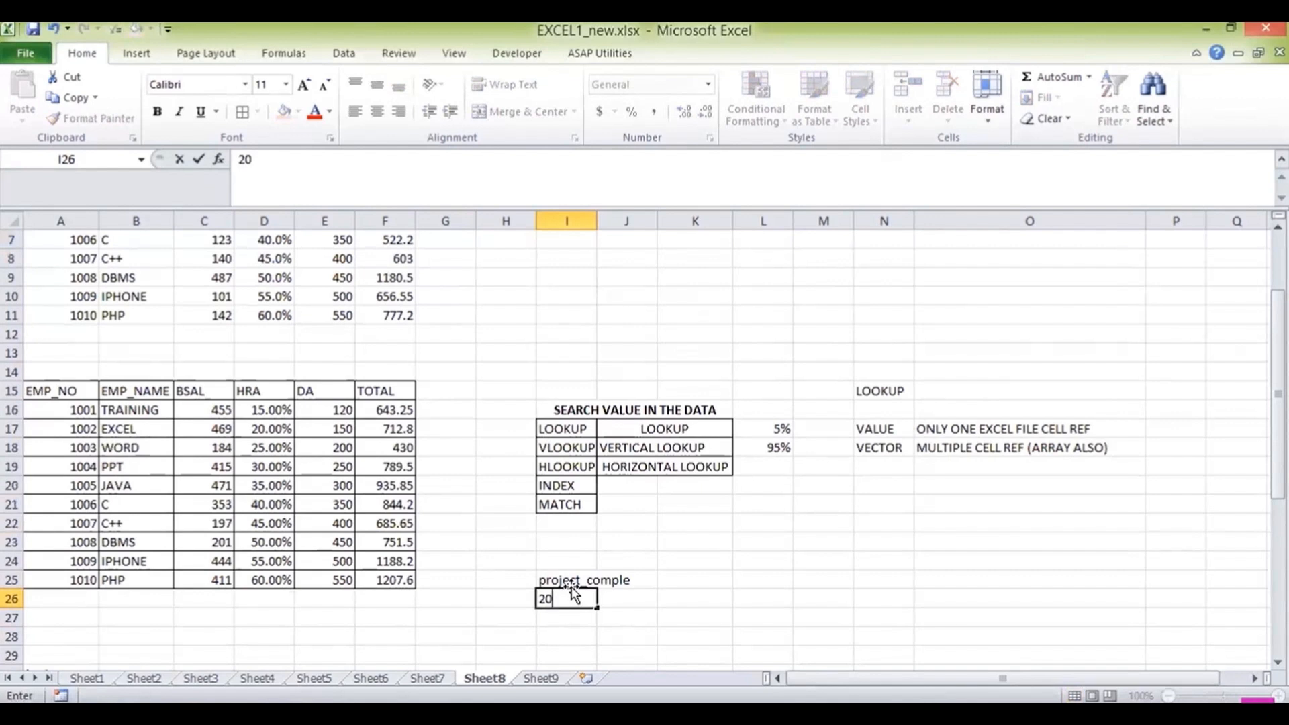
text(.00%)
key(BackSpace)
key(BackSpace)
key(BackSpace)
text(0%)
key(Tab)
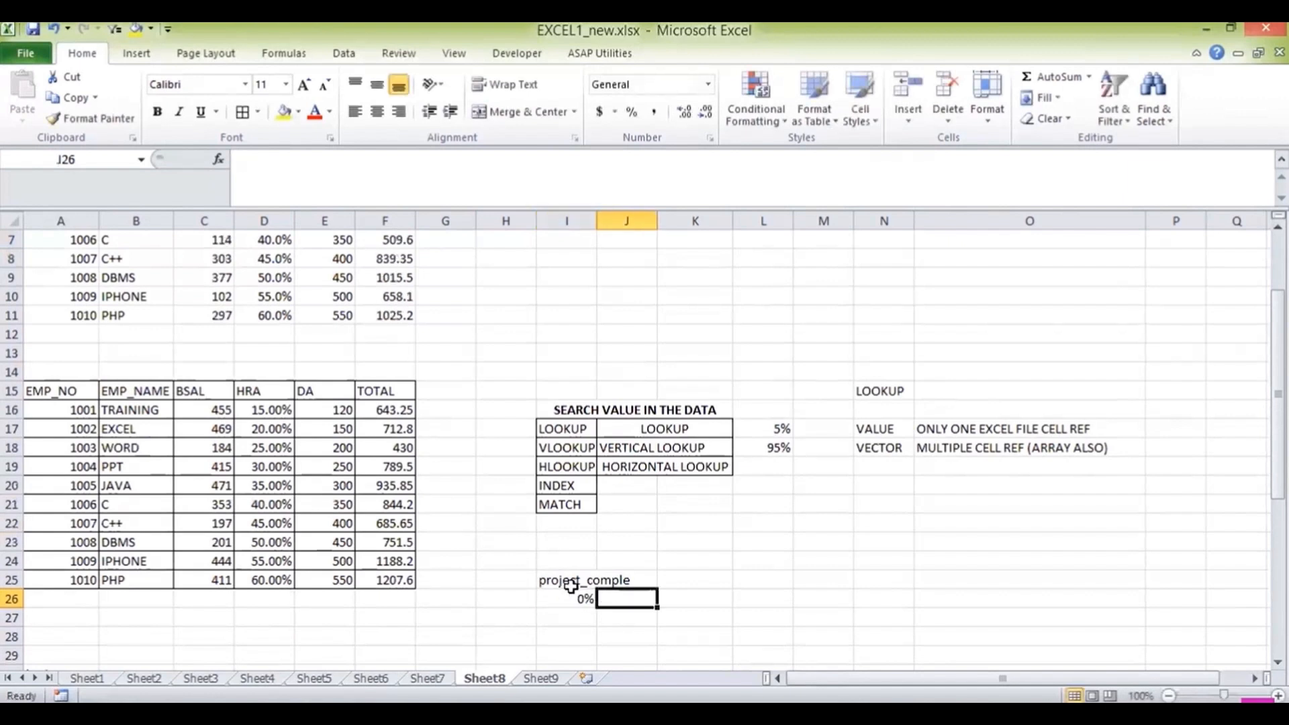
text(non)
key(BackSpace)
key(BackSpace)
key(BackSpace)
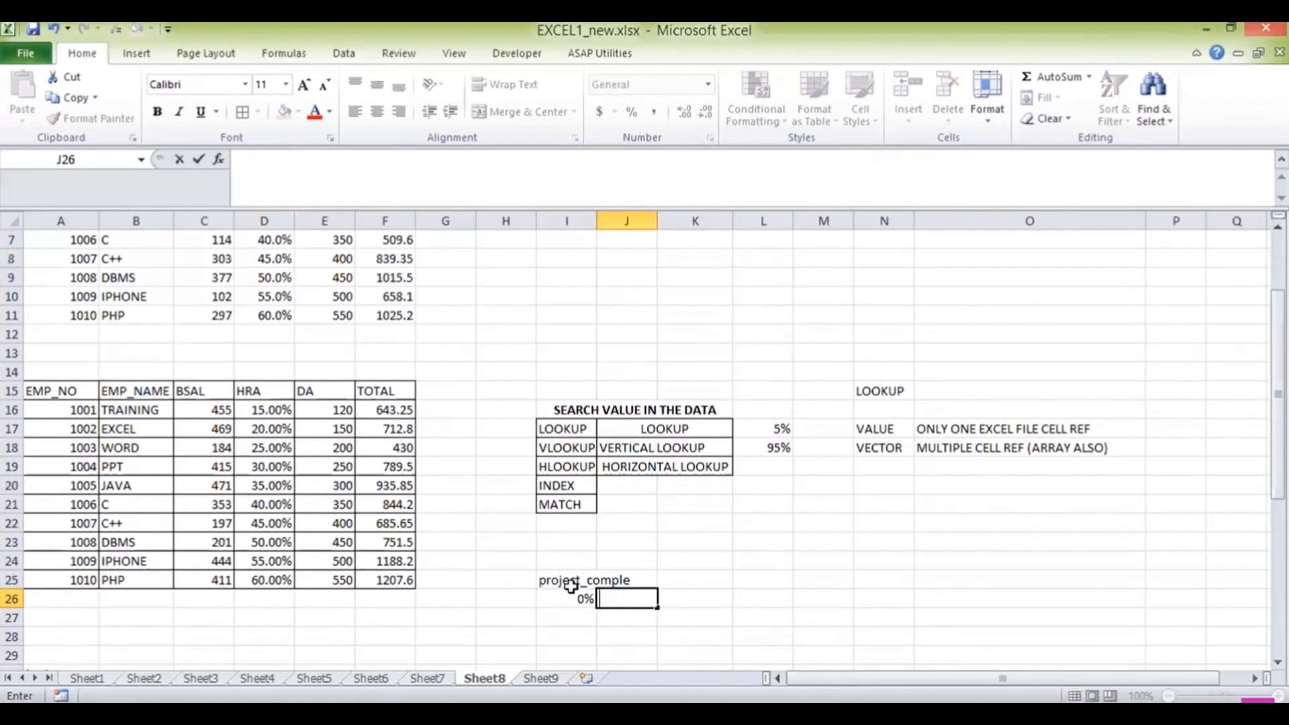
text(No Work)
key(Return)
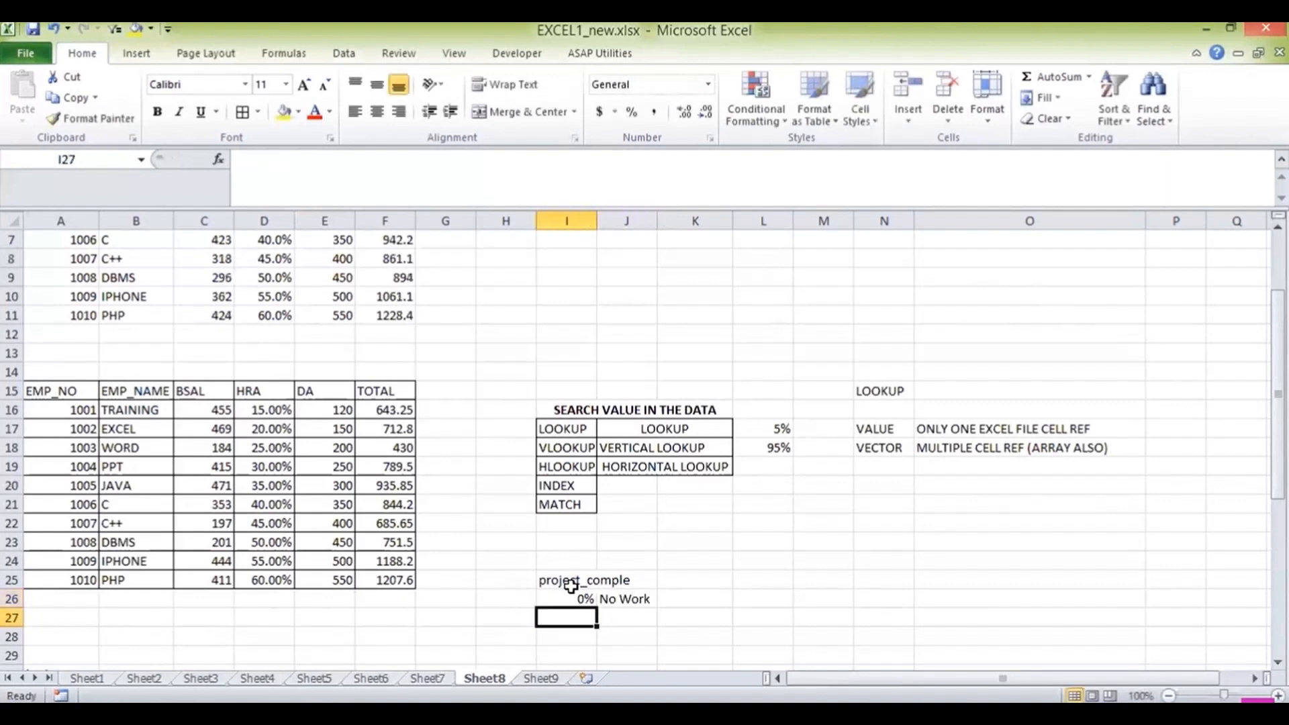
Add the 20% level with the description some work in cells I27 and J27.
text(20)
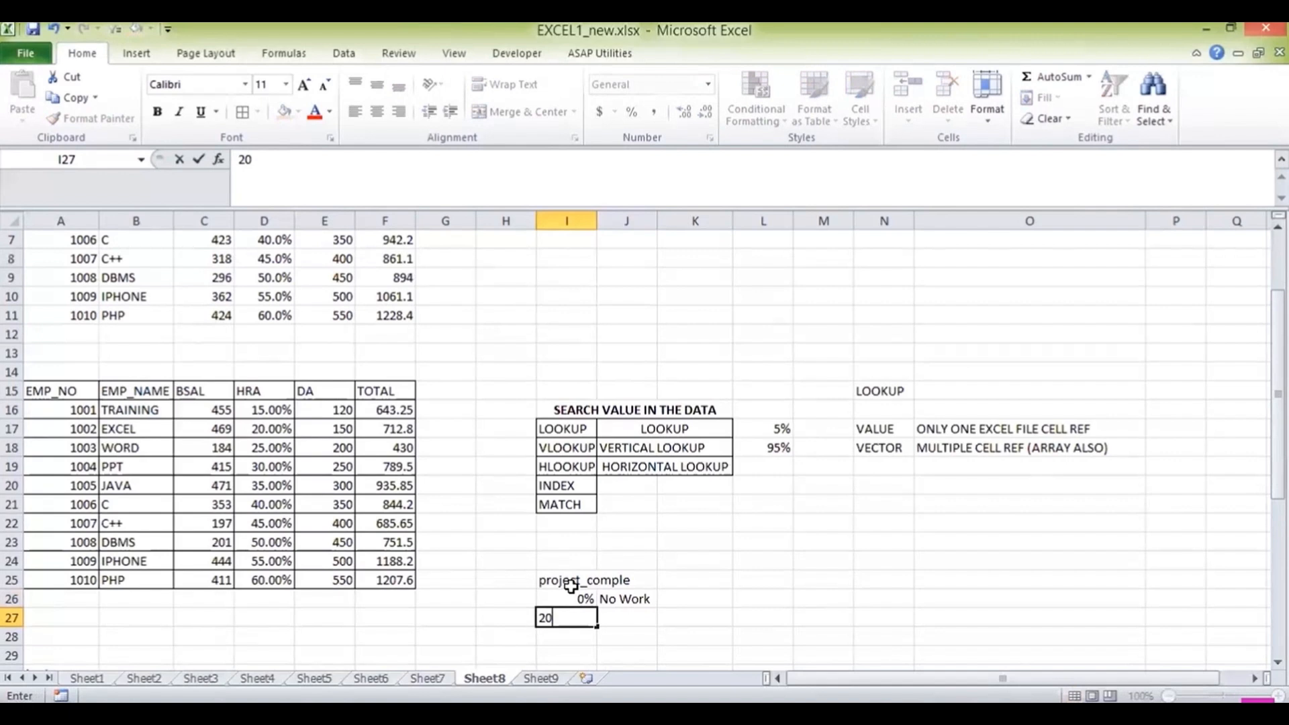
text(%)
key(Tab)
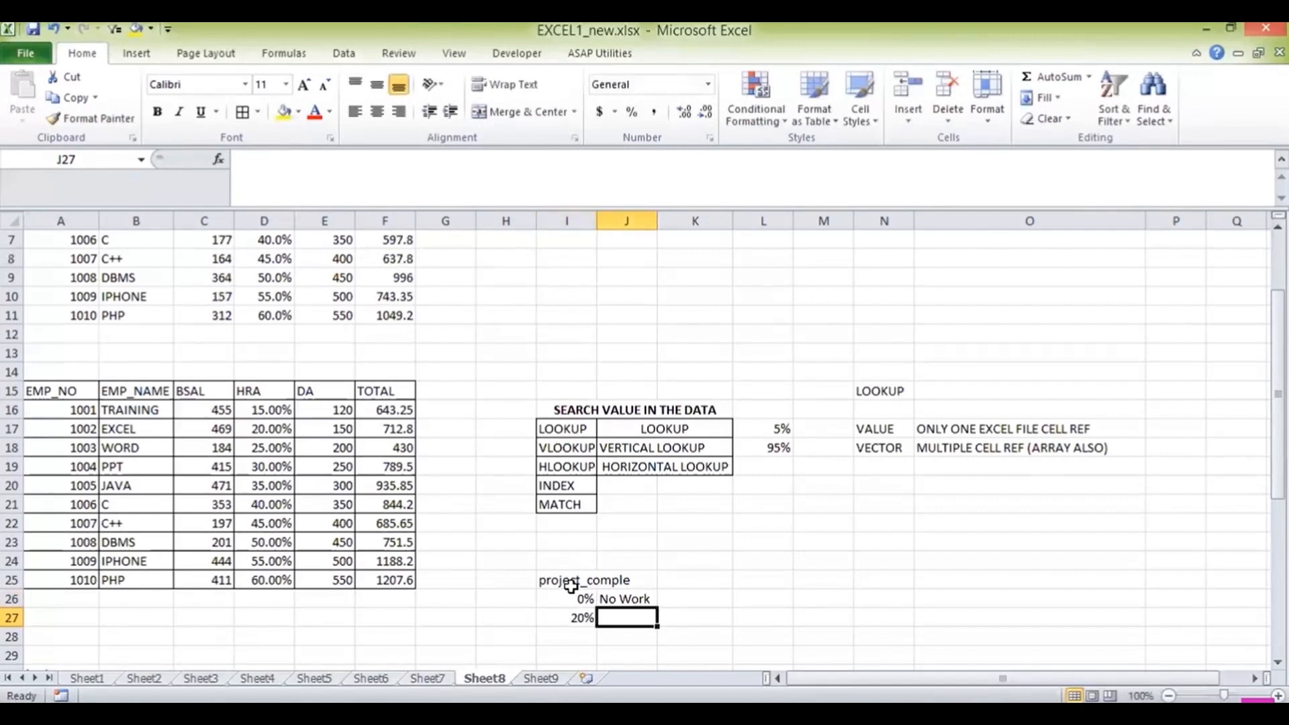
text(some wo)
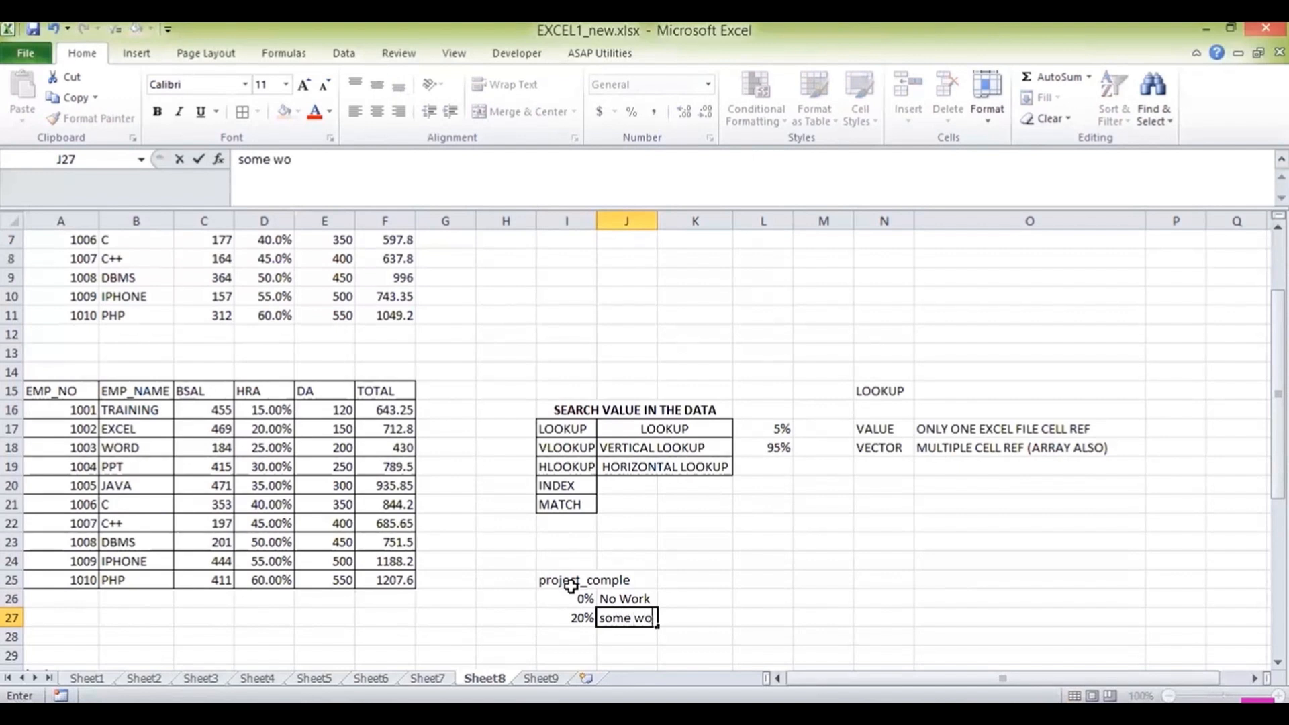
text(rk)
key(Return)
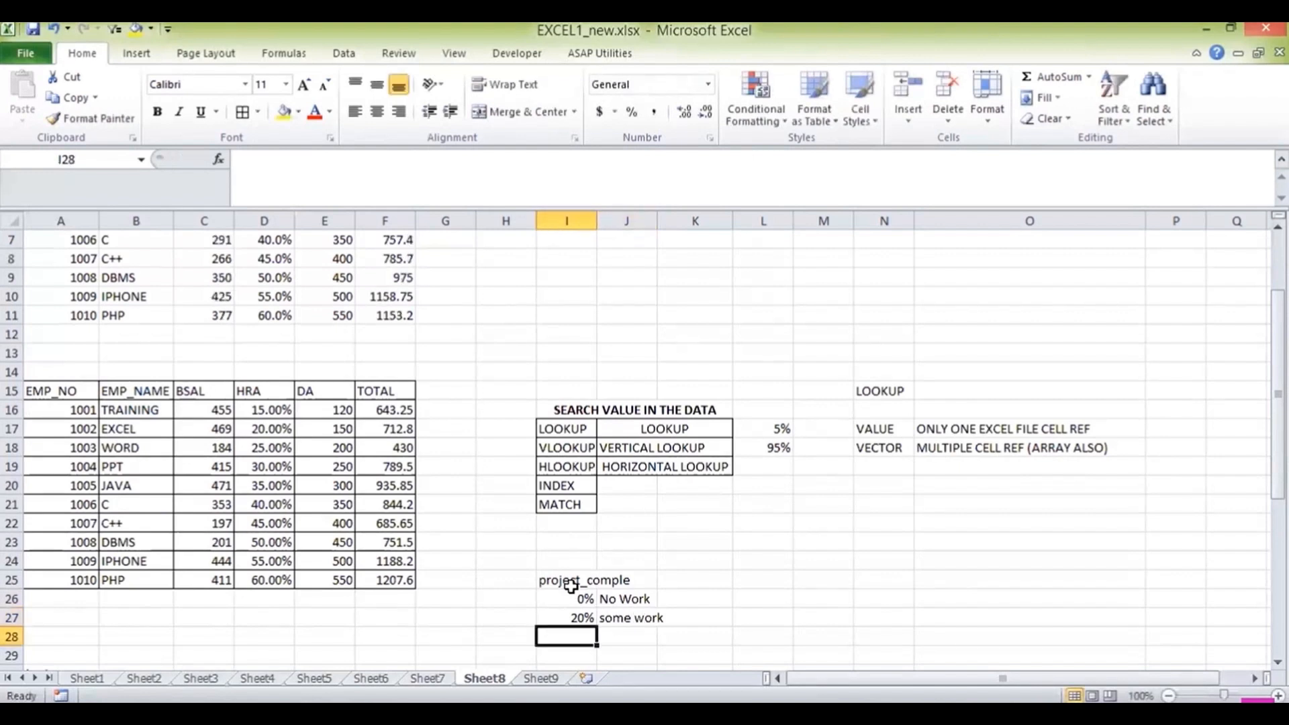
Add the 50% level with the description half work in cells I28 and J28.
text(50%)
key(Tab)
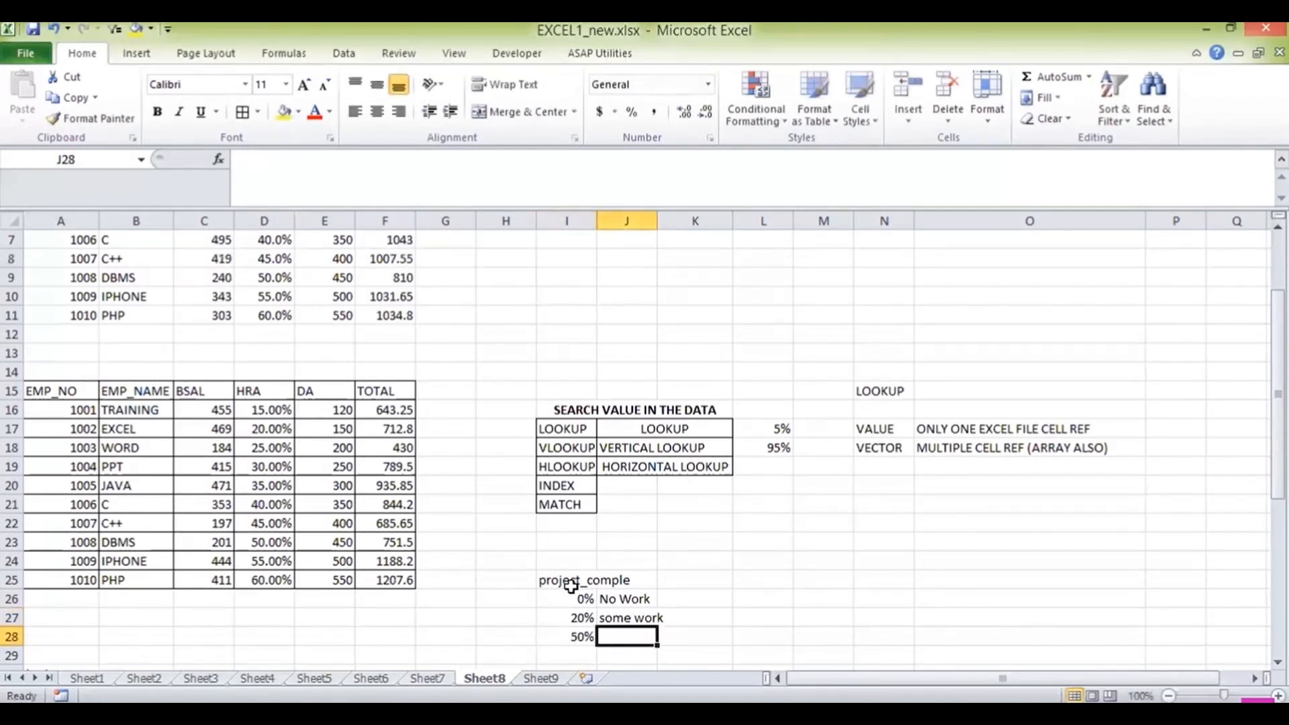
text(half wo)
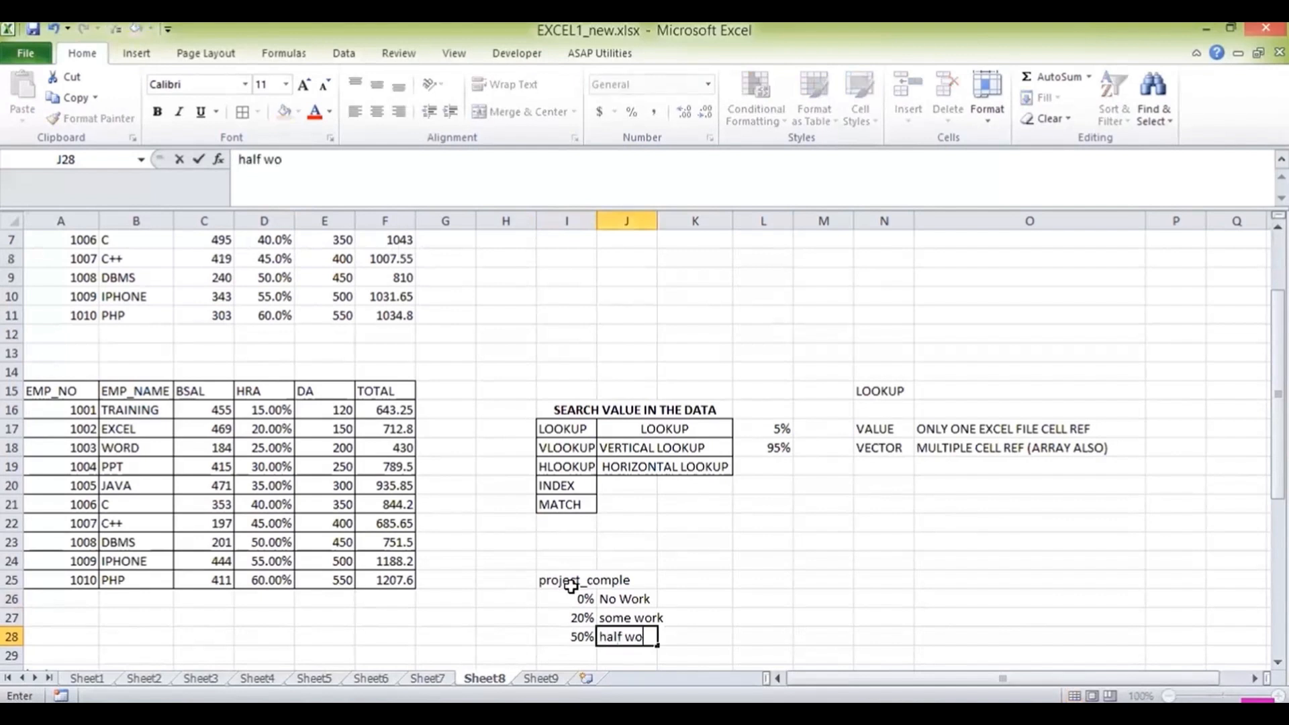
text(rk)
key(Return)
Add the 100% level with the description gud work in cells I29 and J29.
text(1)
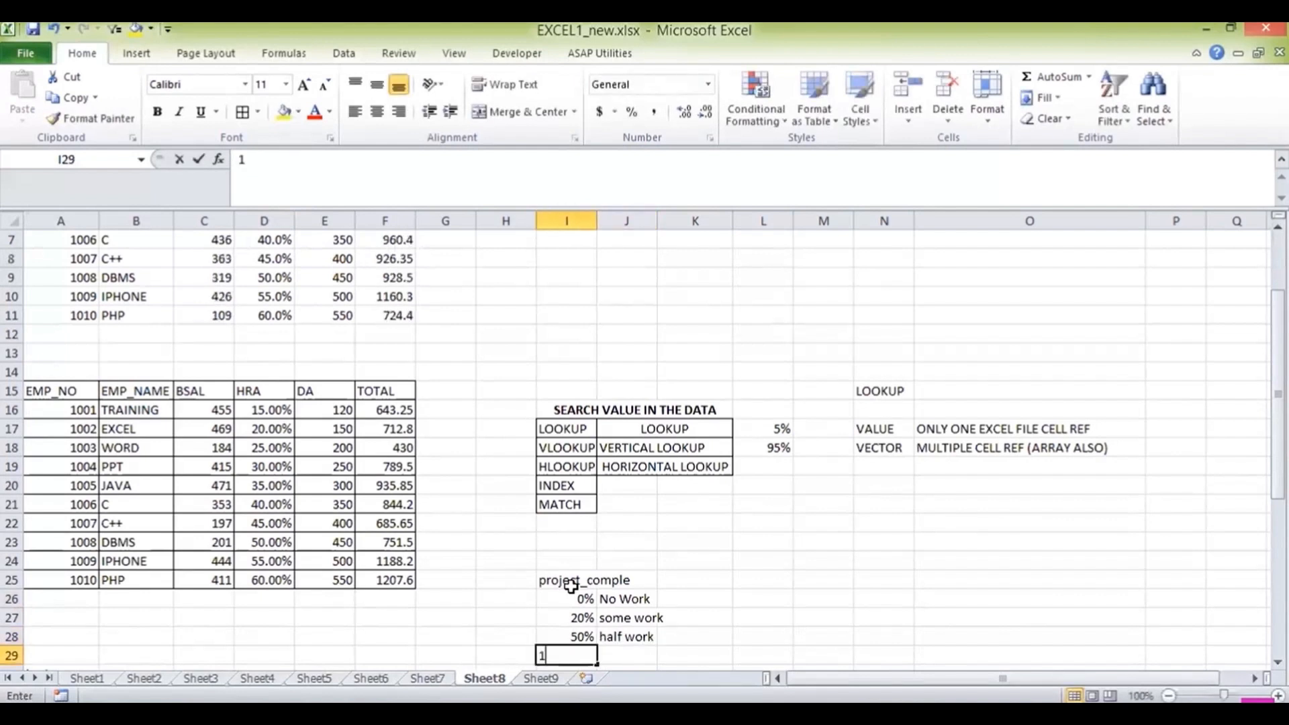
text(00%)
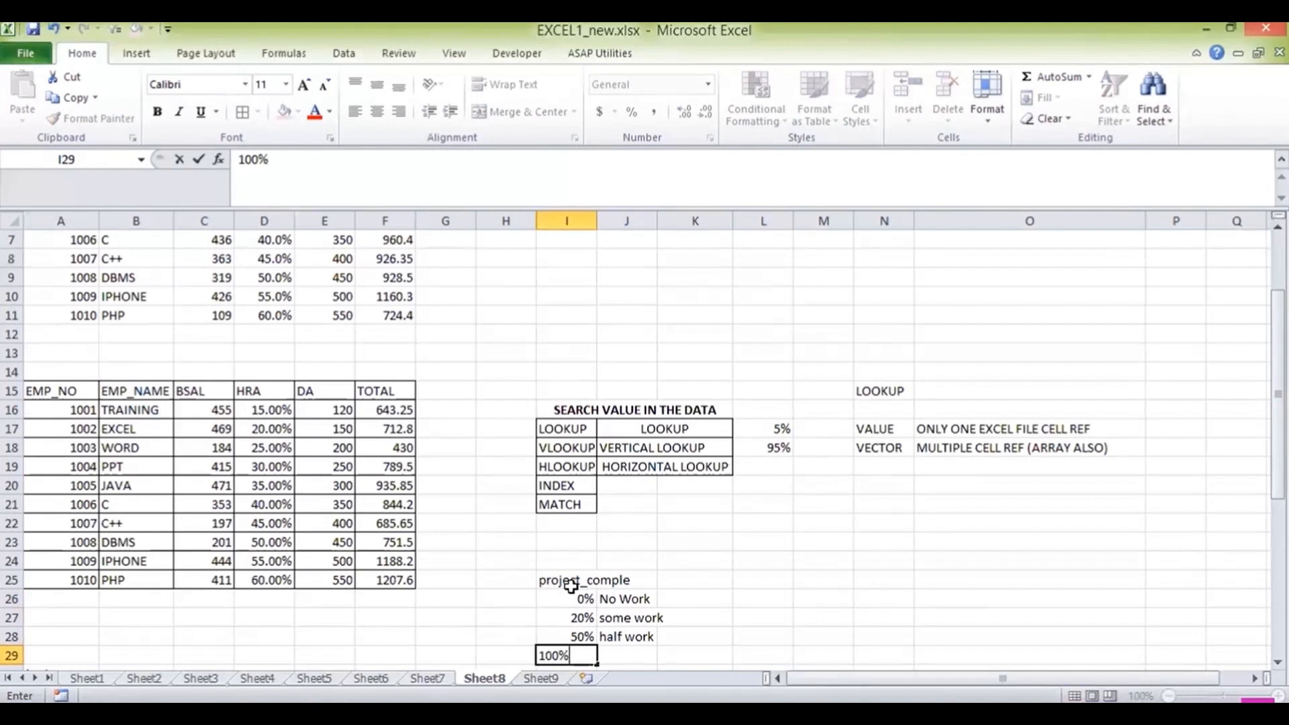
key(Tab)
text(gu)
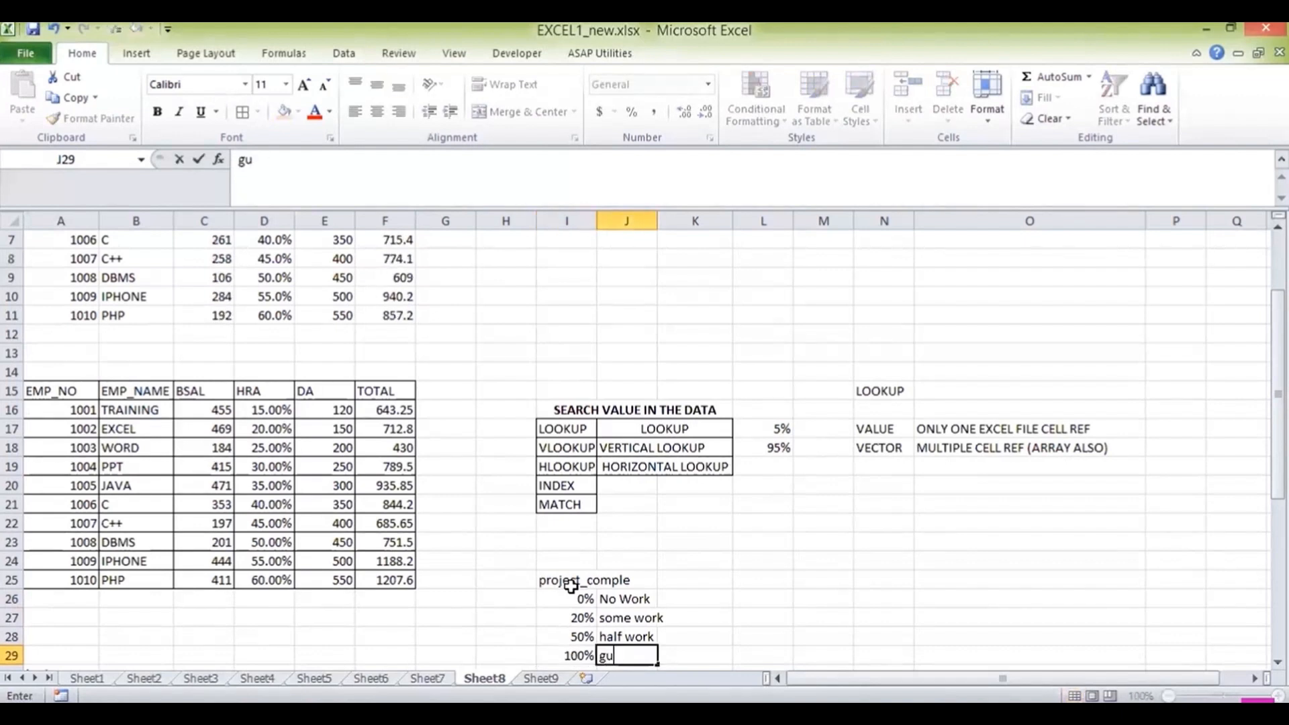
text(d work)
Insert a blank sheet row at row 29, between the 50% and 100% levels.
key(Left)
key(Left)
key(Left)
key(Left)
key(Left)
key(Left)
key(Left)
key(Left)
key(Left)
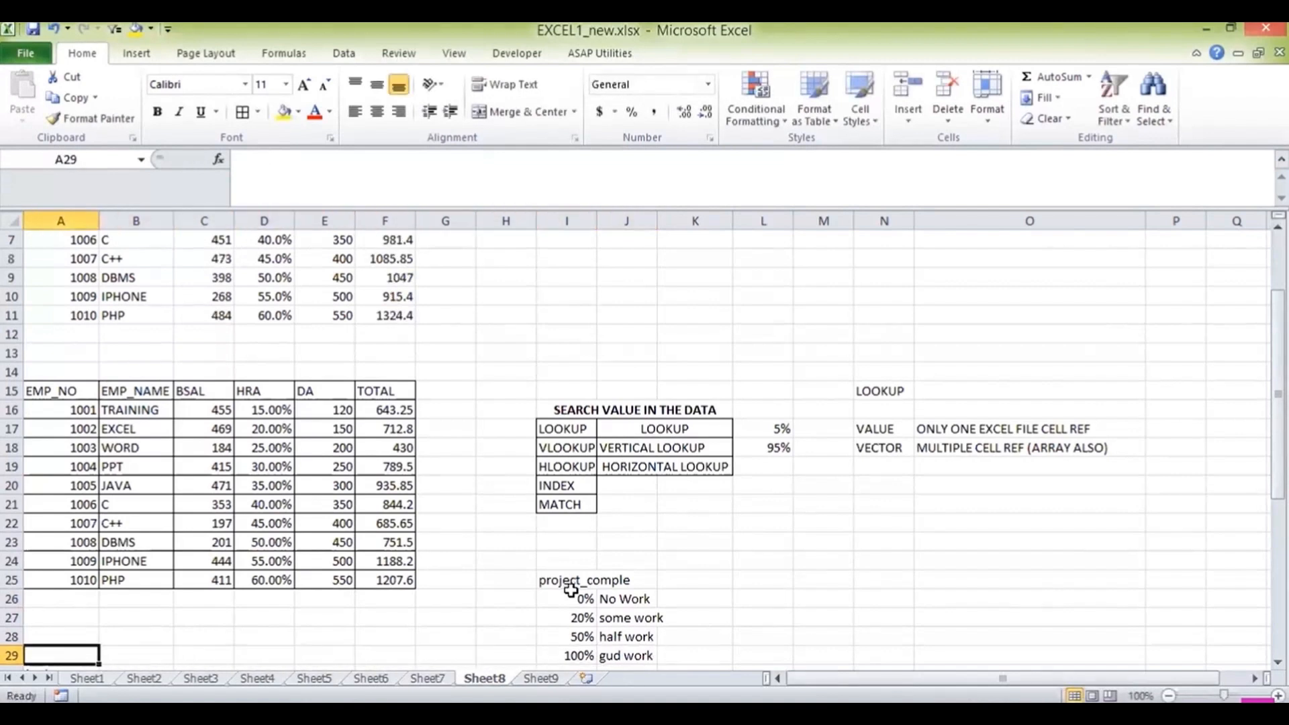
click(13, 656)
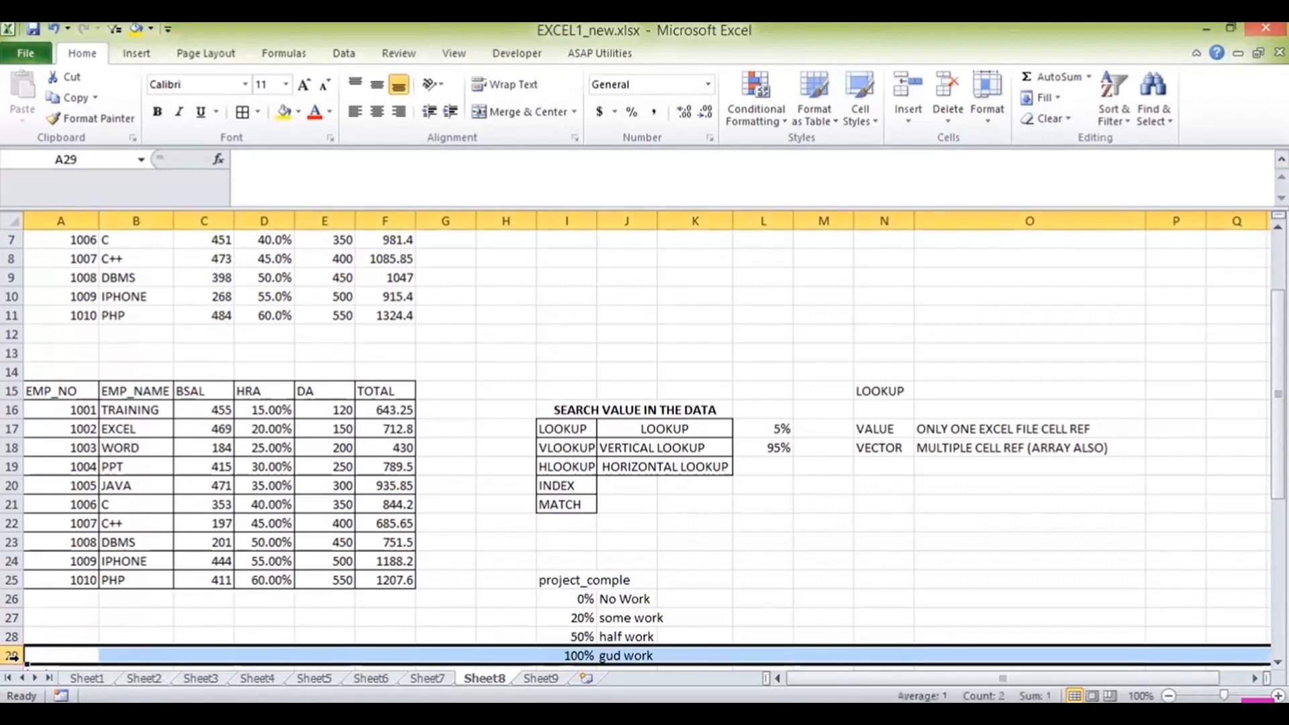
key(ctrl+shift+plus)
key(Up)
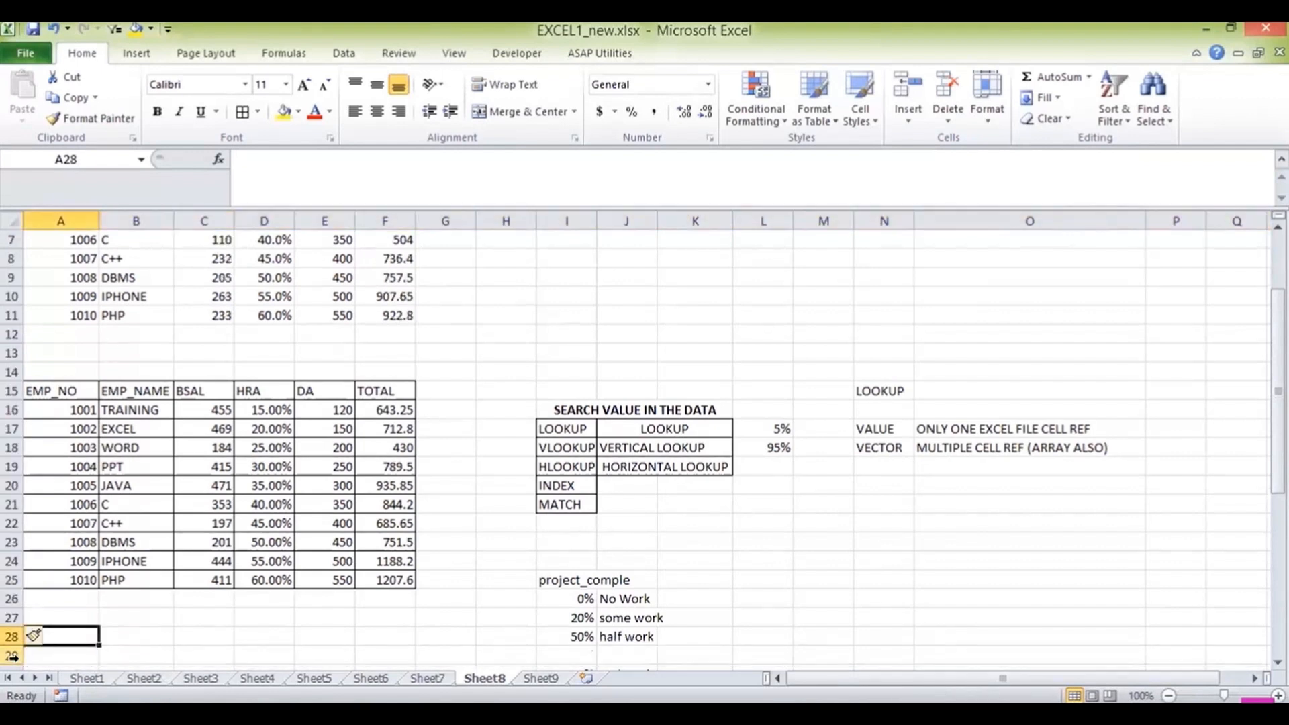
Enter 80% in cell I29 and its description almost done in cell J29 of the inserted row.
key(Right)
key(Right)
key(Right)
key(Right)
key(Right)
key(Right)
key(Right)
key(Right)
key(Right)
key(Down)
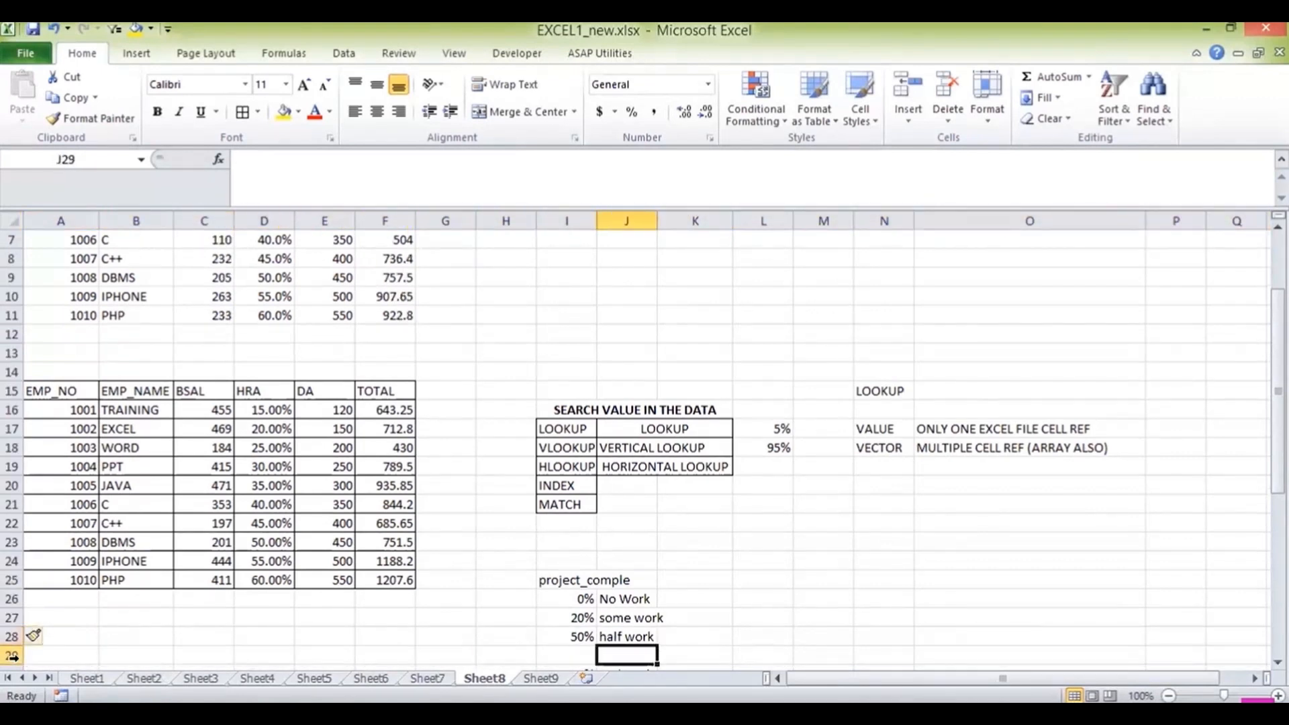
key(Left)
text(80%)
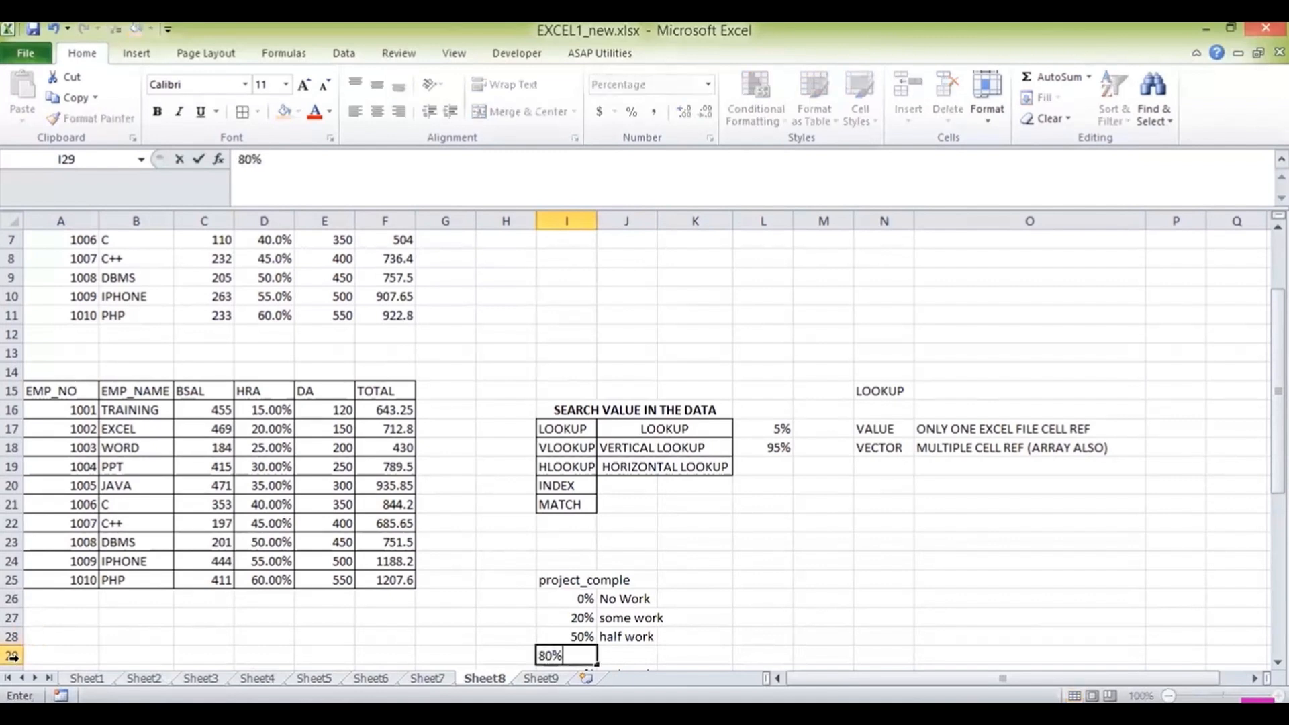
key(Right)
text(almo)
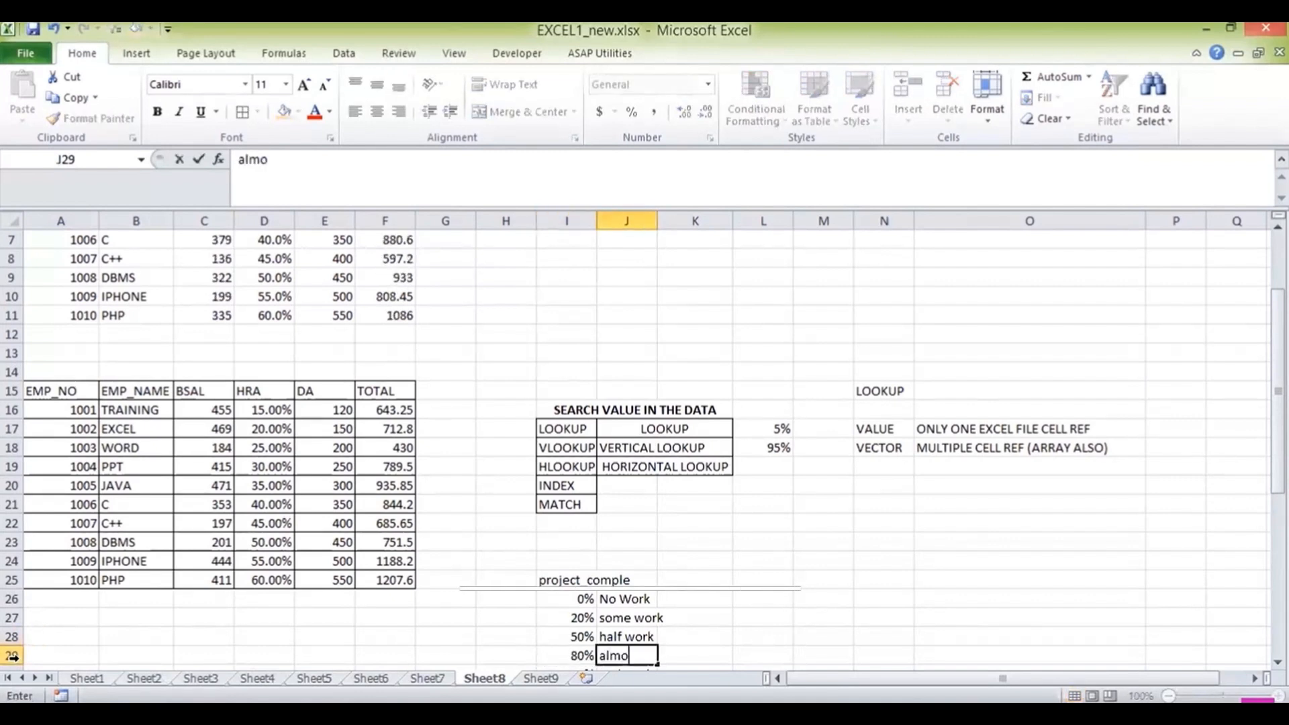
text(st done)
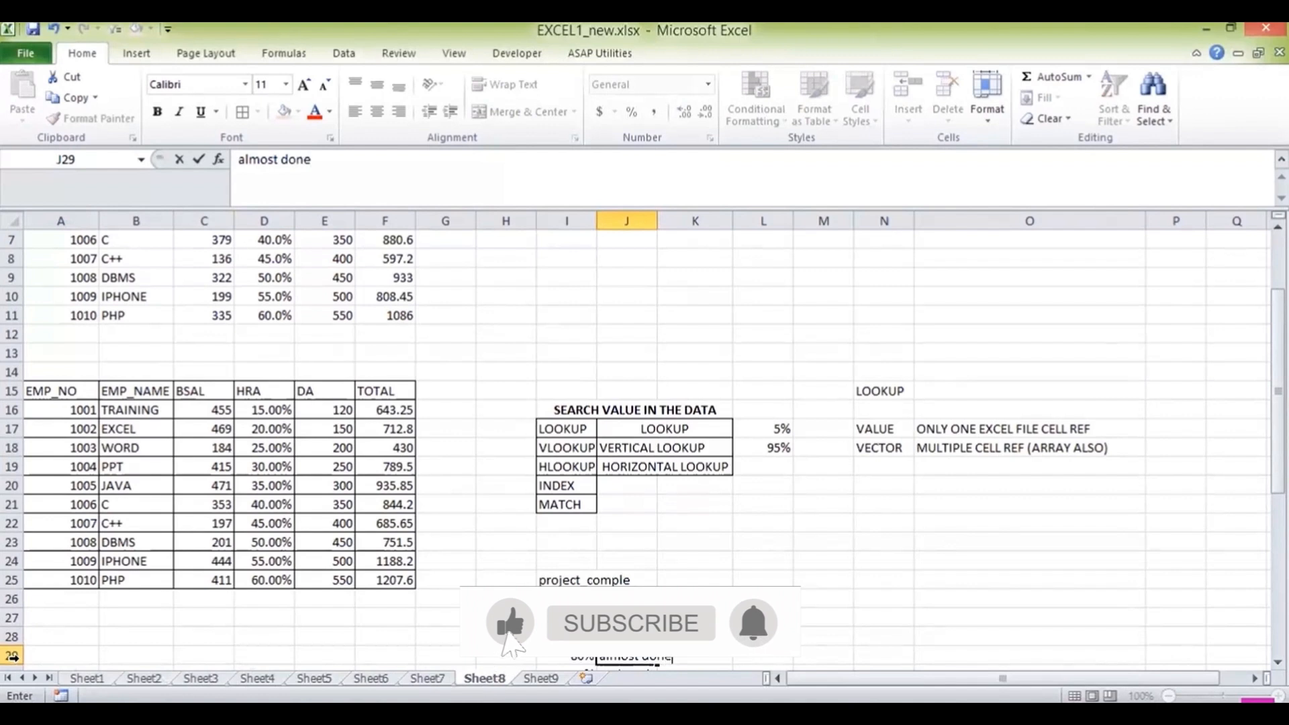
key(Return)
key(Left)
Apply all borders to the completion level table in cells I26 to J30.
scroll(12, 657, down, 2)
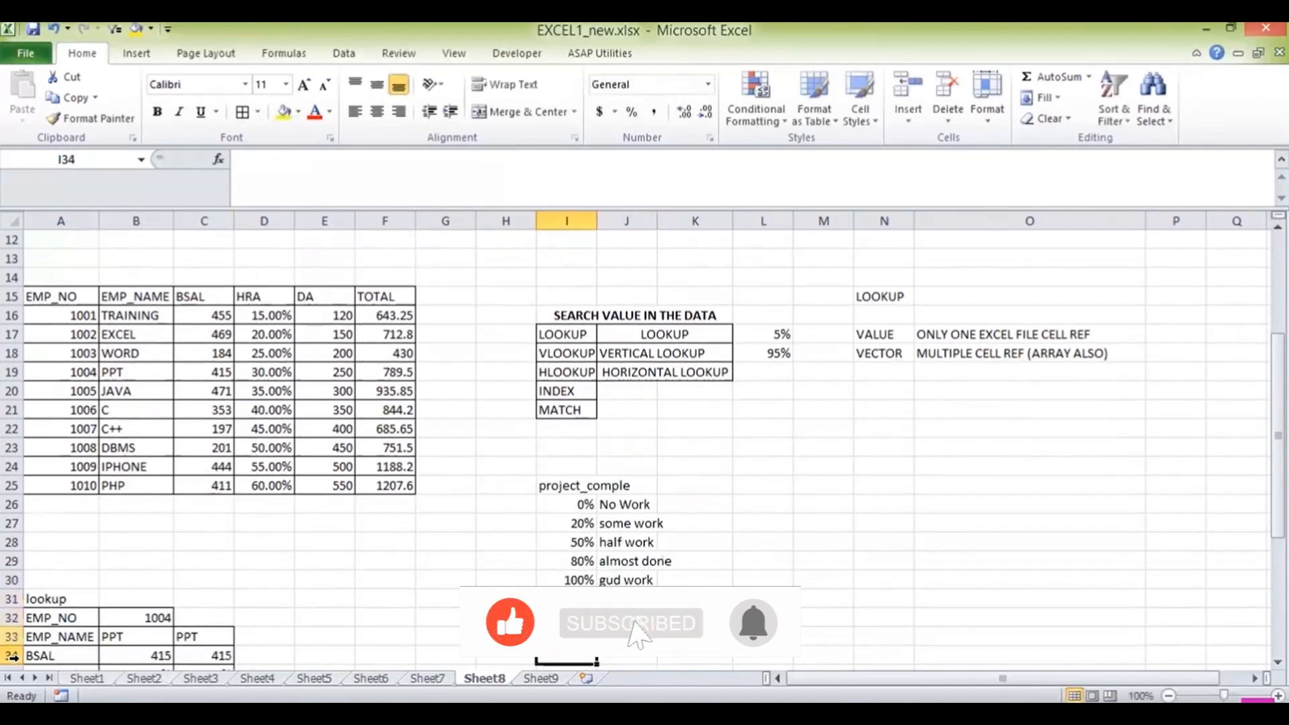
key(Up)
key(Up)
key(Up)
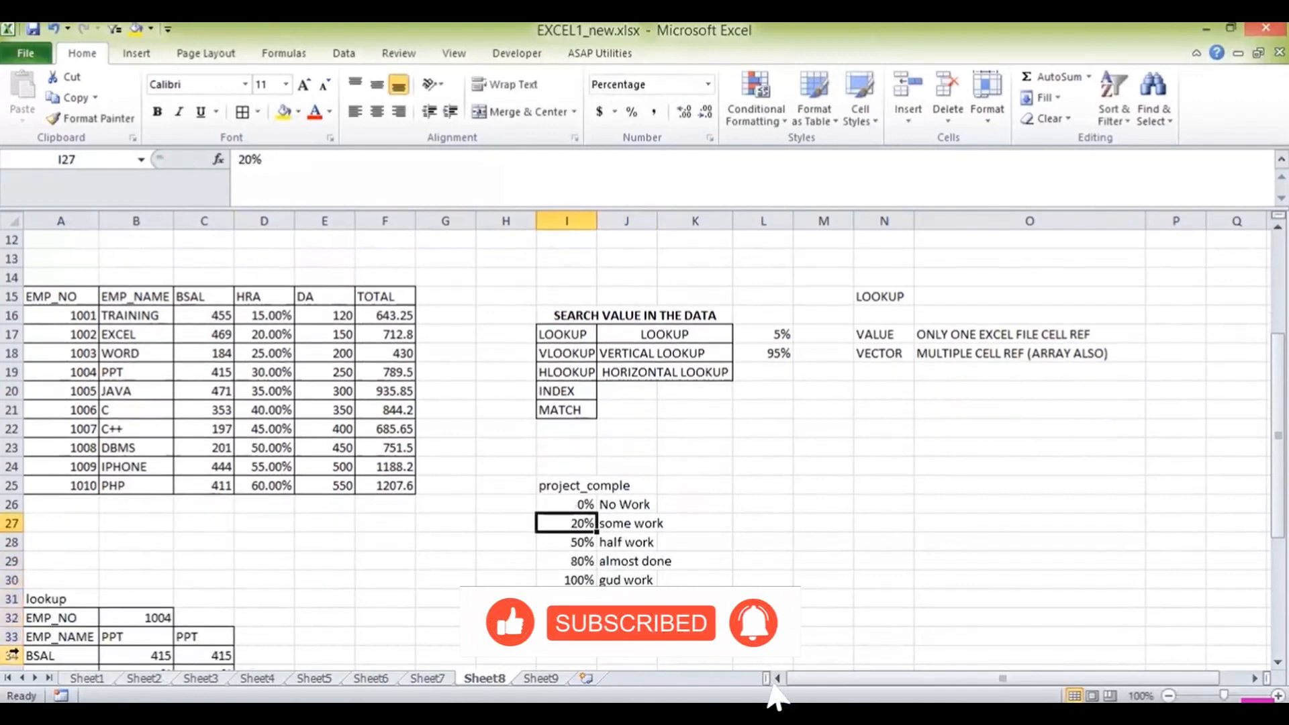
drag(578, 486, 627, 577)
drag(572, 508, 637, 578)
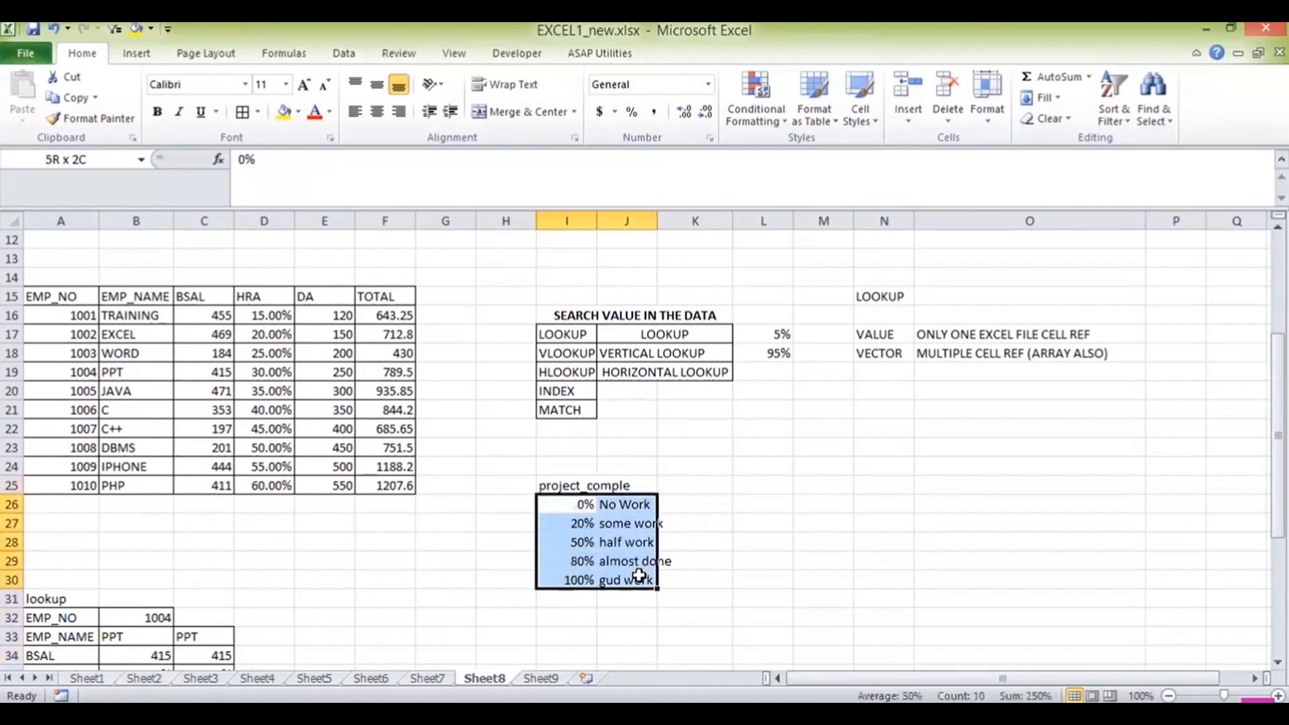
click(241, 115)
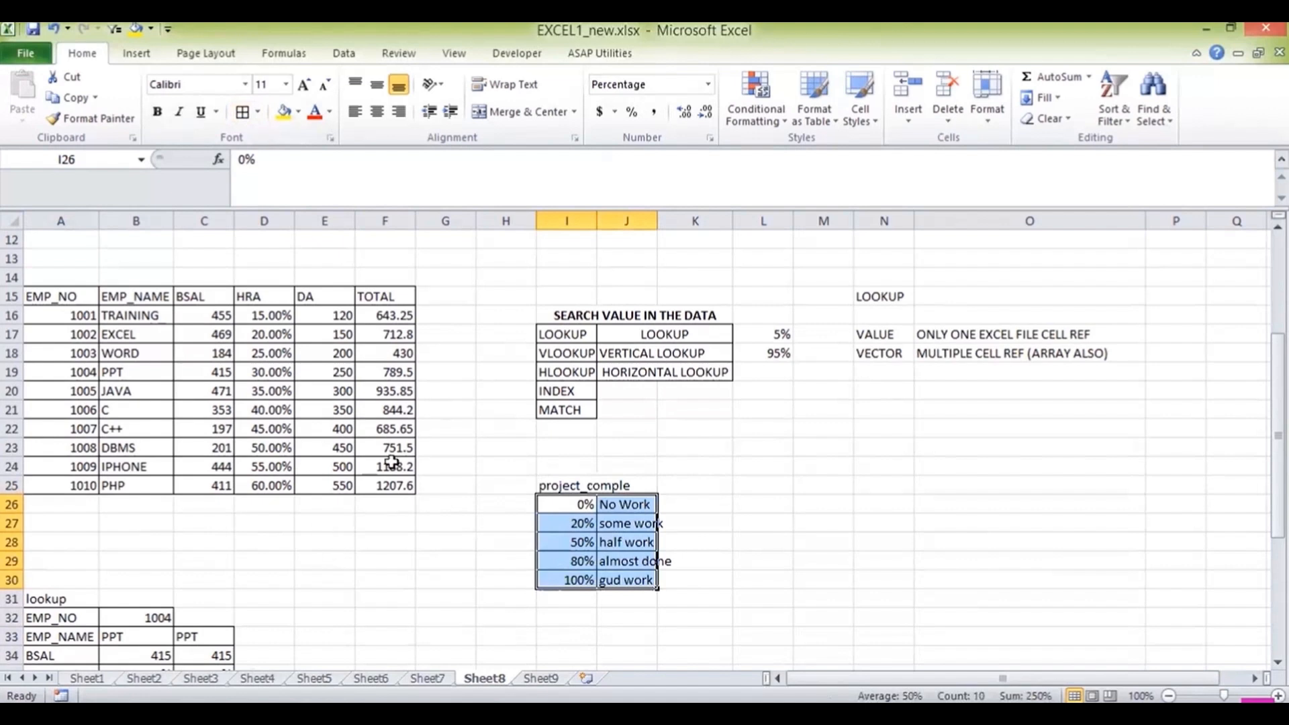
click(440, 311)
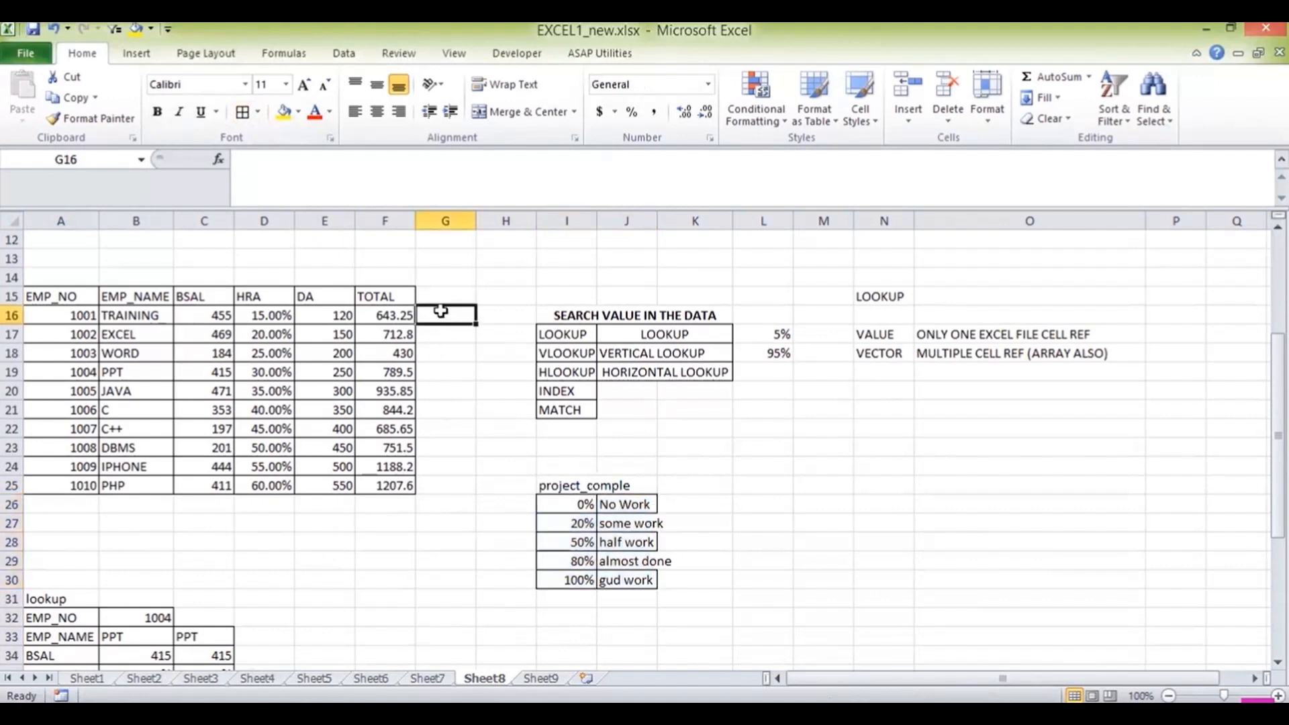
Enter the completion percentages 50%, 45%, 95%, 66% and 76% in cells G16 to G20 beside the employee totals.
text(50)
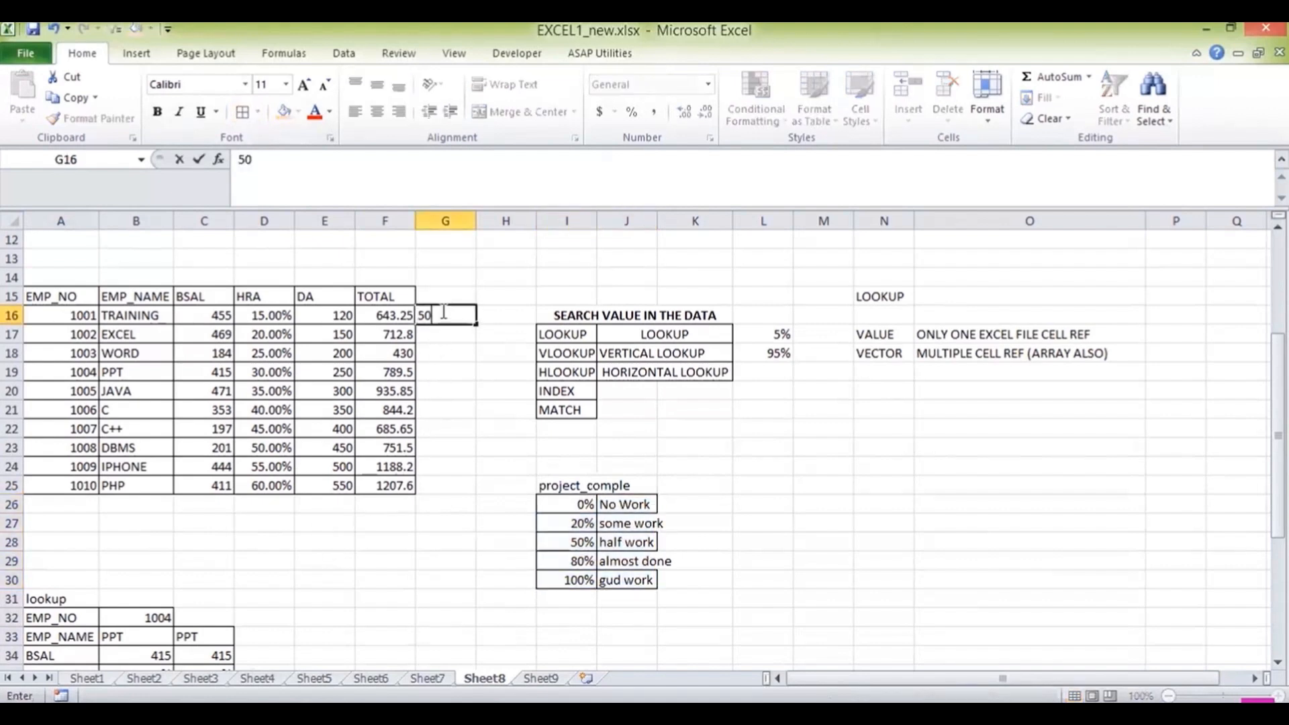
text(%)
key(Return)
text(4)
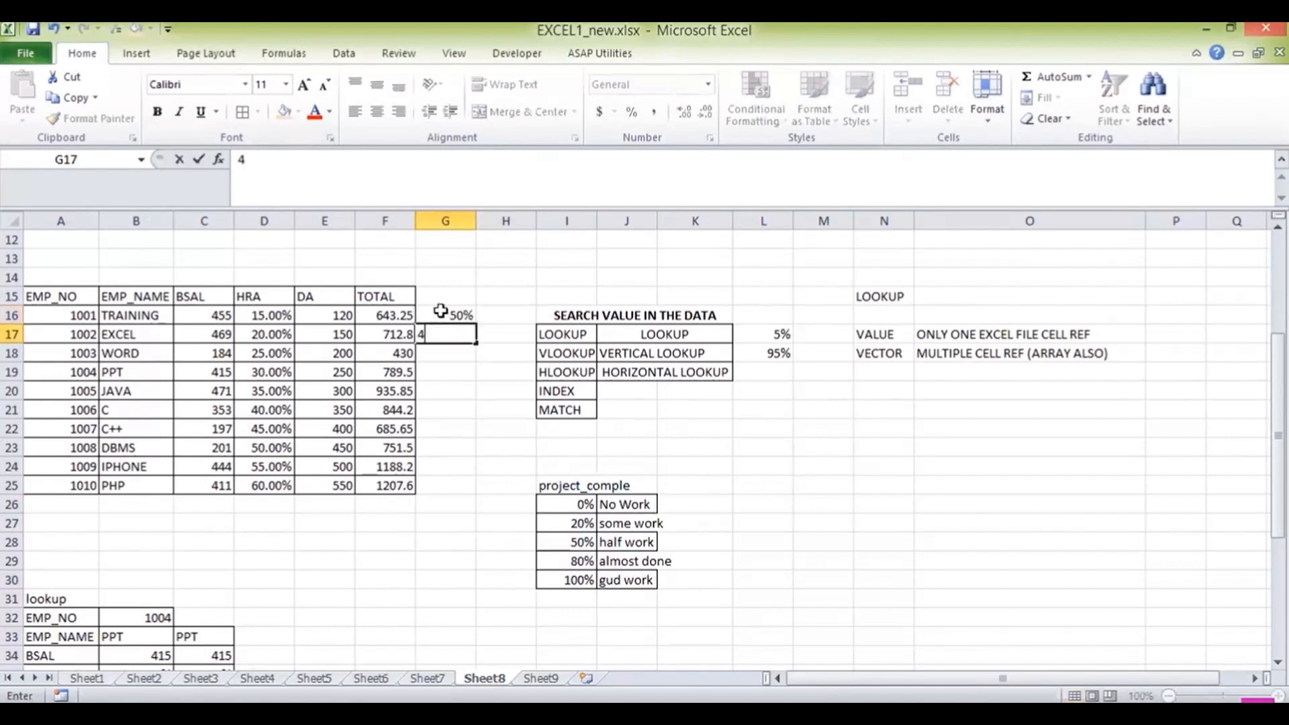
text(5%)
key(Return)
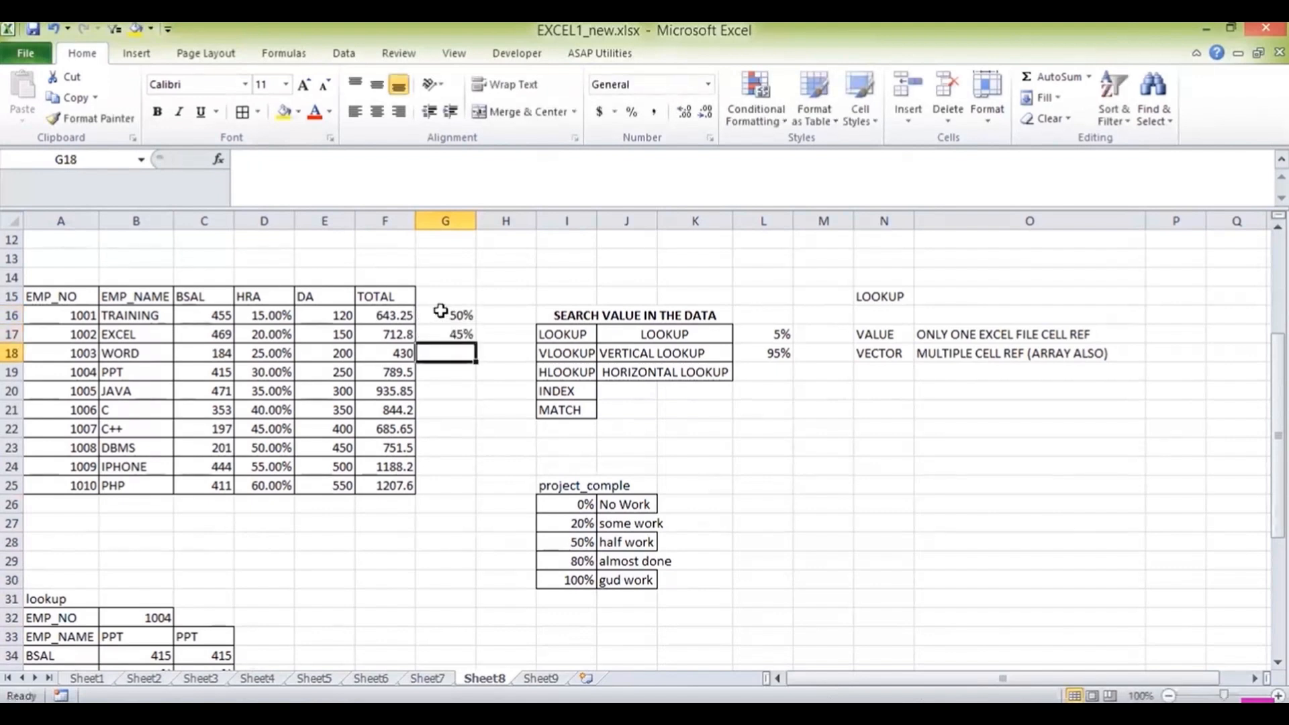
text(95%)
key(Return)
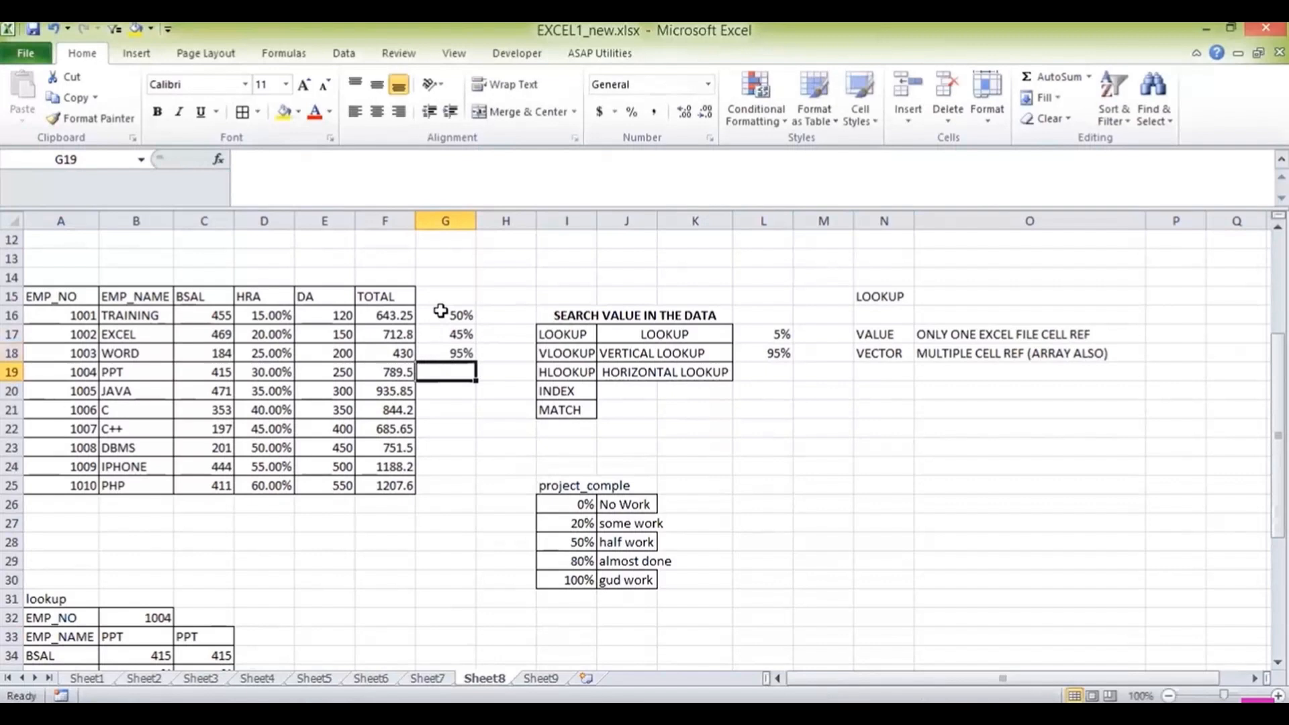
text(66%)
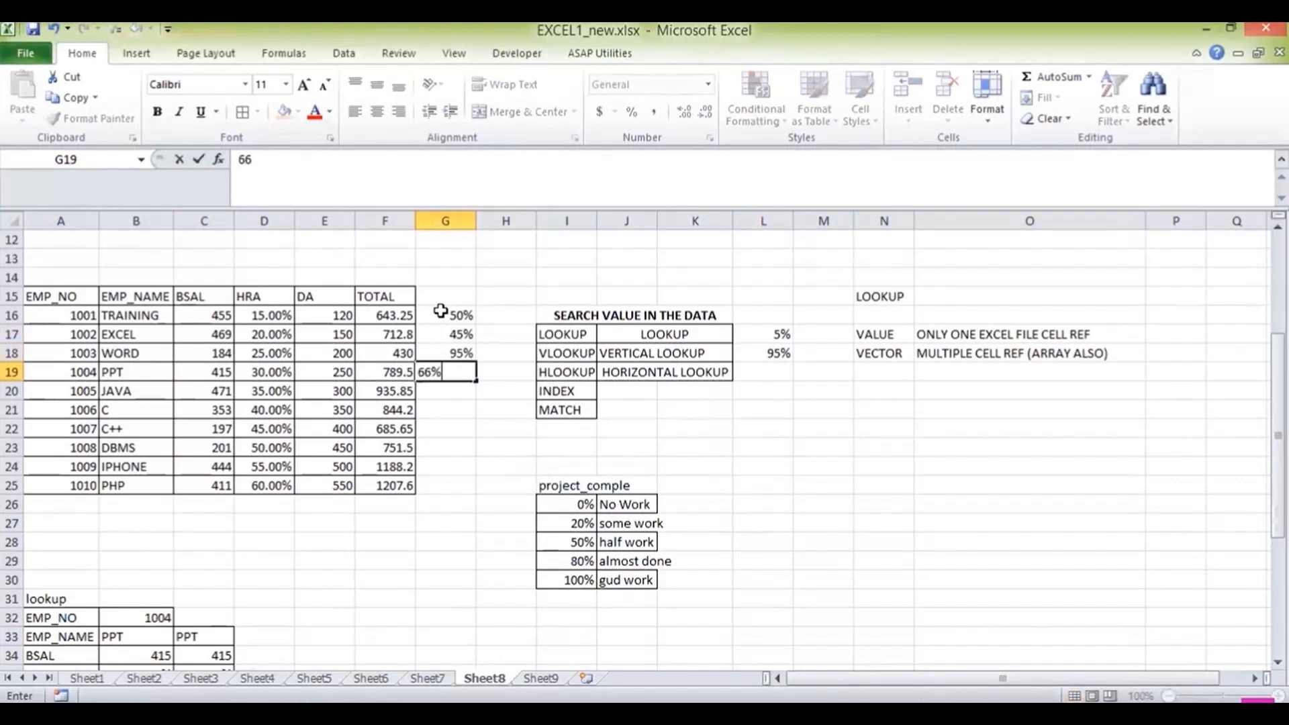
key(Return)
text(76)
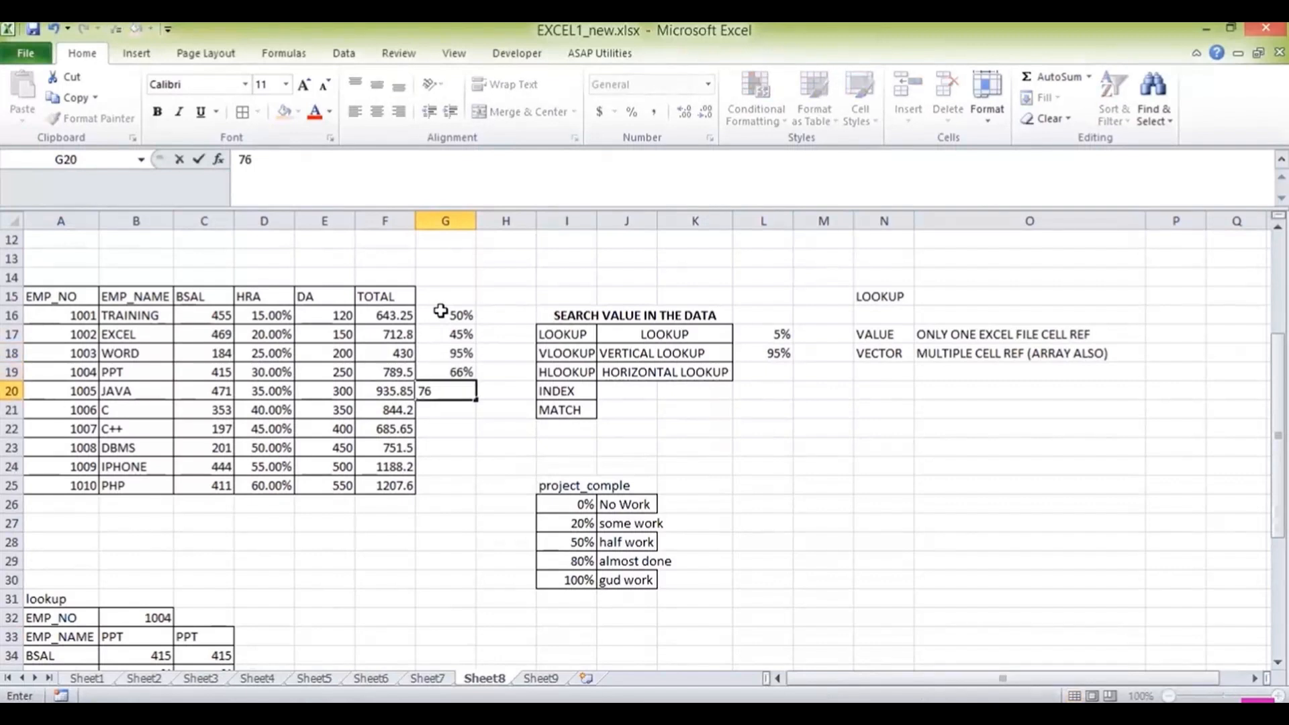
text(%)
key(Return)
Fill cells G21 to G25 with the completion percentages 89%, 50%, 40%, 30% and 55%.
text(89%)
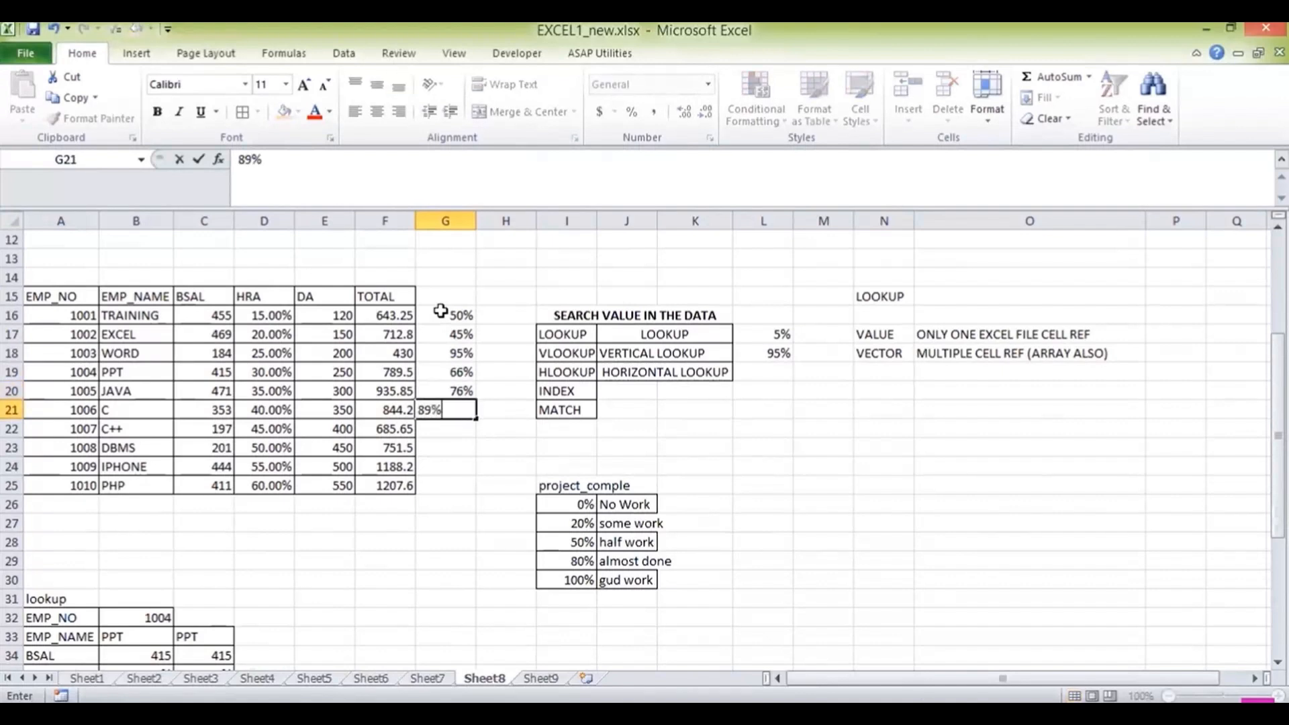
key(Return)
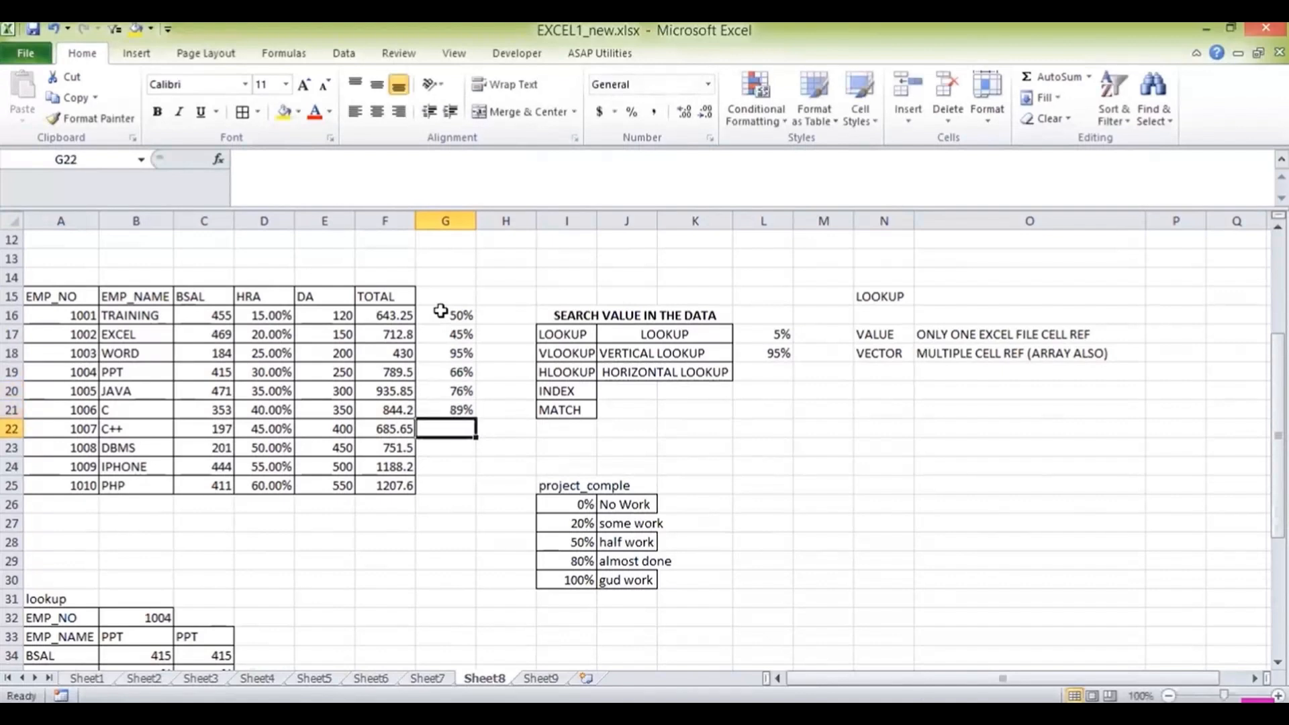
text(50%)
key(Return)
text(40)
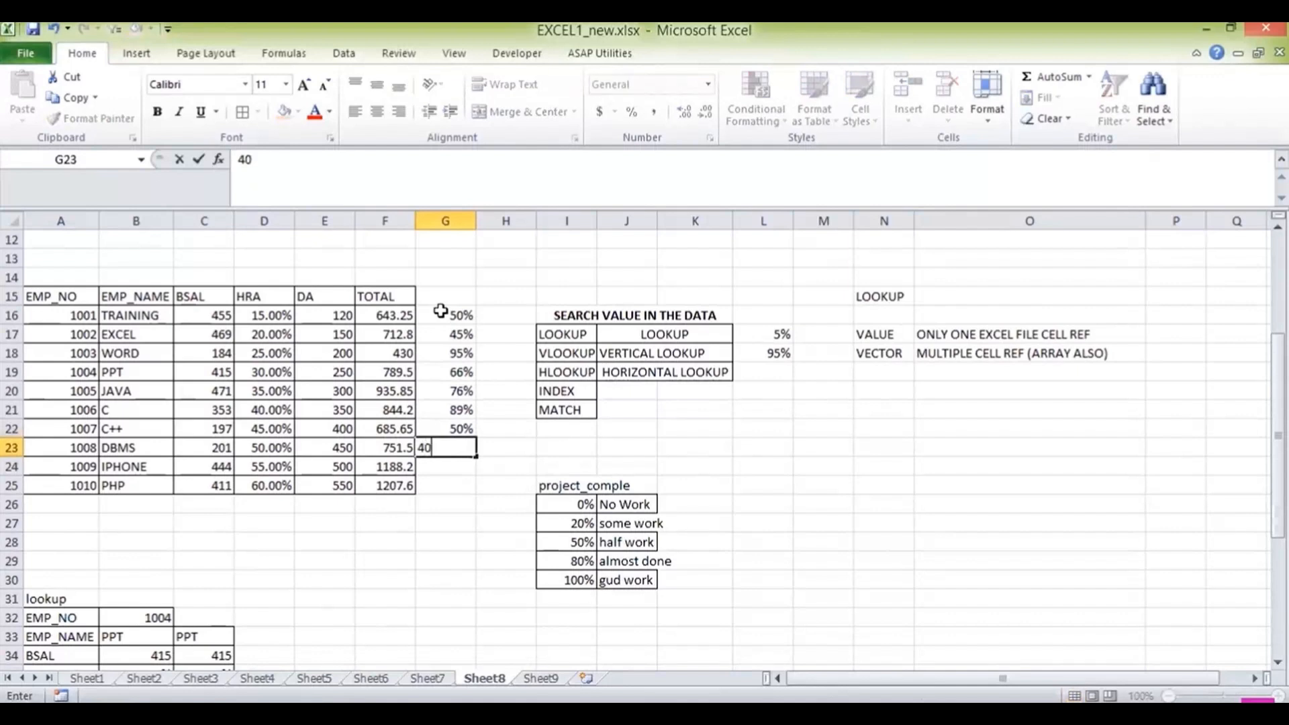
text(%)
key(Return)
text(30)
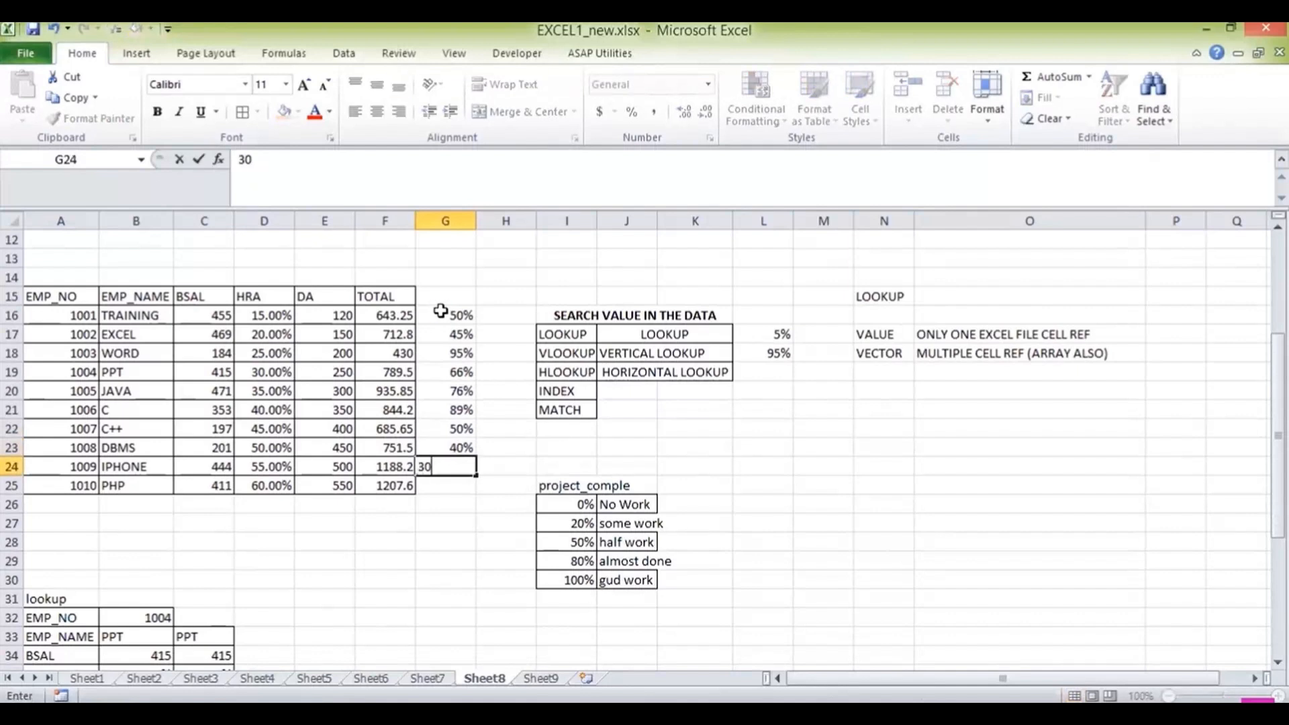
text(%)
key(Return)
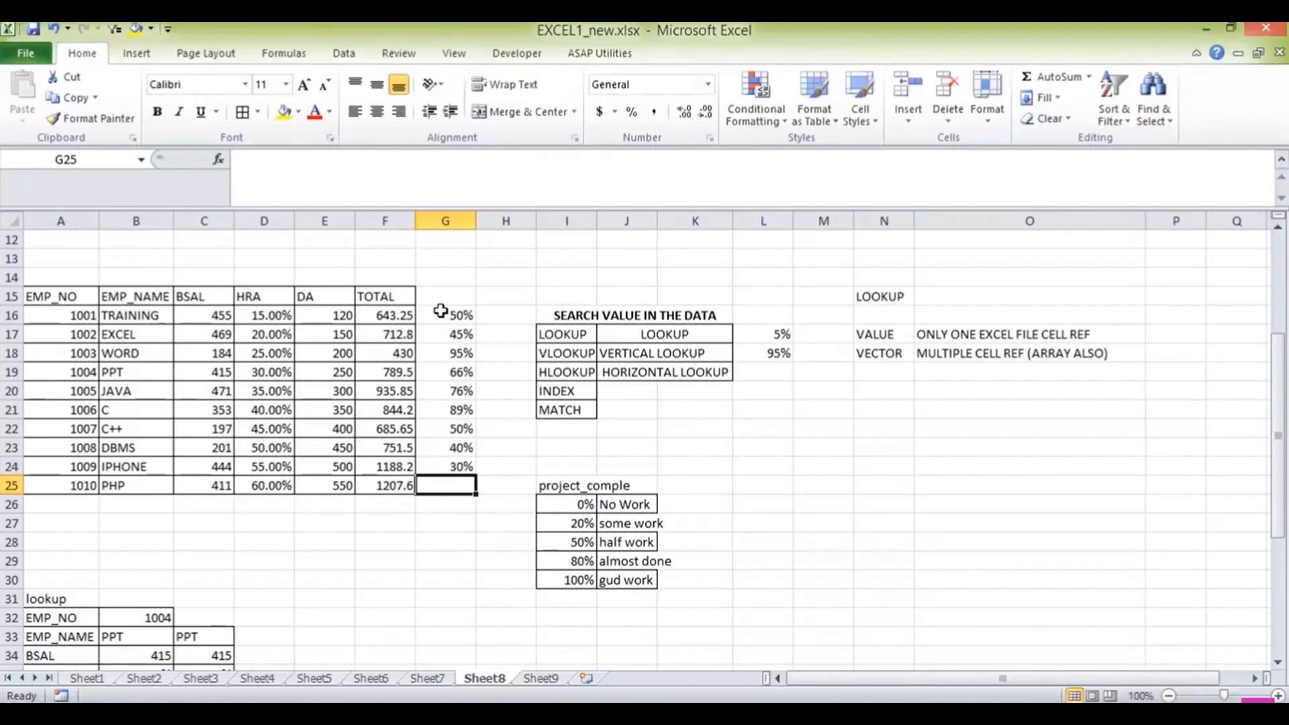
text(55%)
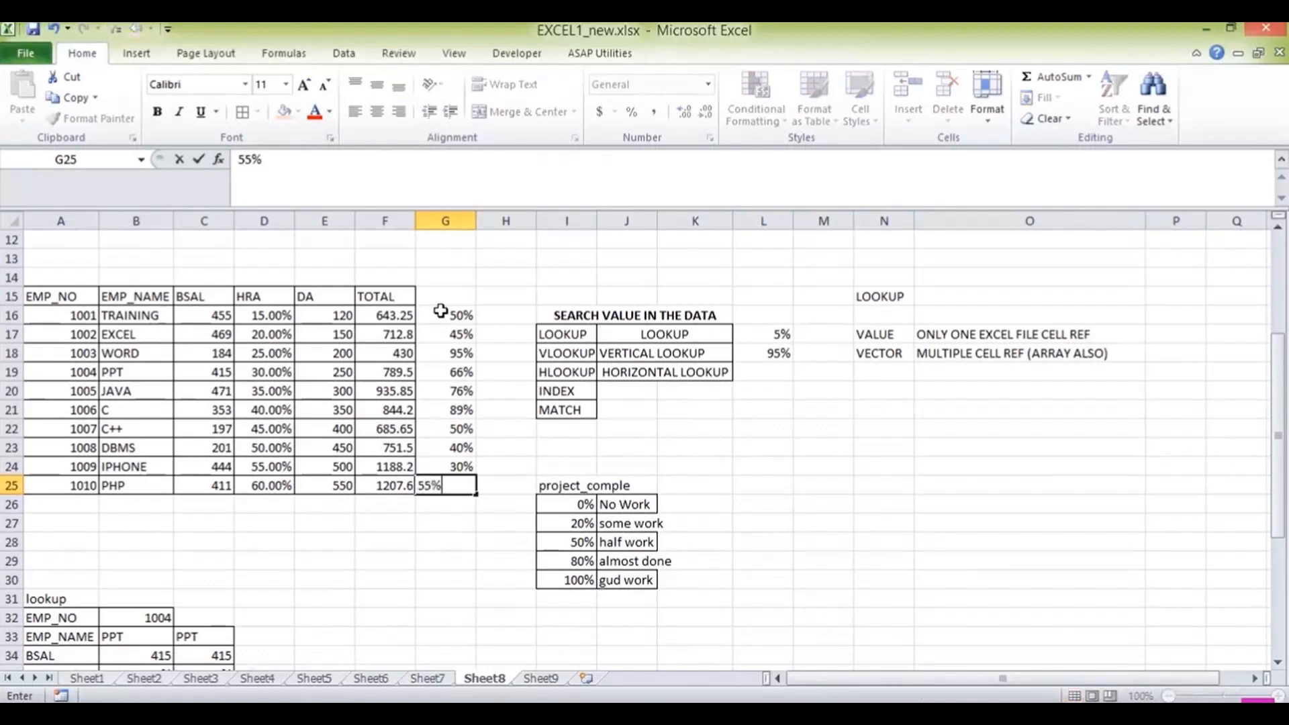
key(Return)
Add the header complete your work in cell G15 and apply borders to cells G15 to G25.
click(440, 295)
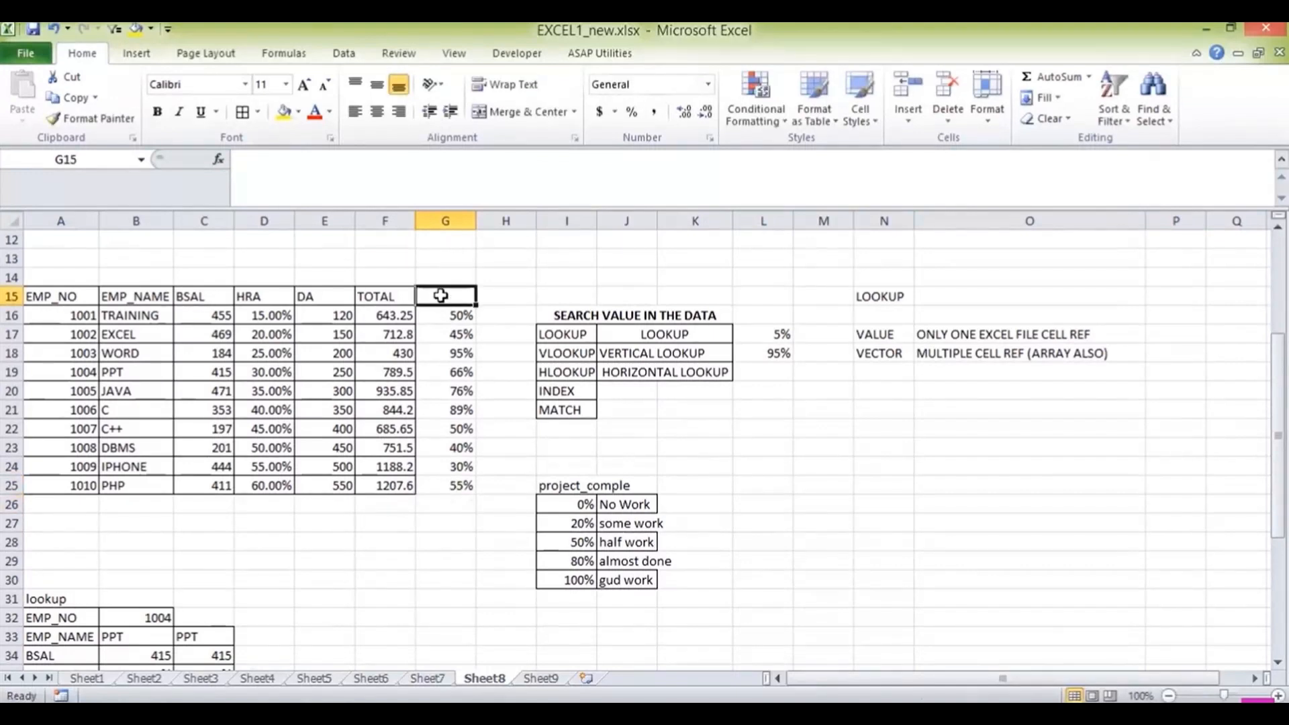
text(co)
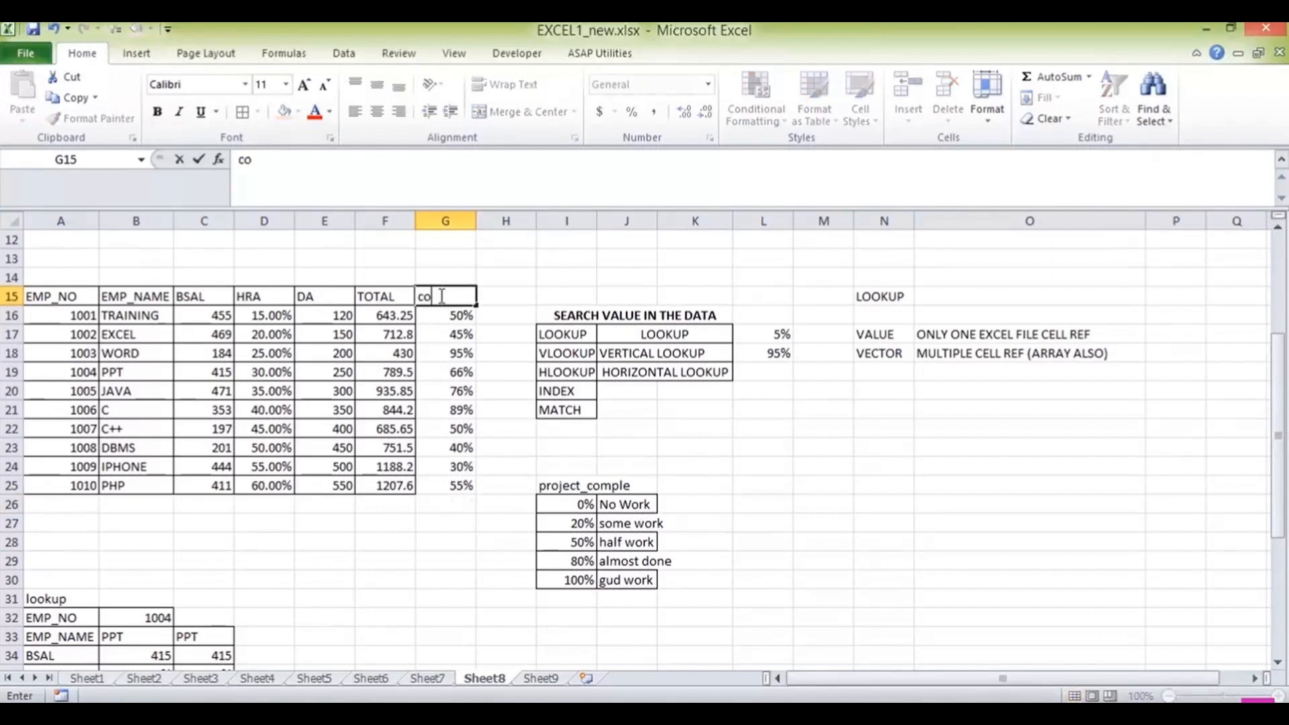
text(mplete y)
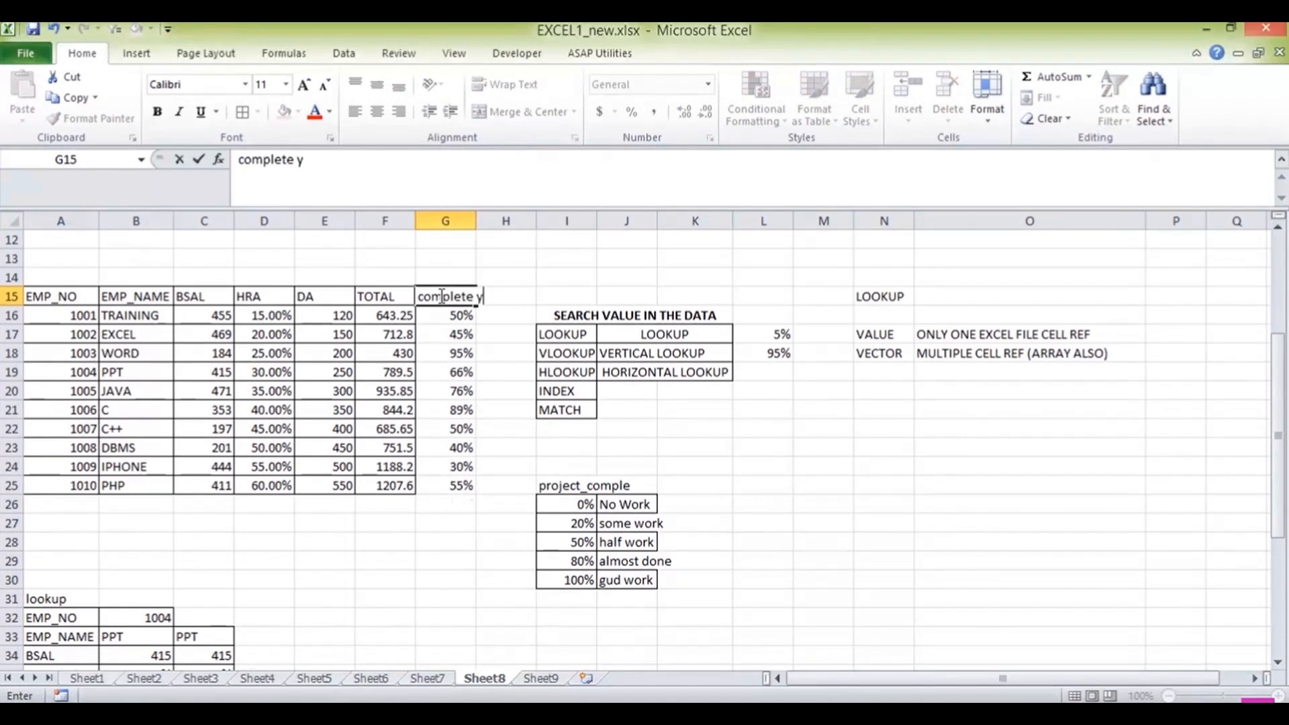
text(our work)
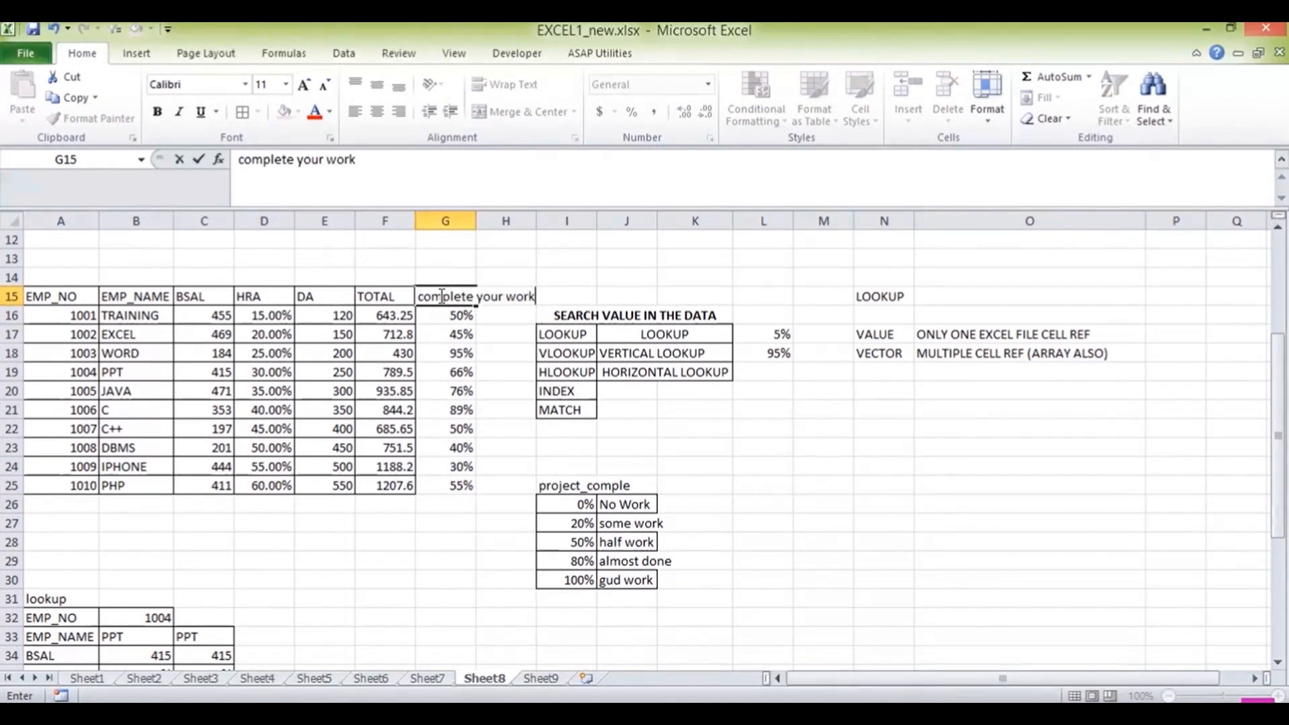
key(Return)
drag(443, 295, 443, 488)
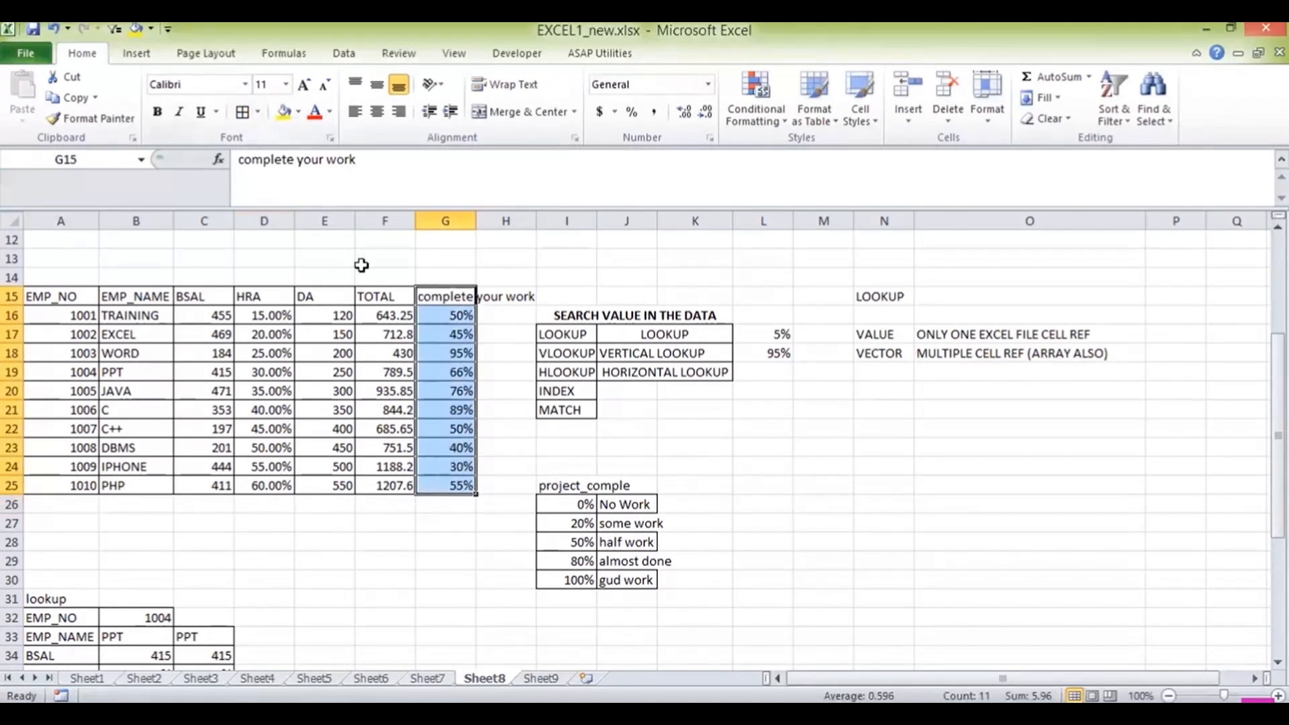
click(453, 294)
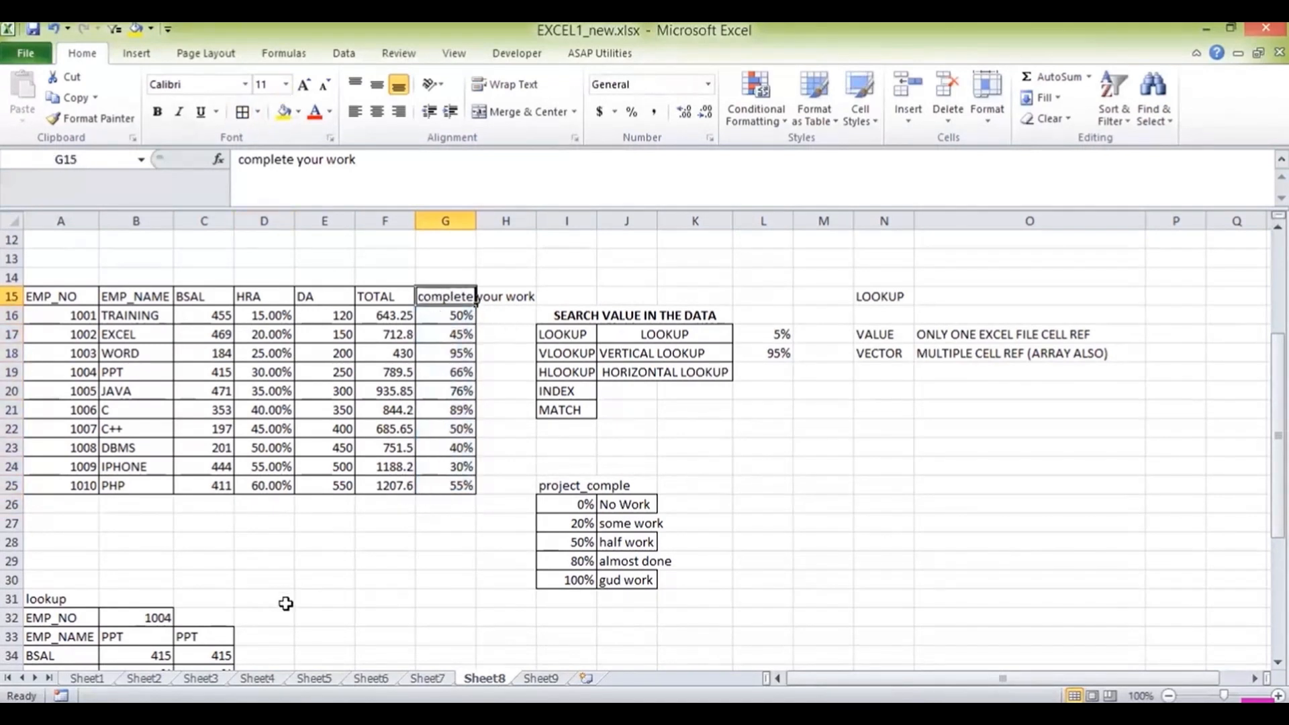
Add the label work completed in cell A38, below the TOTAL row of the lookup block.
click(259, 633)
key(Down)
key(Down)
key(Down)
key(Down)
key(Down)
key(Down)
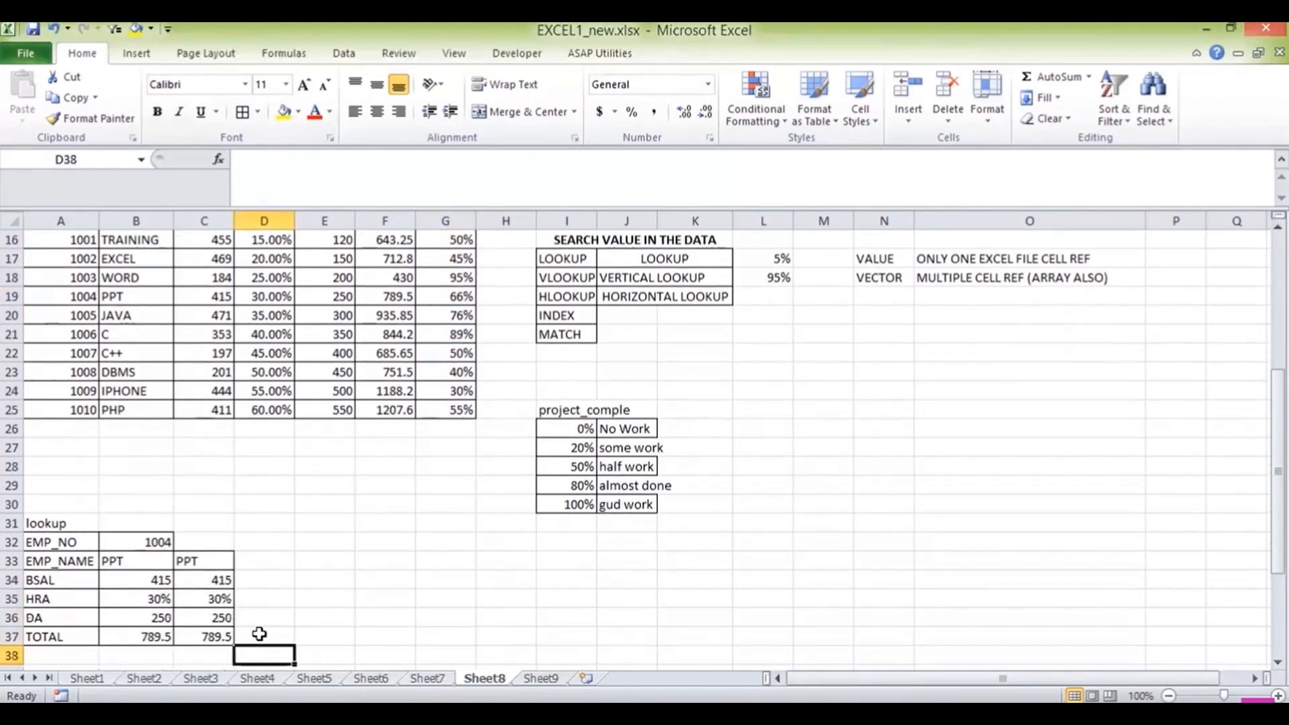
key(Left)
key(Left)
key(Up)
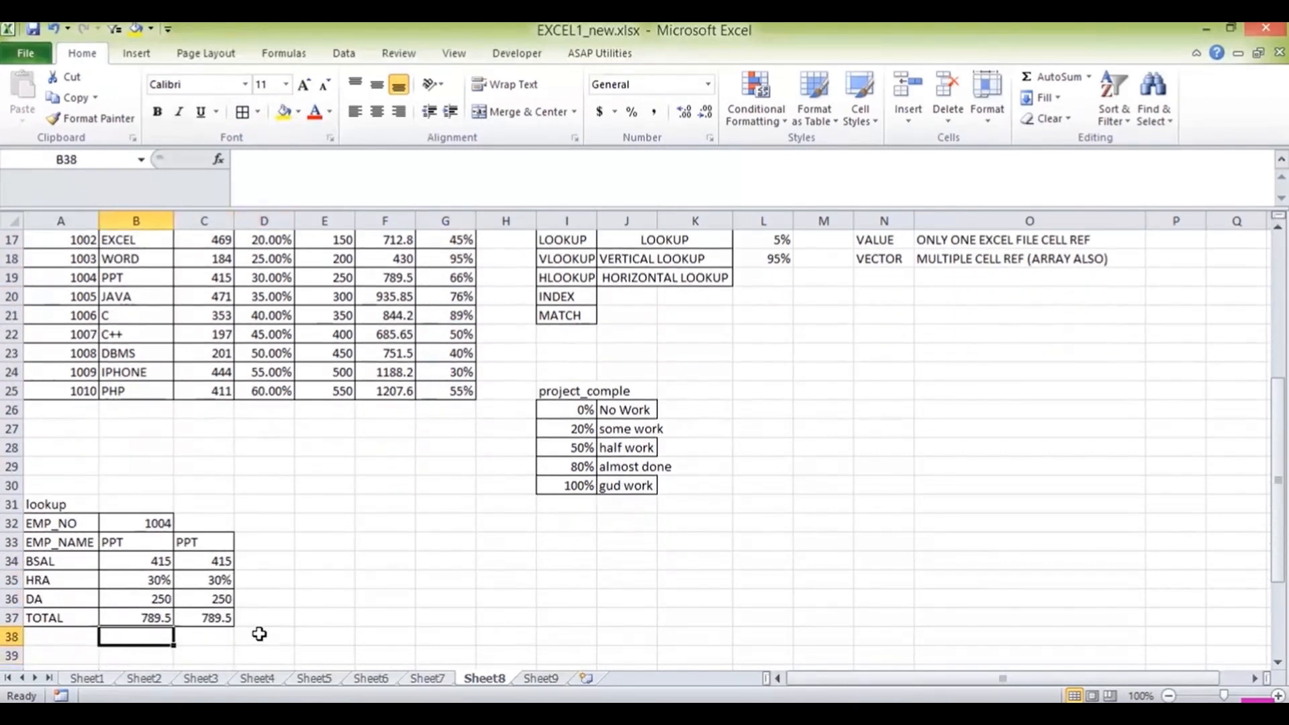
key(Left)
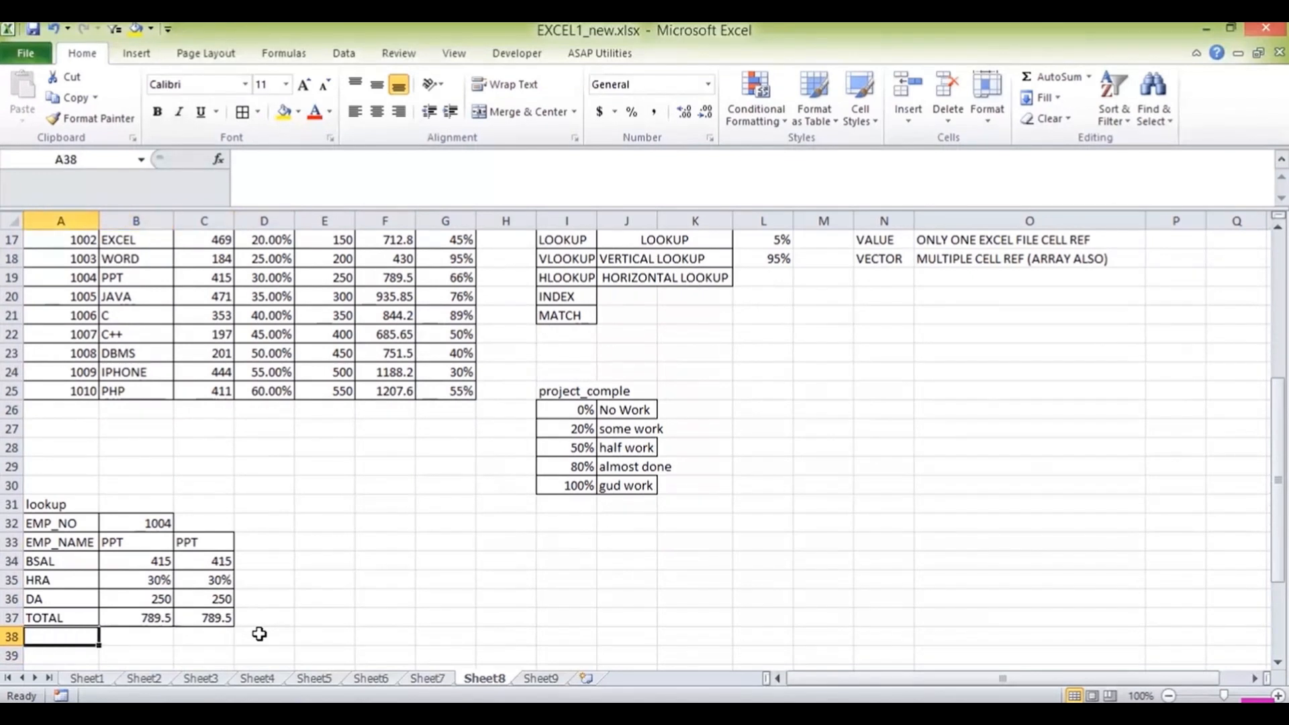
text(work)
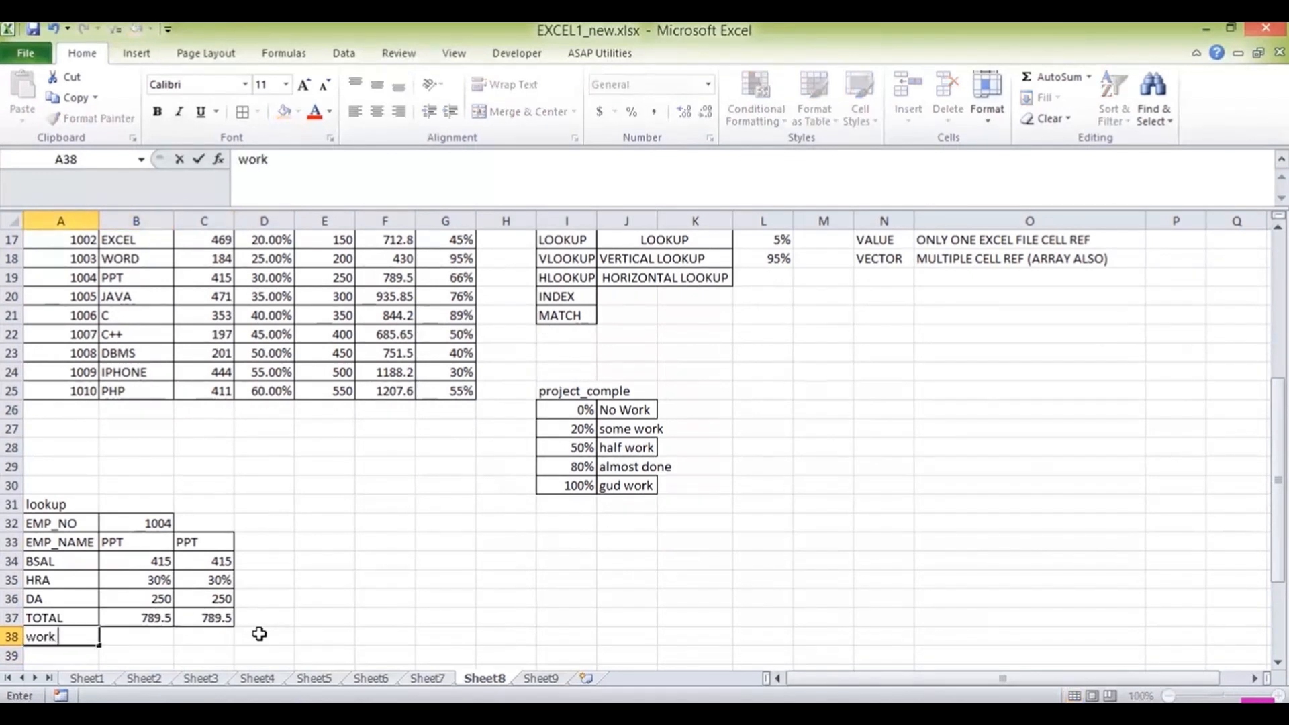
text( completed)
key(Right)
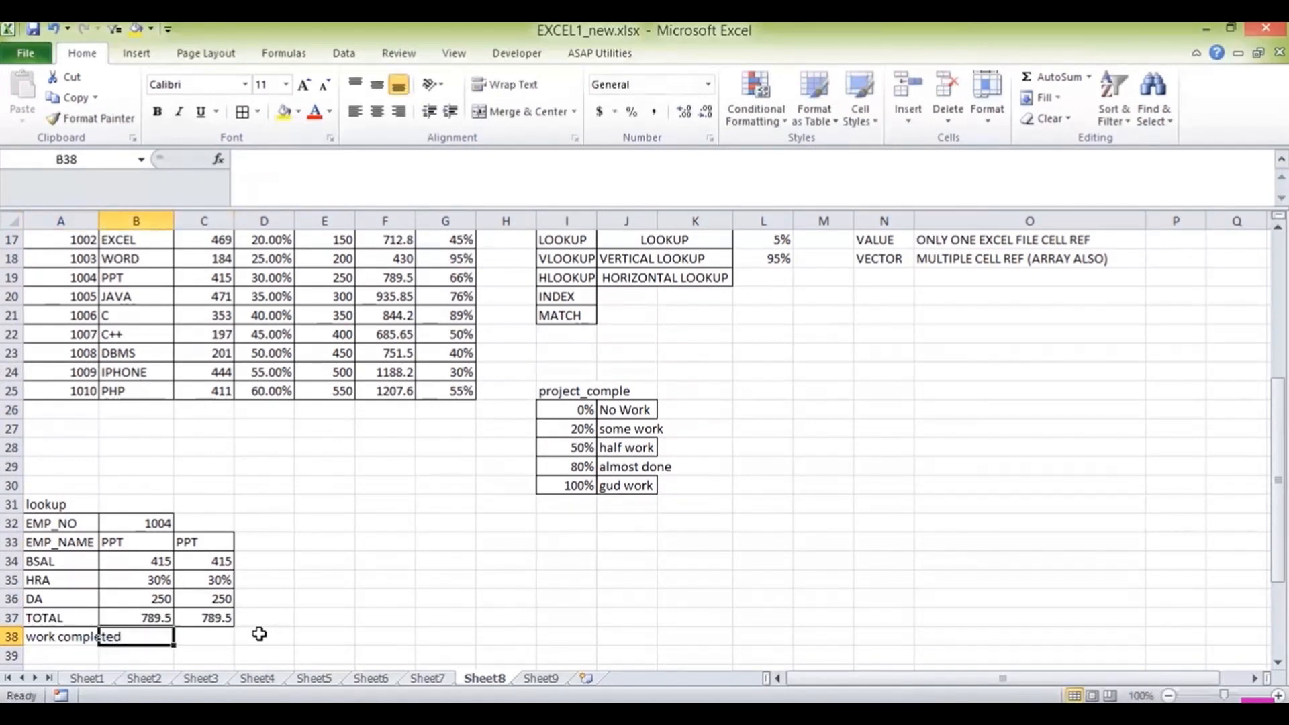
Examine the employee number and the existing lookup formulas in cells B32 to B37.
key(Up)
key(Up)
key(Up)
key(Up)
key(Up)
key(Up)
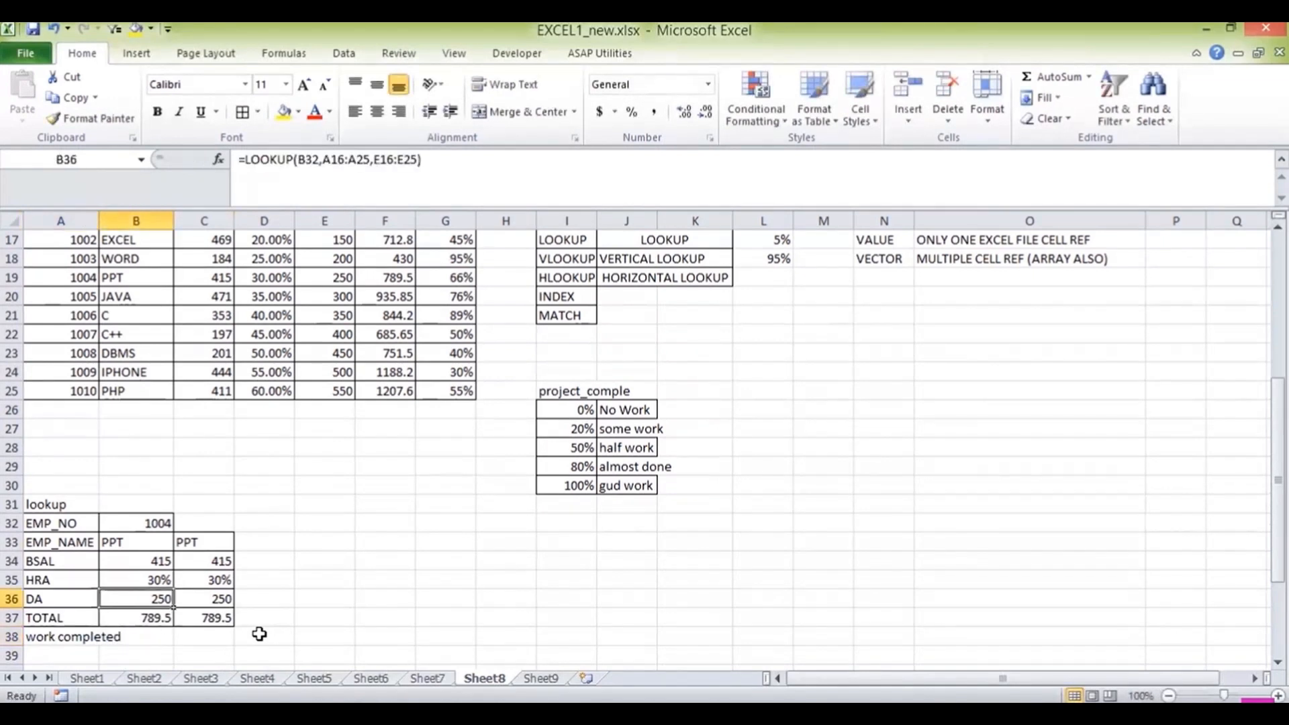
key(Down)
key(Down)
key(Down)
key(Down)
key(Down)
key(Down)
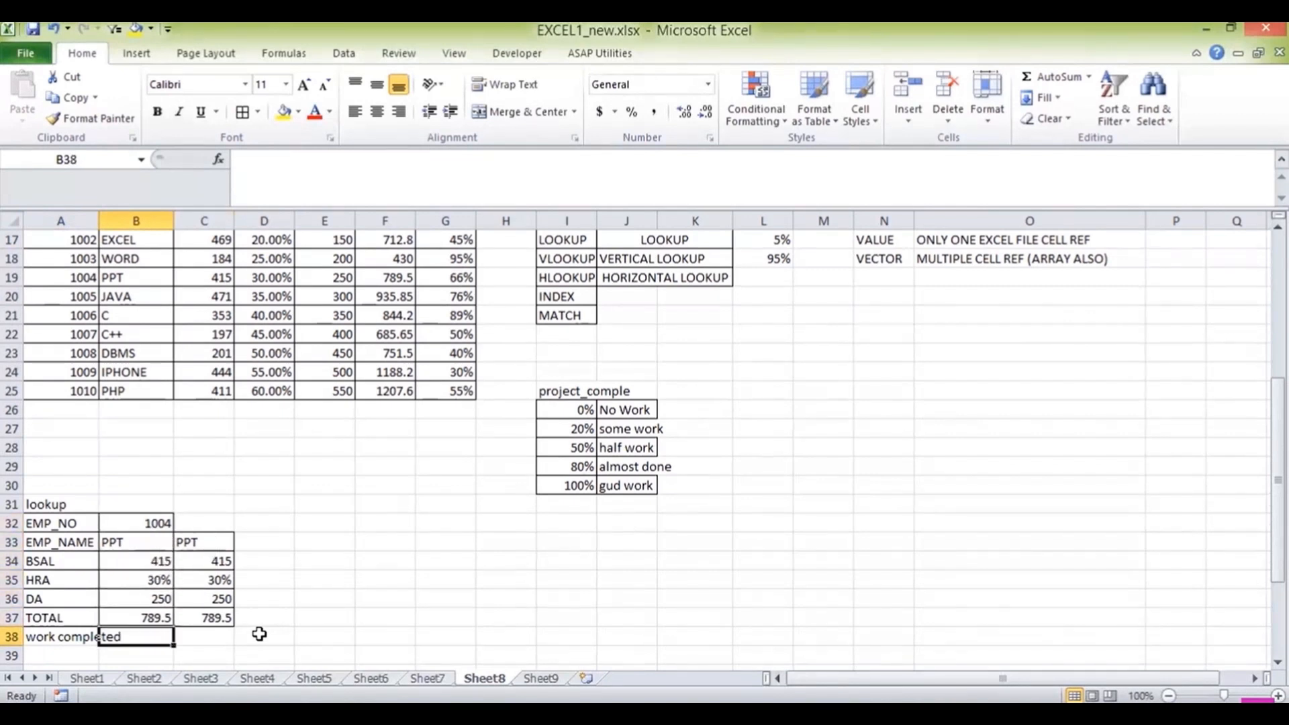
key(Down)
key(Up)
Enter =VLOOKUP(B32,I26:J30,2,TRUE) in cell B38 to look up the employee number in the completion level table with approximate match.
text(=vl)
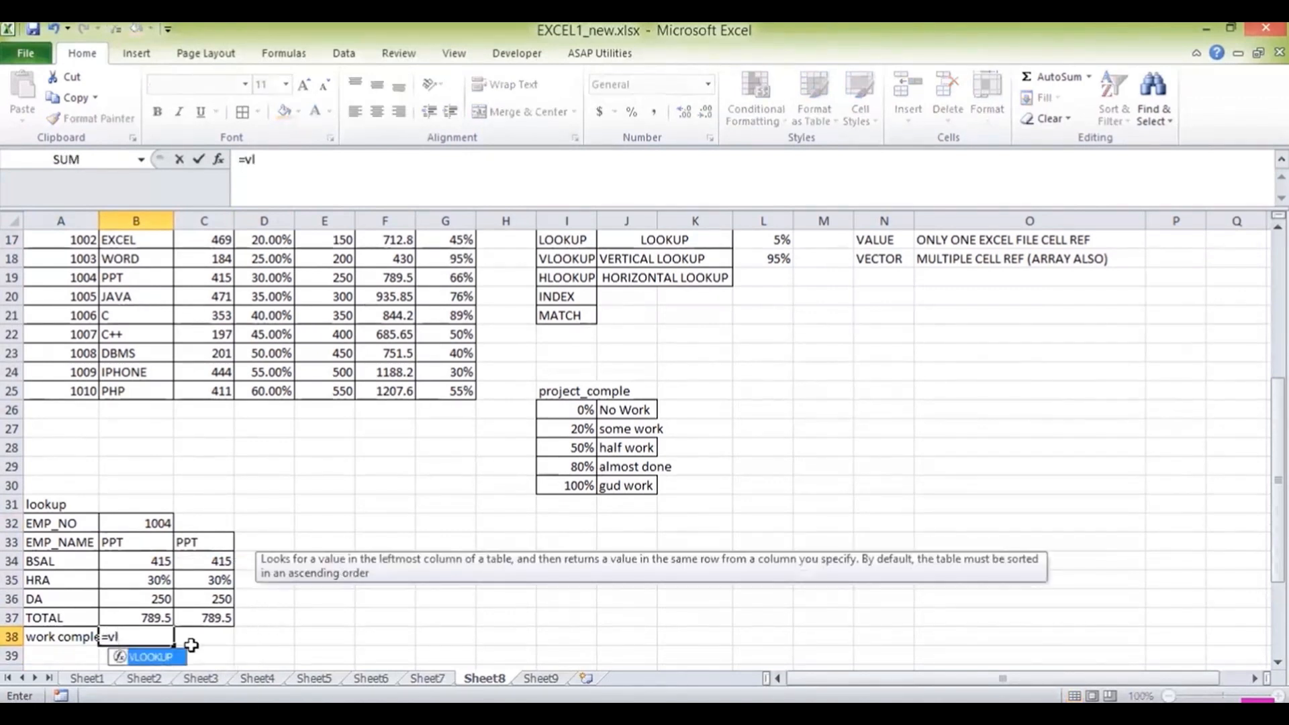
double_click(134, 656)
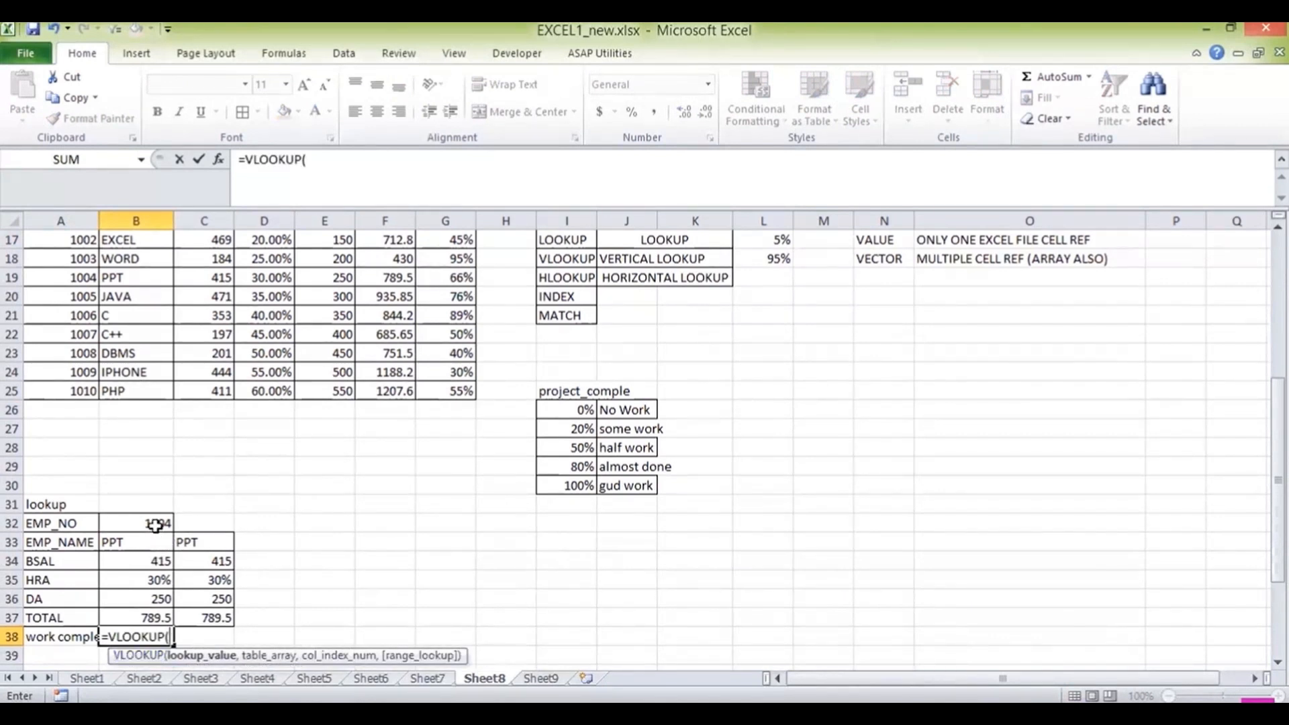
click(156, 525)
text(,)
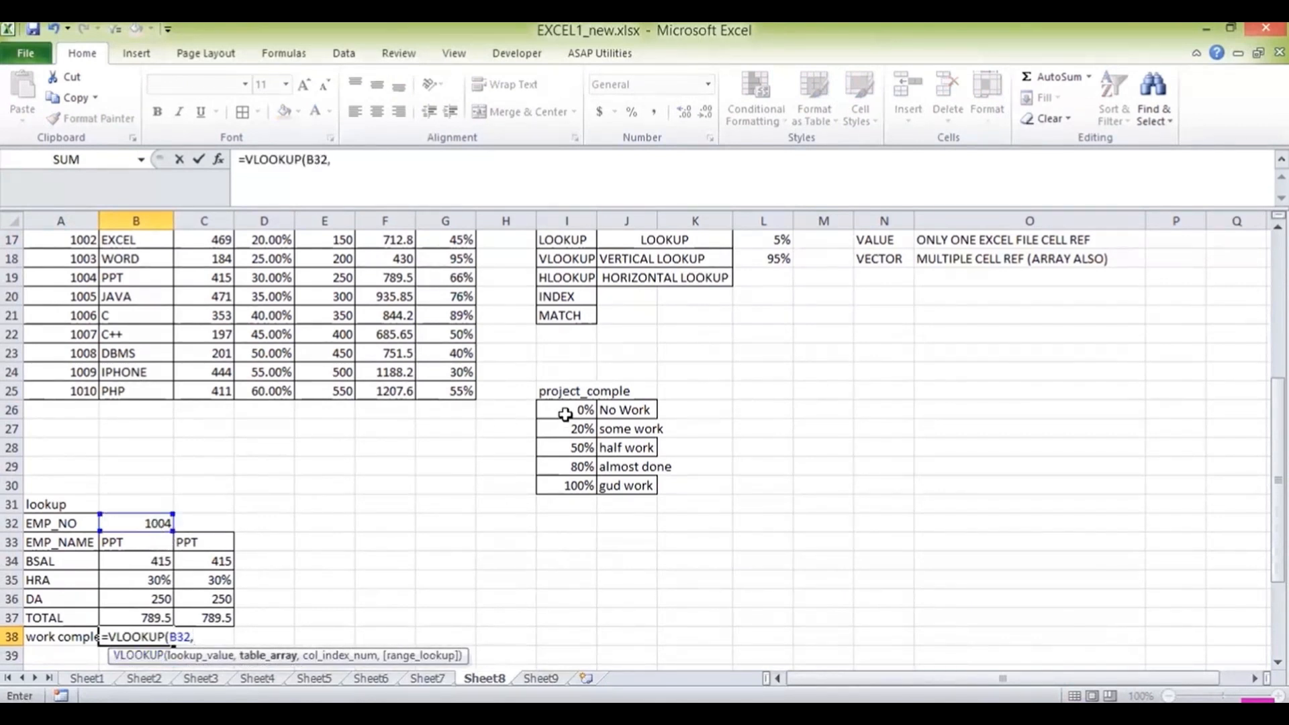
drag(565, 413, 628, 478)
text(,)
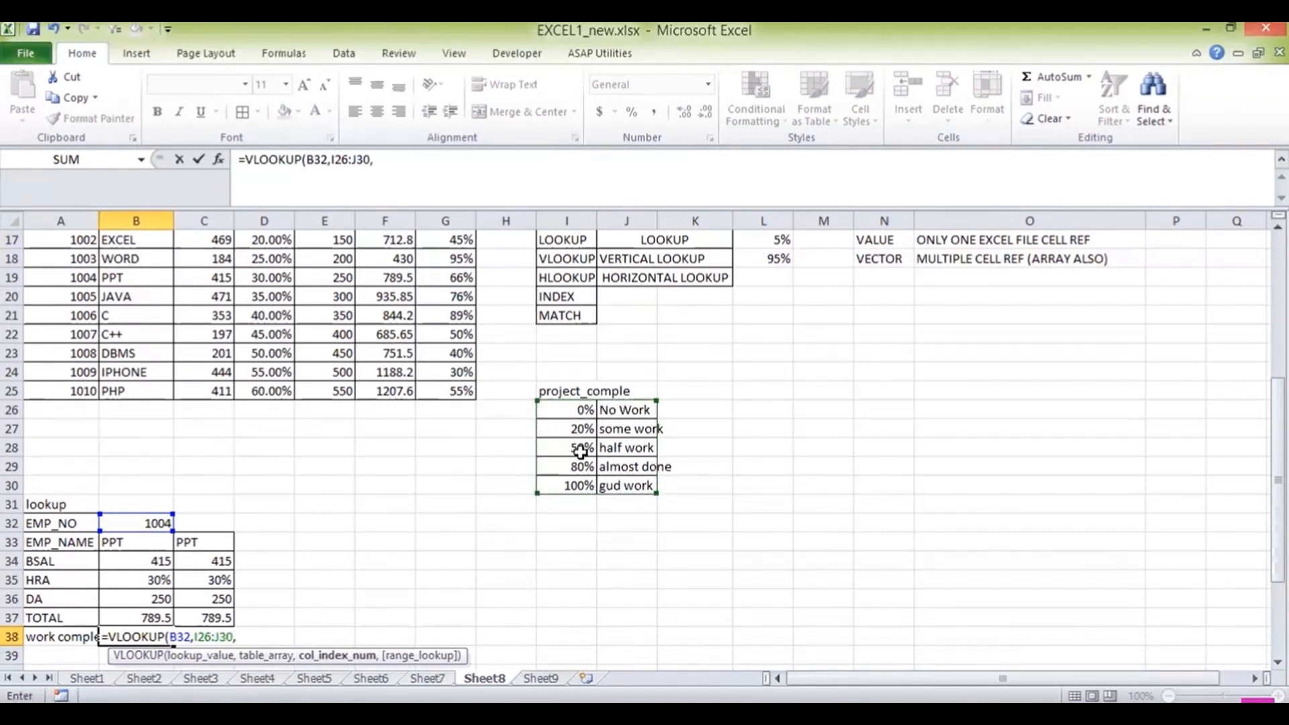
text(2)
text(,)
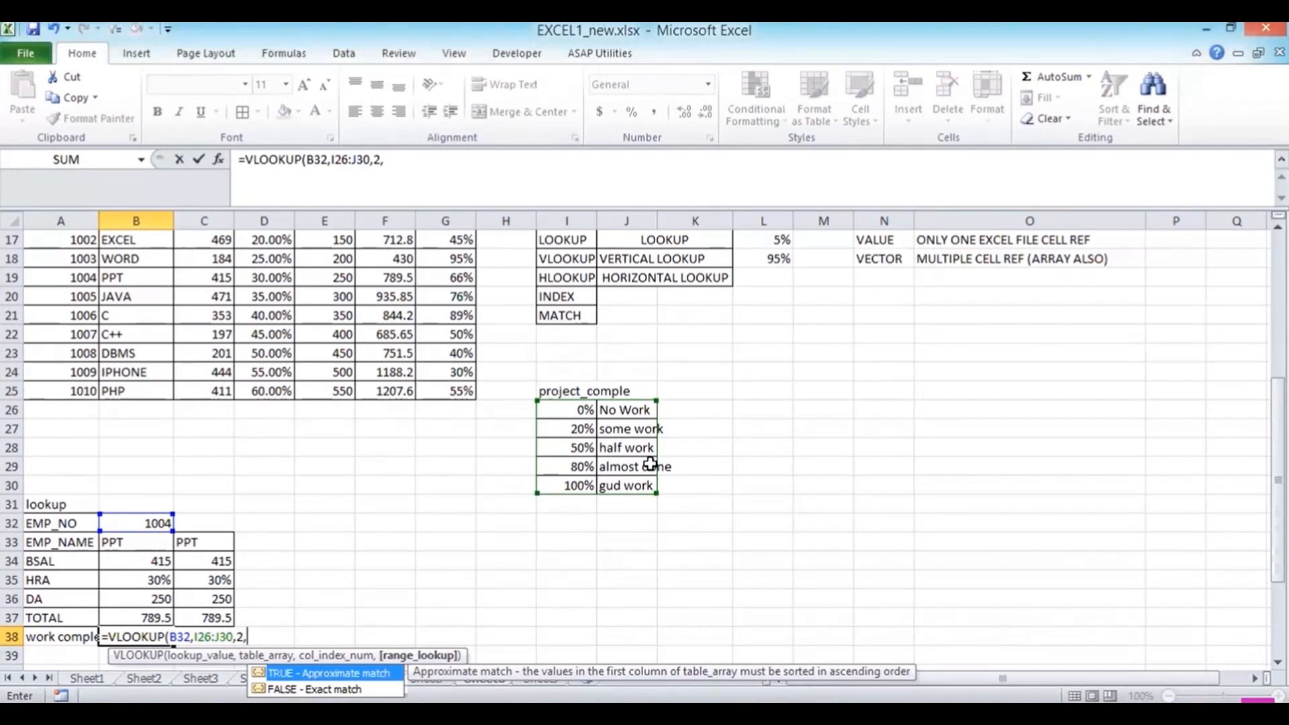
double_click(334, 675)
key(Return)
key(Up)
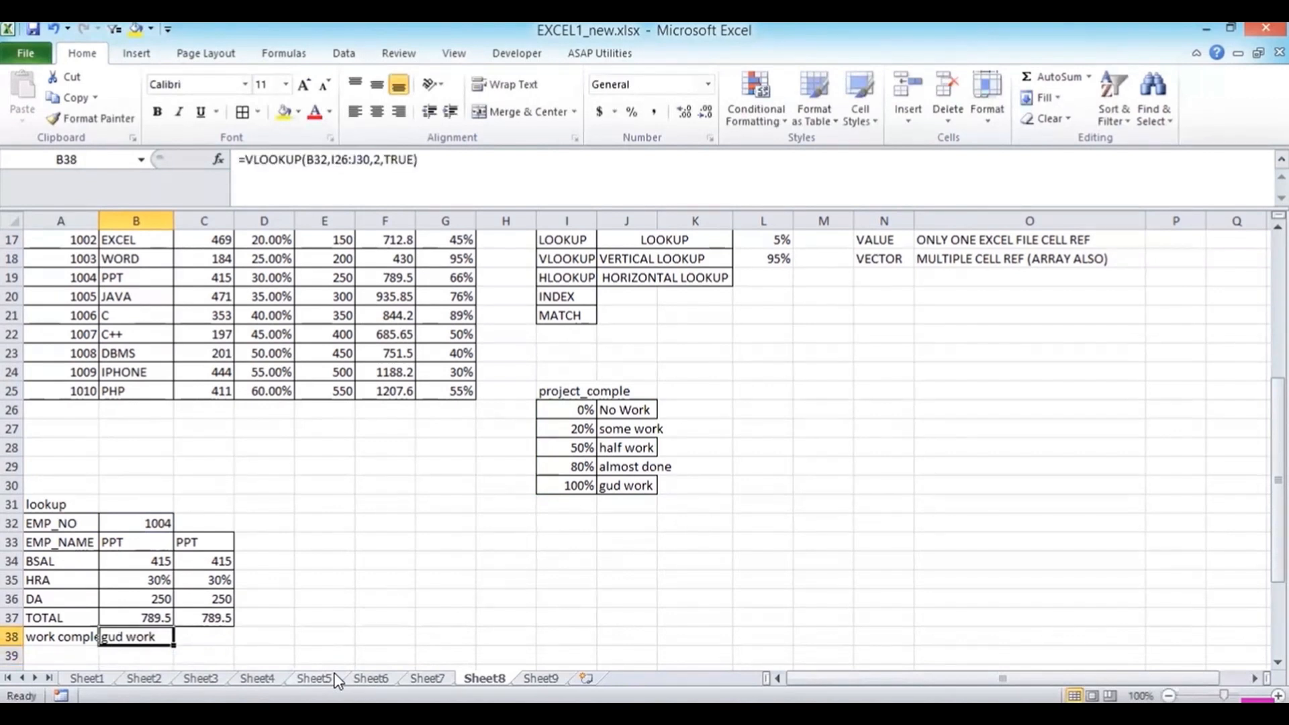
Check the work completed result in B38 against the completion percentage of employee 1004 in cell G19.
key(Left)
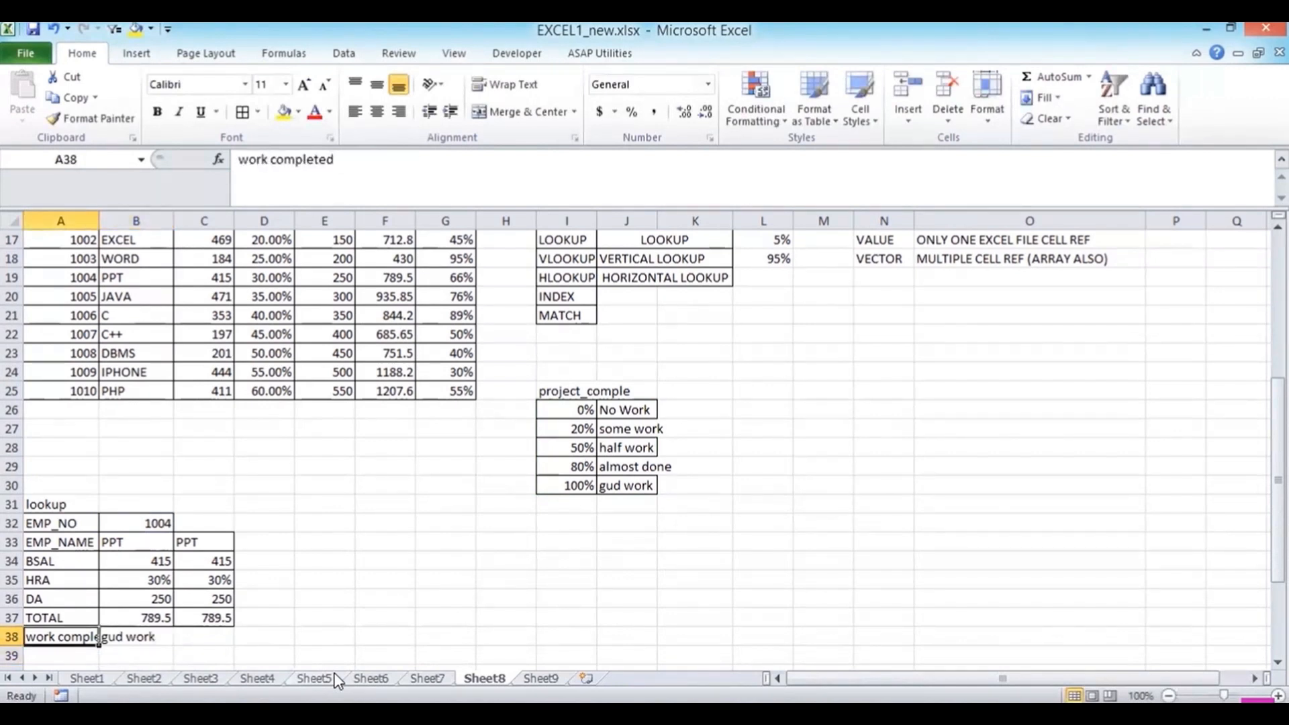
key(Right)
key(Up)
key(Up)
key(Up)
key(Up)
key(Up)
key(Up)
key(Up)
key(Up)
key(Up)
key(Up)
key(Up)
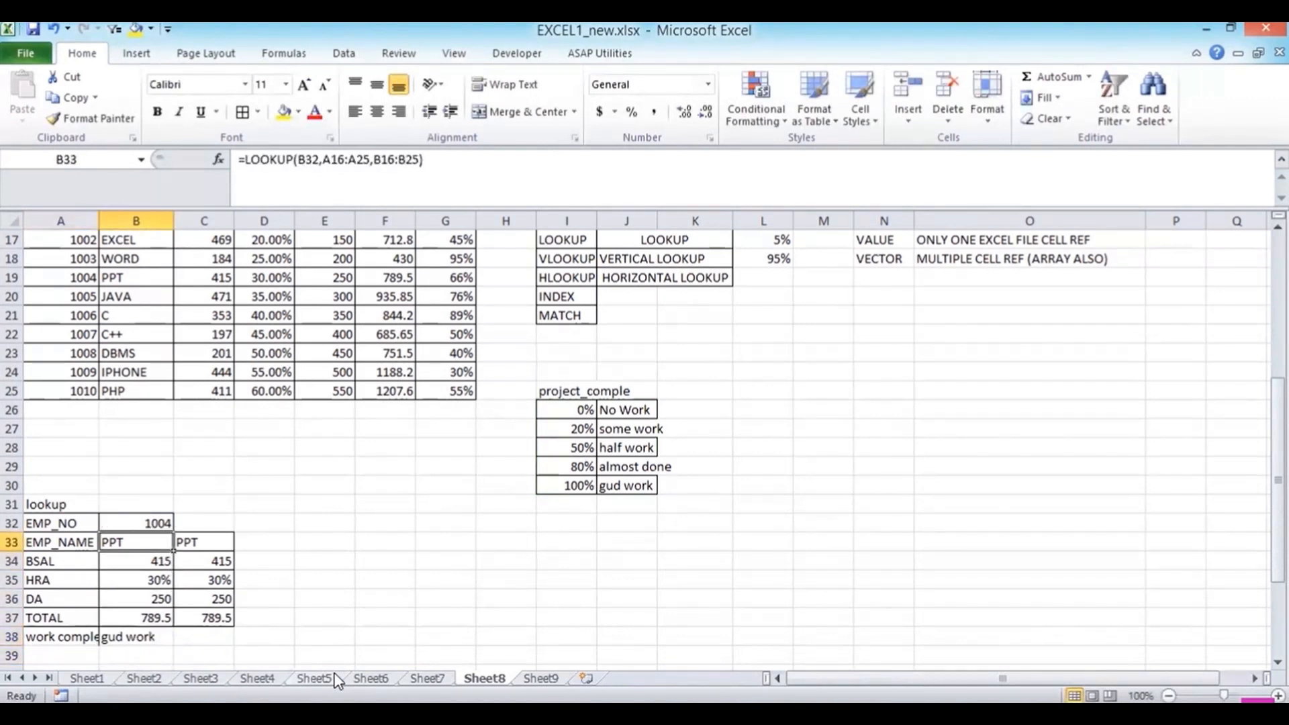
key(Up)
key(Up)
key(Up)
key(Up)
key(Up)
key(Up)
key(Up)
key(Up)
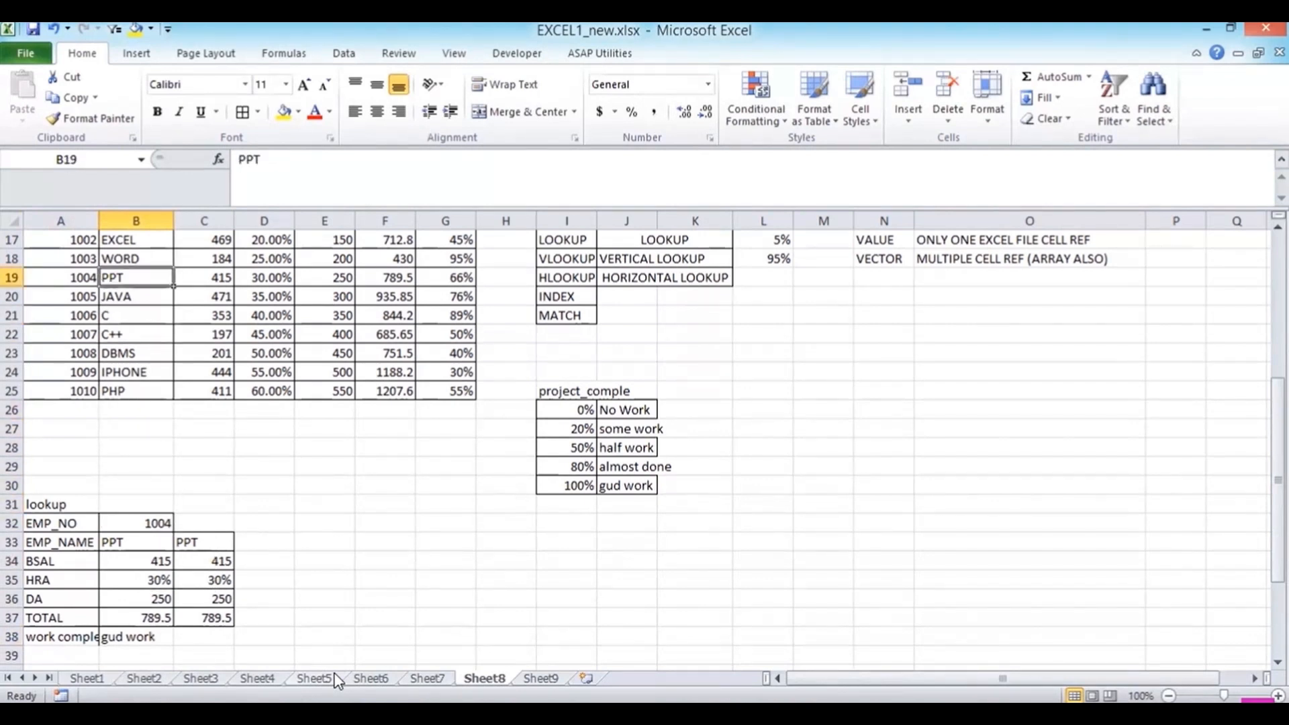
key(Right)
key(Right)
key(Right)
key(Right)
key(Right)
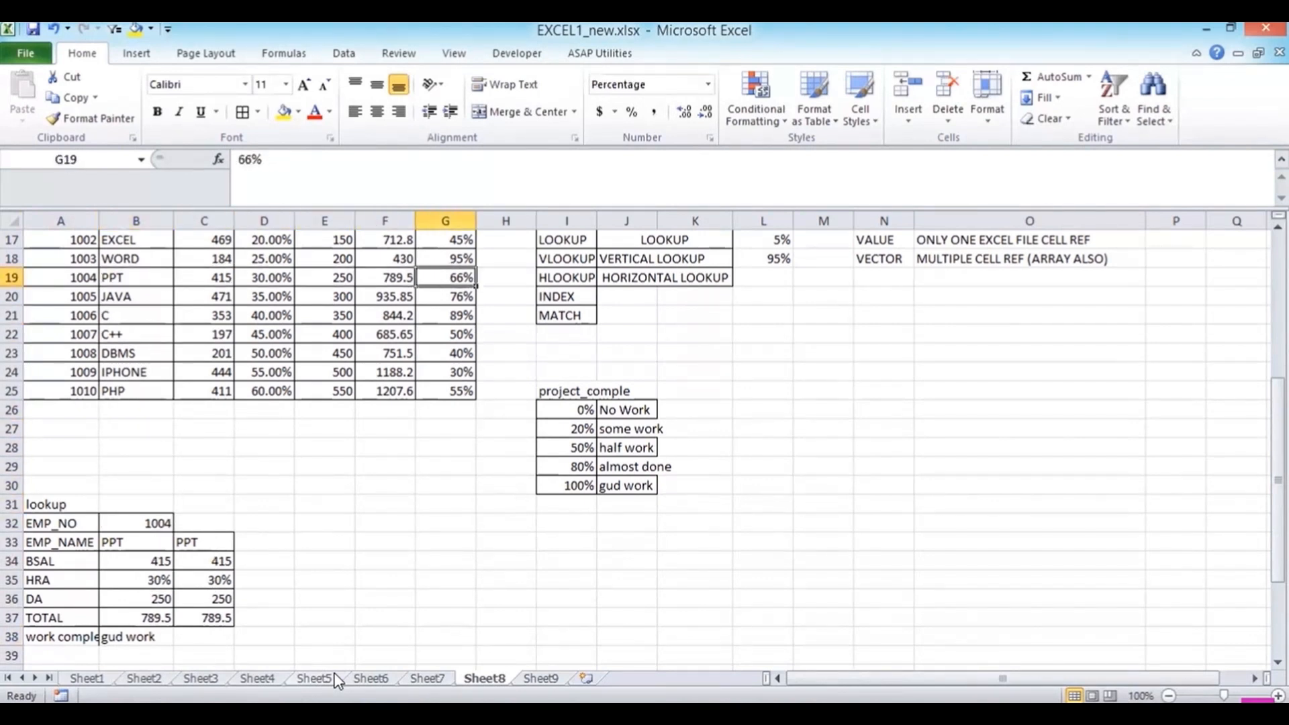
Clear the work completed label and its lookup formula from cells A38 and B38.
key(Down)
key(Down)
key(Down)
key(Down)
key(Down)
key(Down)
key(Down)
key(Down)
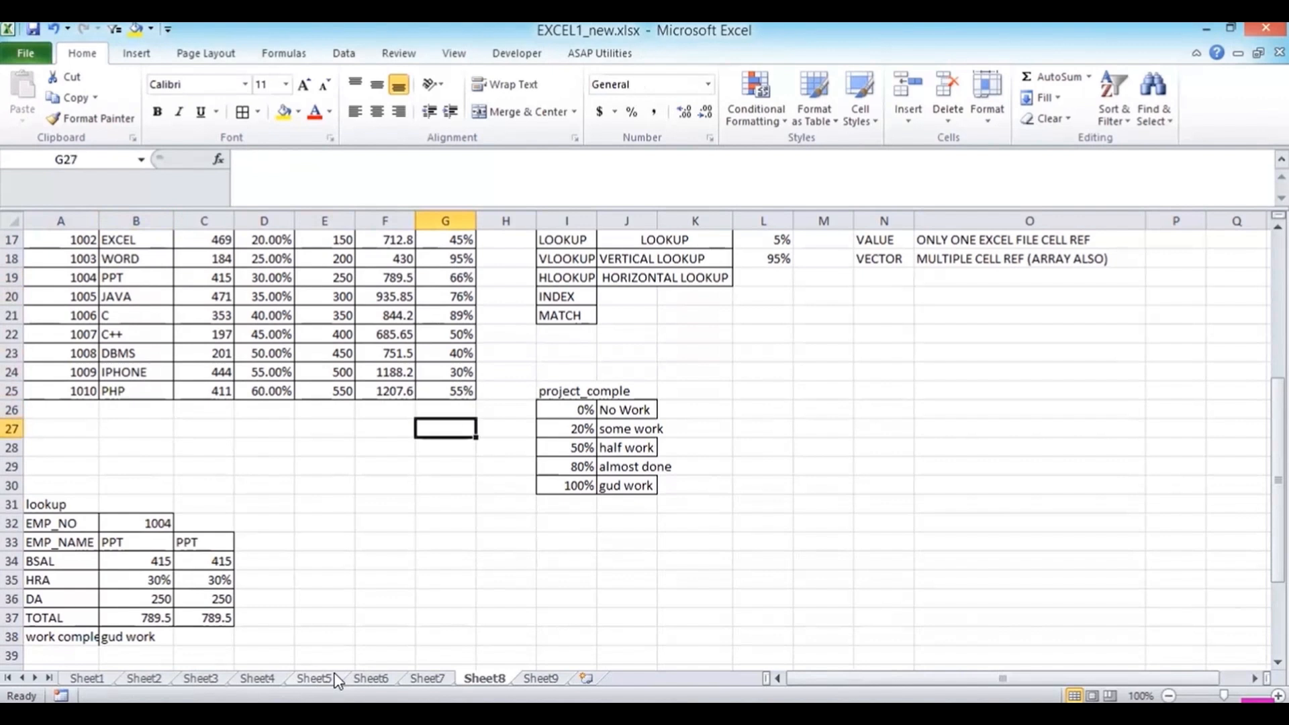
key(Down)
key(Down)
key(Down)
key(Down)
key(Down)
key(Down)
key(Down)
key(Down)
key(Down)
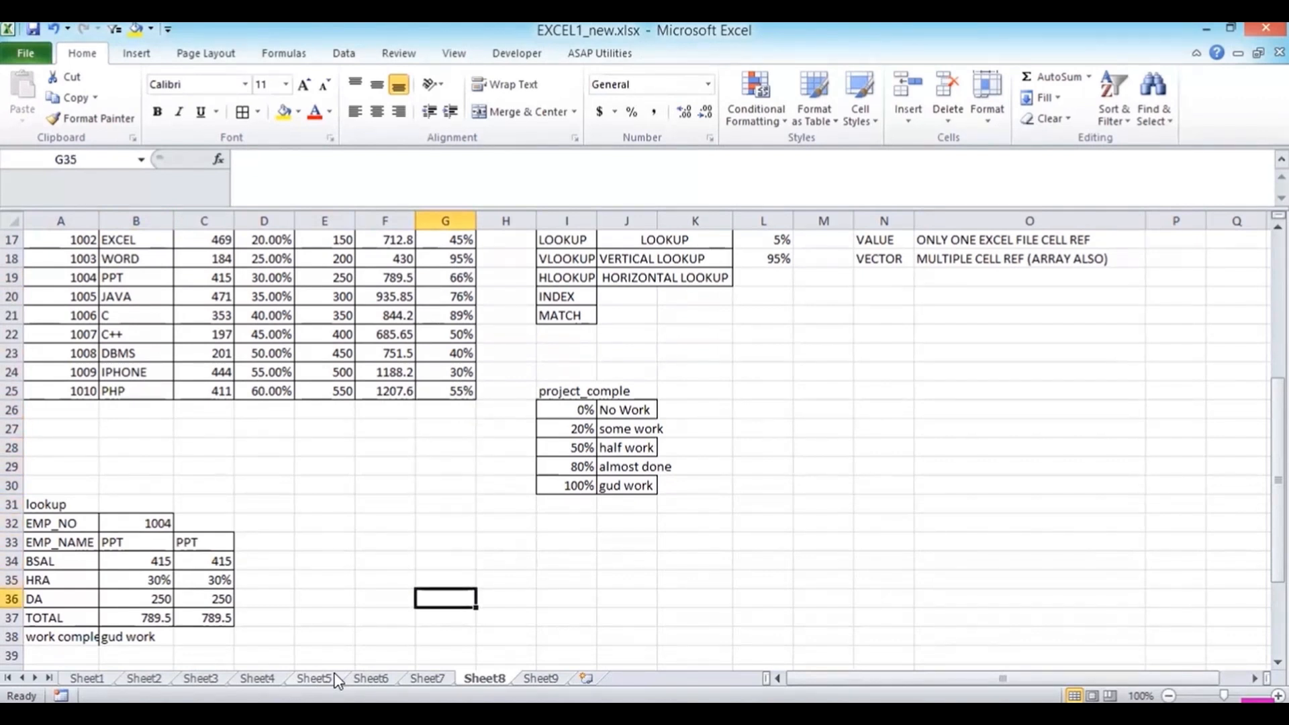
key(Down)
key(Down)
key(Left)
key(Left)
key(Left)
key(Left)
key(Left)
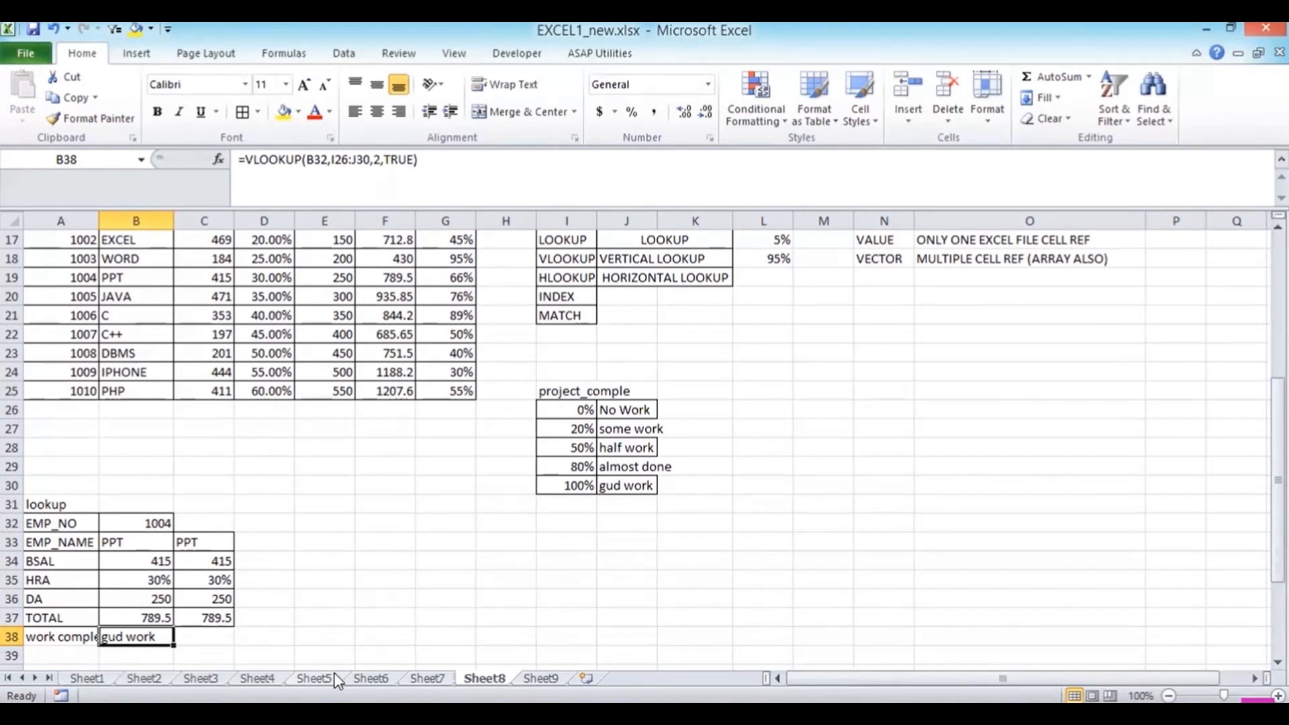
key(Left)
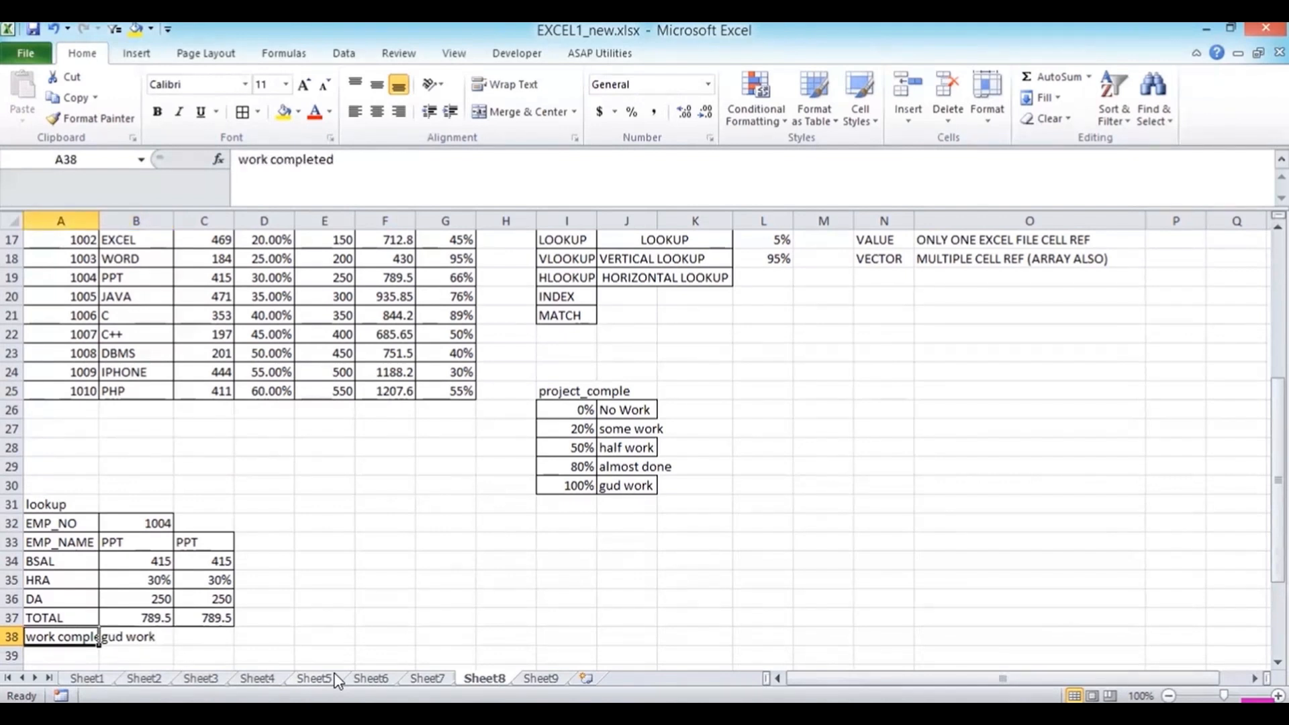
key(shift+Right)
key(Delete)
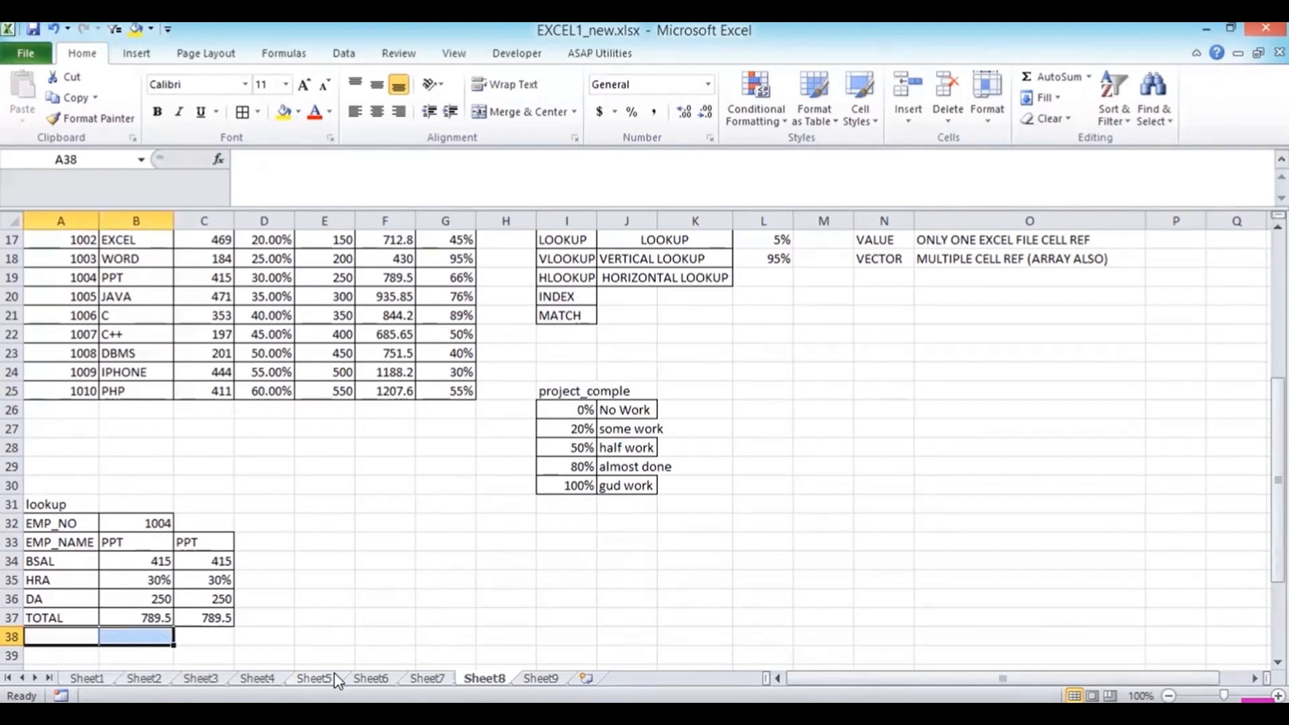
Enter the label complete per% in cell A38, below the TOTAL row of the lookup block.
key(Right)
key(Left)
text(complete)
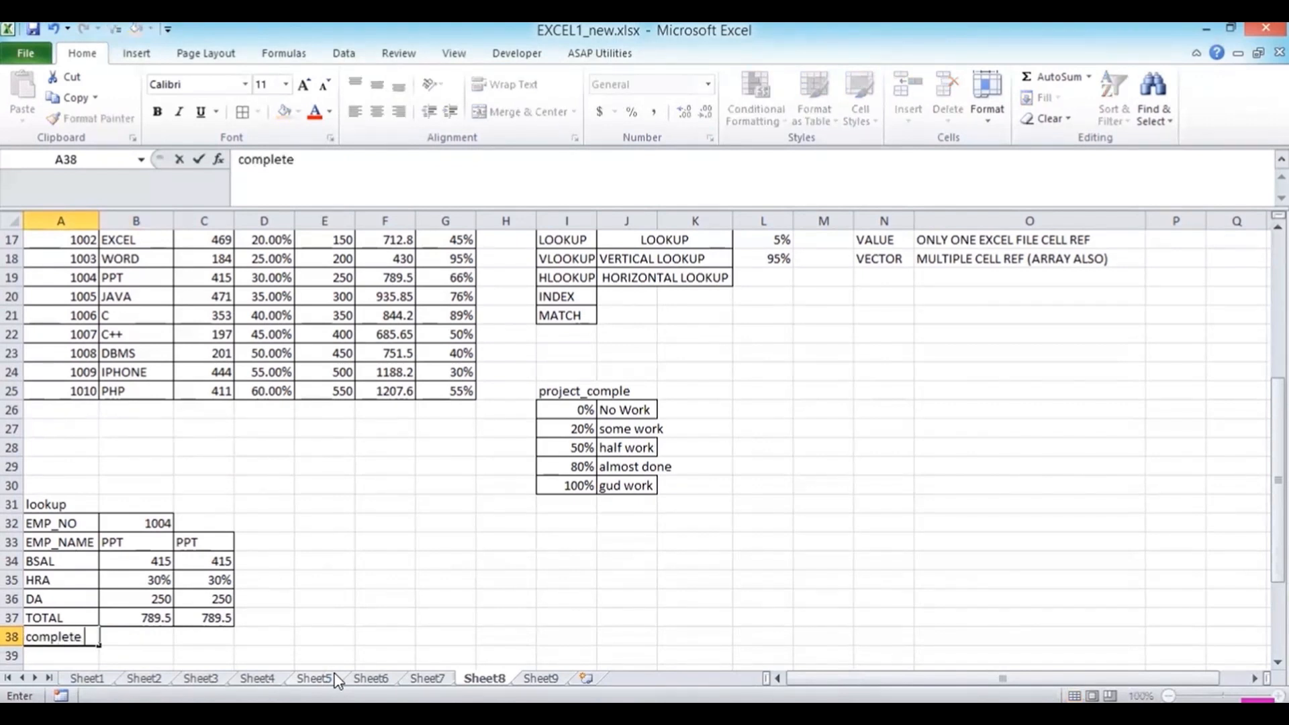
text( per%)
key(Return)
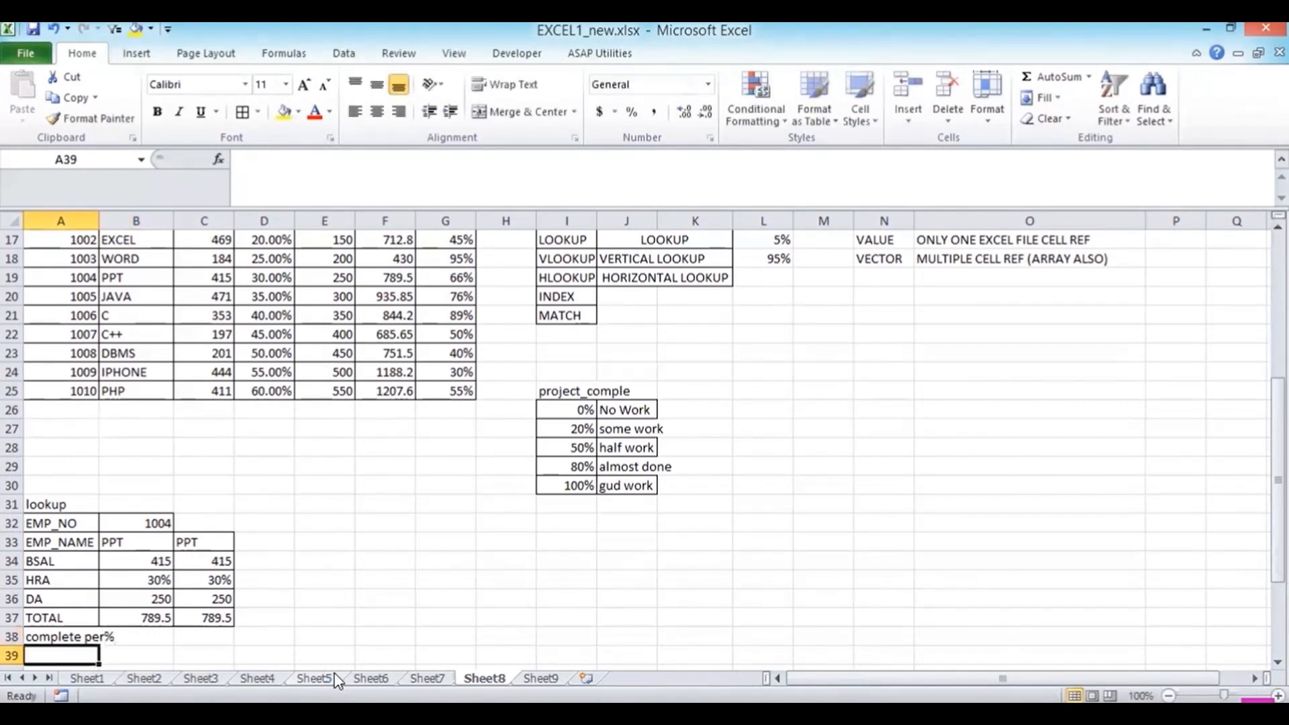
Enter =VLOOKUP(B32,A15:G25,7,FALSE) in cell B38 to fetch the employee's completion percentage, and format the cell as a percentage.
key(Up)
key(Right)
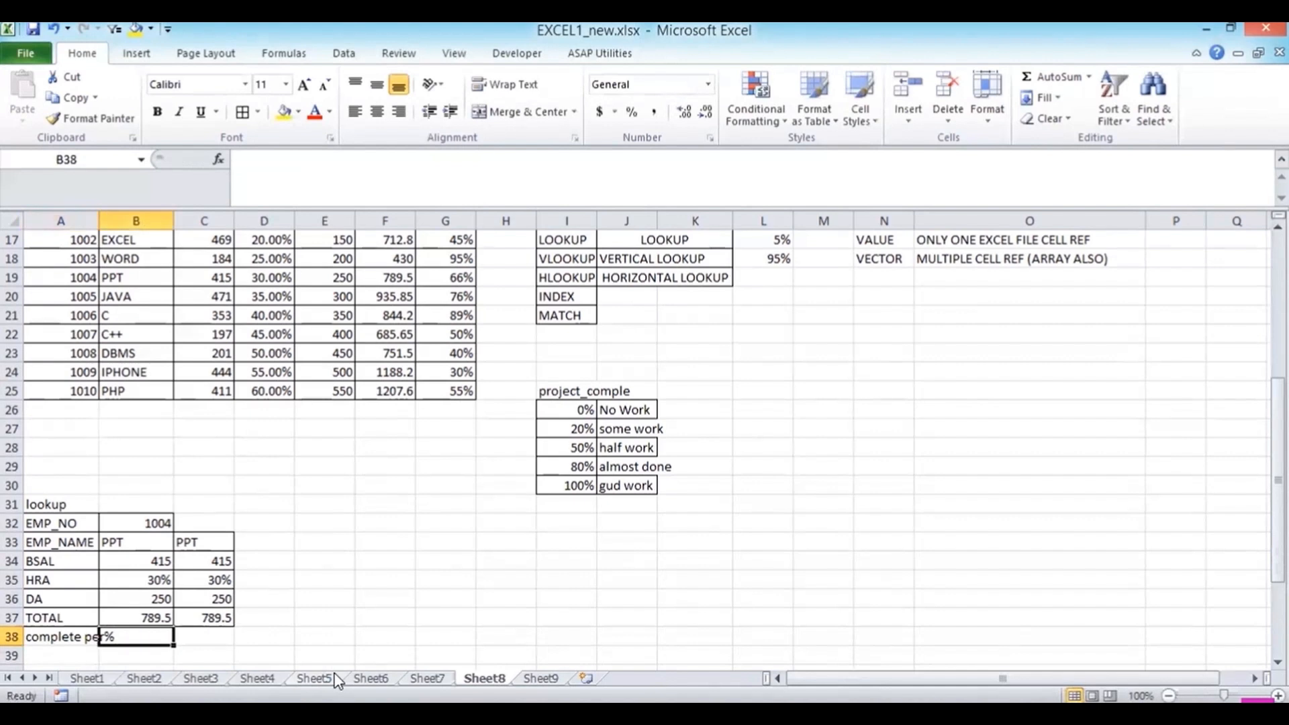
click(206, 619)
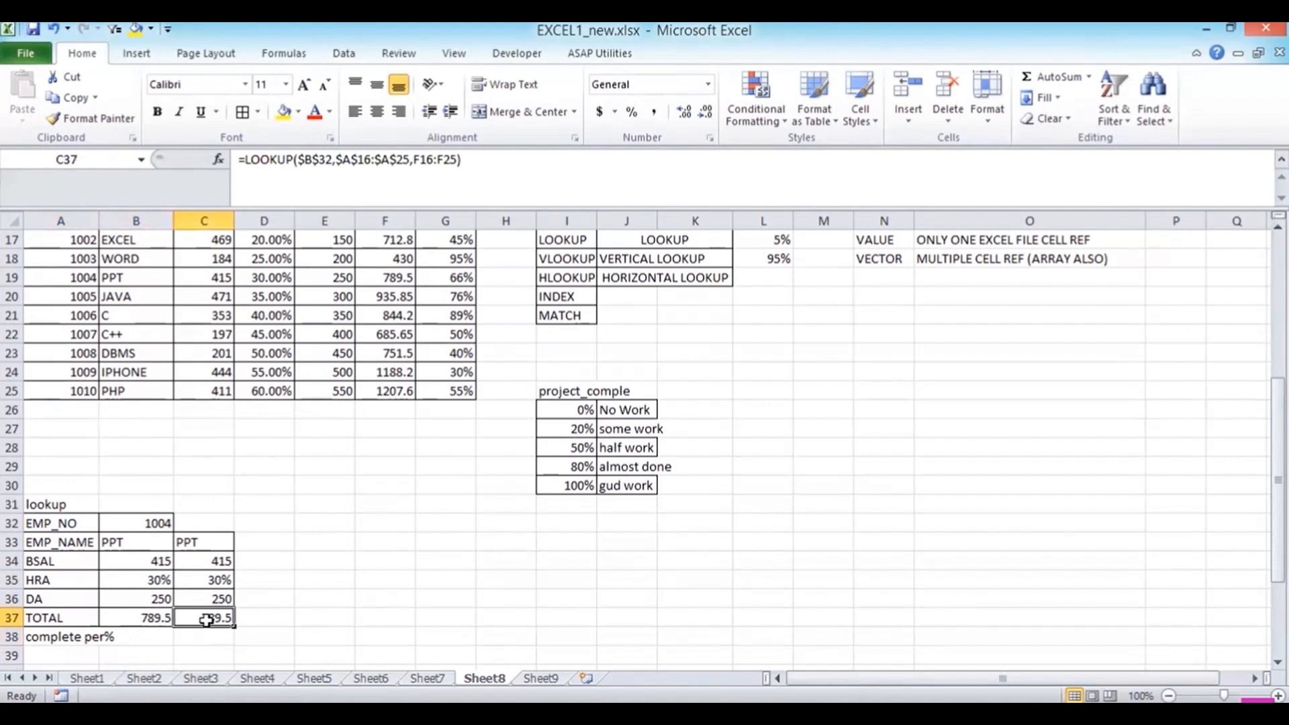
click(151, 637)
text(=)
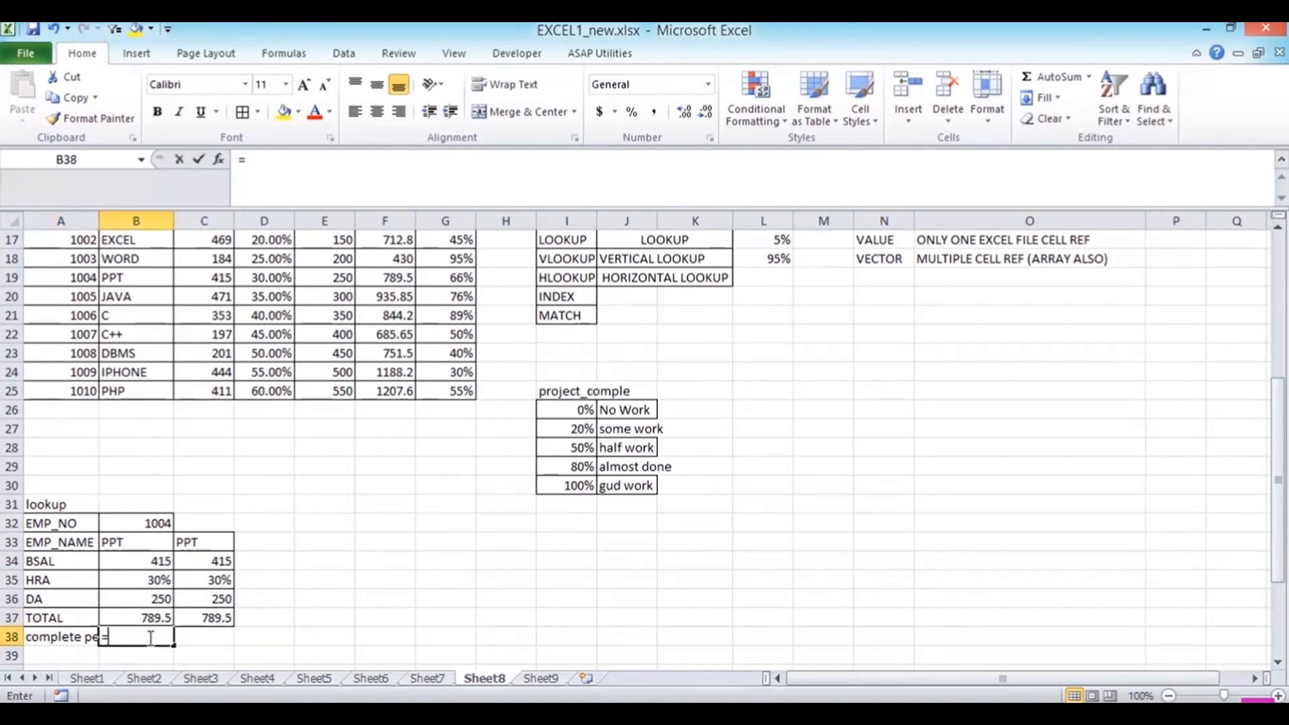
text(vloo)
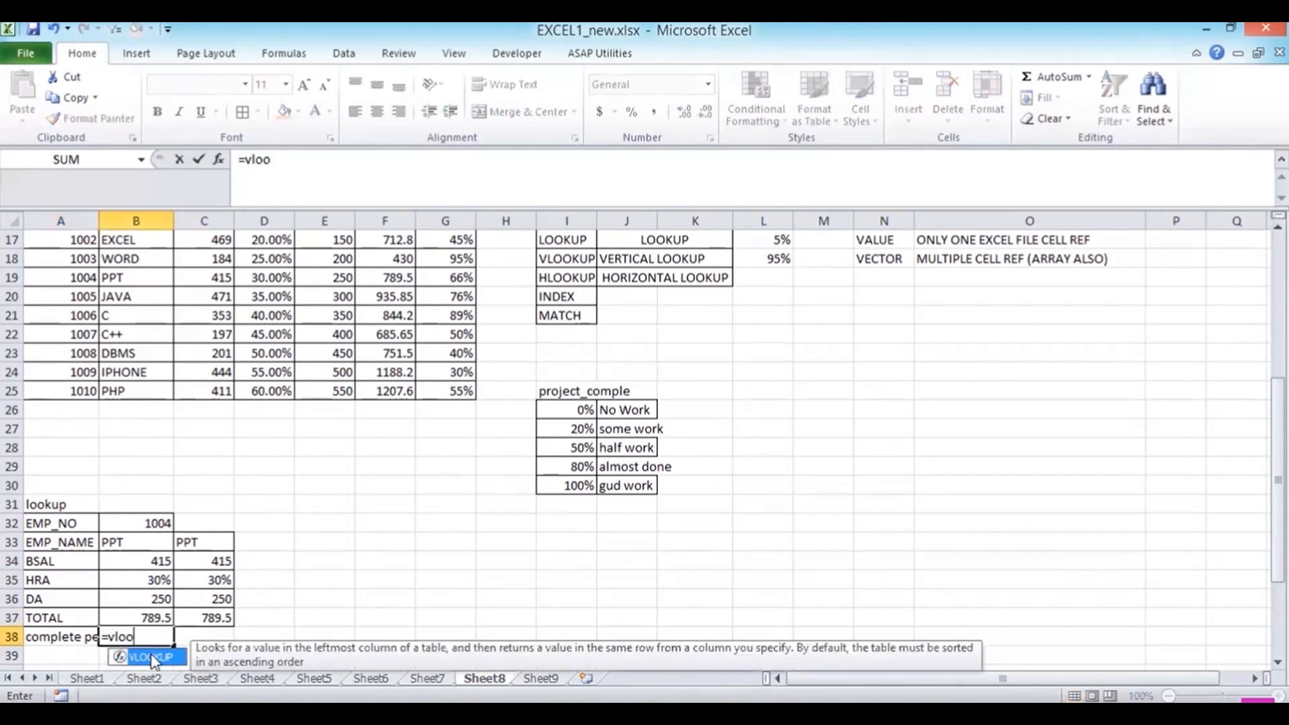
double_click(153, 657)
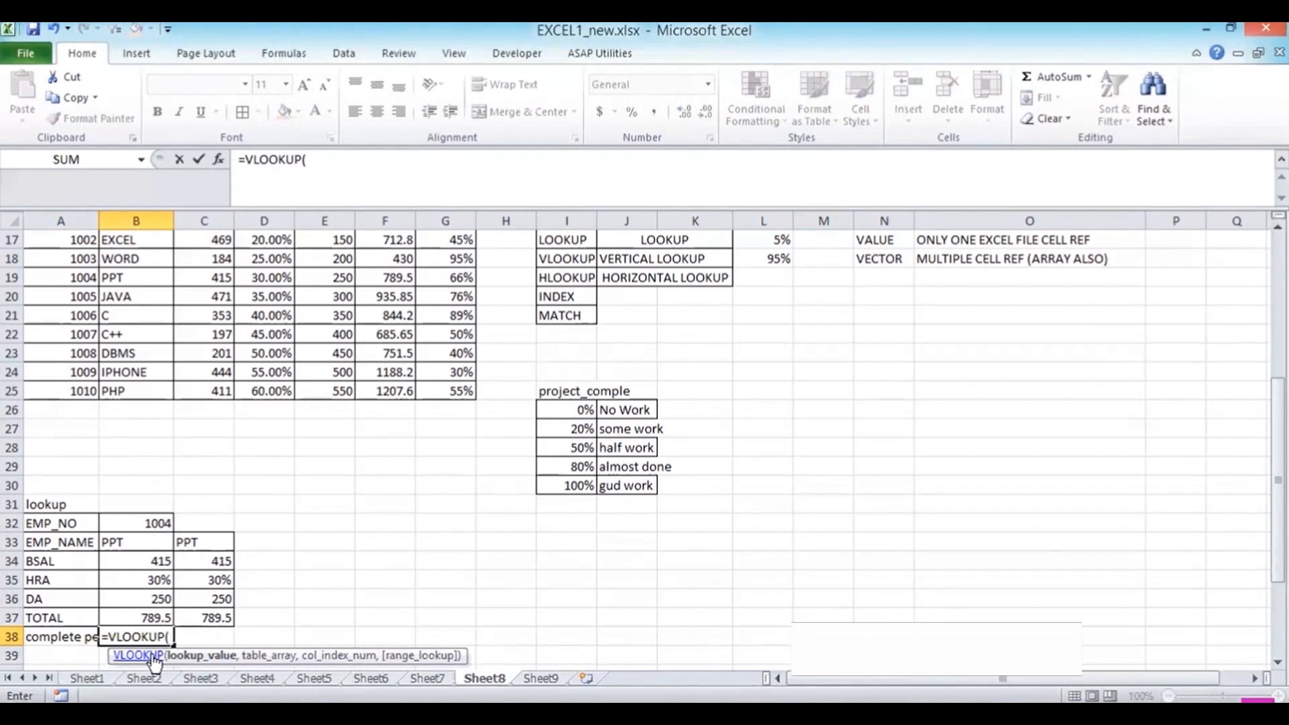
click(147, 522)
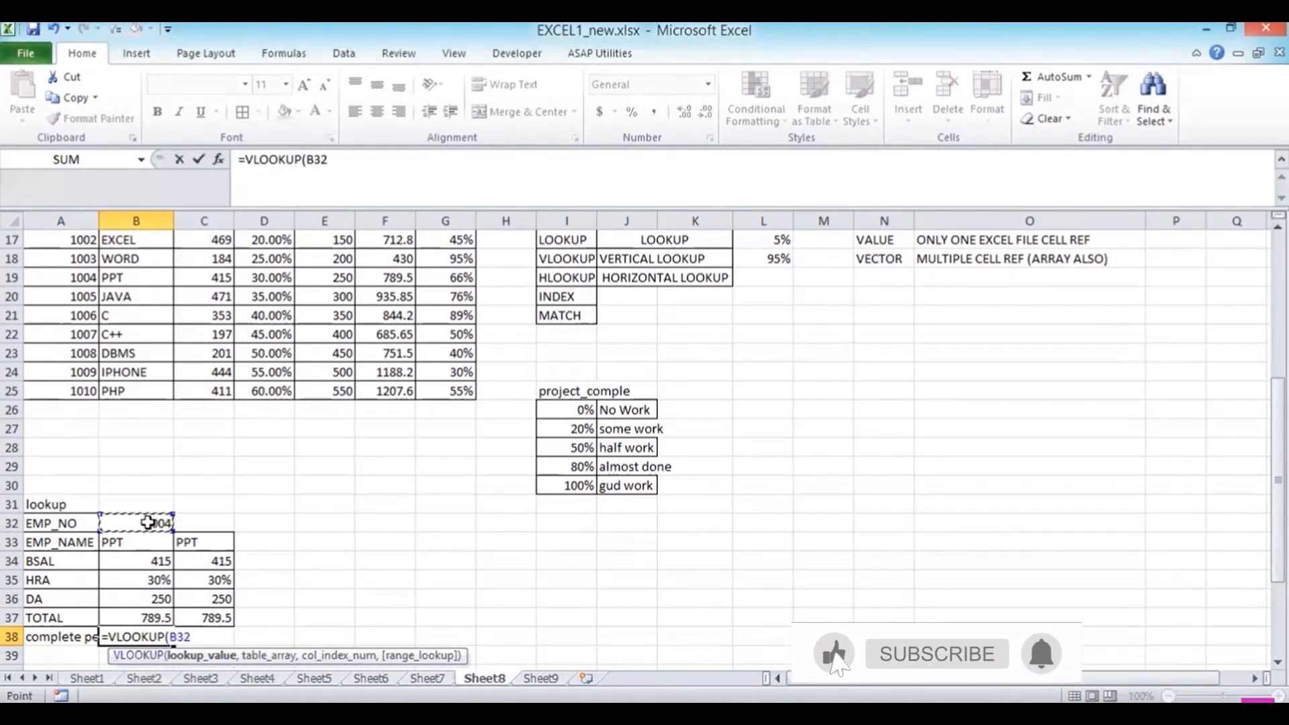
text(,)
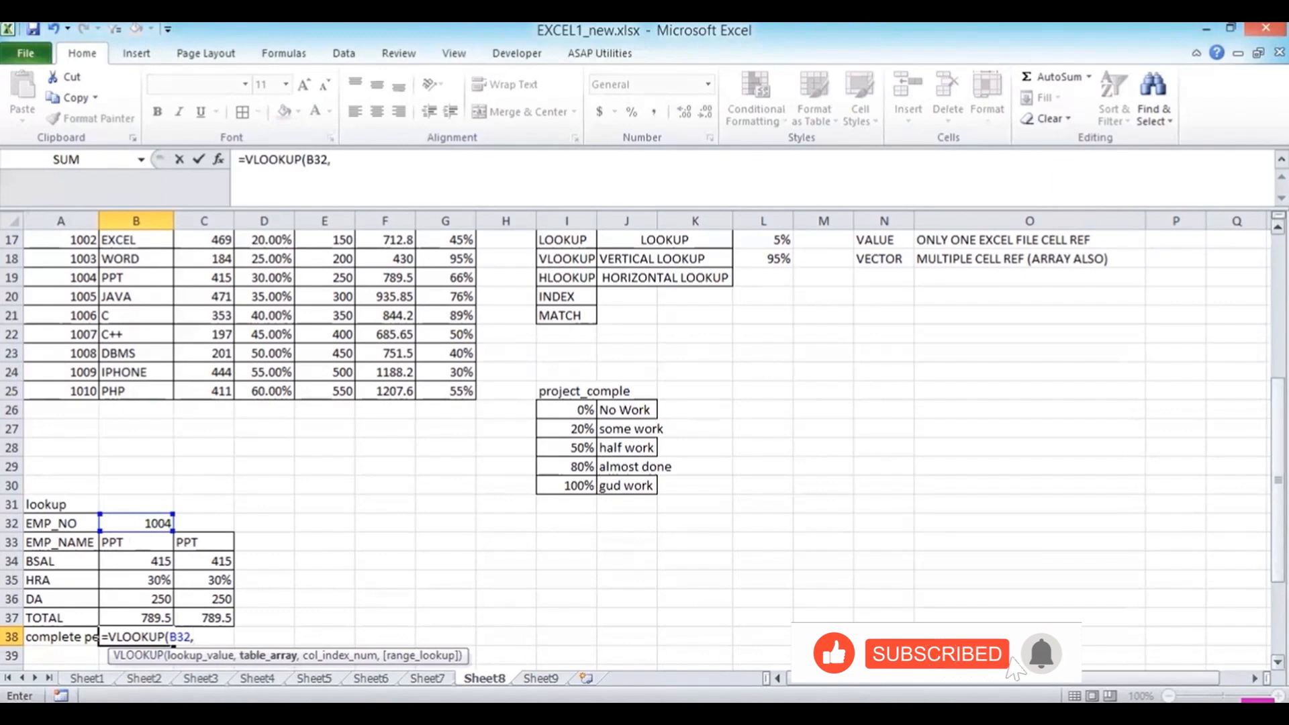
scroll(54, 369, up, 3)
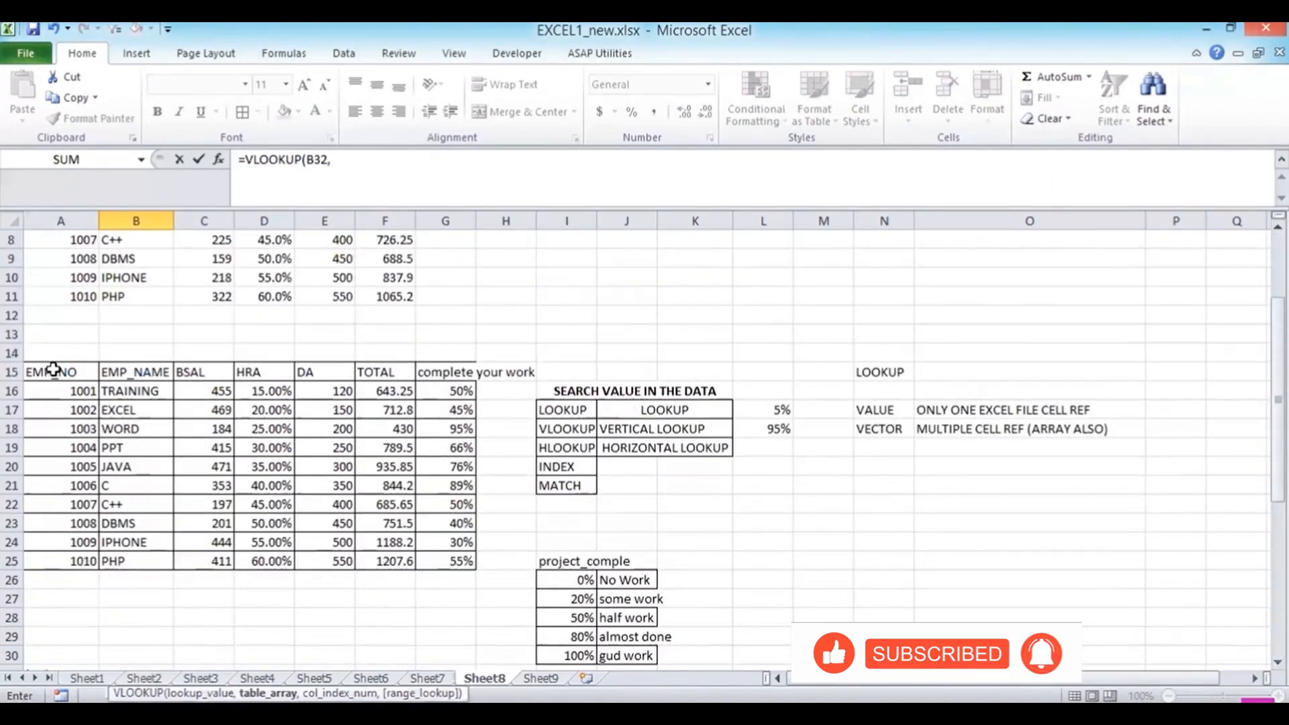
drag(53, 369, 470, 563)
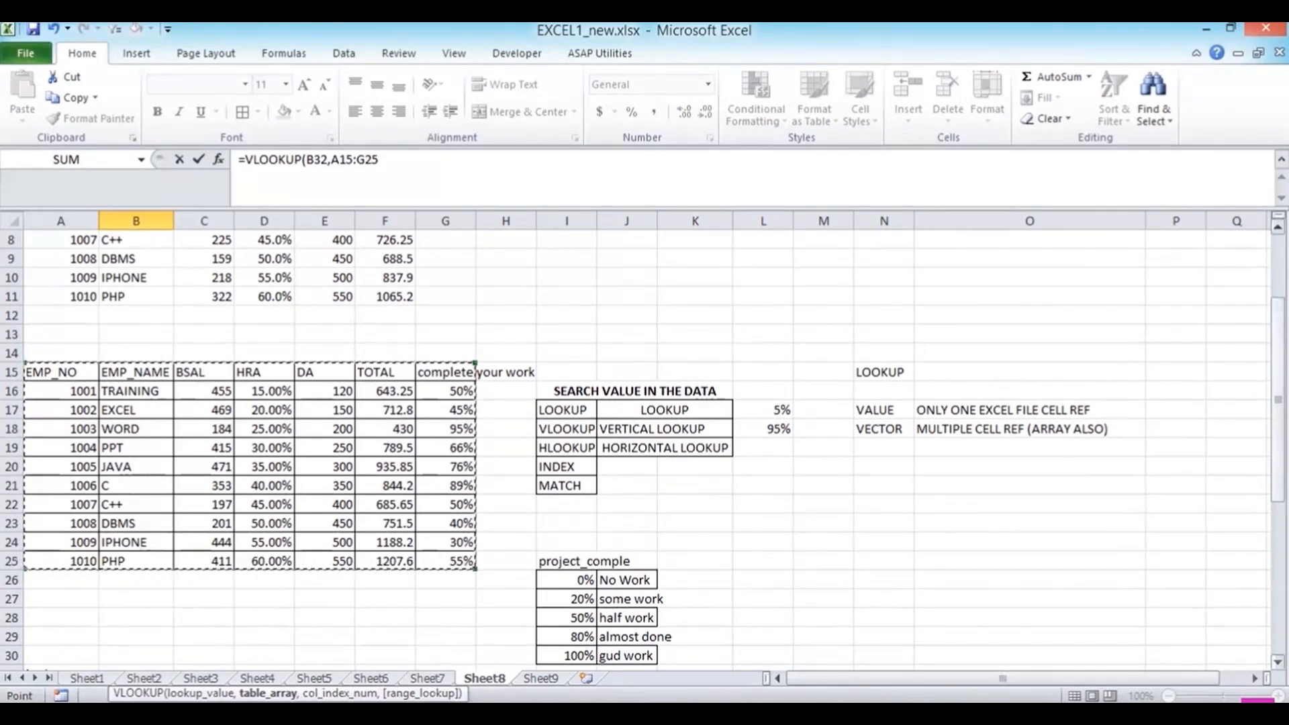
drag(1277, 399, 1278, 516)
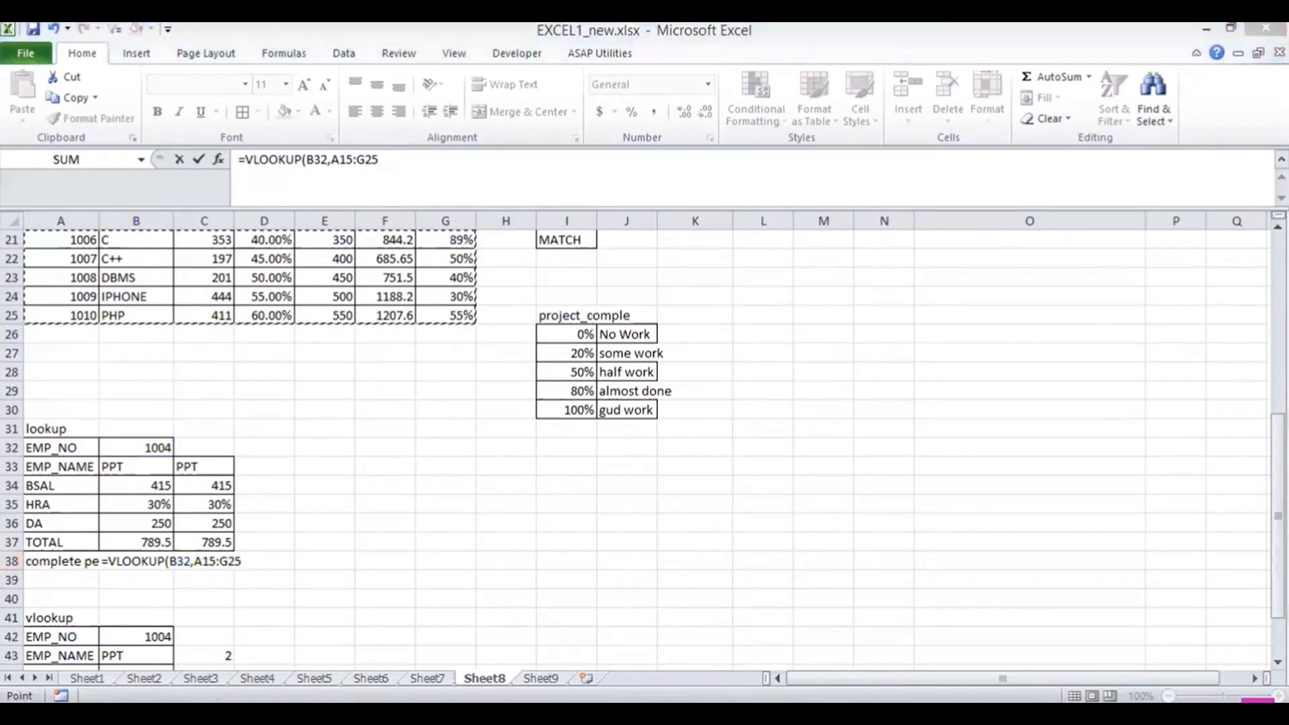
drag(1278, 516, 1277, 552)
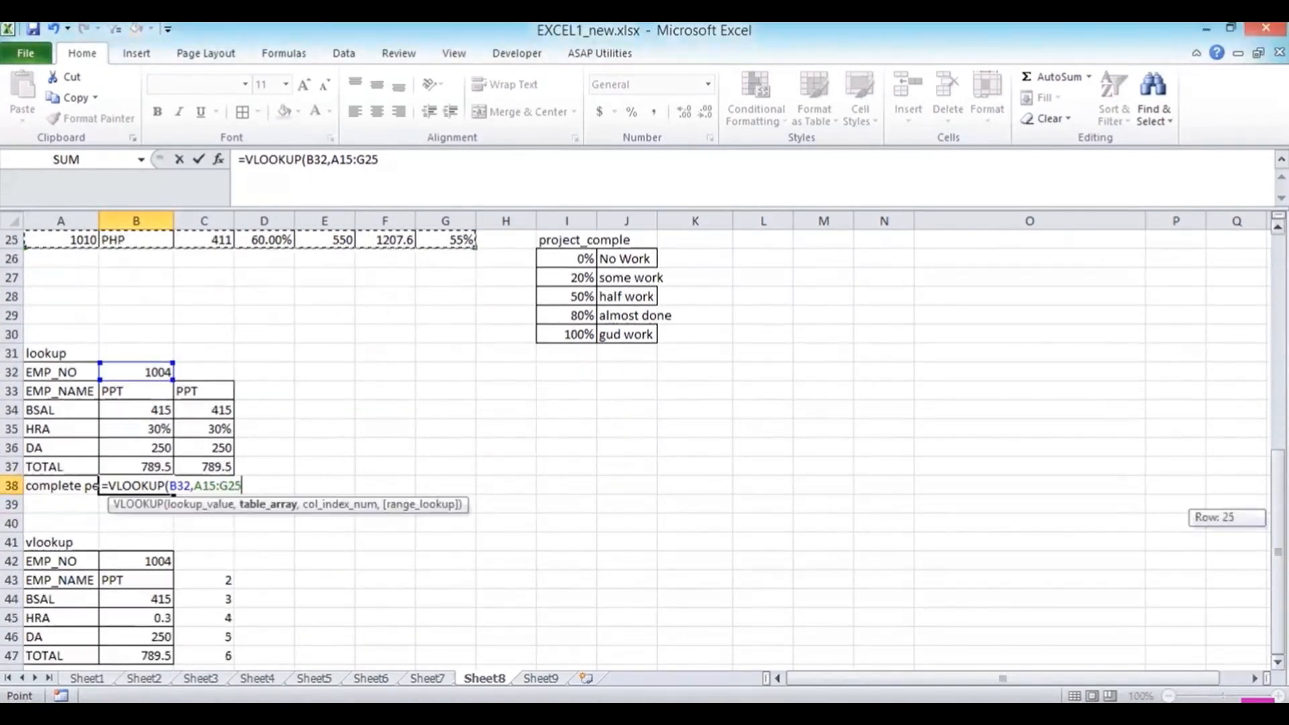
click(1277, 604)
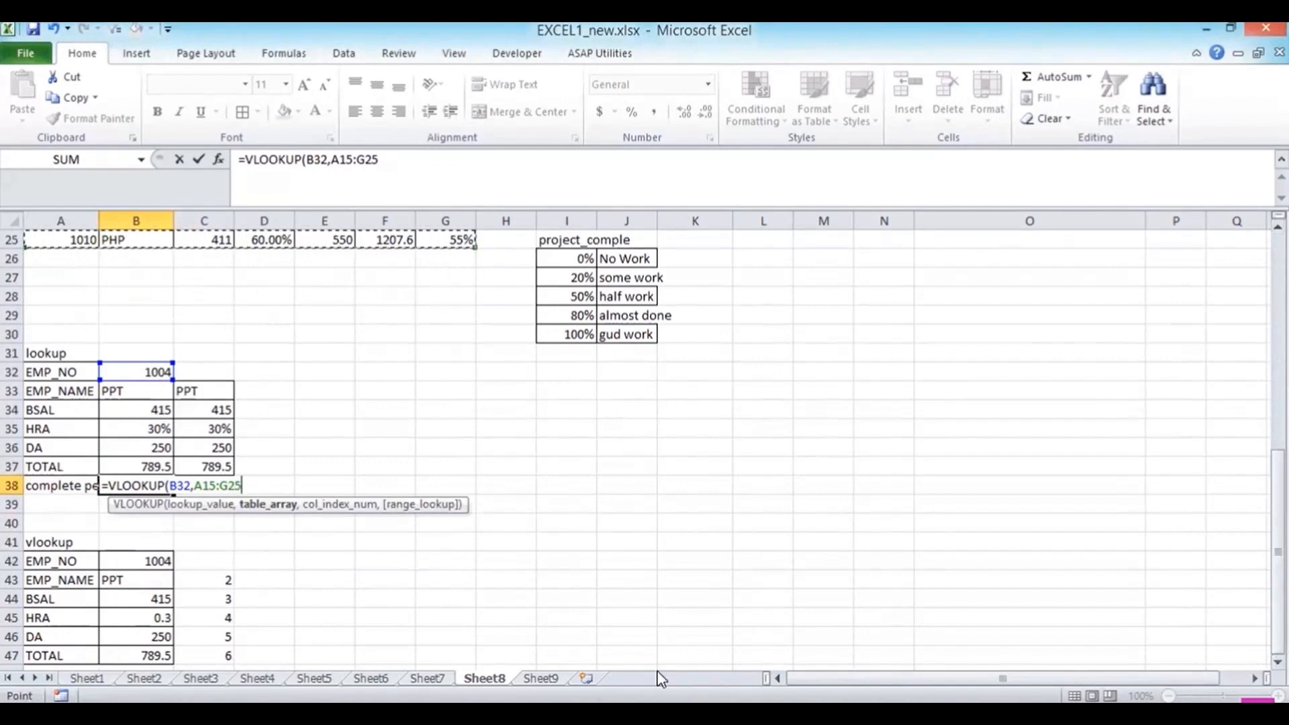
text(,7)
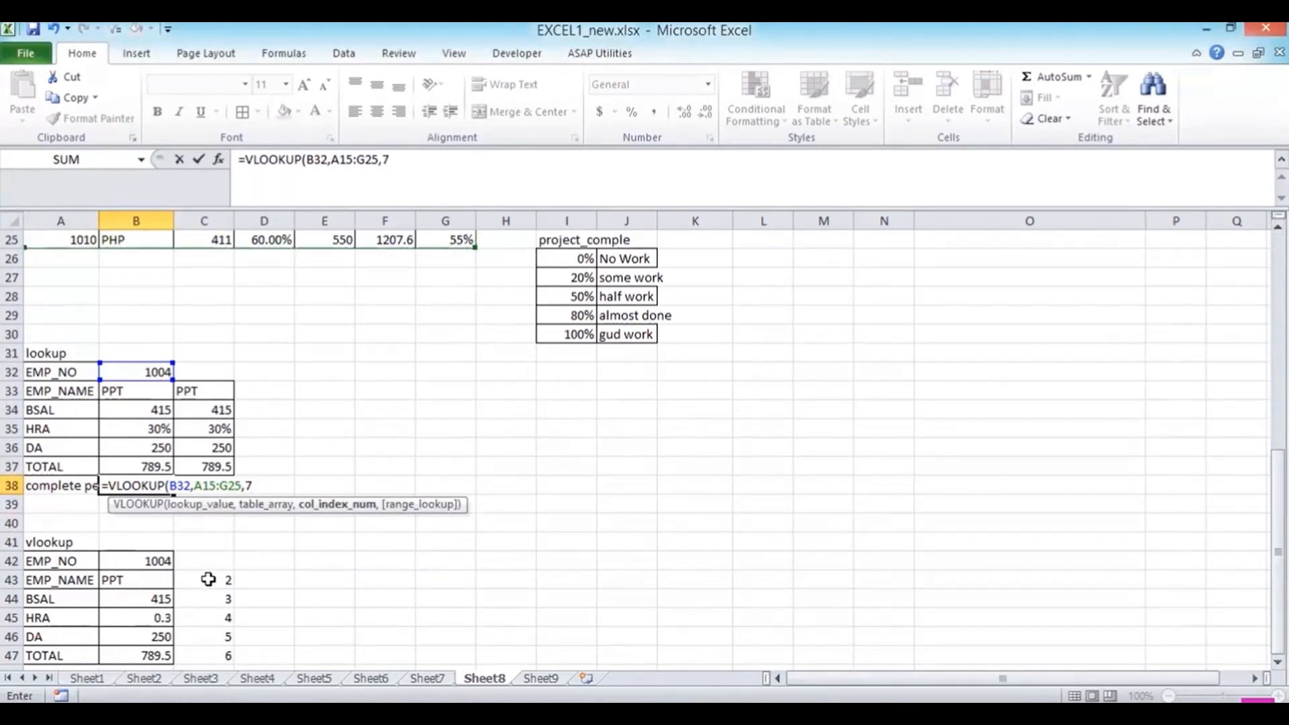
text(,)
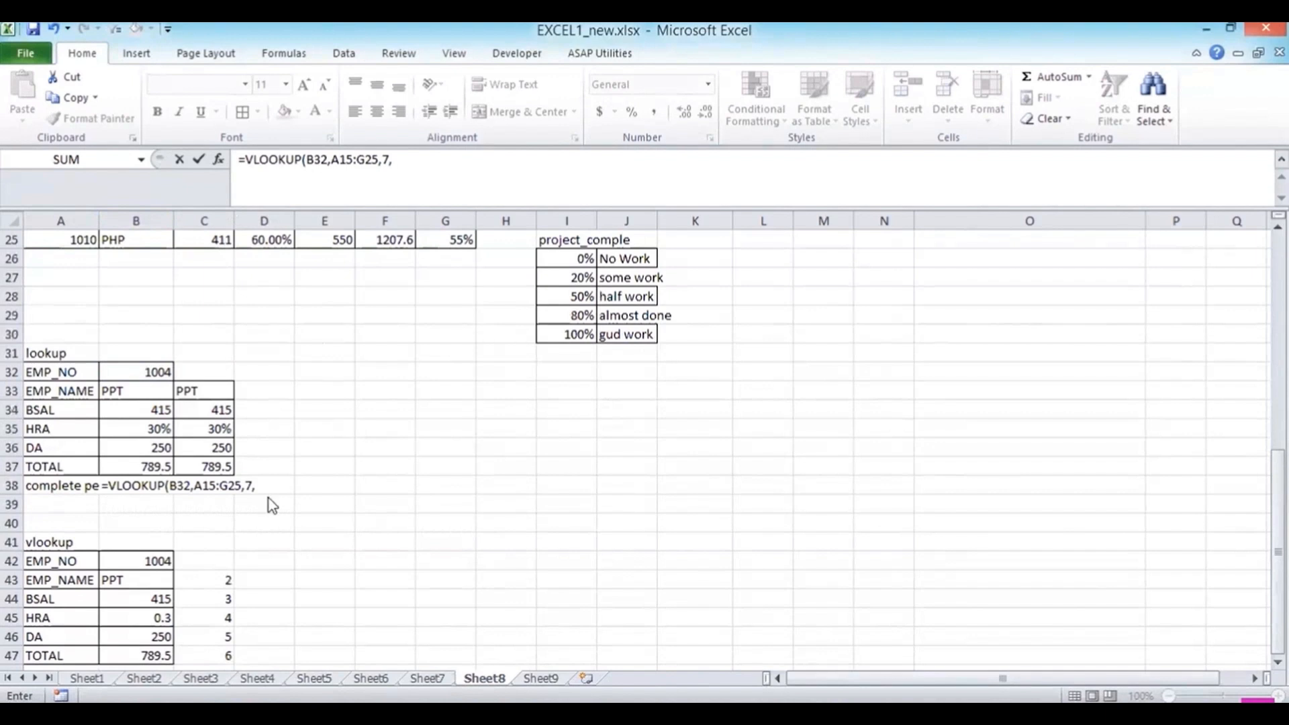
click(261, 482)
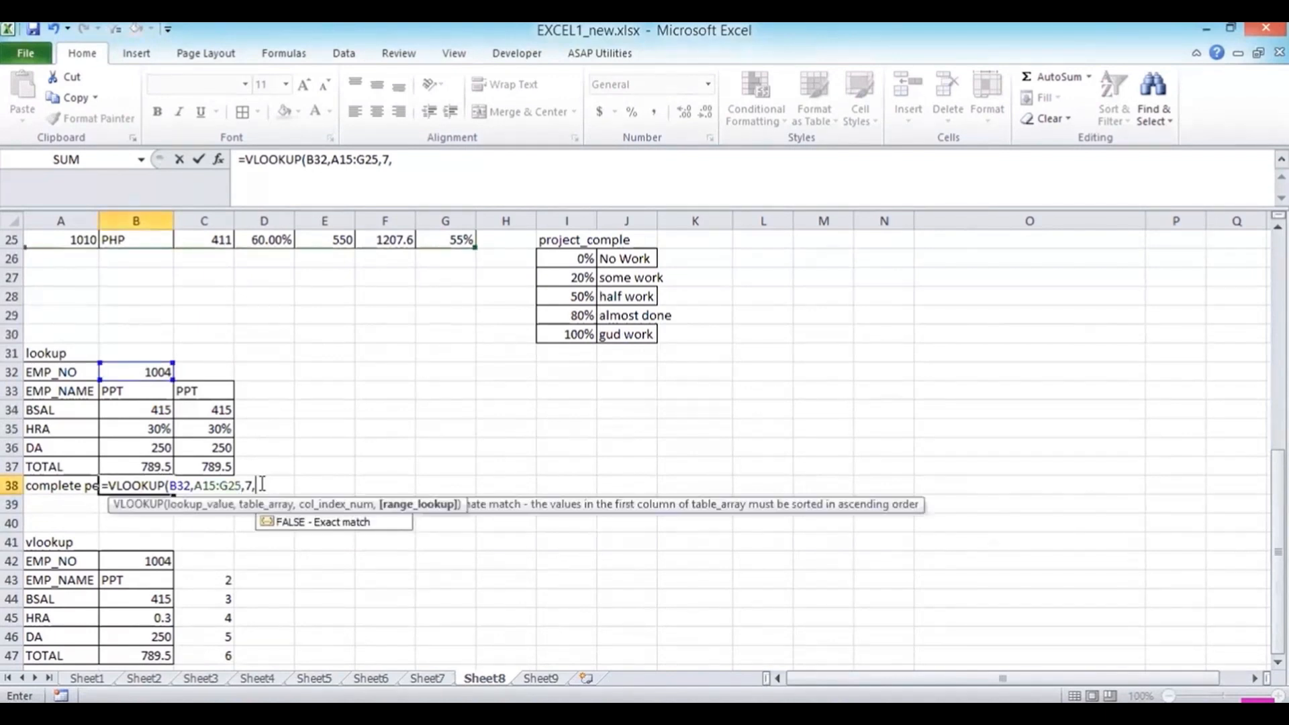
double_click(302, 521)
key(Return)
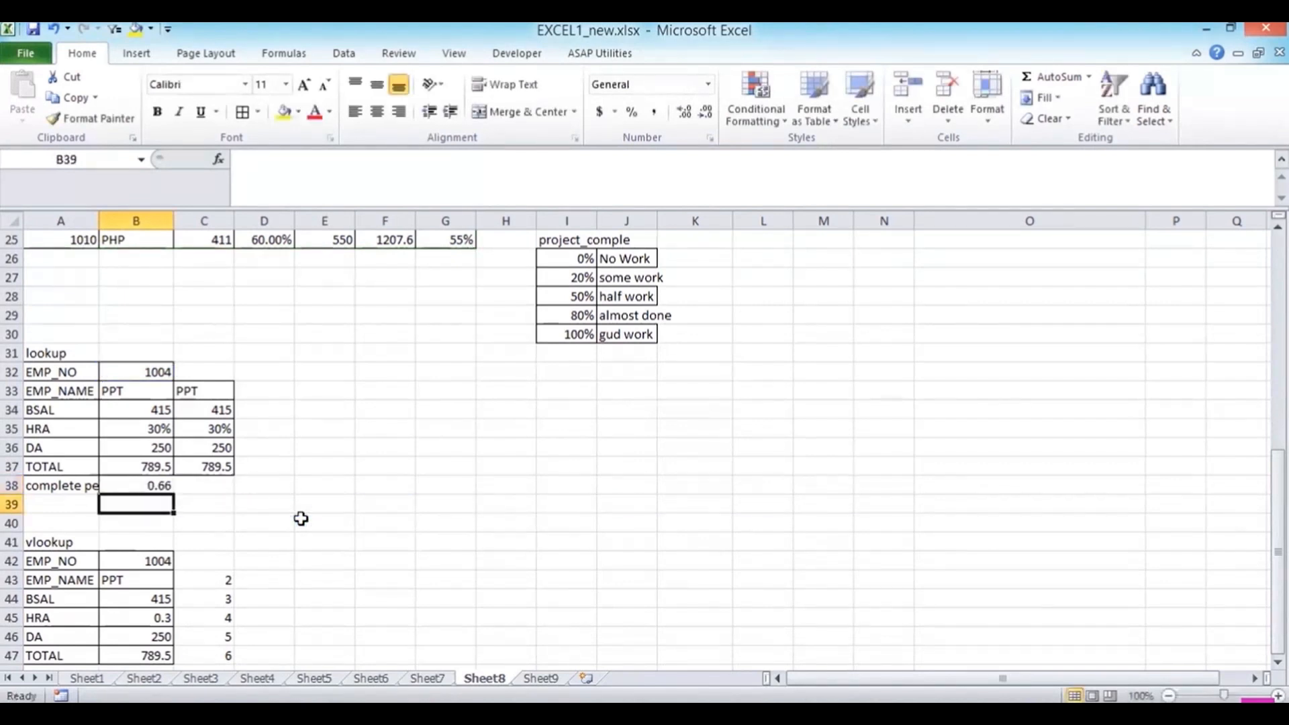
key(Up)
click(634, 119)
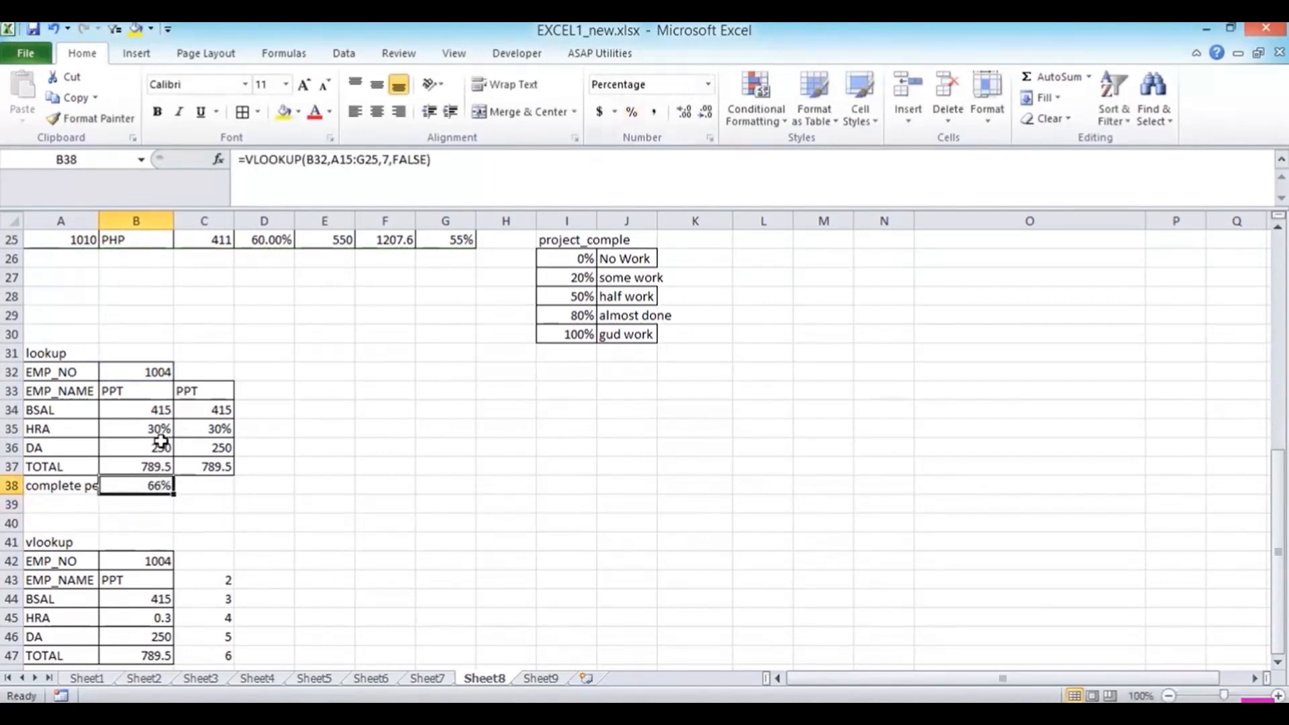
Enter the label grade in cell A39 and widen column A so the complete per% label fits.
click(126, 507)
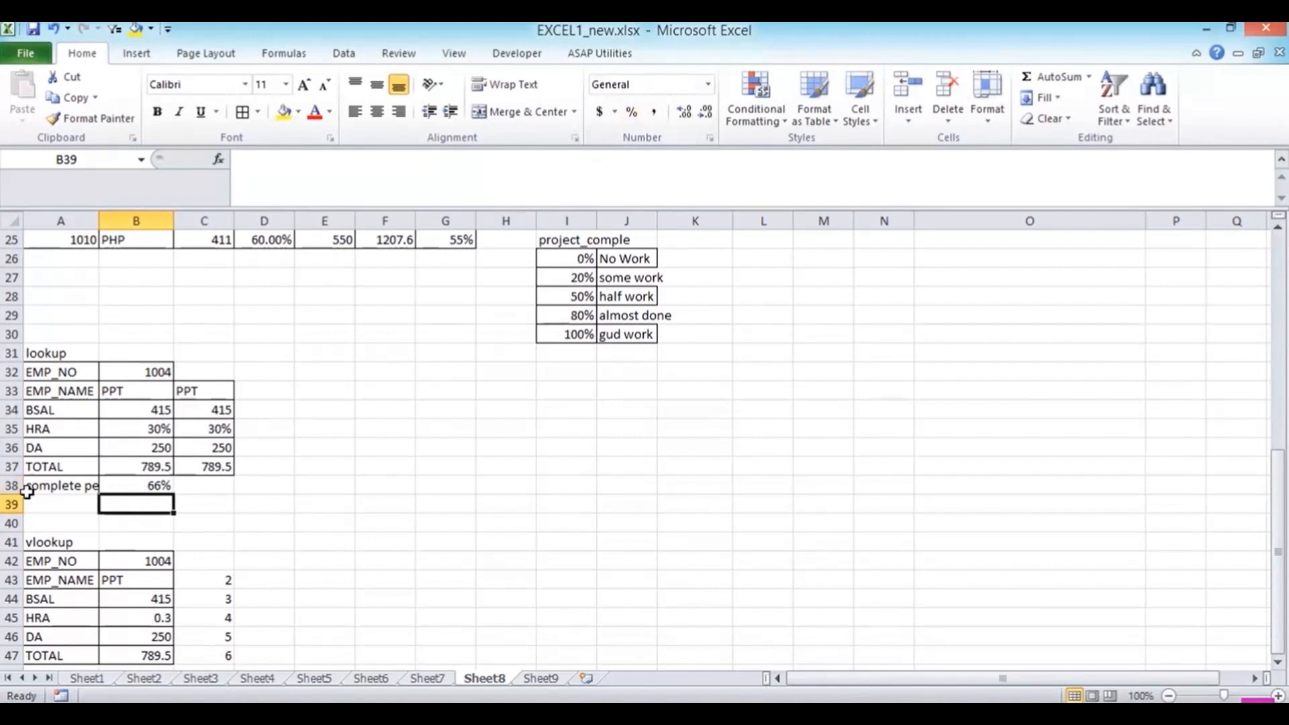
click(68, 507)
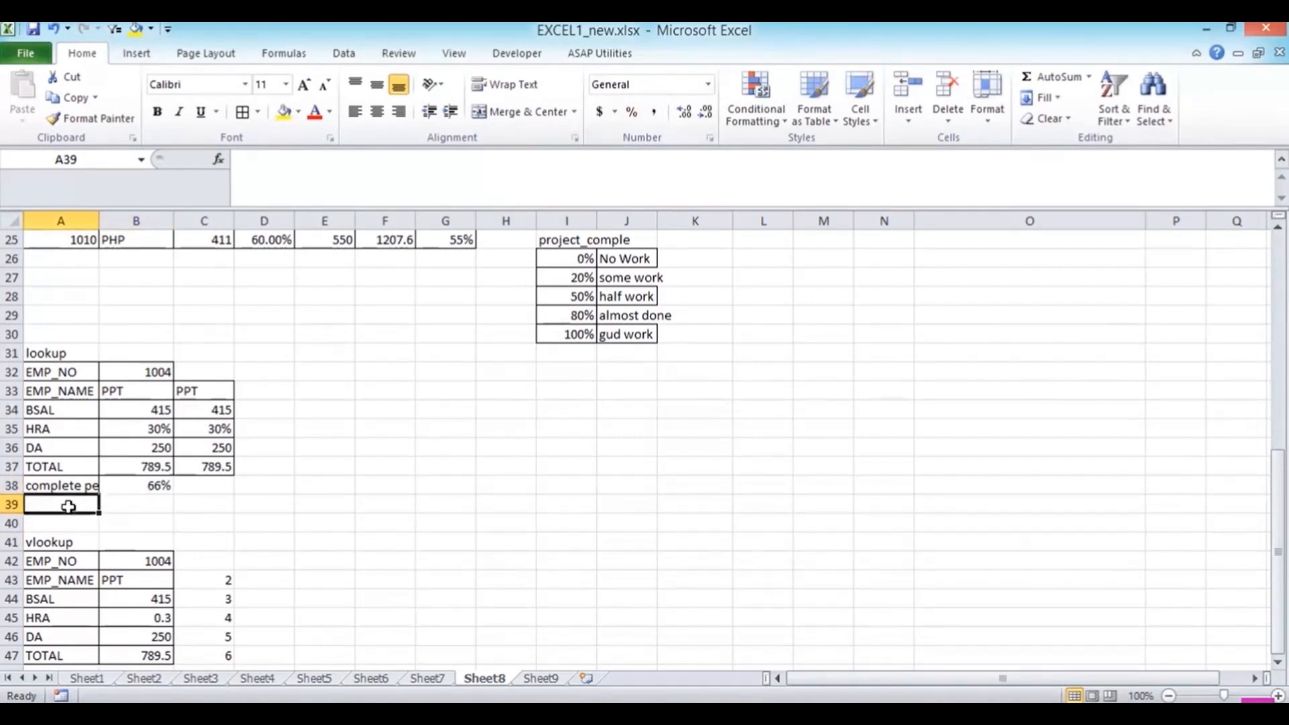
text(grade)
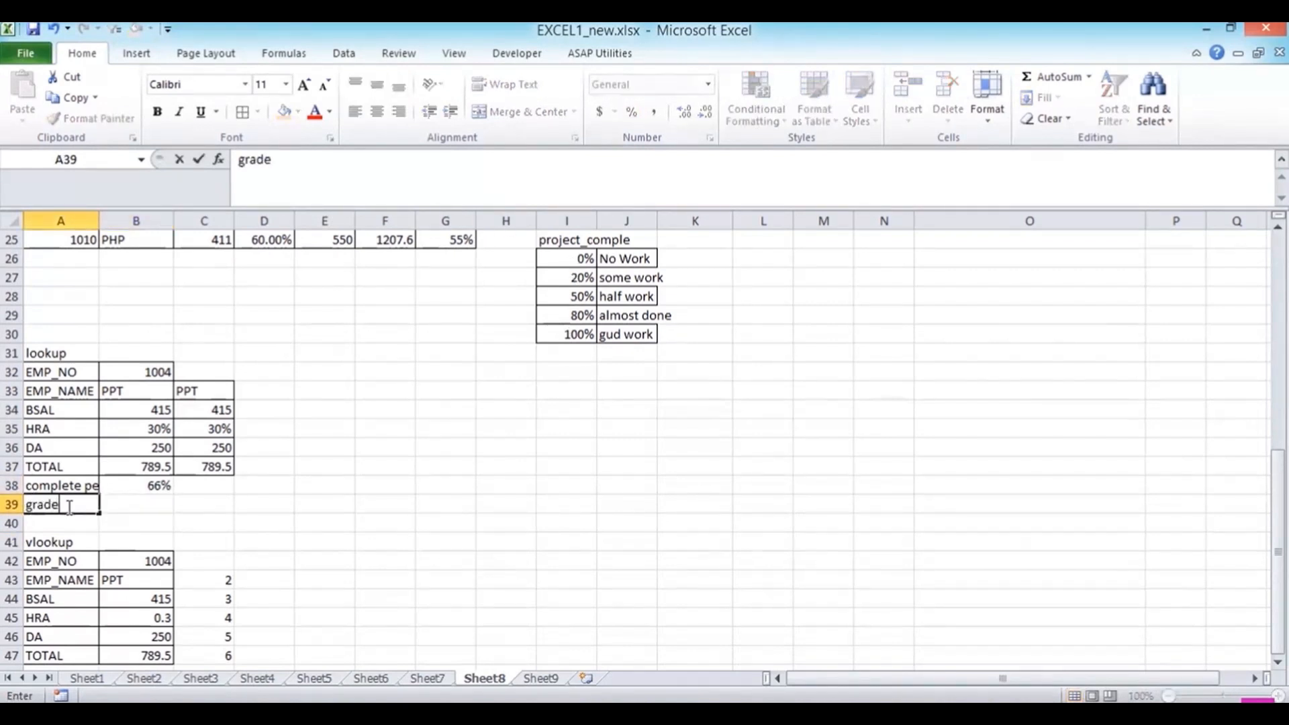
key(Up)
key(Right)
key(Down)
key(Left)
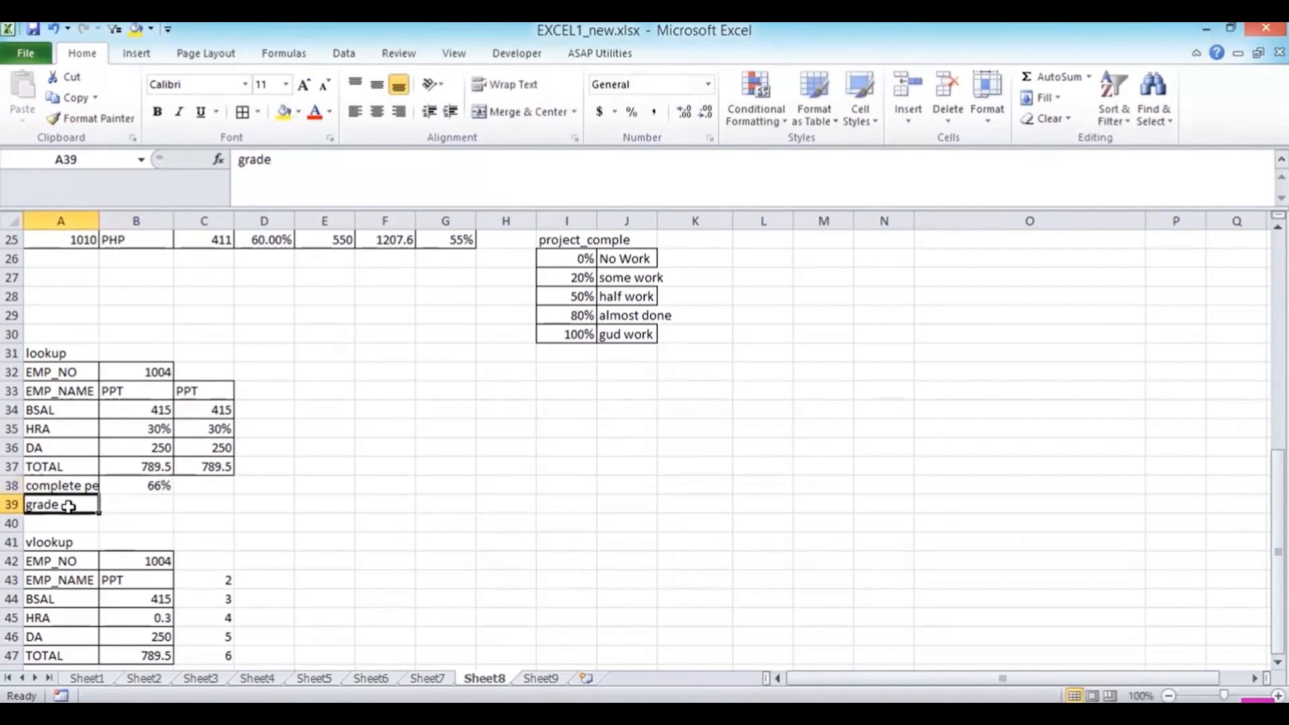
drag(100, 220, 120, 220)
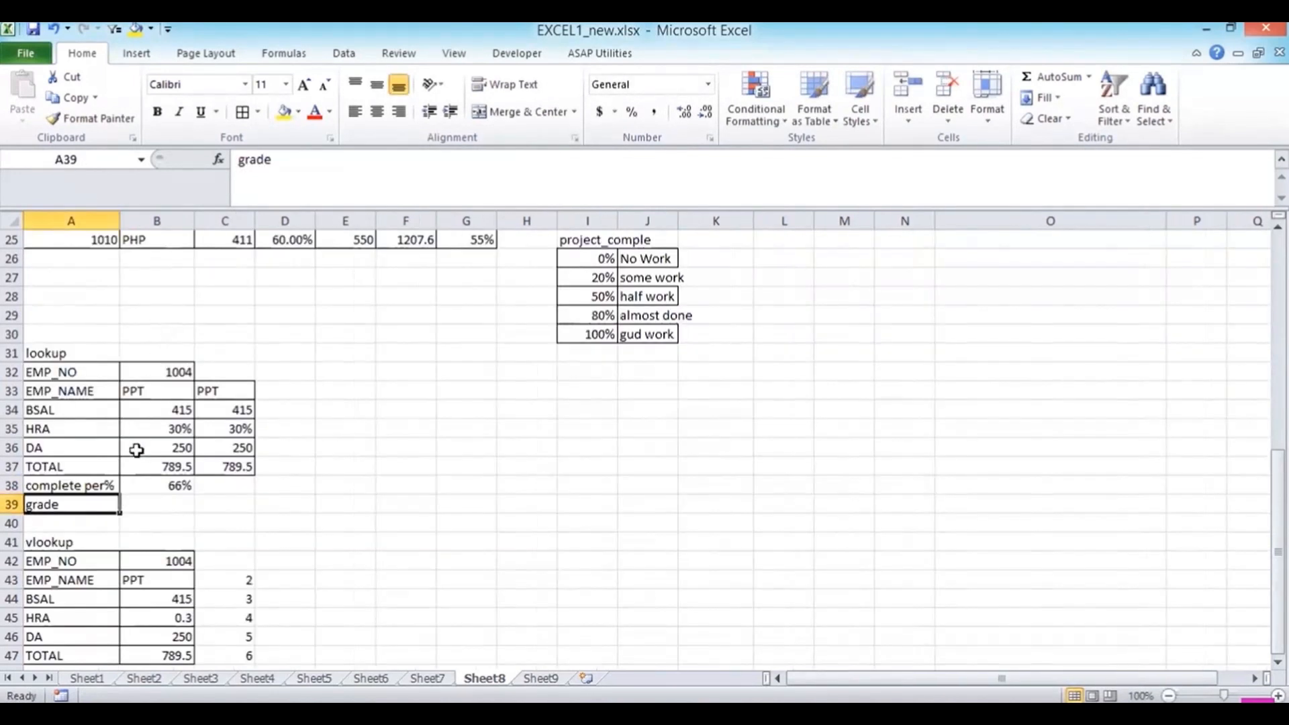
Move the complete per% and grade rows from A38:B39 to A48:B49, directly below the TOTAL row of the vlookup block.
click(155, 507)
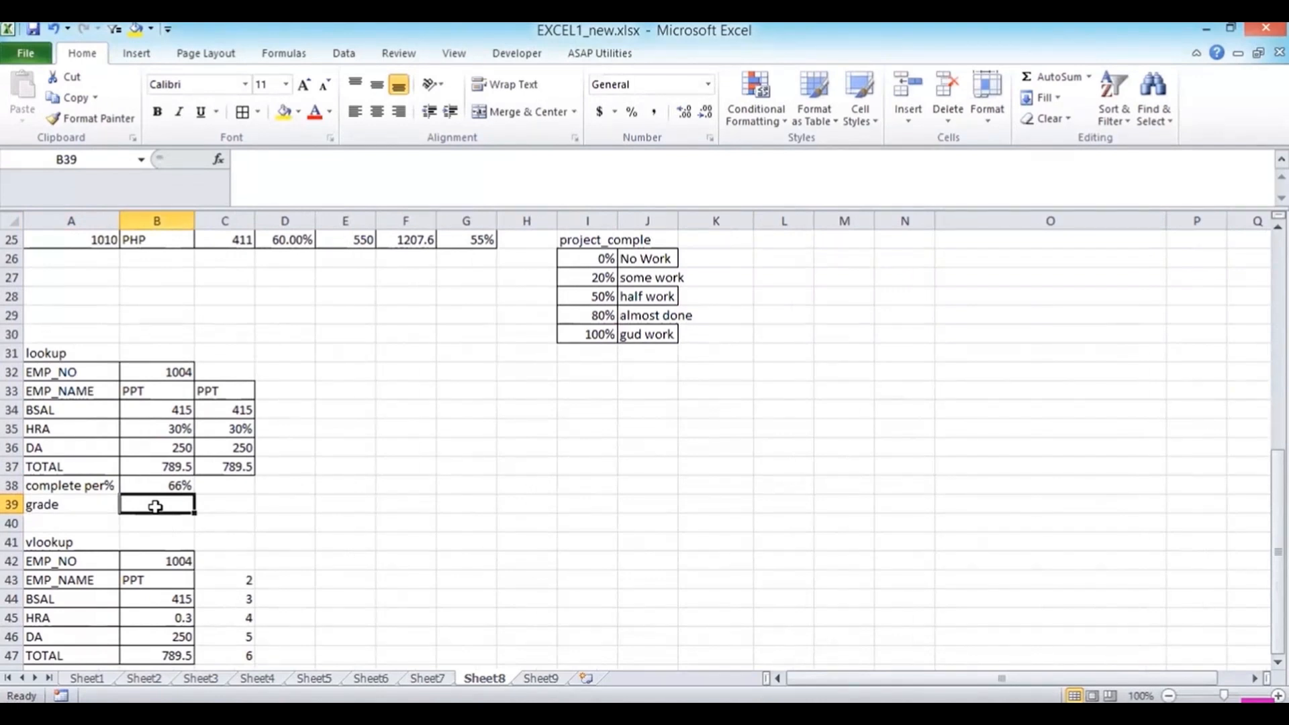
drag(61, 485, 153, 498)
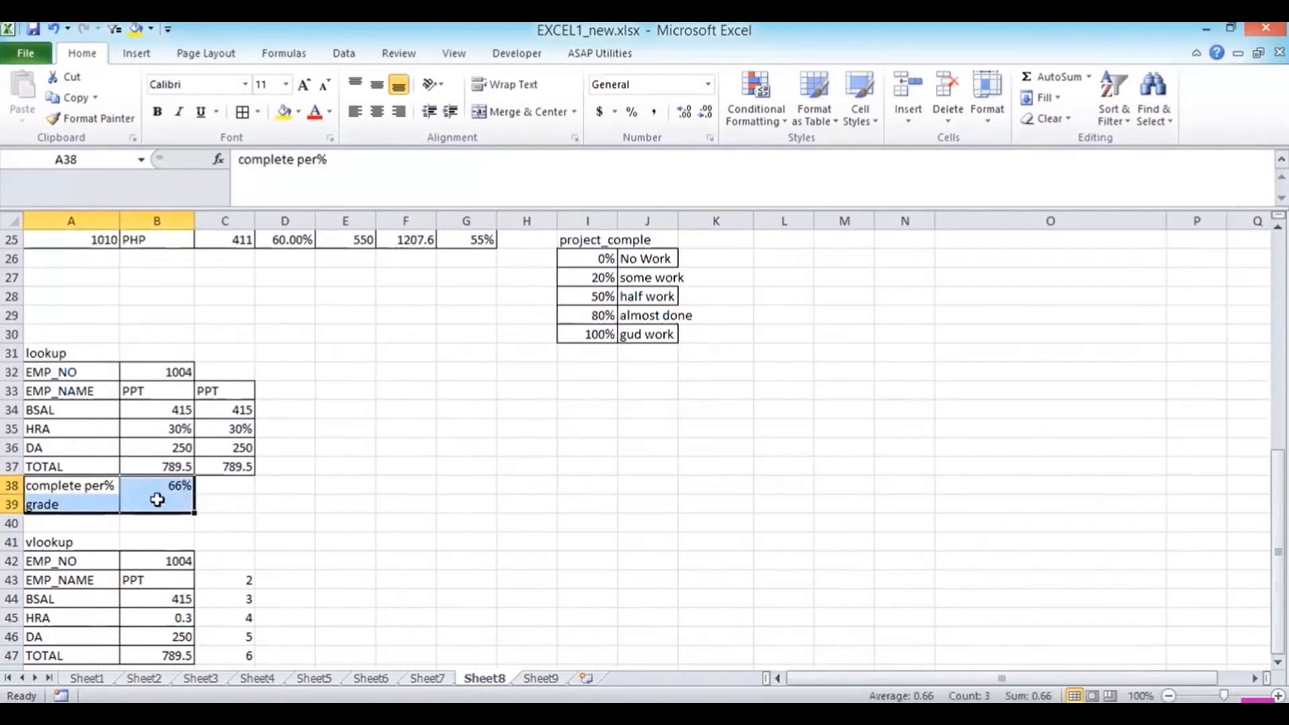
key(ctrl+c)
click(86, 577)
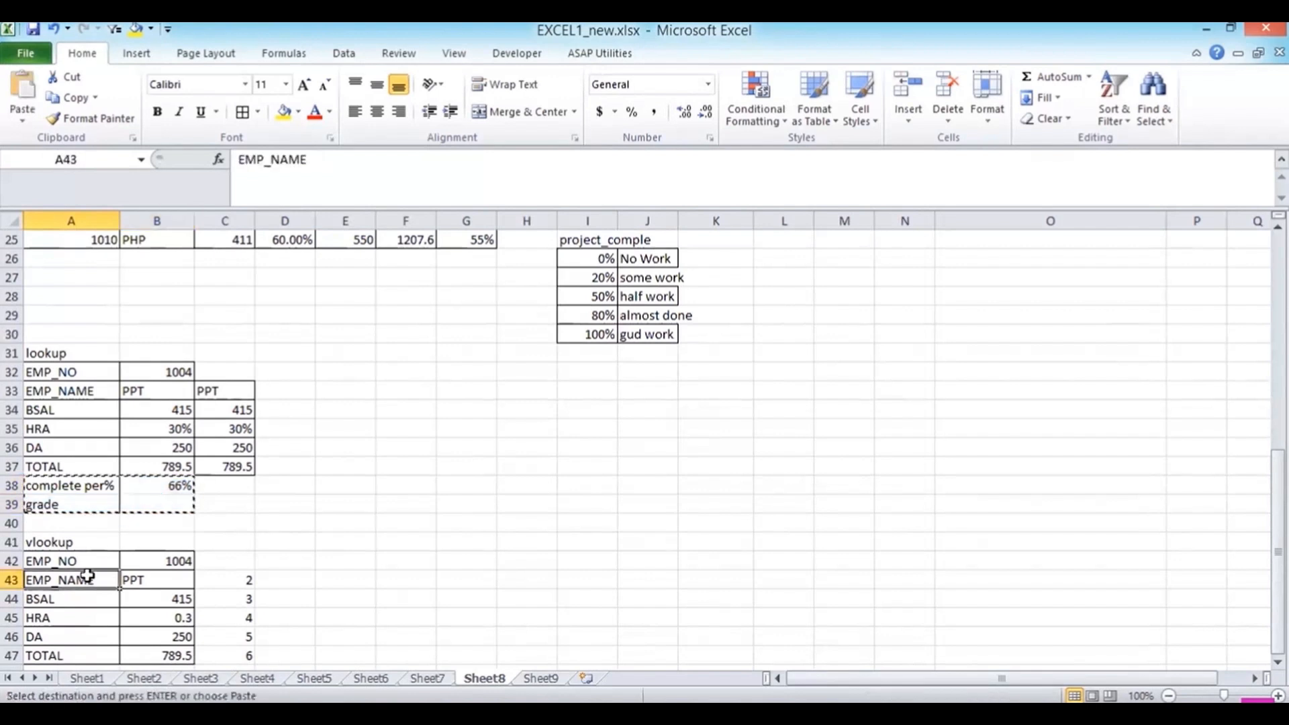
key(Down)
key(Down)
key(Down)
key(Down)
key(Down)
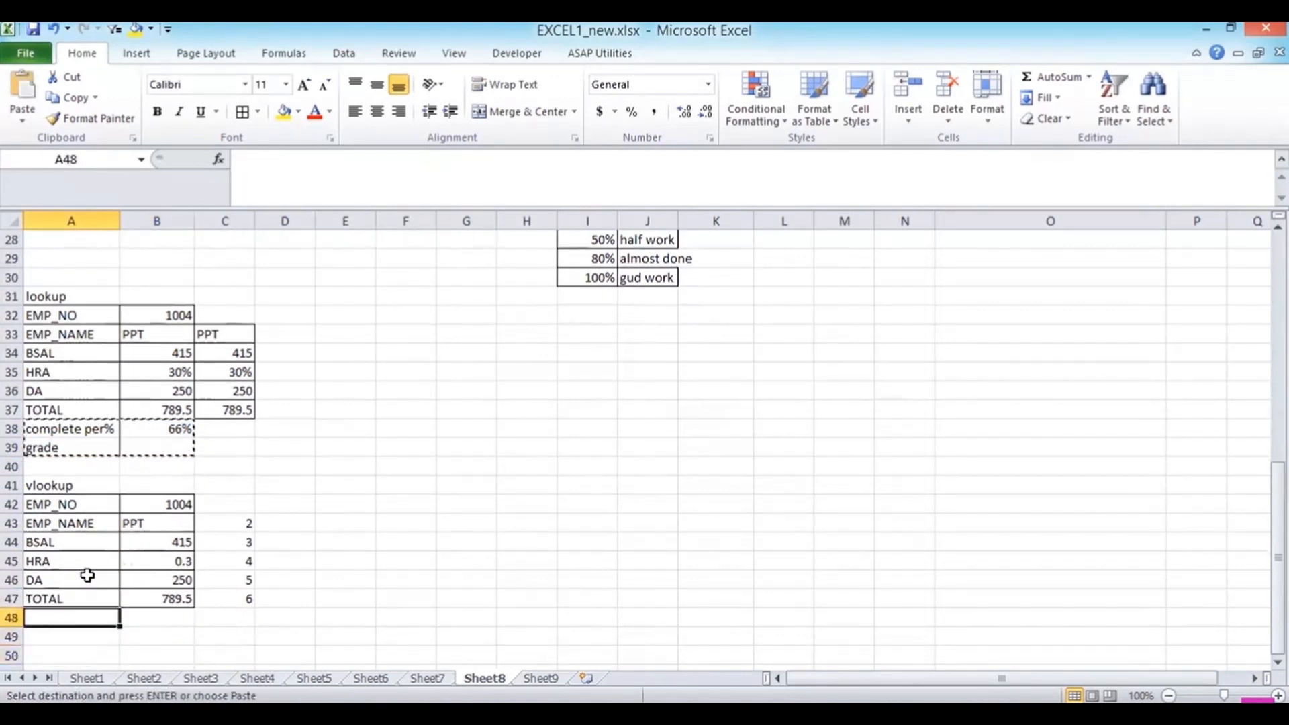
key(Return)
key(Right)
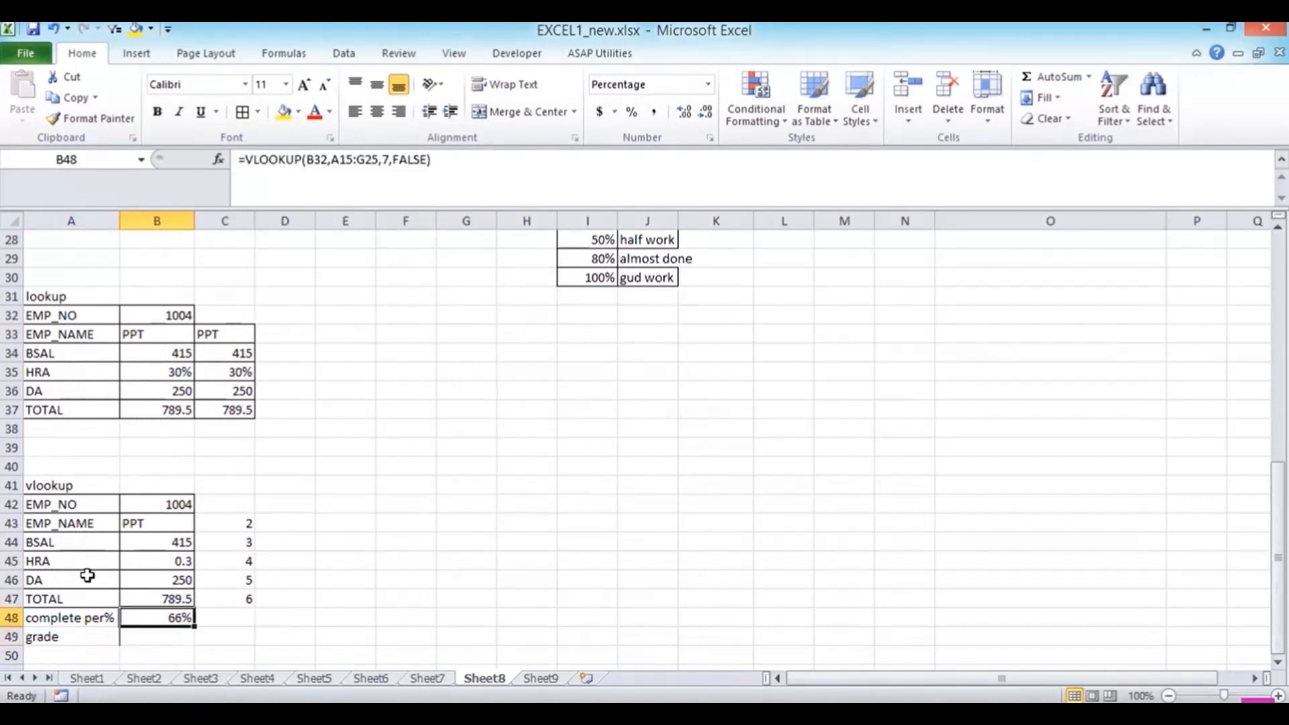
key(Down)
key(Left)
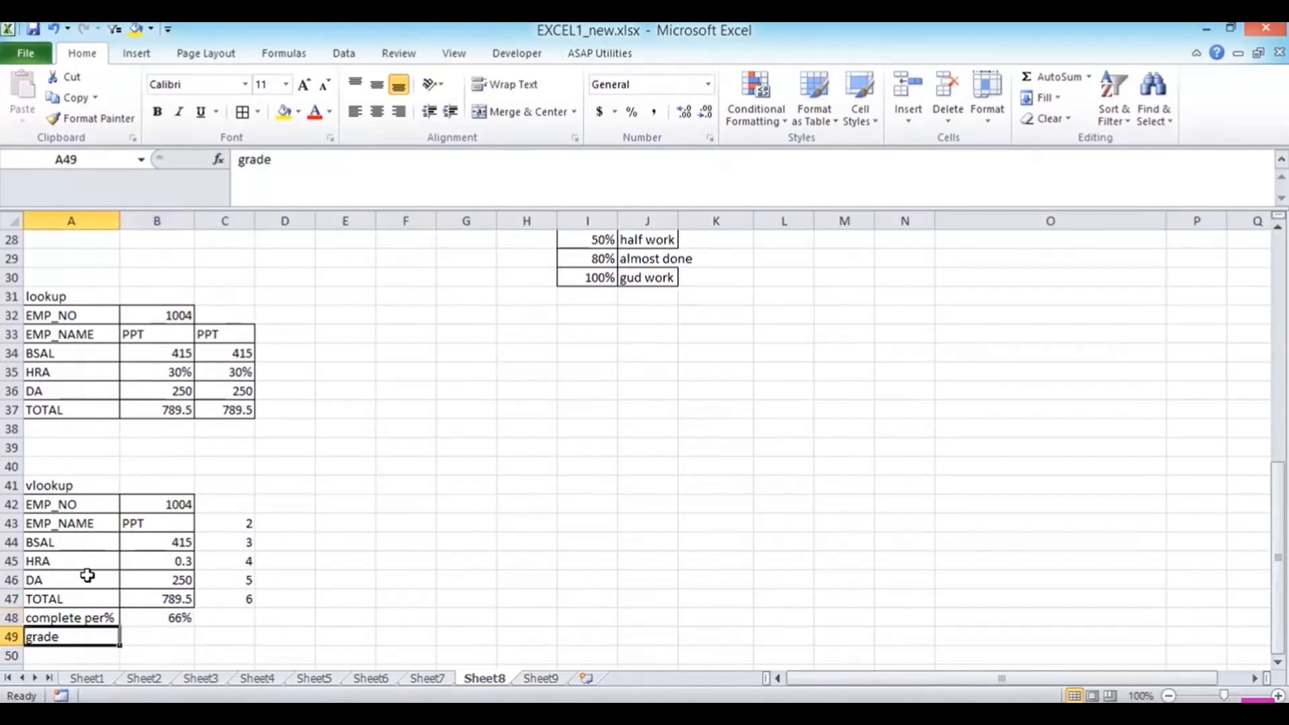
Apply borders to the complete per% and grade label cells A48:A49.
key(Up)
key(shift+Down)
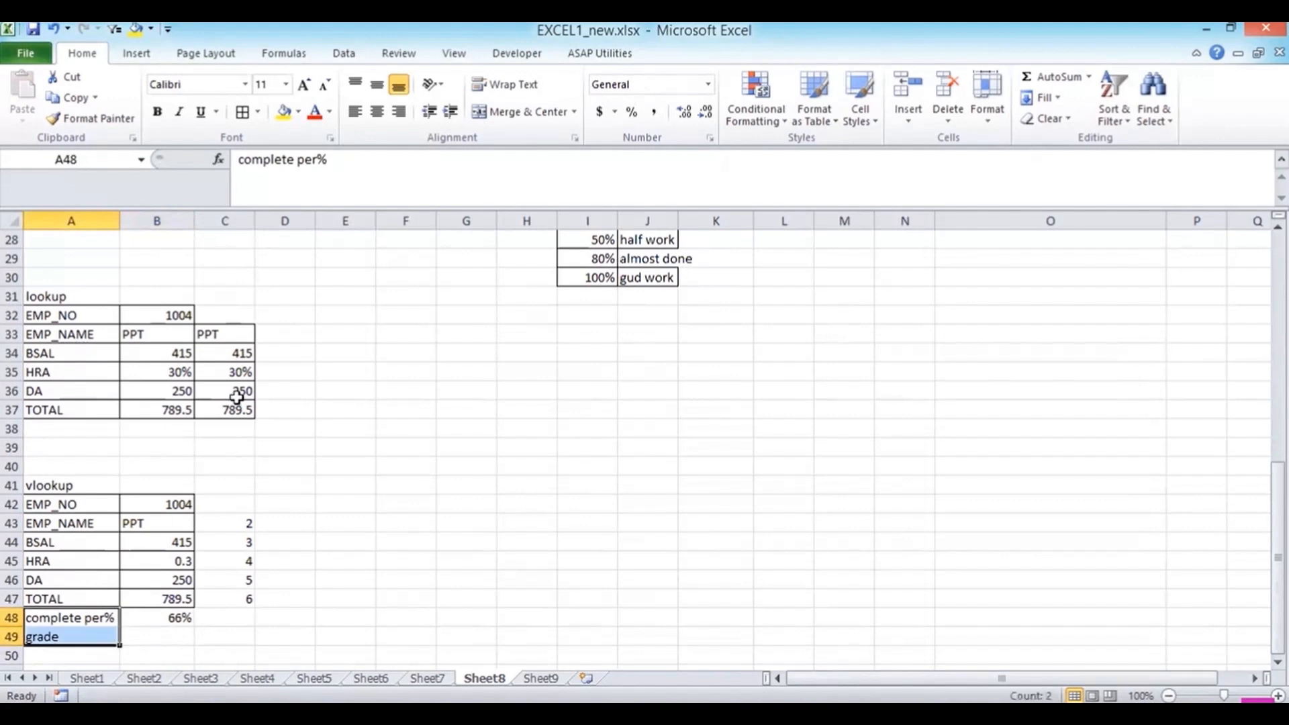
click(243, 111)
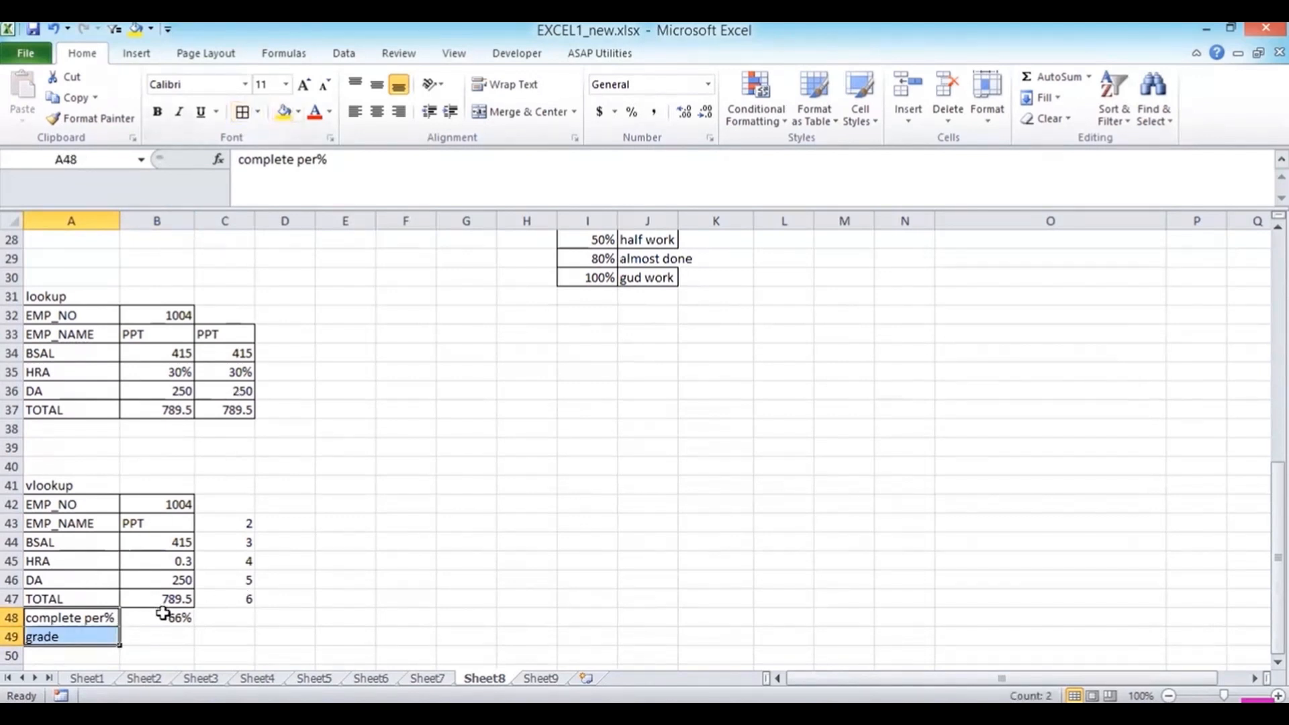
Enter =VLOOKUP(B48,I26:J30,2,TRUE) in cell B49 to fetch the grade from the project completion table by approximate match.
click(164, 638)
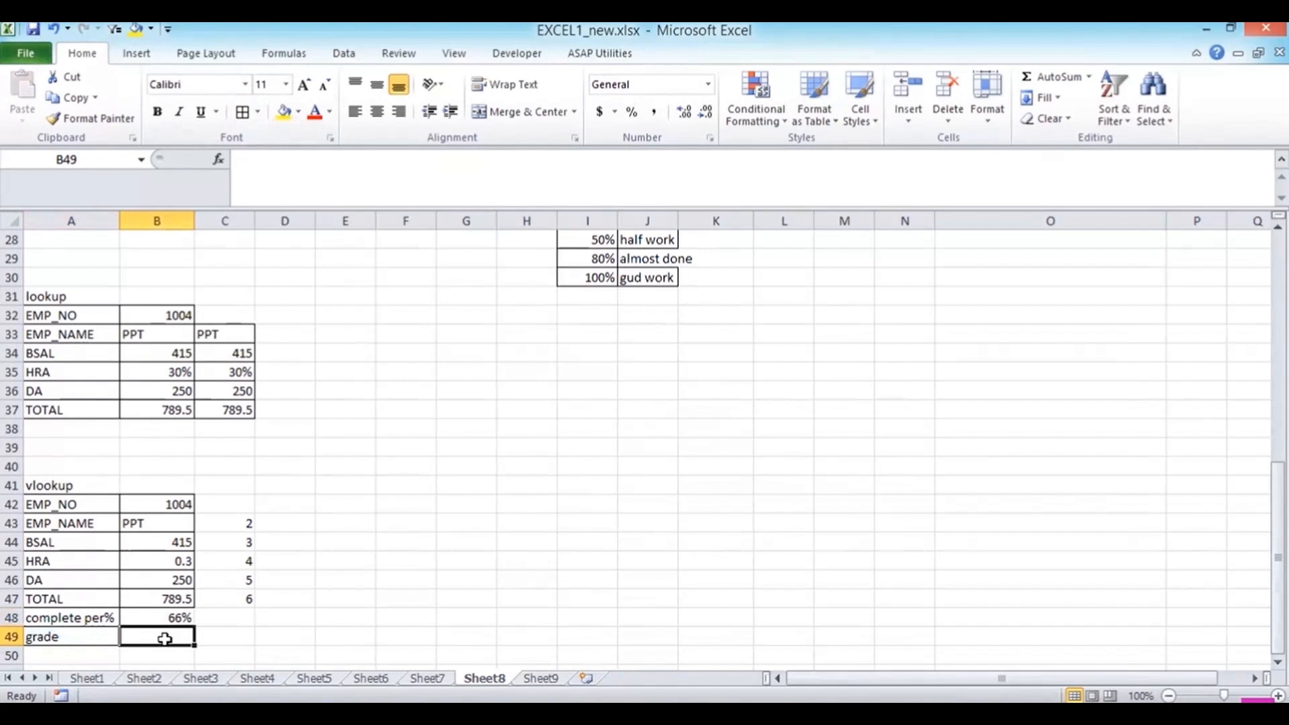
text(=vl)
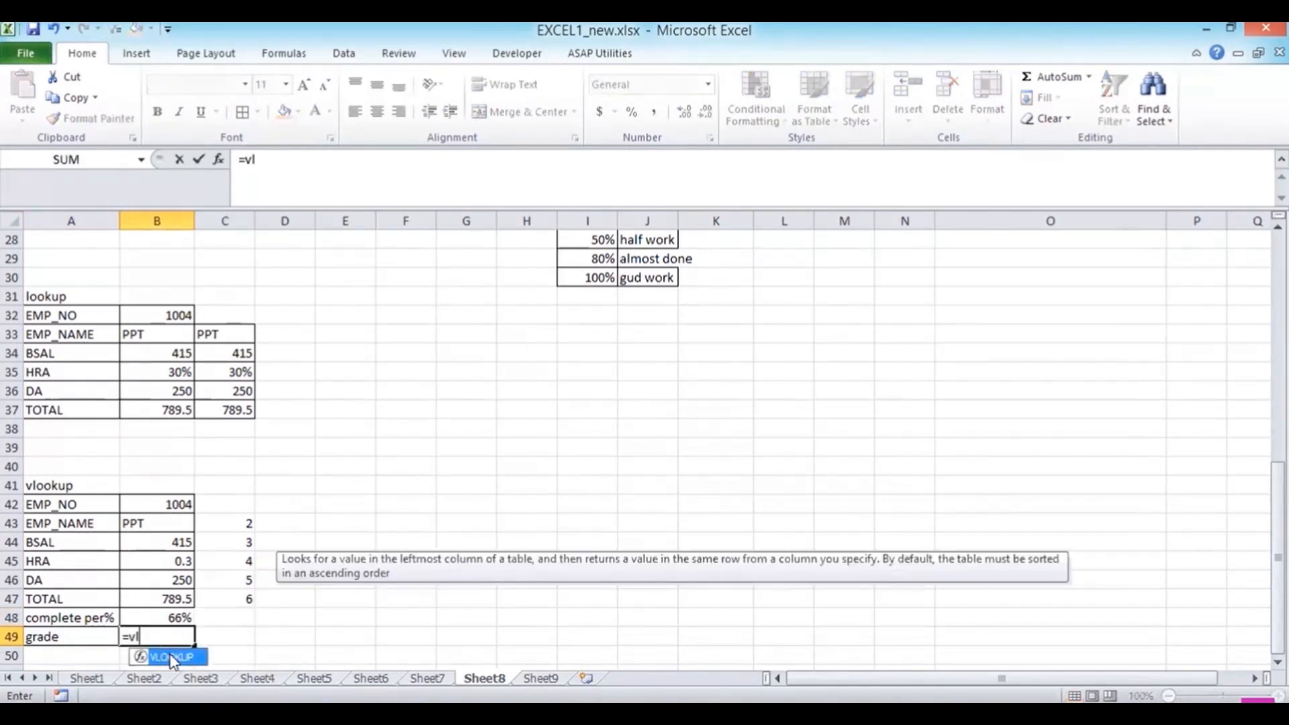
double_click(171, 656)
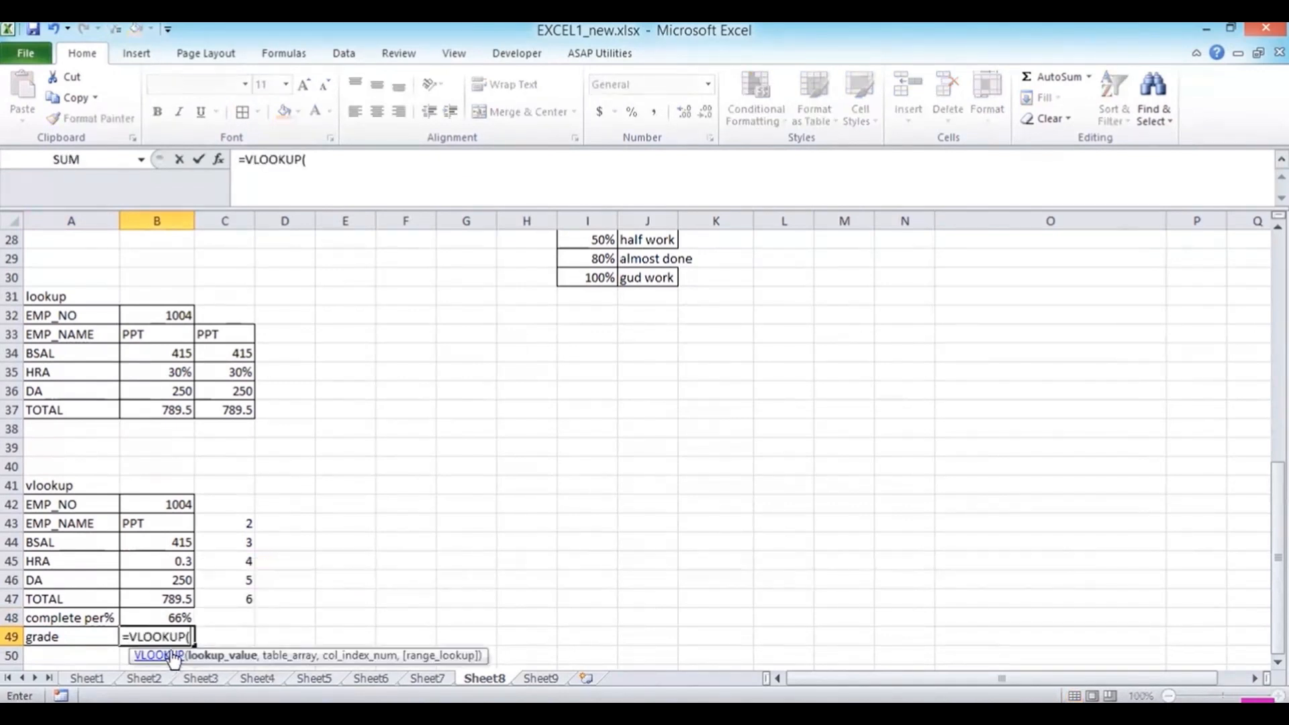
click(165, 616)
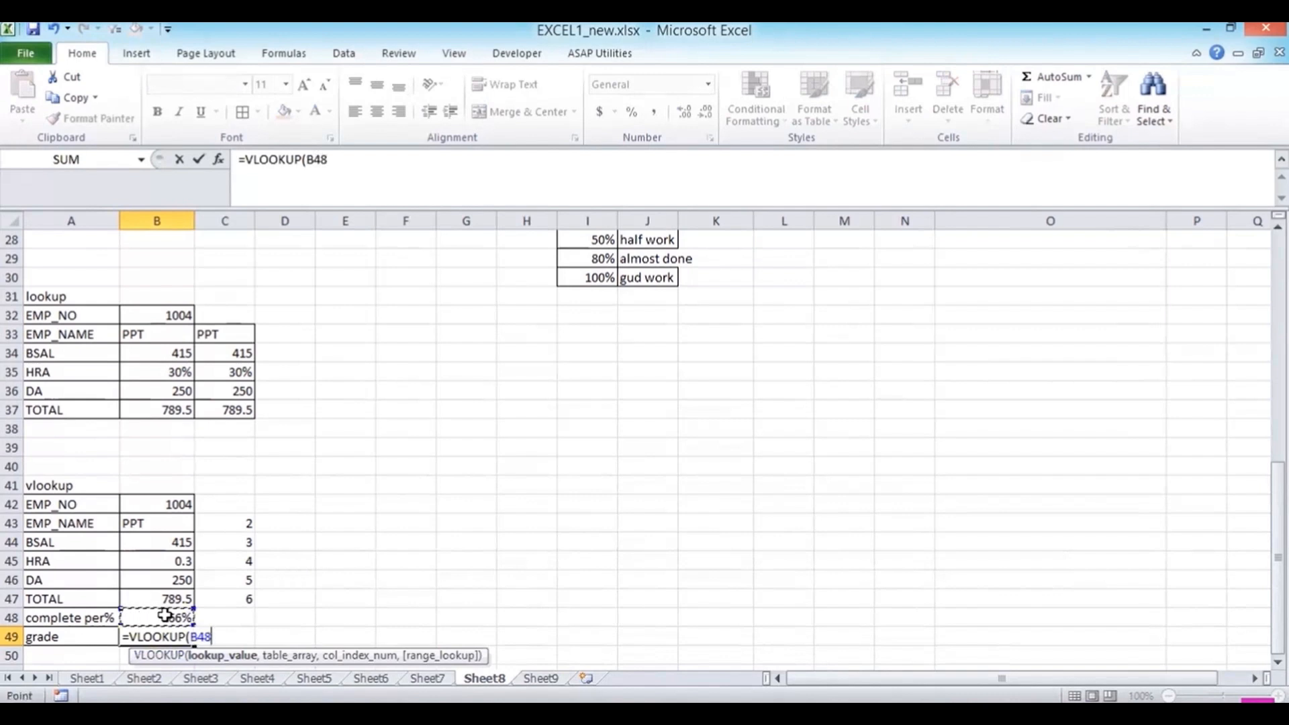
text(,)
drag(1278, 539, 1278, 517)
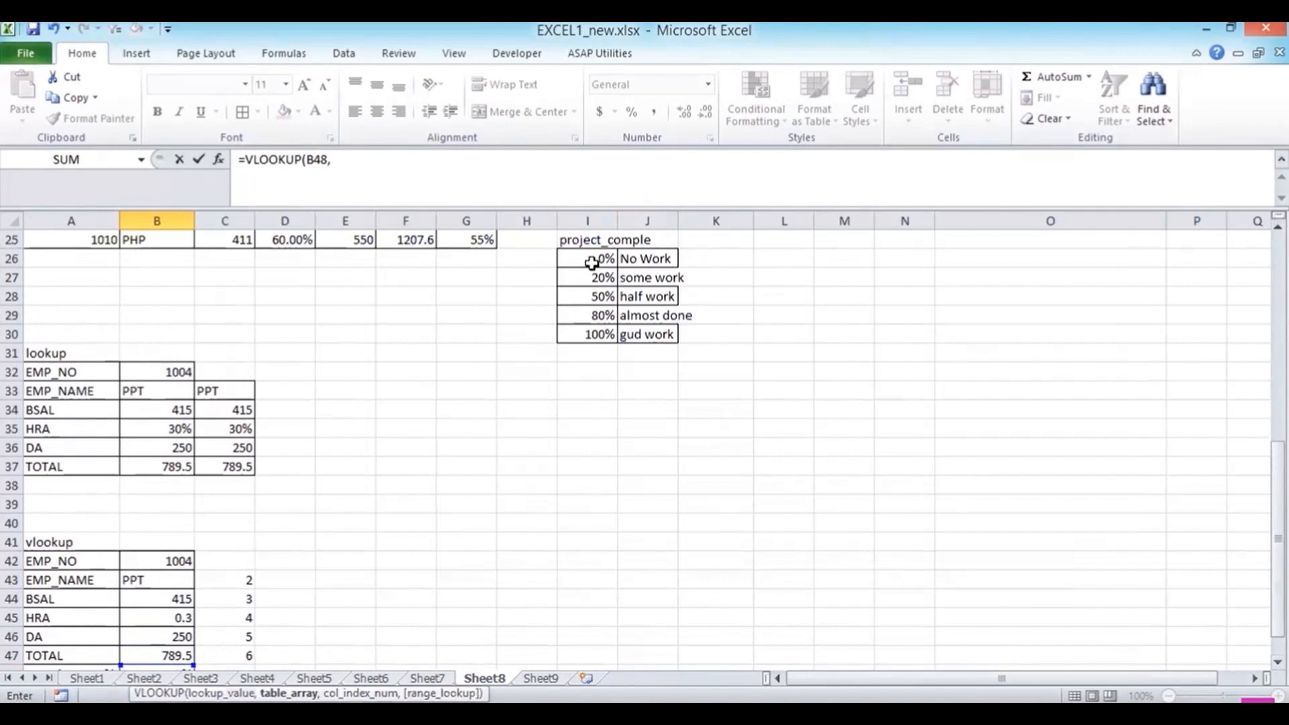
drag(590, 259, 652, 334)
text(,)
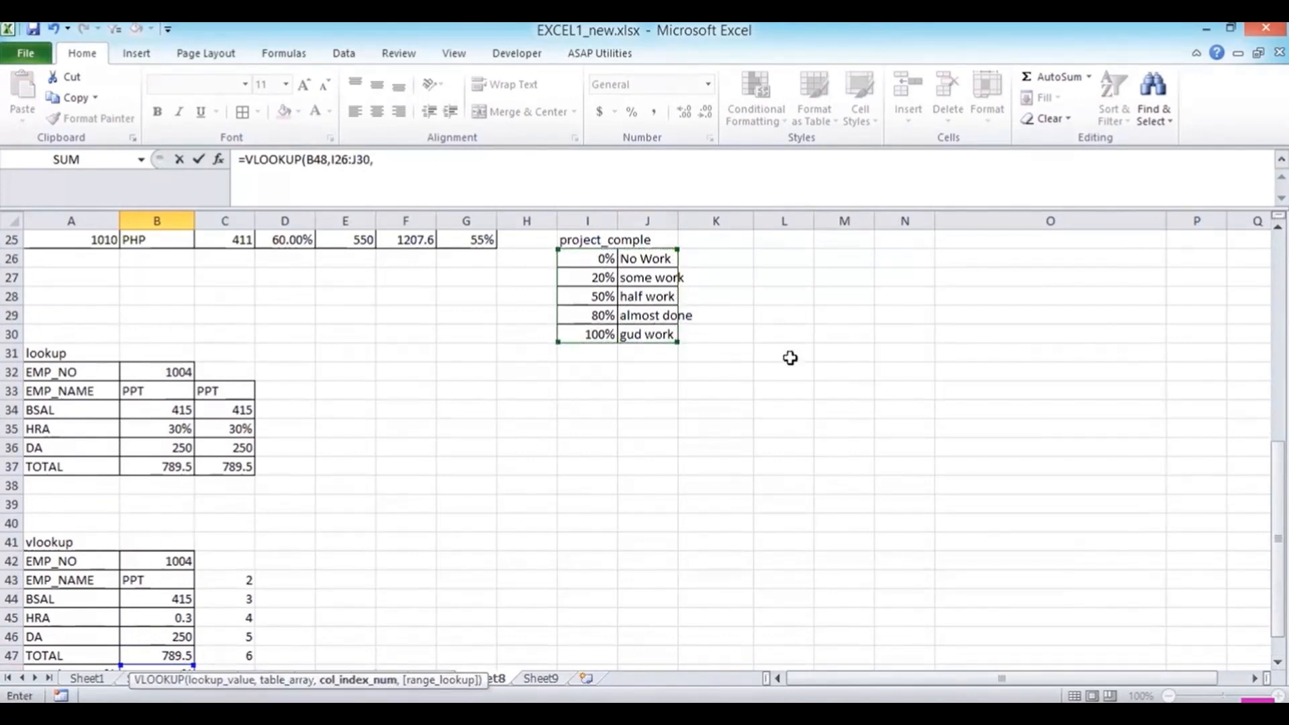
drag(1278, 482, 1278, 500)
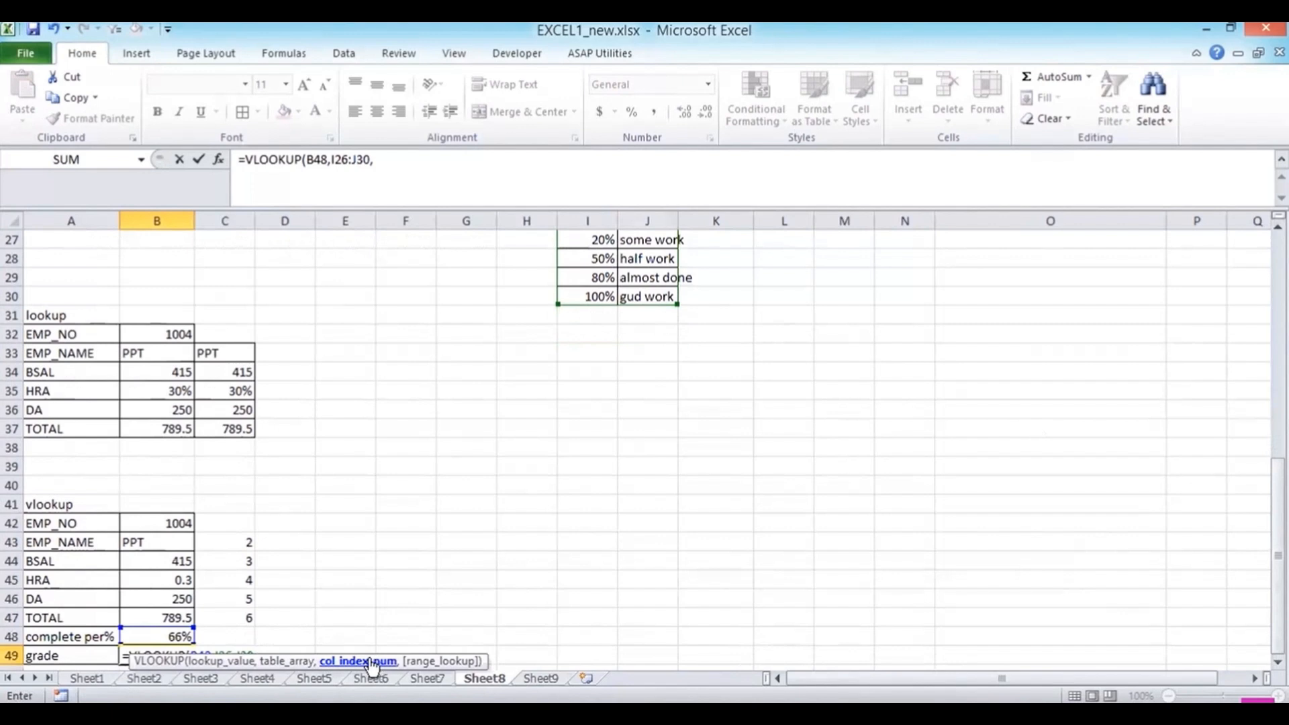
text(2,)
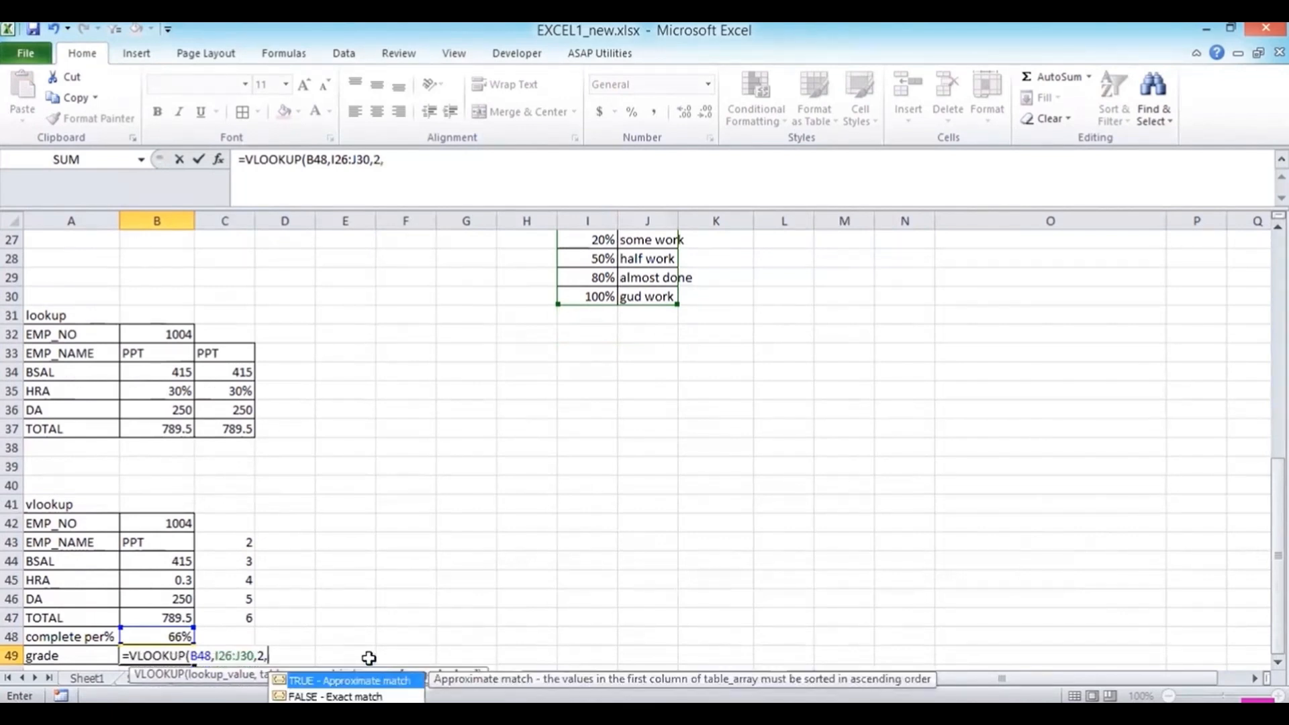
key(Tab)
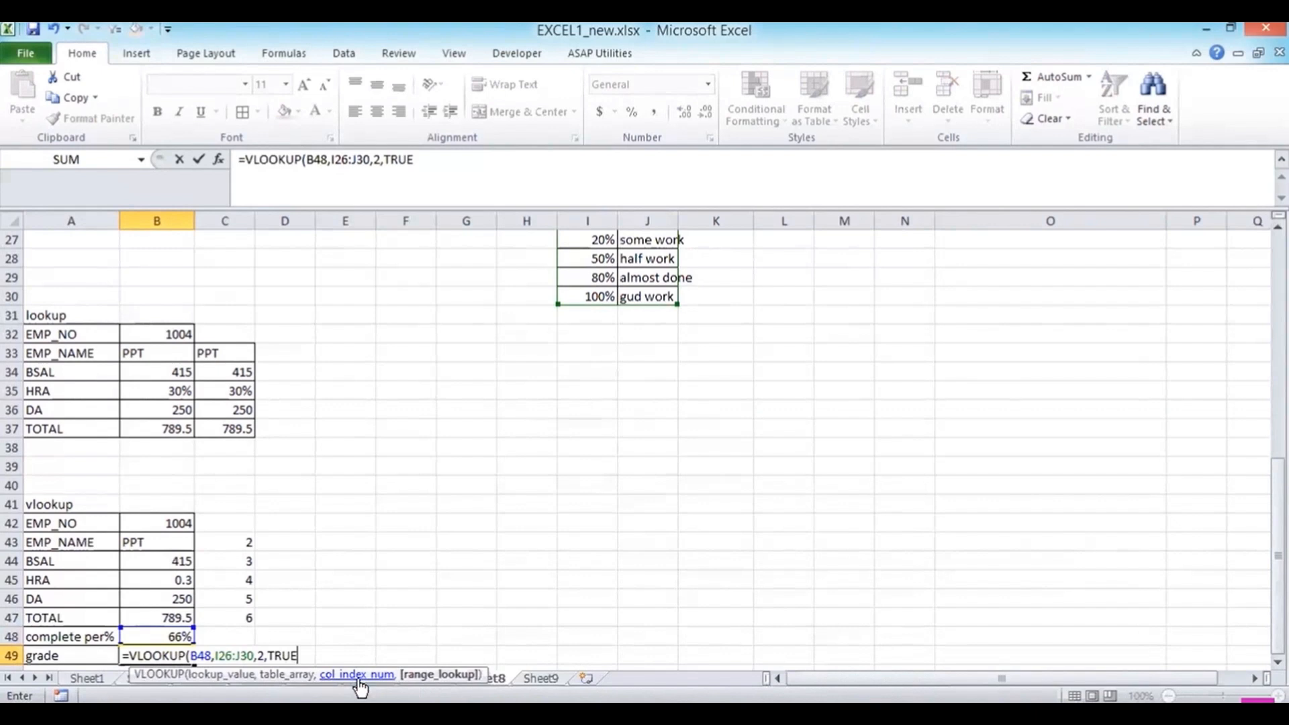
key(Return)
key(Up)
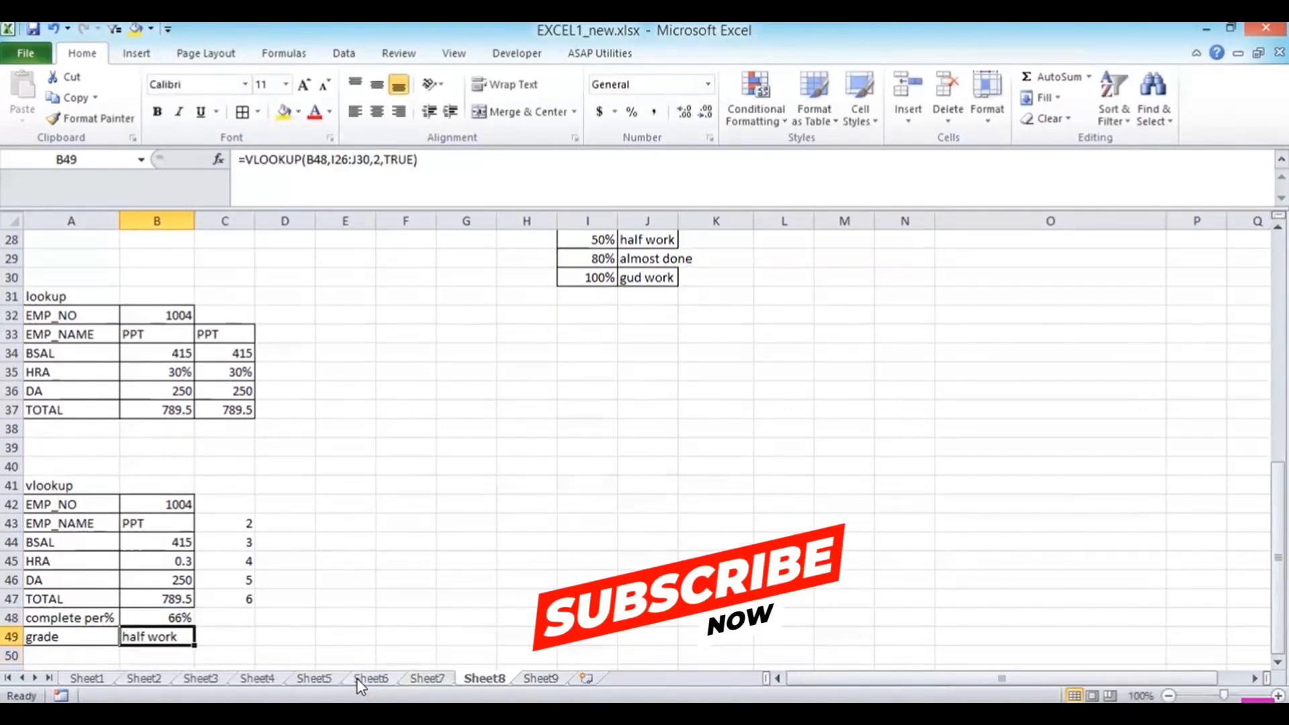
Compare the fetched grade with the percentage bands in the project_comple table I26:J30.
key(Up)
key(Up)
key(Up)
key(Up)
key(Up)
key(Up)
key(Up)
key(Up)
key(Up)
key(Up)
key(Up)
key(Up)
key(Up)
key(Up)
key(Up)
key(Up)
key(Up)
key(Up)
key(Up)
key(Up)
key(Up)
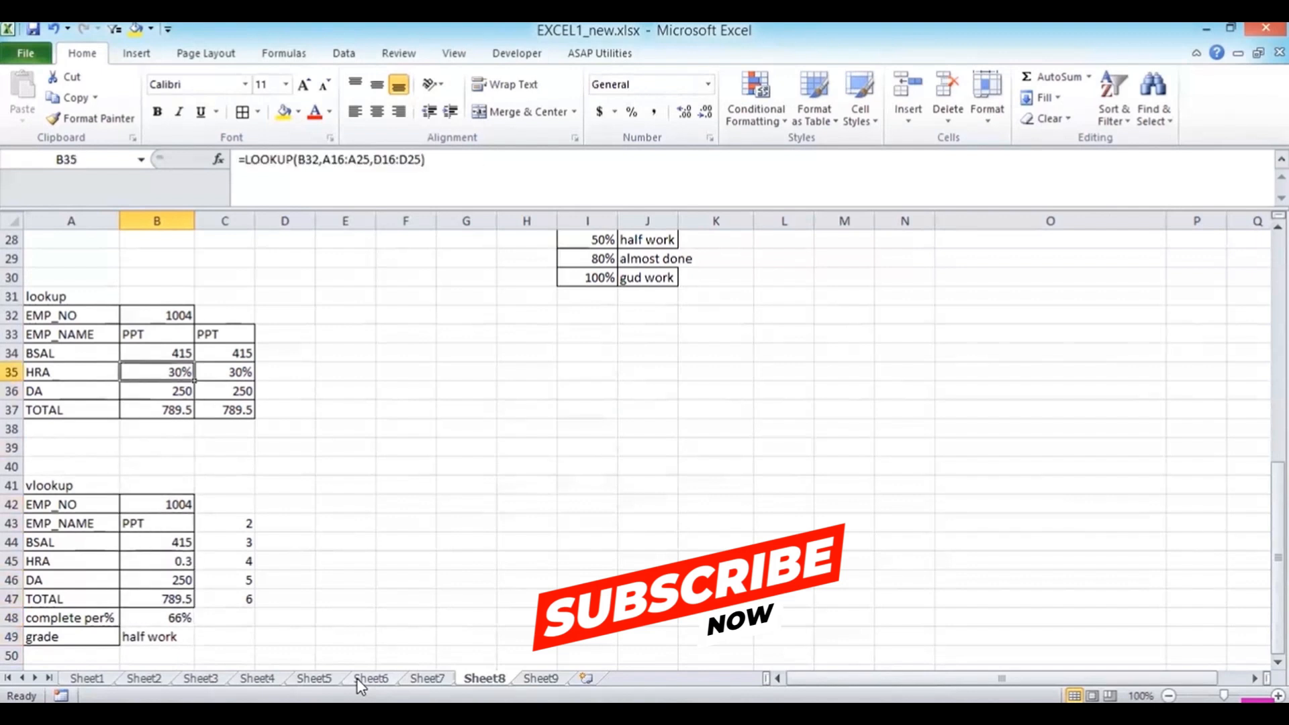
key(Down)
key(Right)
key(Right)
key(Right)
key(Right)
key(Right)
key(Right)
key(Right)
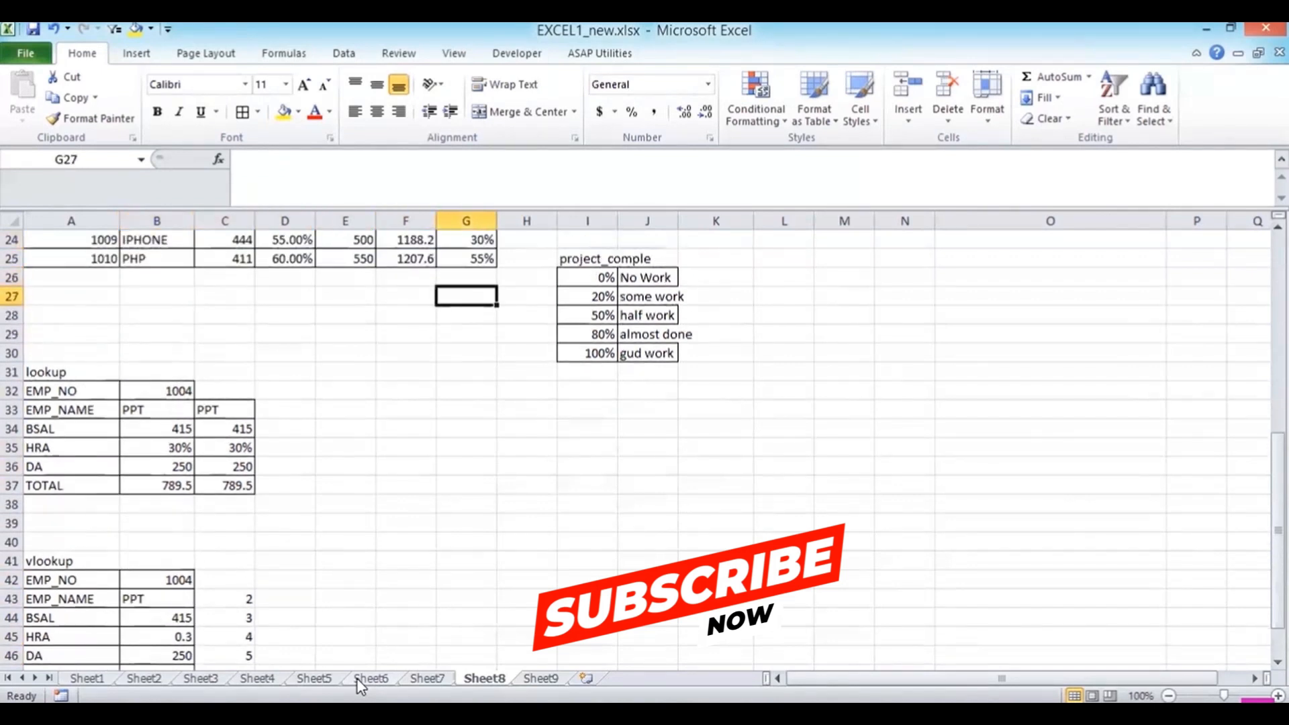
key(Down)
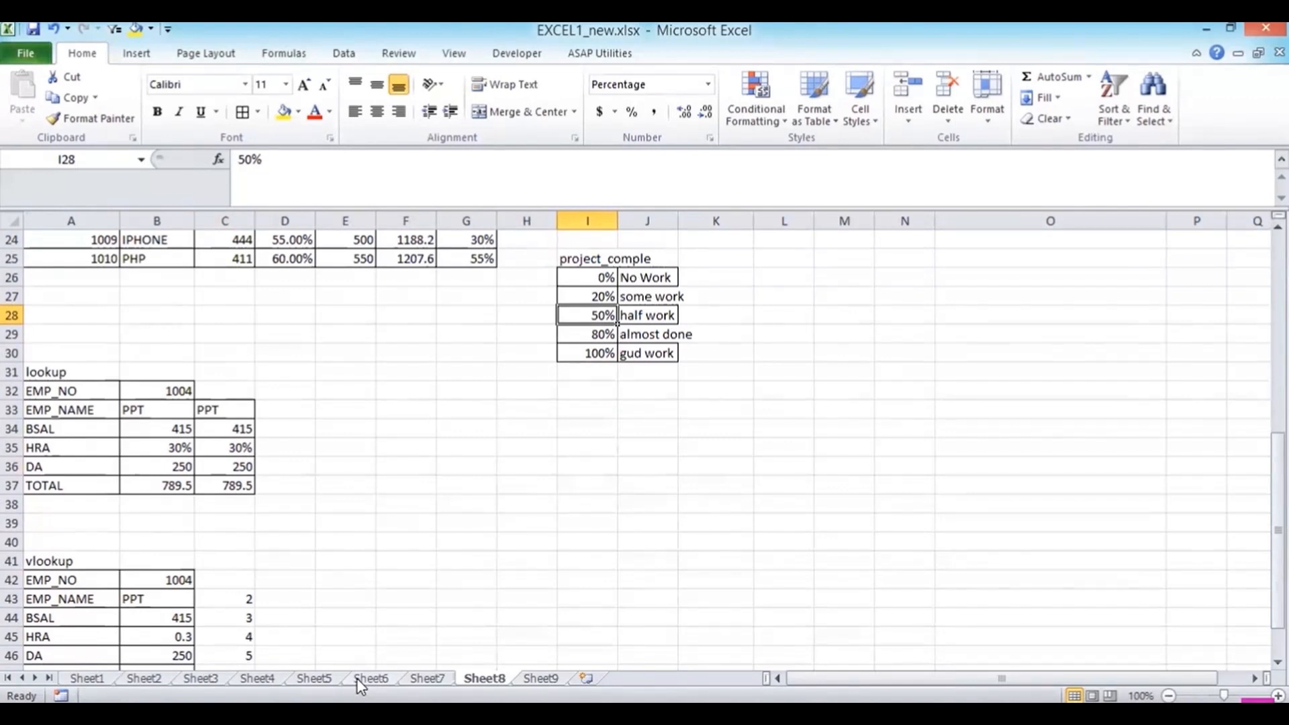
key(Down)
key(Down)
key(Down)
key(Down)
key(Down)
key(Down)
key(Down)
key(Down)
key(Down)
key(Down)
key(Down)
key(Down)
key(Down)
key(Down)
key(Down)
key(Down)
key(Down)
key(Down)
key(Down)
key(Down)
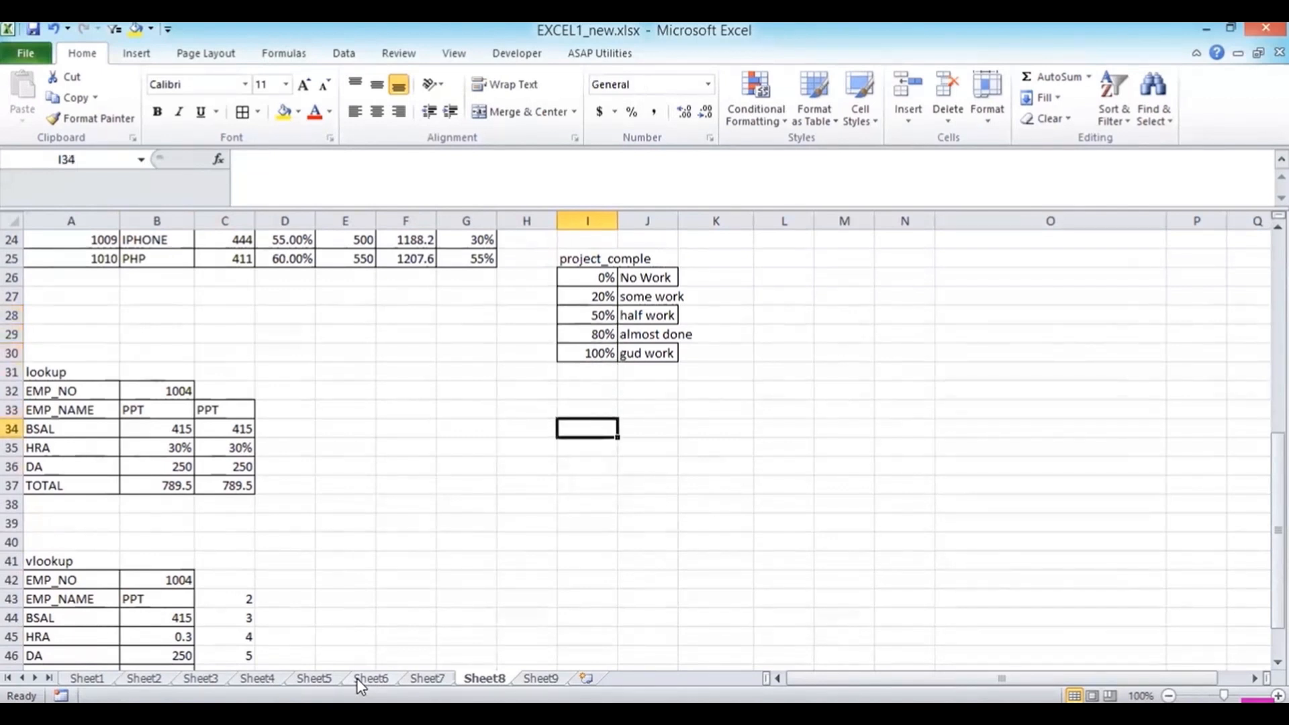
key(Left)
key(Left)
key(Left)
key(Left)
key(Left)
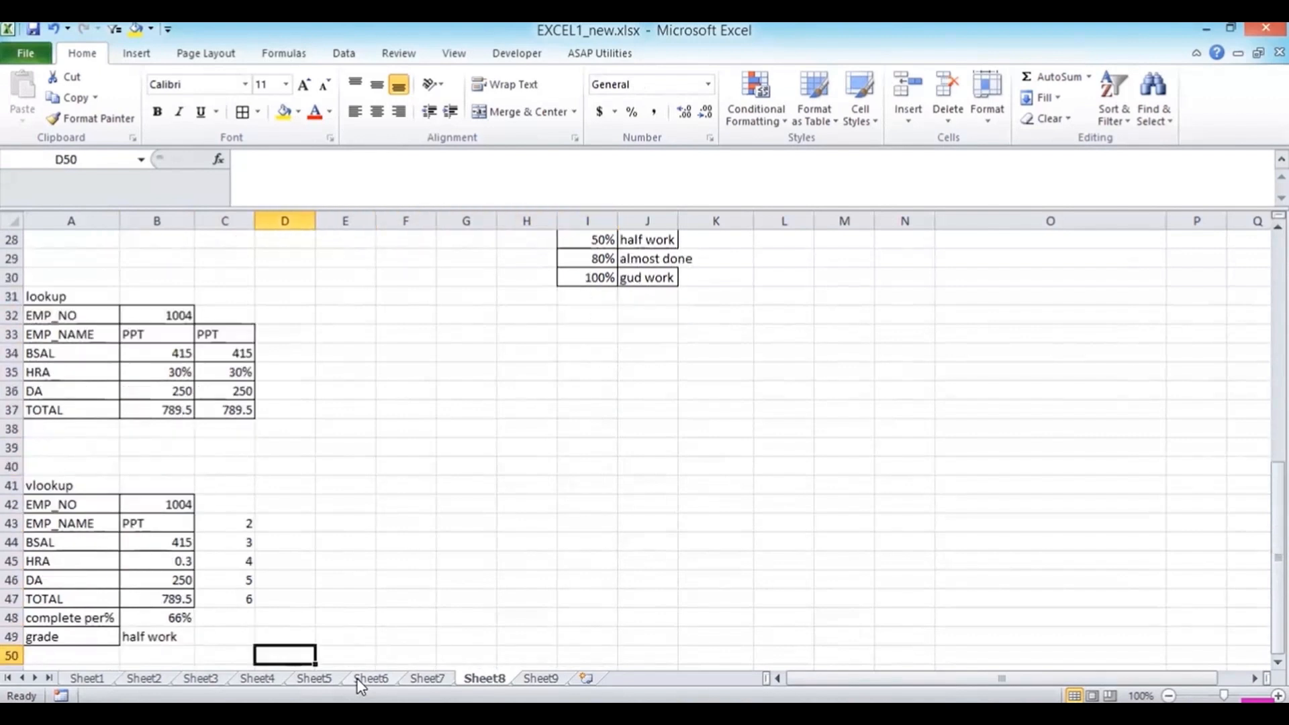
Set the EMP_NO in cell B42 of the vlookup block to 1010.
key(Up)
key(Up)
key(Up)
key(Up)
key(Up)
key(Up)
key(Up)
key(Up)
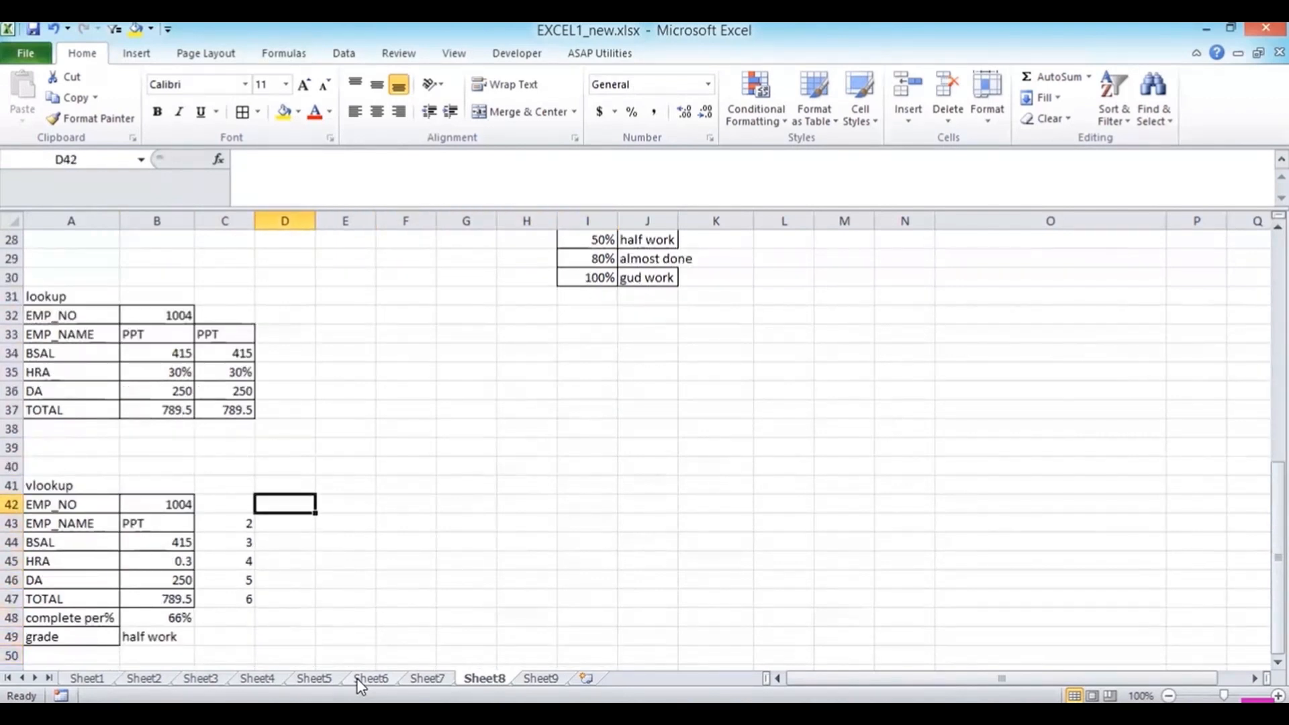
key(Left)
key(Left)
text(1010)
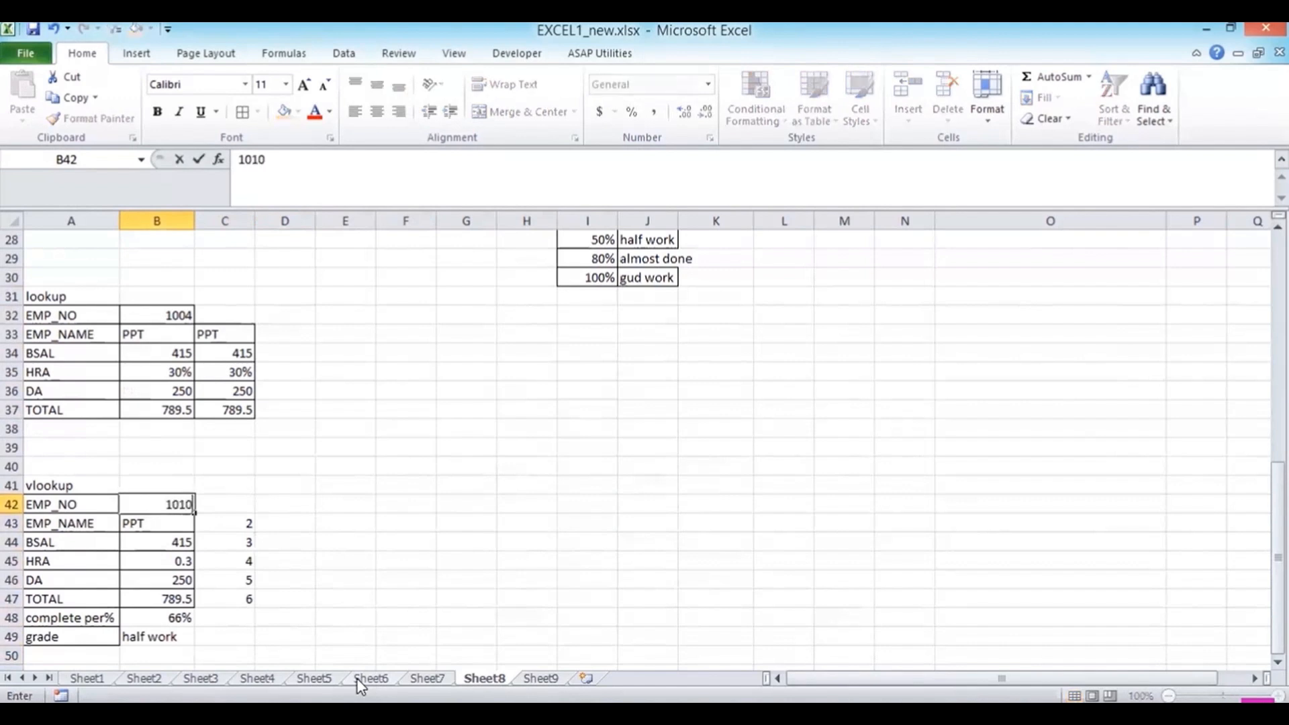
key(Down)
Check which EMP_NO cell the complete per% formula in B48 uses as its lookup value.
key(Down)
key(Down)
key(Down)
key(Down)
key(Down)
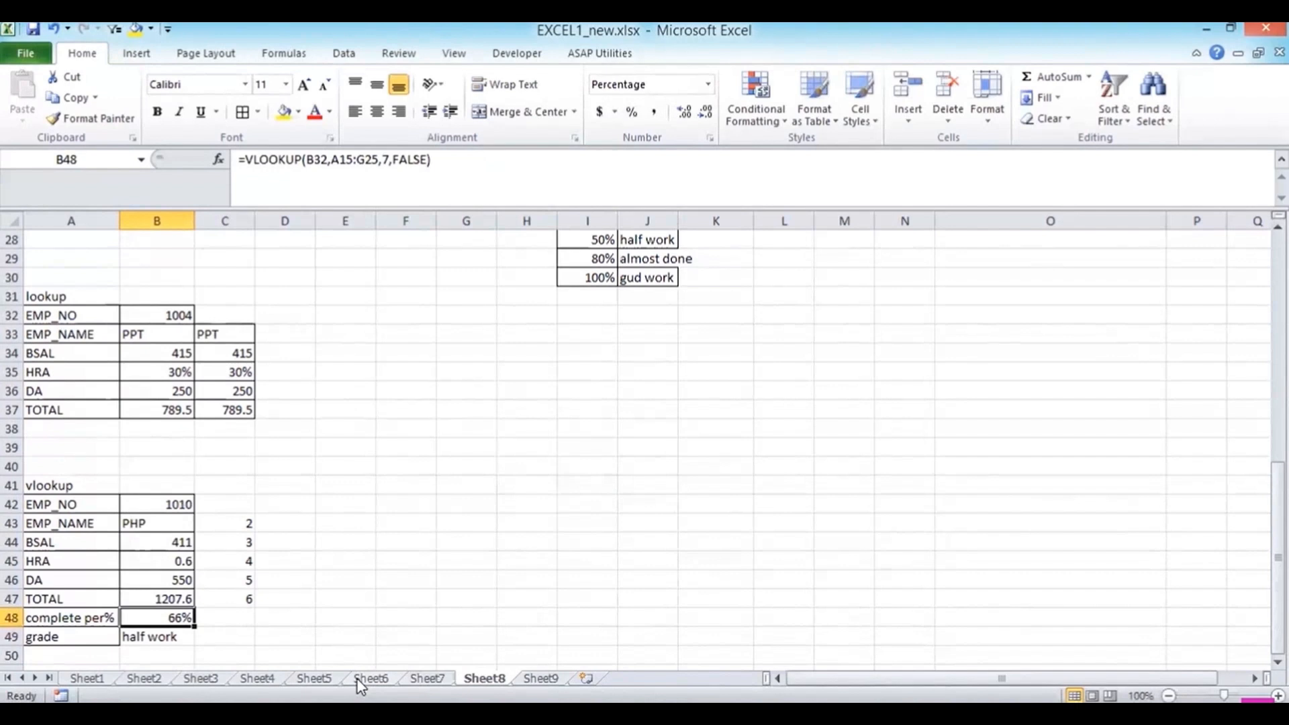
key(Up)
key(Up)
key(Up)
key(Up)
key(Up)
key(Up)
key(Up)
key(Up)
key(Up)
key(Up)
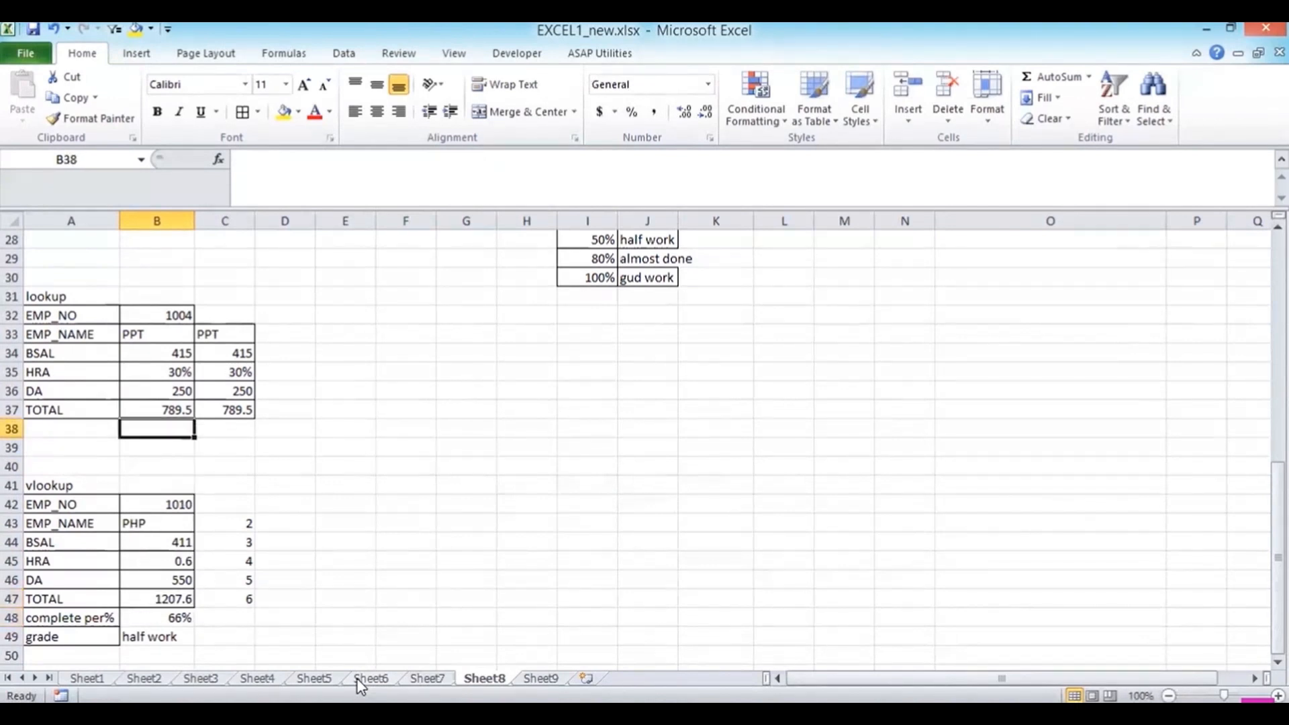
key(Down)
key(Down)
key(Down)
key(Down)
key(Down)
key(Down)
key(Down)
key(Down)
key(Down)
key(Down)
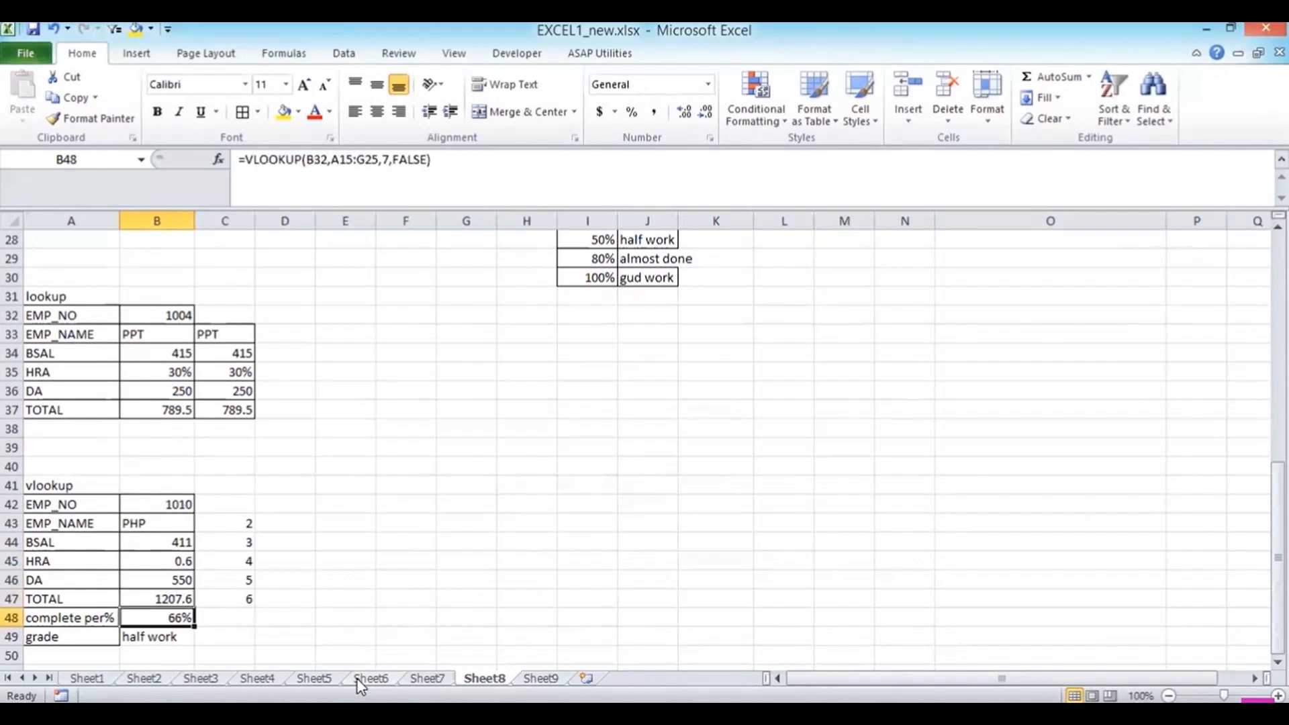
Change the lookup value of the complete per% formula in B48 so it reads =VLOOKUP(B42,A15:G25,7,FALSE).
click(321, 161)
key(BackSpace)
key(BackSpace)
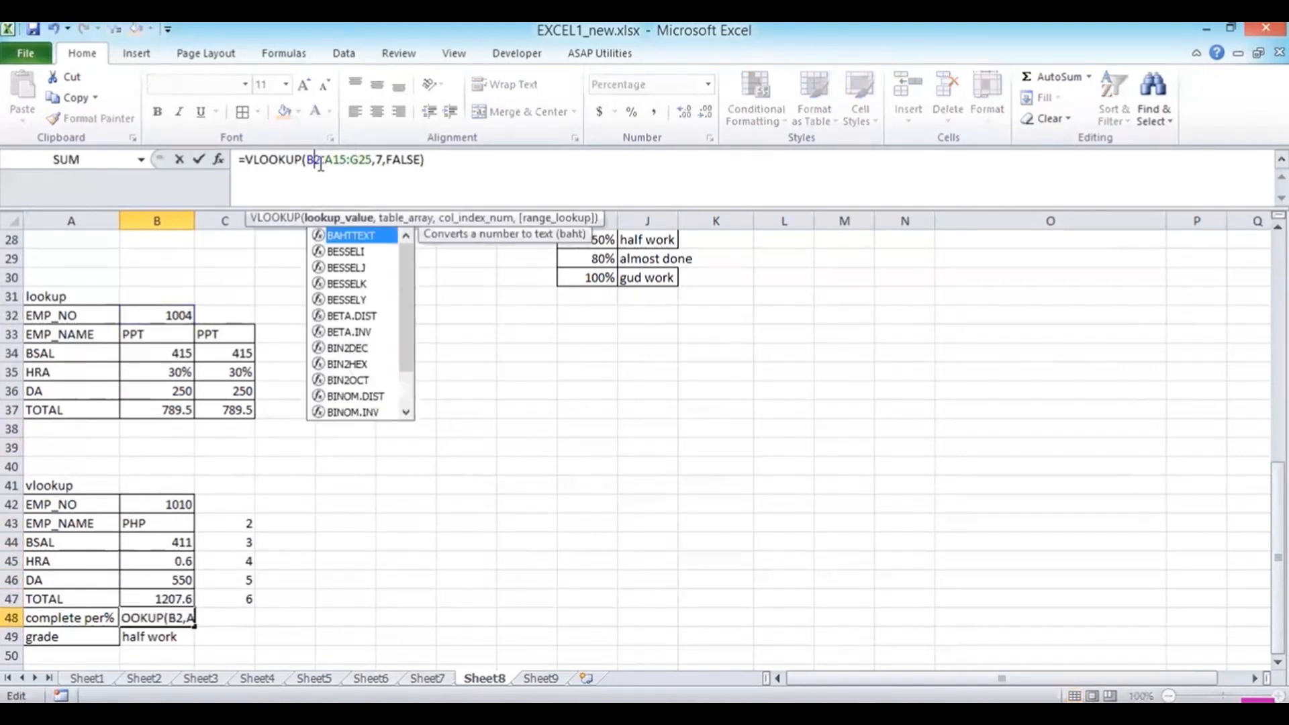
text(42)
key(Return)
key(Up)
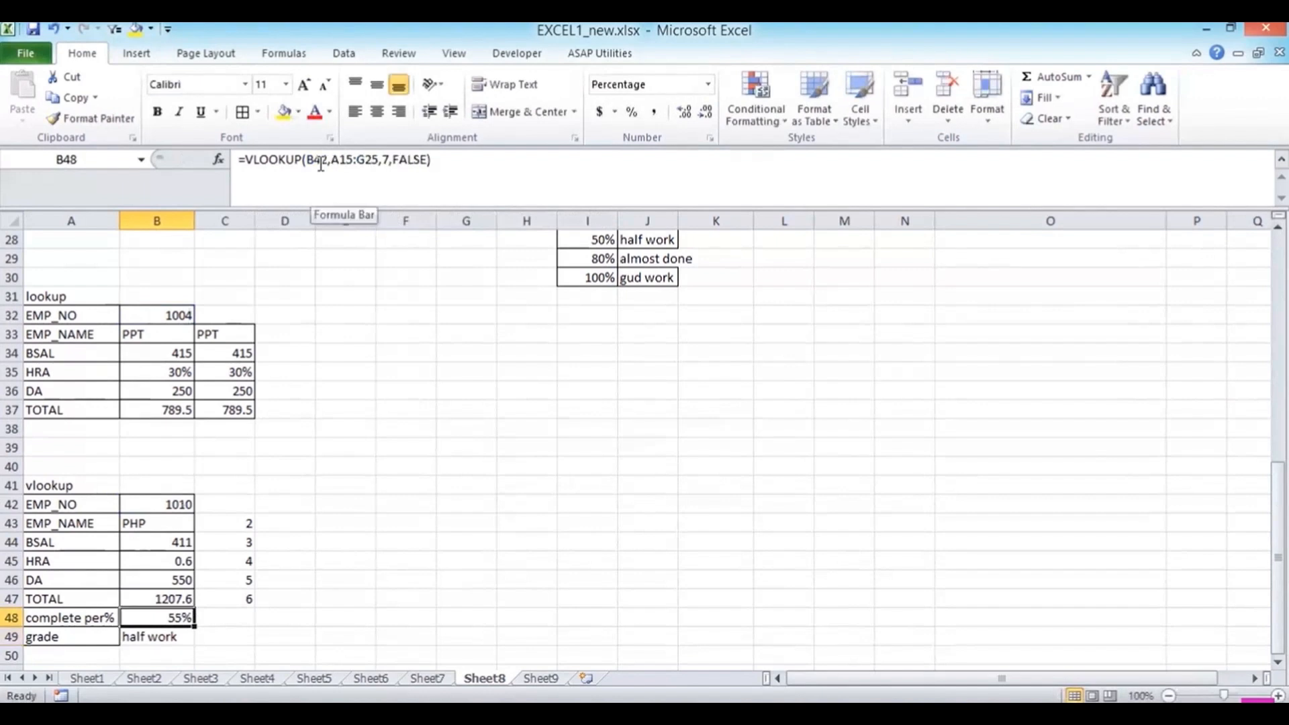
Set the EMP_NO in cell B42 of the vlookup block to 1002.
key(Up)
key(Up)
key(Up)
key(Up)
key(Up)
key(Up)
key(Up)
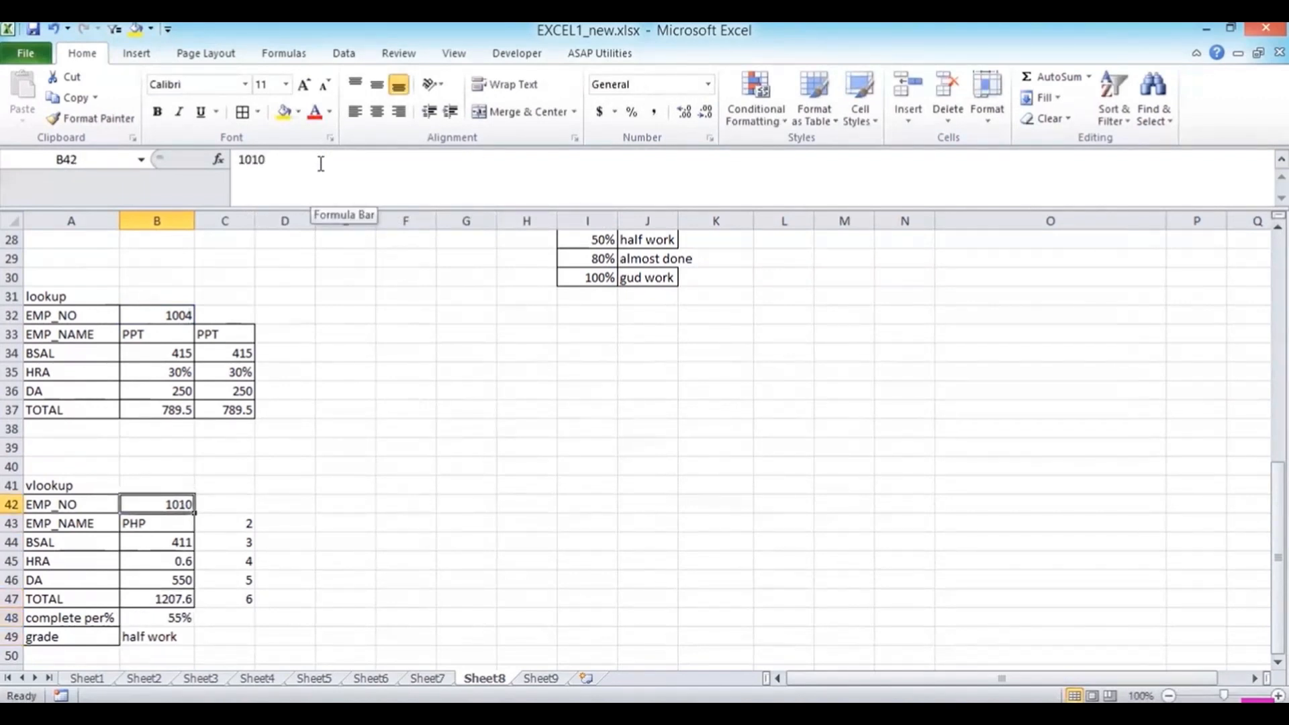
key(Down)
text(1002)
key(Return)
key(Up)
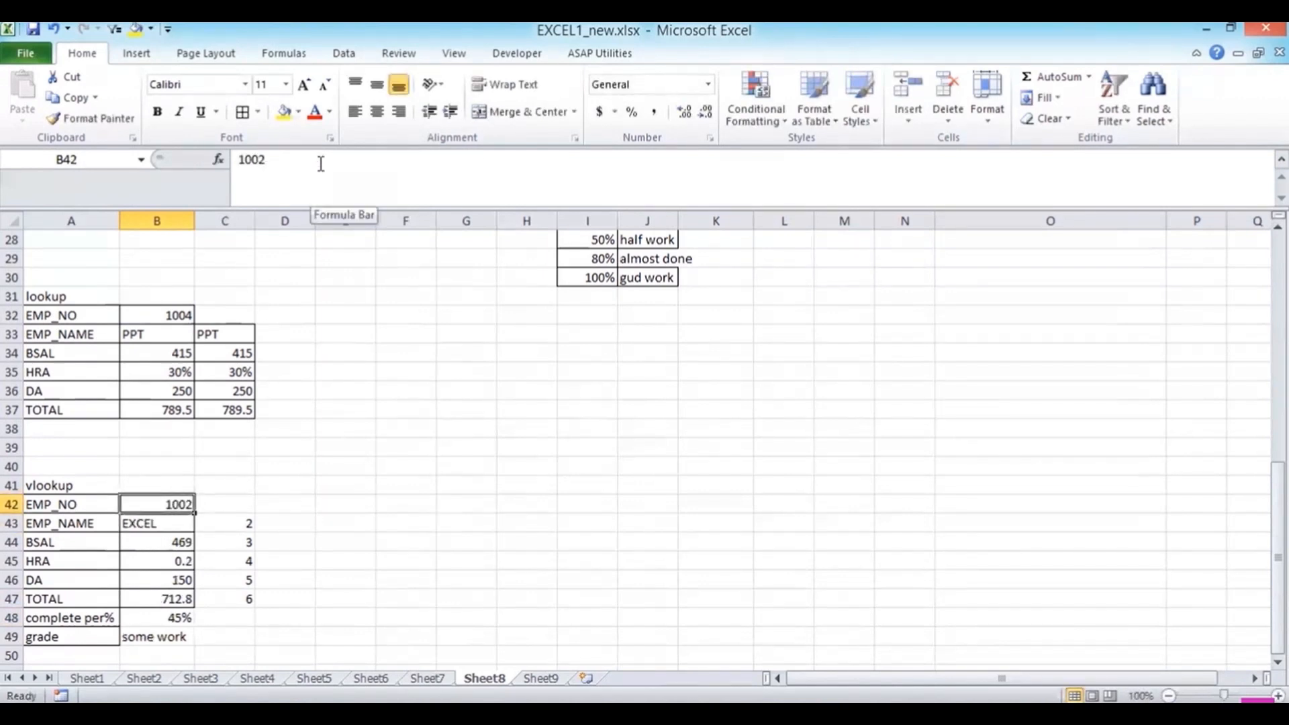
Check the fetched completion percentage and grade against the employee table A15:G25 and the project_comple table.
key(Up)
key(Up)
key(Up)
key(Up)
key(Up)
key(Up)
key(Up)
key(Up)
key(Up)
key(Up)
key(Up)
key(Up)
key(Up)
key(Up)
key(Up)
key(Up)
key(Up)
key(Up)
key(Up)
key(Up)
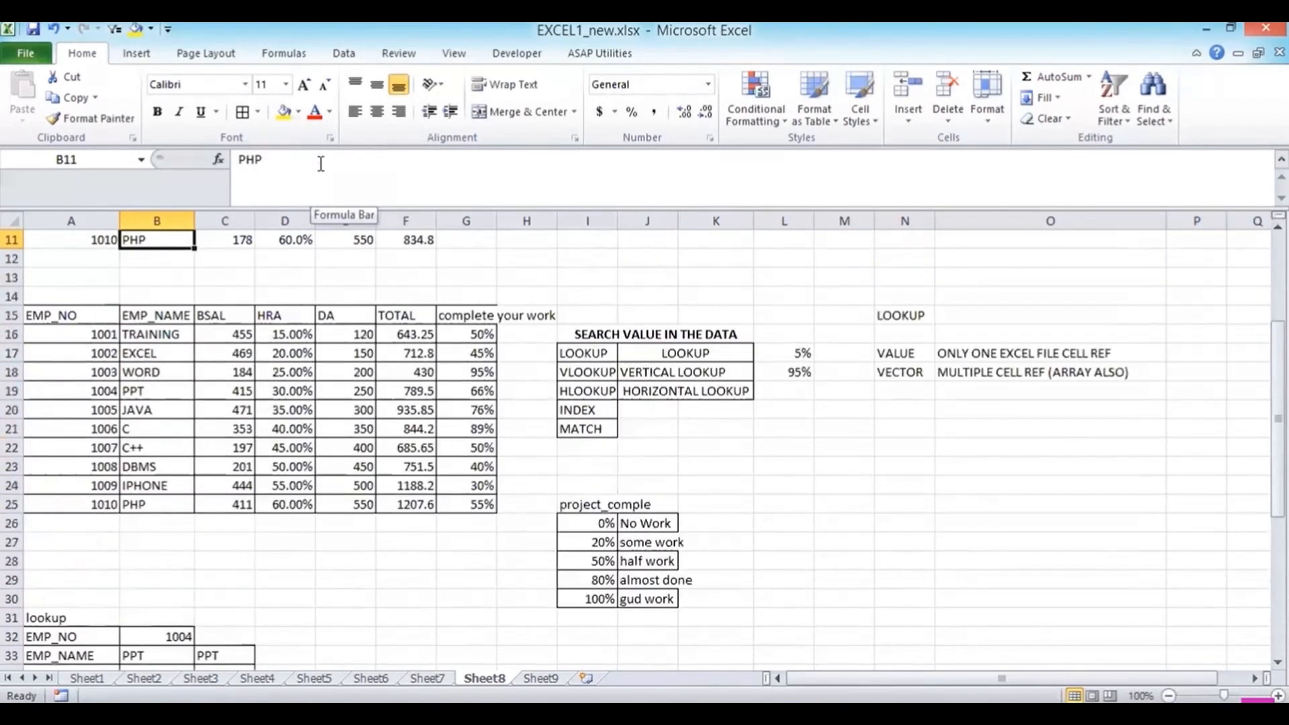
key(Down)
key(Down)
key(Down)
key(Down)
key(Down)
key(Down)
key(Down)
key(Down)
key(Down)
key(Down)
key(Down)
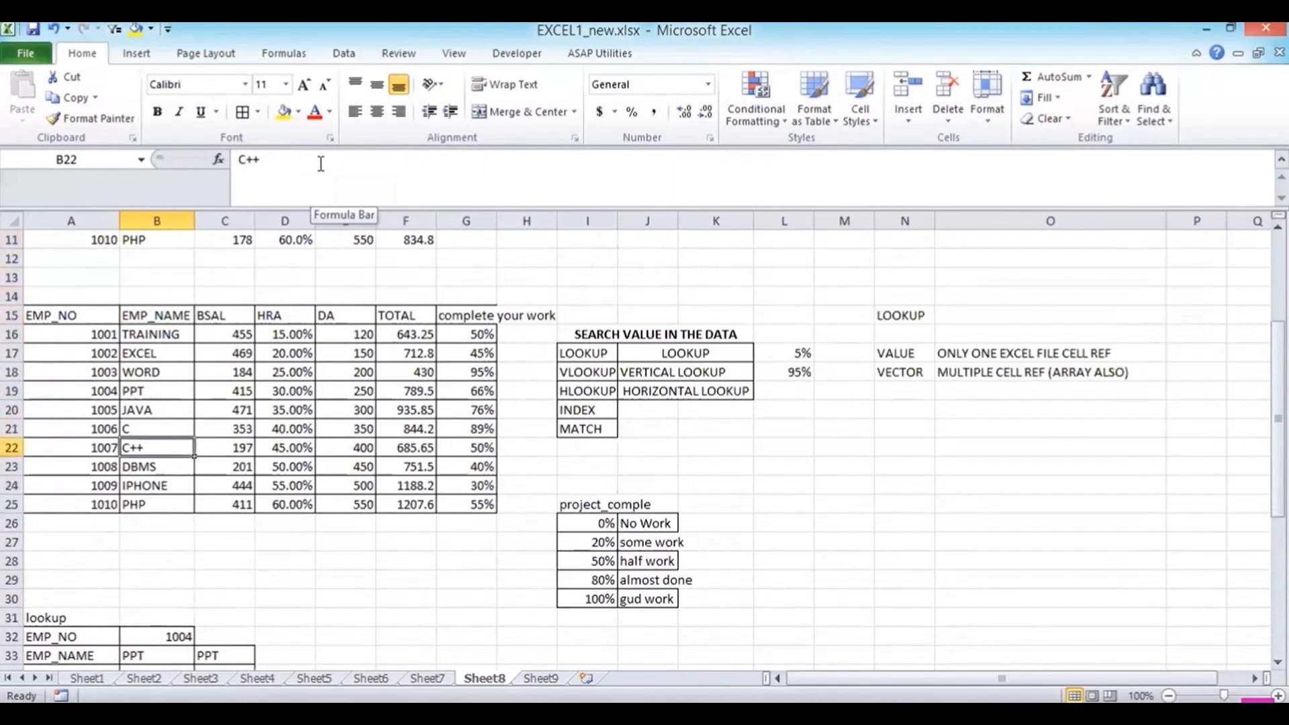
Add cell borders to the complete per% and grade values in B48:B49 of the vlookup block.
key(Down)
key(Down)
key(Down)
key(Down)
key(Down)
key(Down)
key(Down)
key(Down)
key(Down)
key(Down)
key(Down)
key(Down)
key(Down)
key(Down)
key(Down)
key(Down)
key(Down)
key(Down)
key(Down)
key(Down)
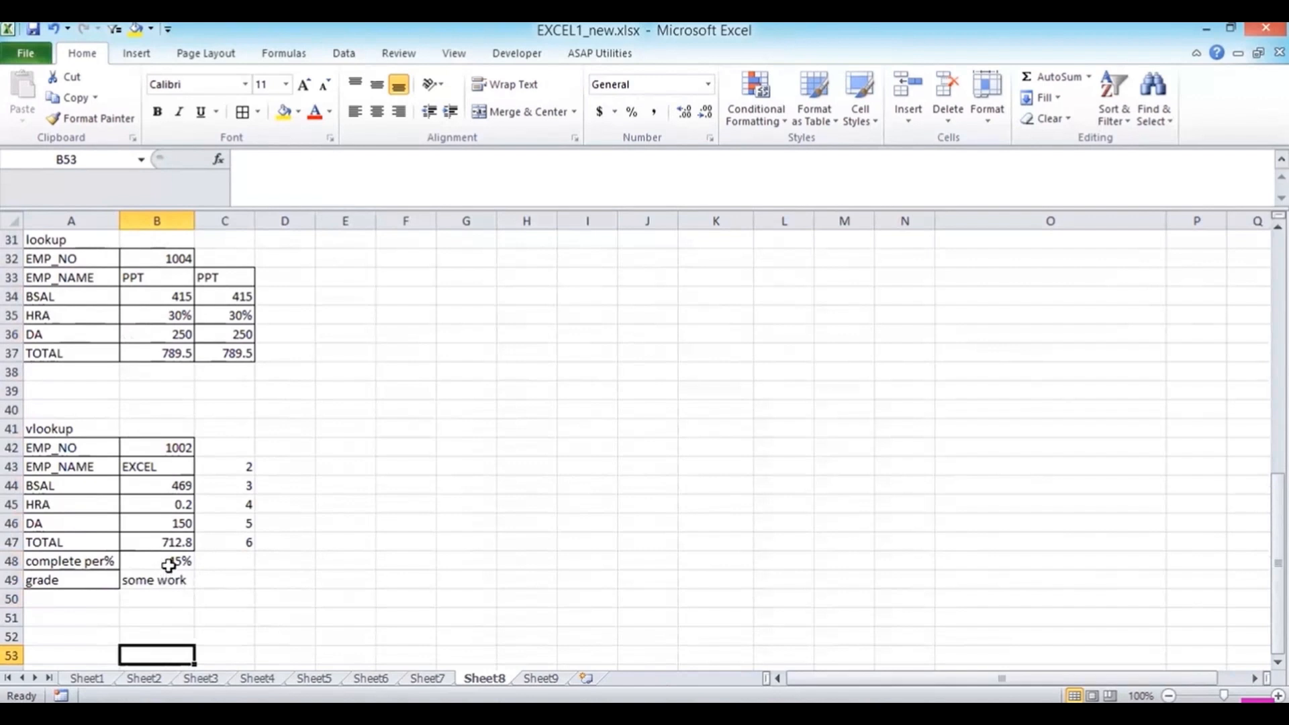
drag(168, 565, 171, 581)
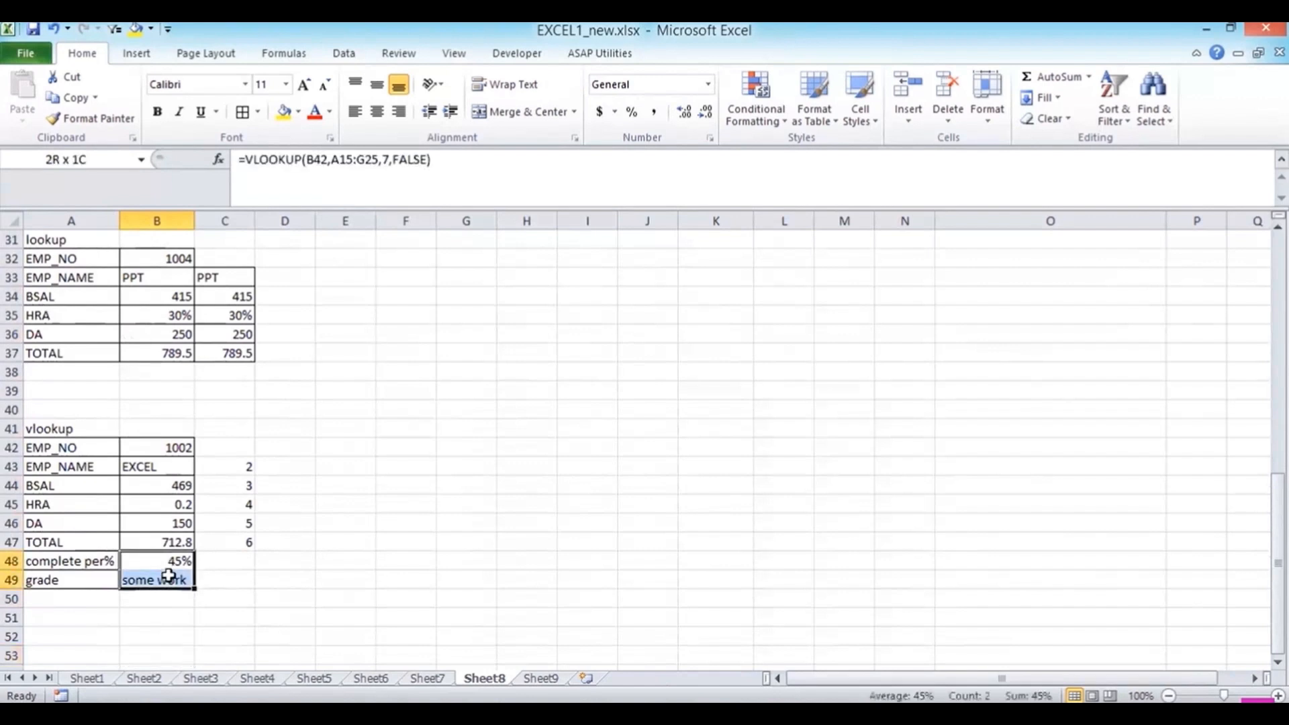
click(243, 113)
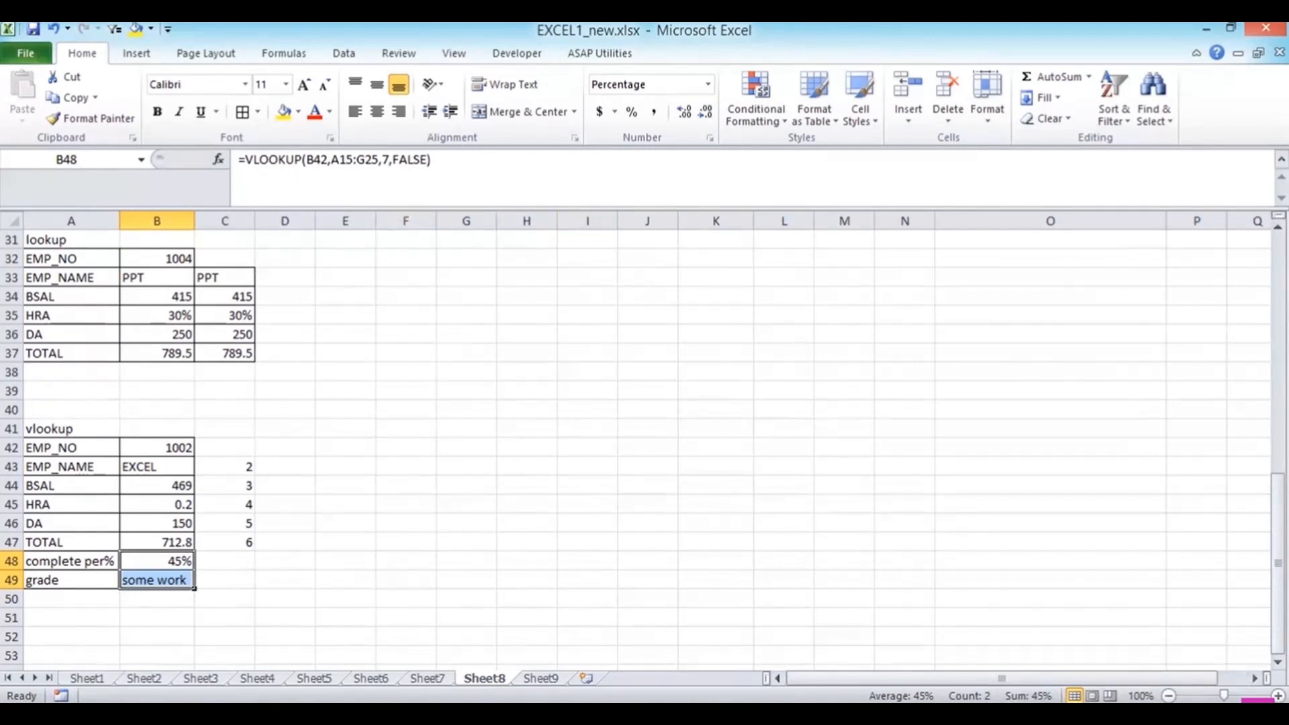
click(1148, 712)
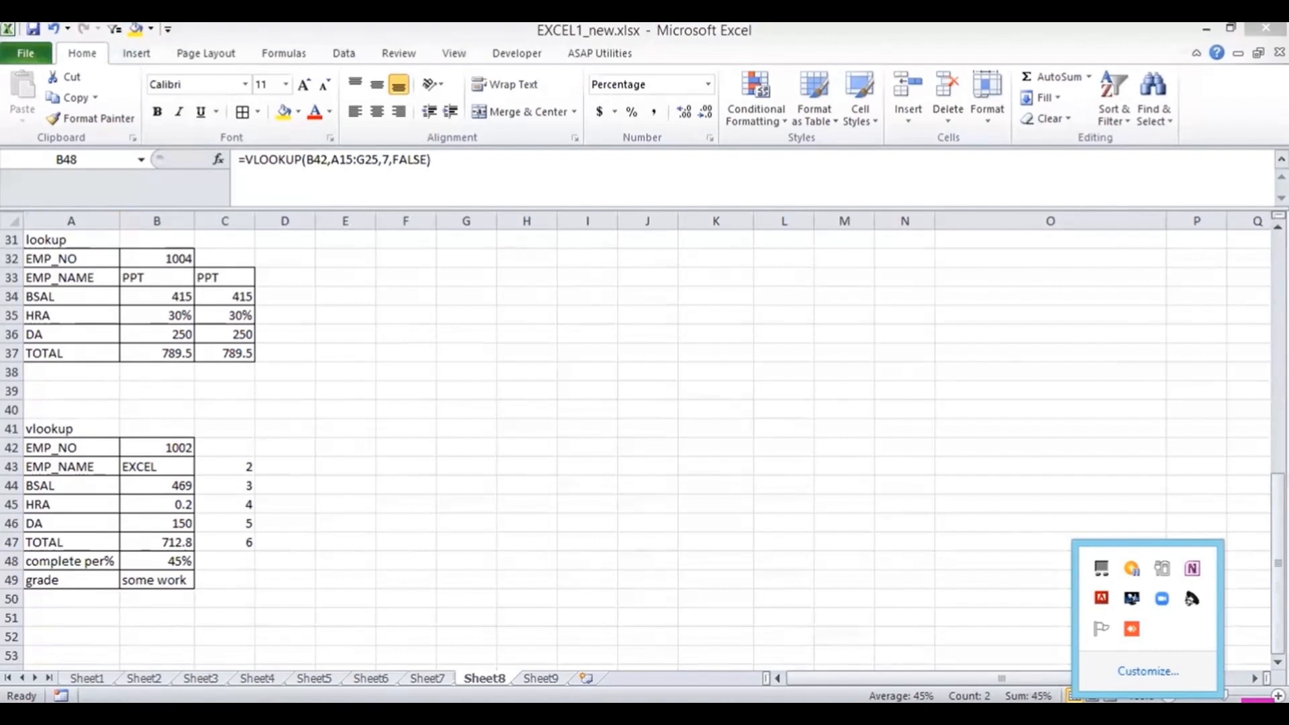
click(208, 549)
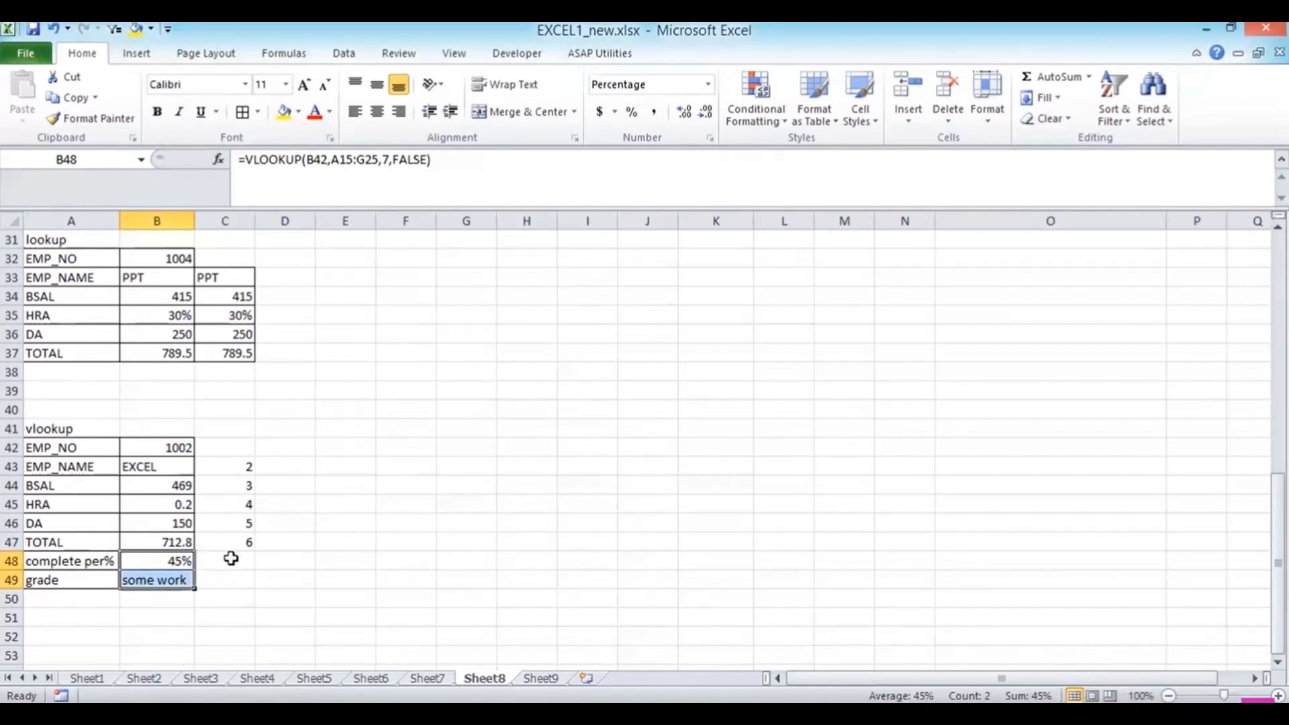
Enter the column index 7 in C48 and fill the TOTAL VLOOKUP formula from B47 down to B48.
click(231, 558)
text(7)
key(Return)
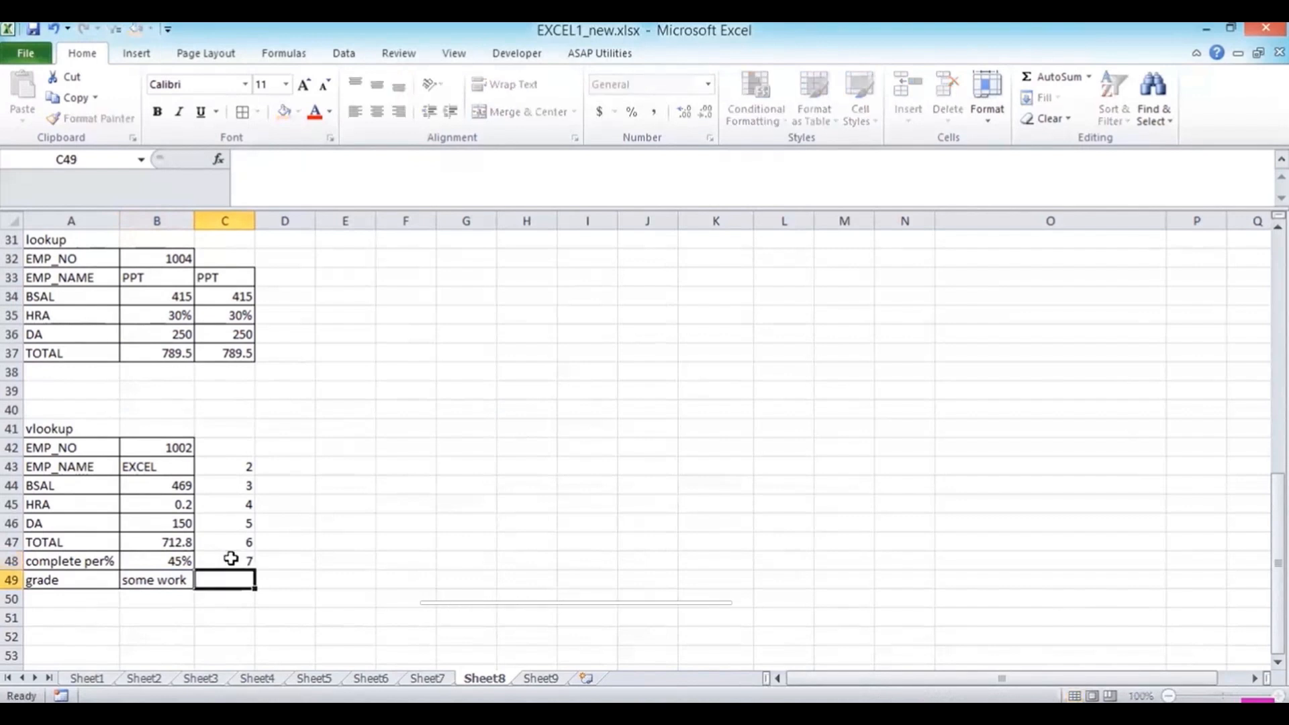
click(183, 539)
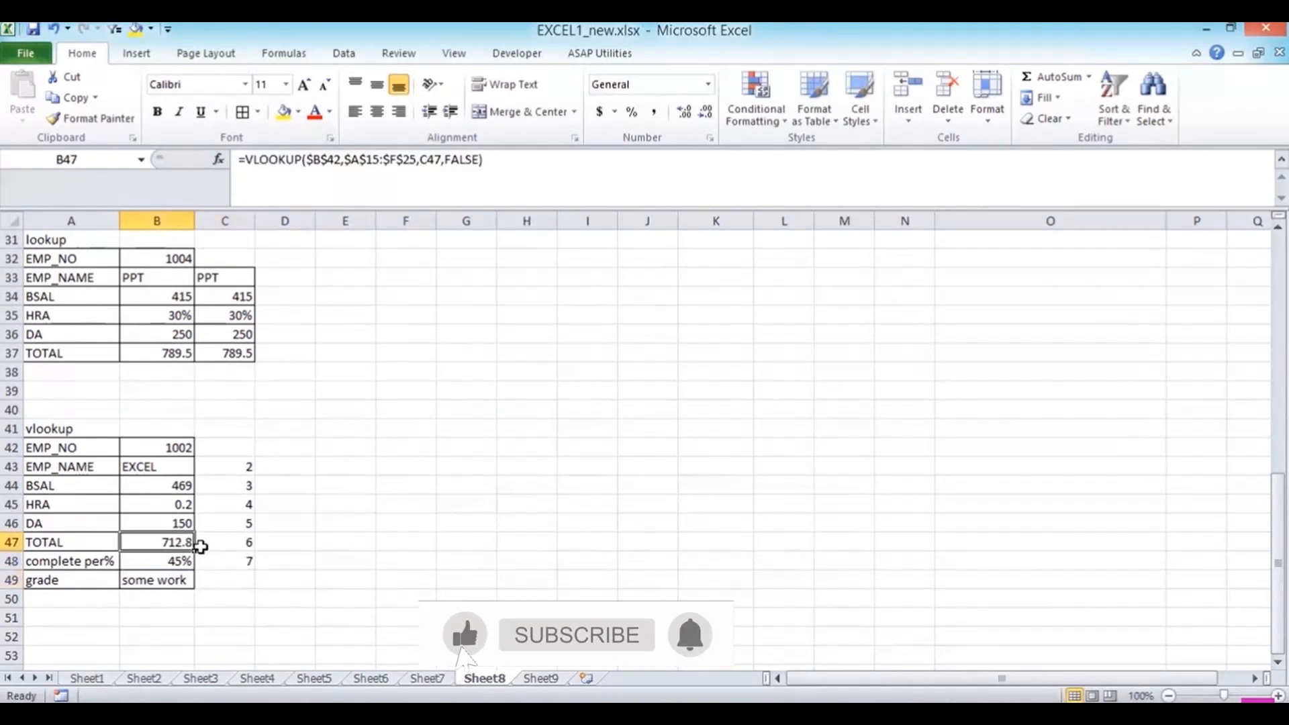
drag(195, 549, 196, 578)
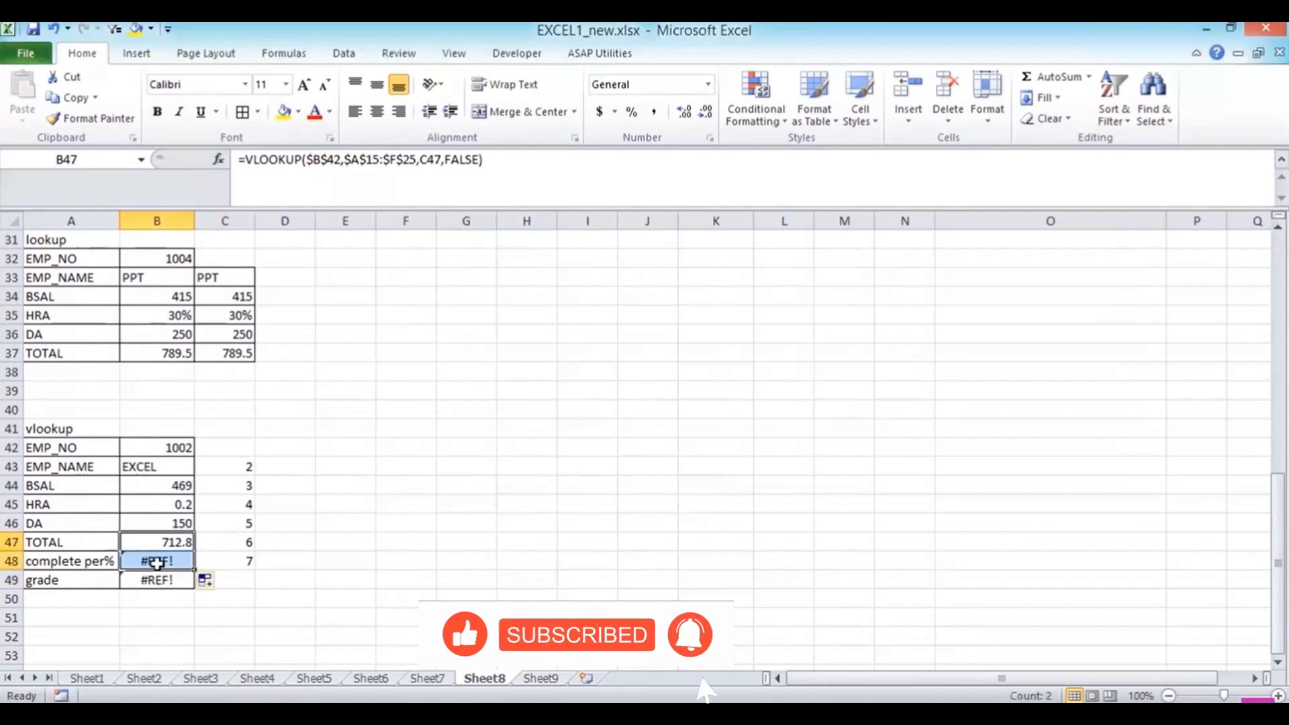
Widen column G of the employee table to fit the header "complete your work".
click(156, 563)
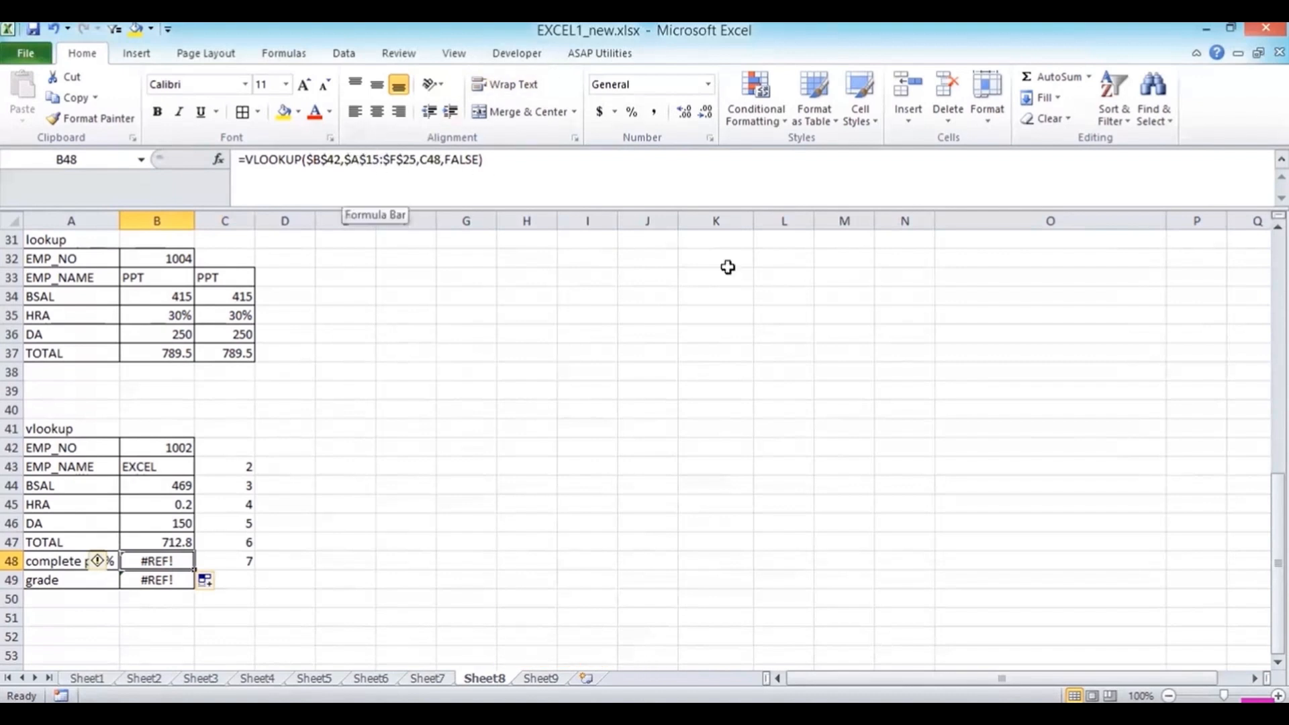
drag(1277, 498, 1277, 364)
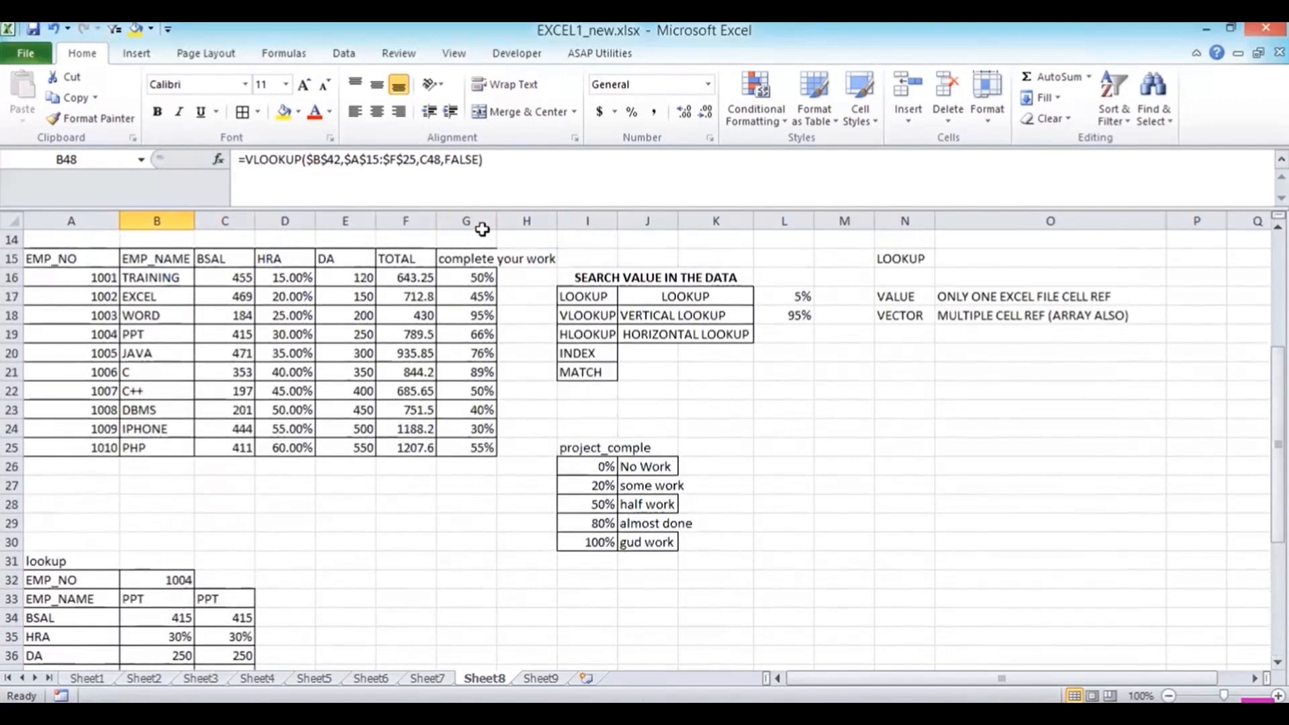
drag(496, 221, 561, 239)
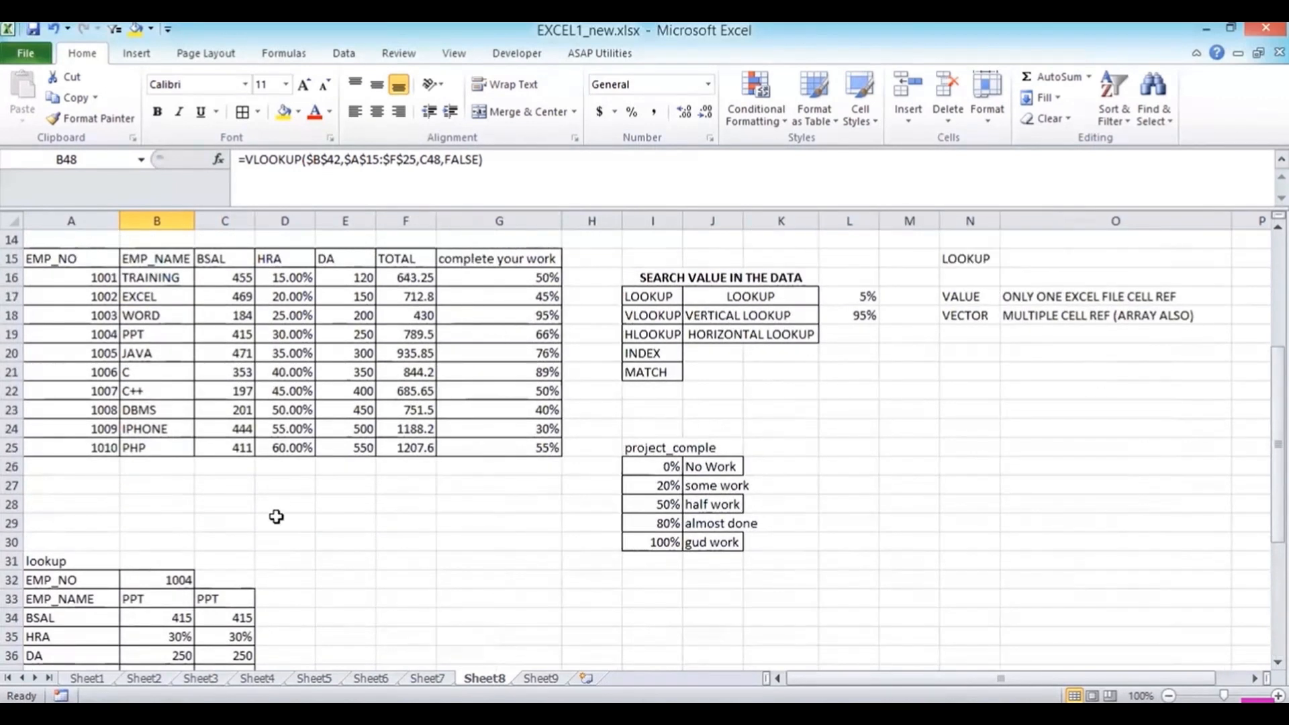
Extend the table array of the B48 formula to column G so it reads =VLOOKUP($B$42,$A$15:$G$25,C48,FALSE).
click(396, 159)
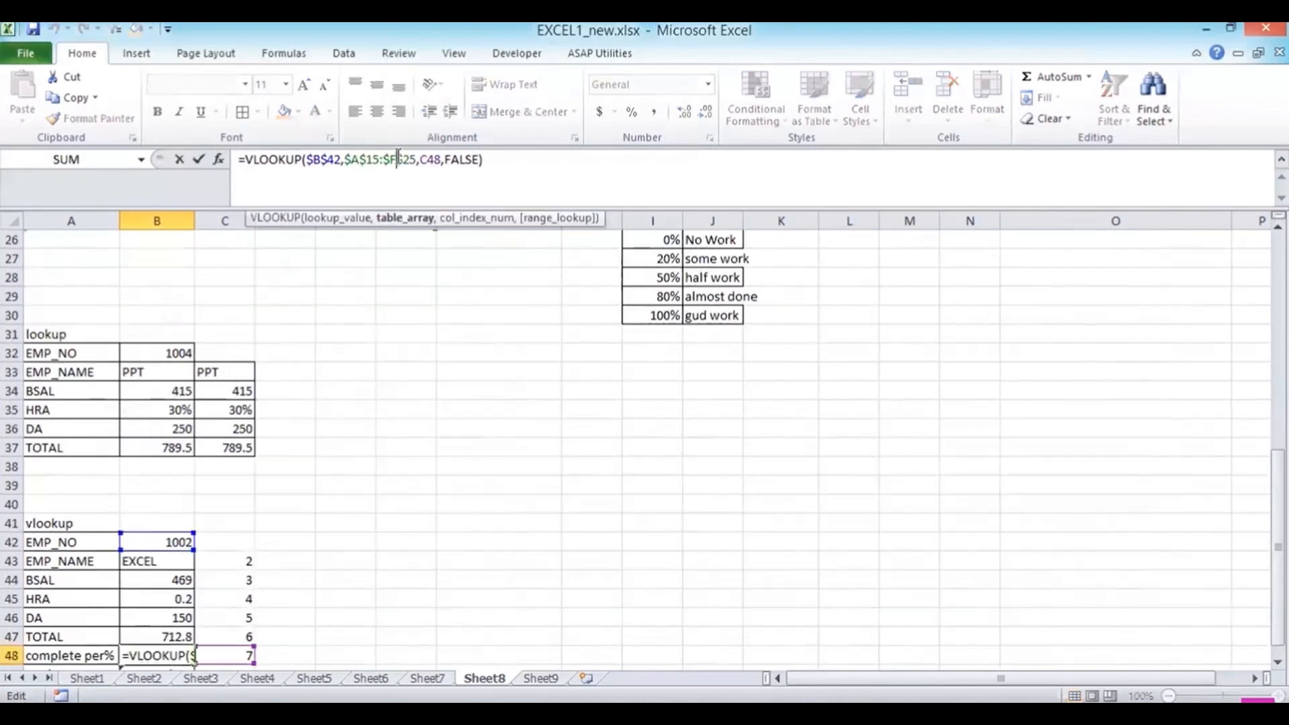
key(BackSpace)
text(G)
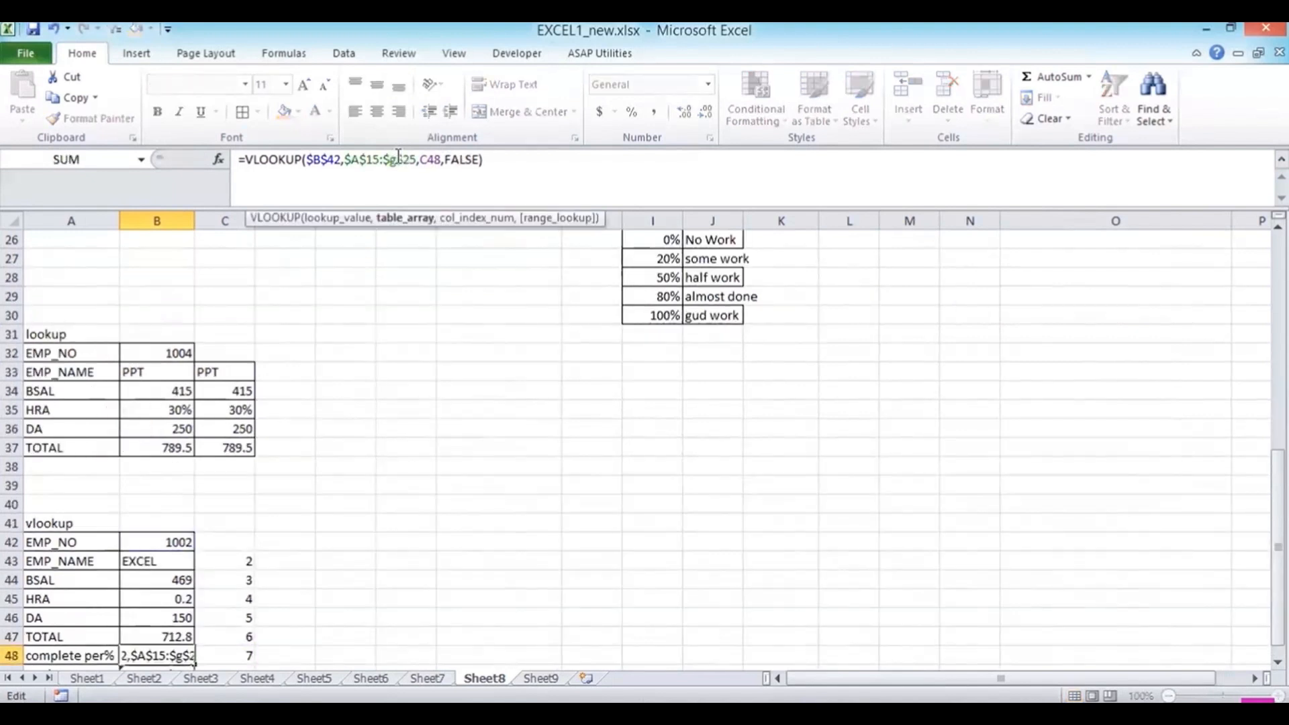
key(Return)
Enter =VLOOKUP(B42,A15:G25,2) in D43 of the EMP_NAME row, leaving out the range lookup argument.
key(Up)
key(Up)
key(Up)
key(Up)
key(Up)
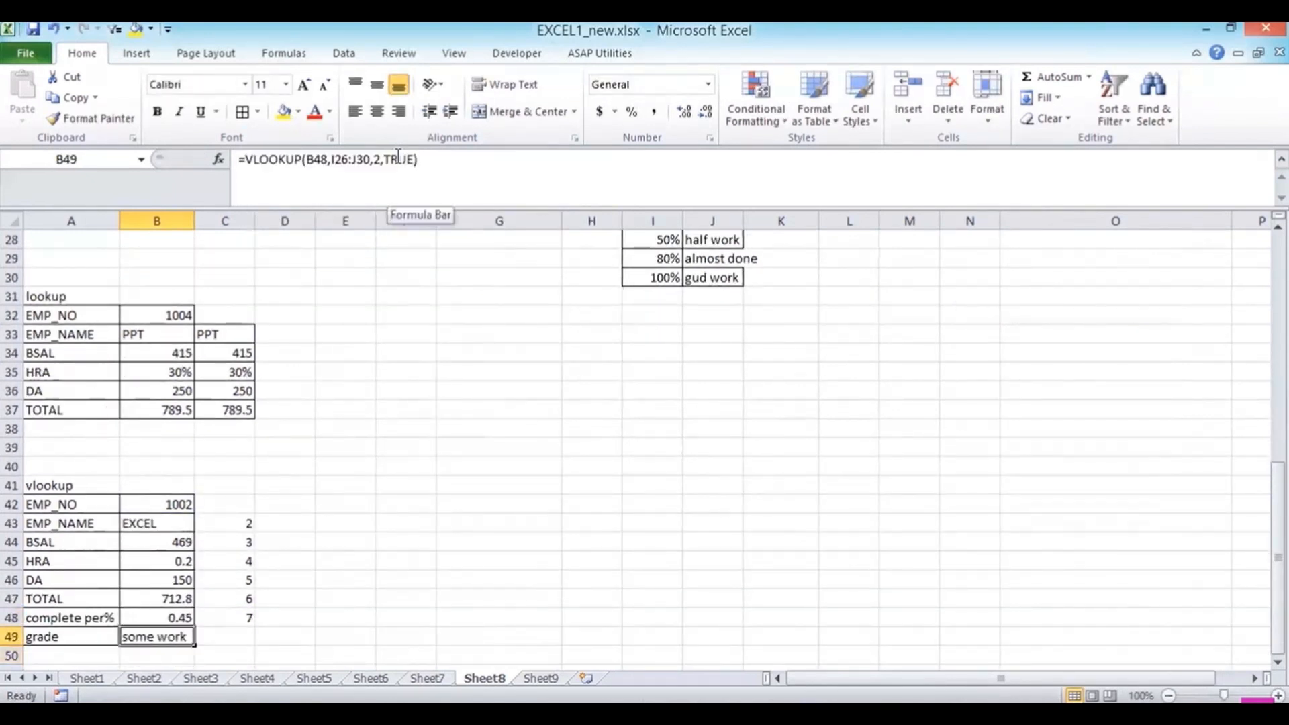
key(Up)
key(Up)
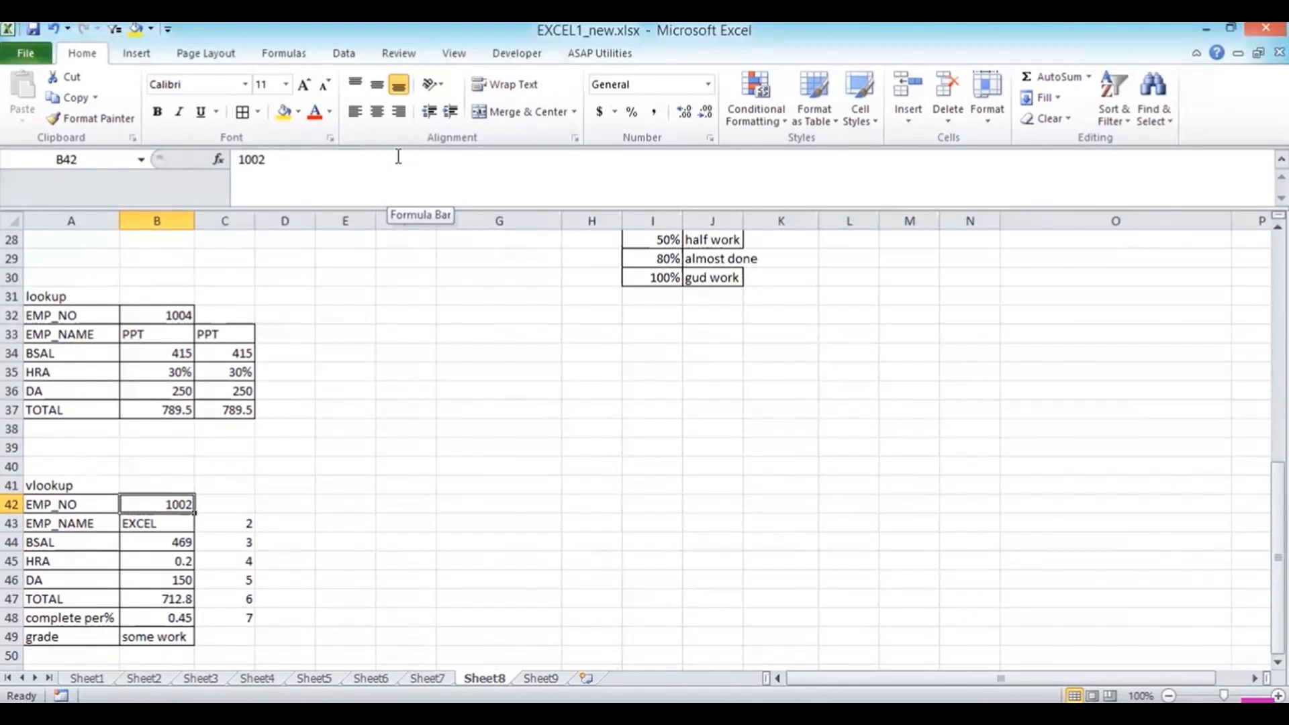
key(Down)
key(Right)
key(Right)
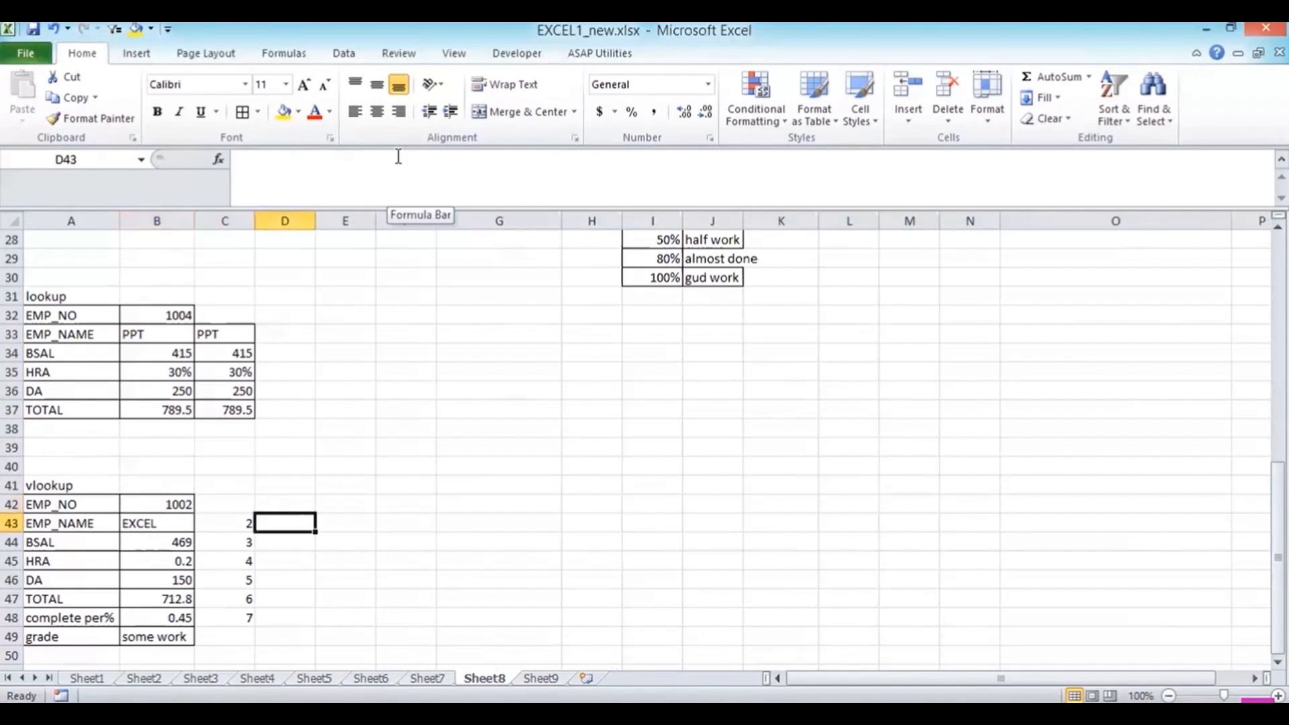
text(=vlo)
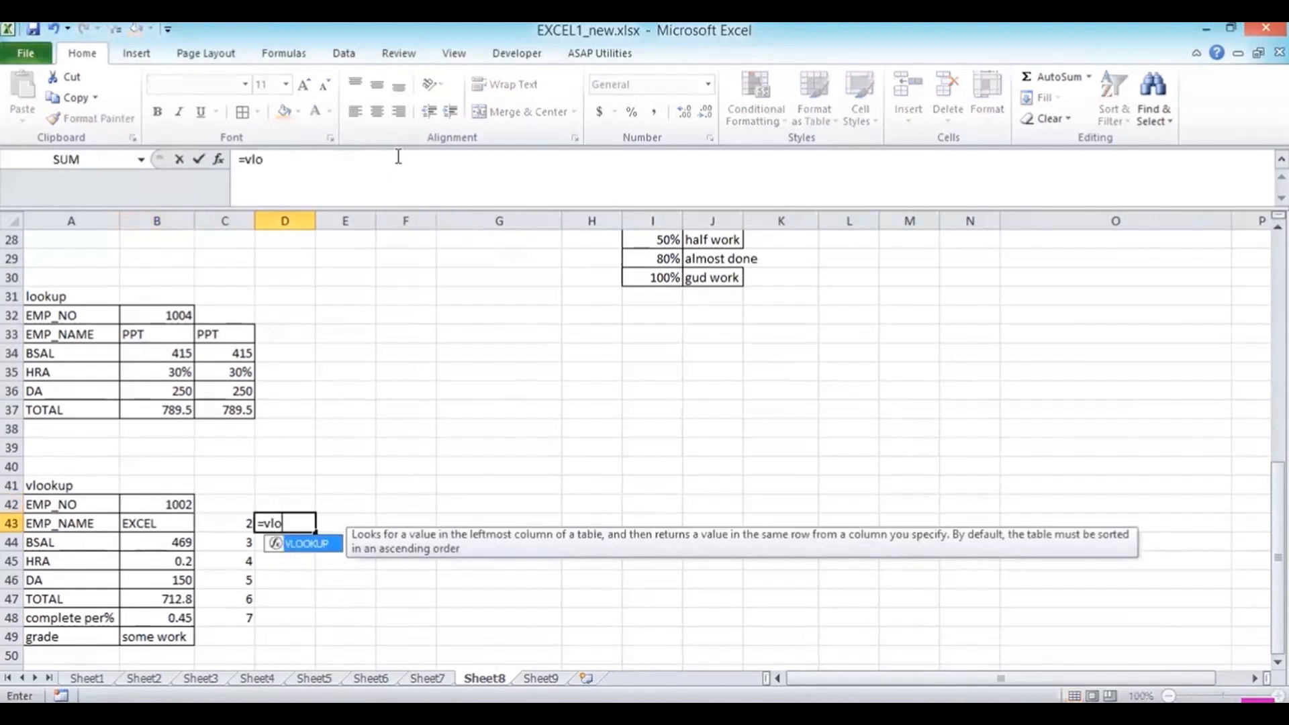
double_click(321, 544)
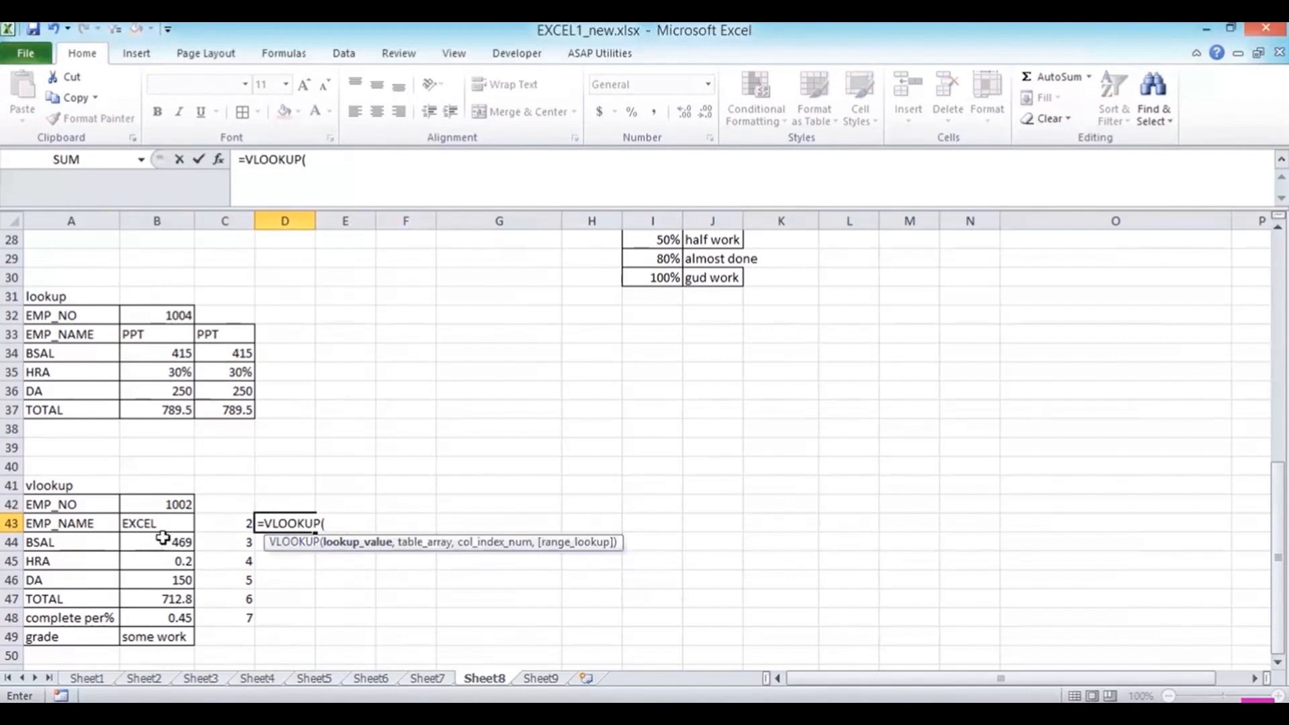
click(165, 503)
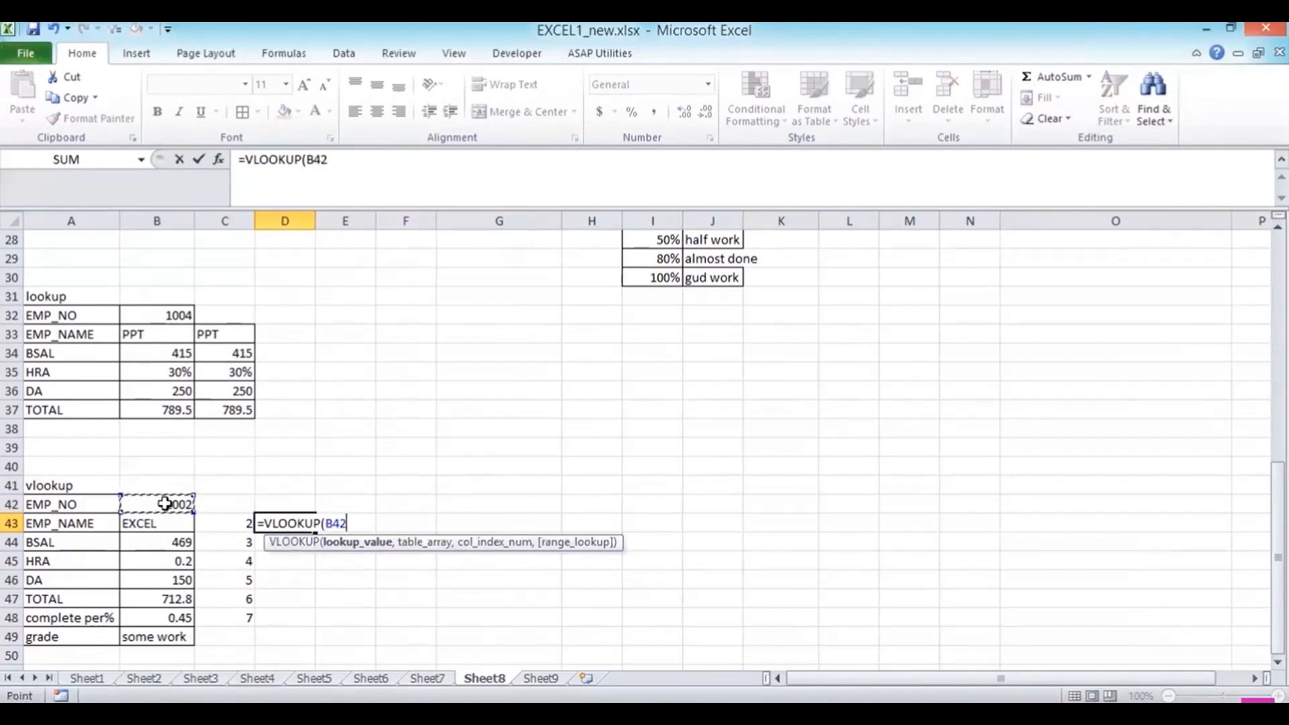
text(,)
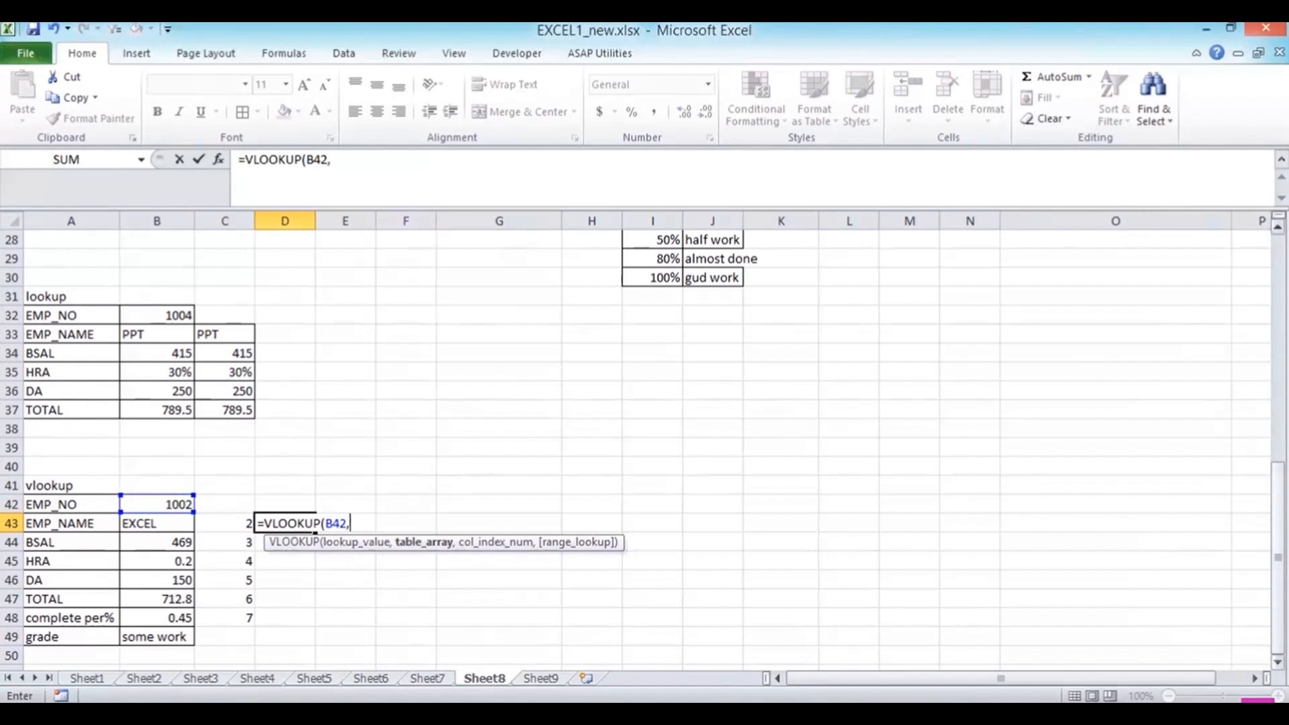
drag(1277, 644, 1277, 543)
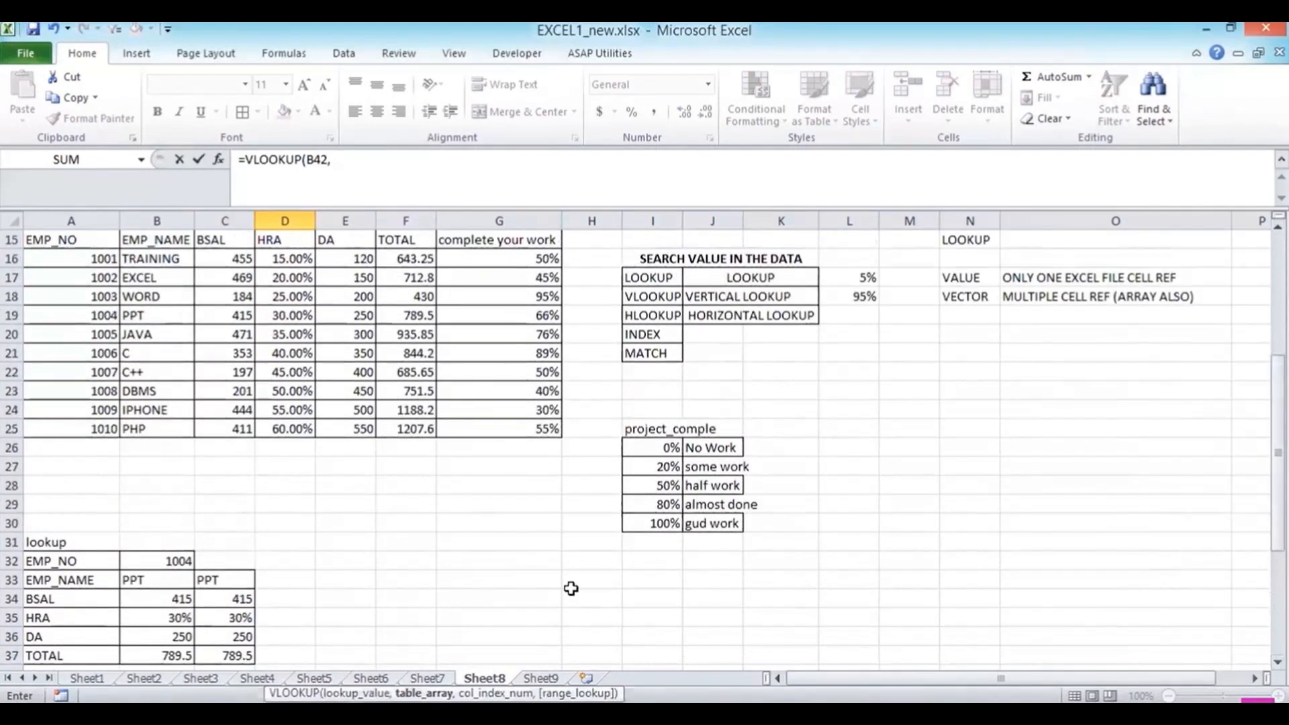
drag(103, 241, 475, 422)
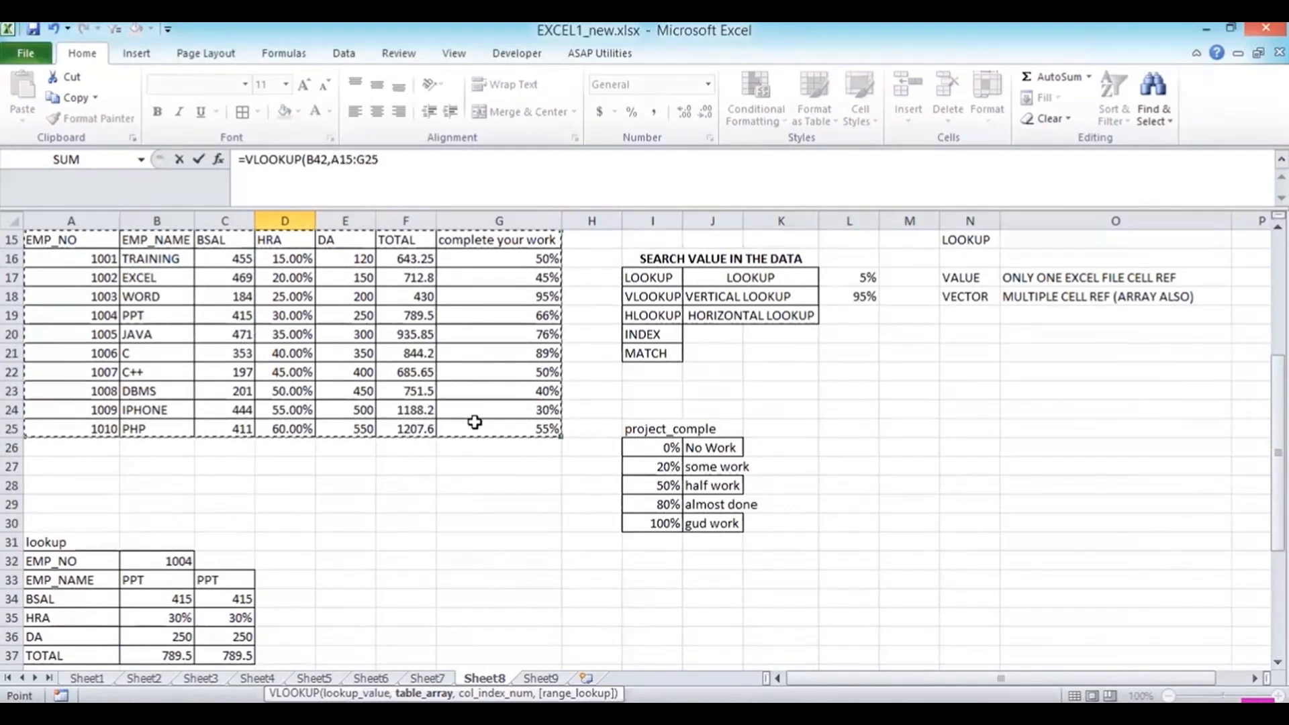
click(394, 159)
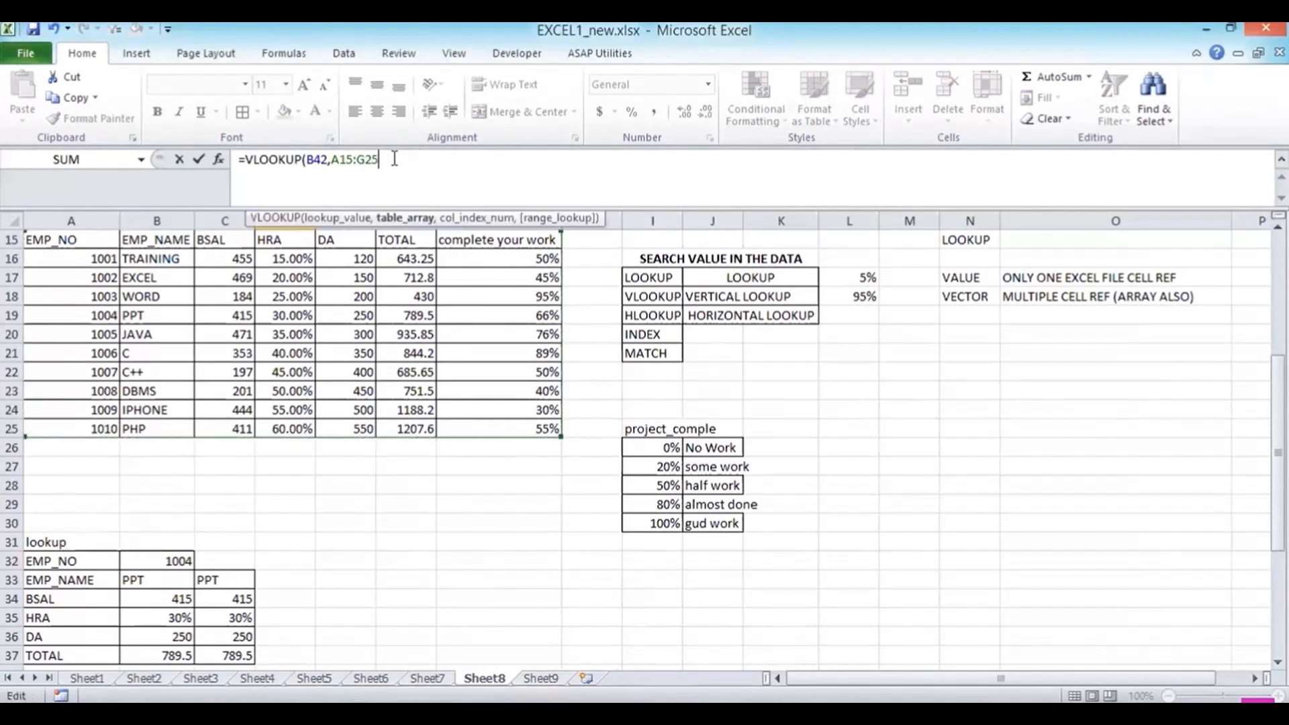
text(,)
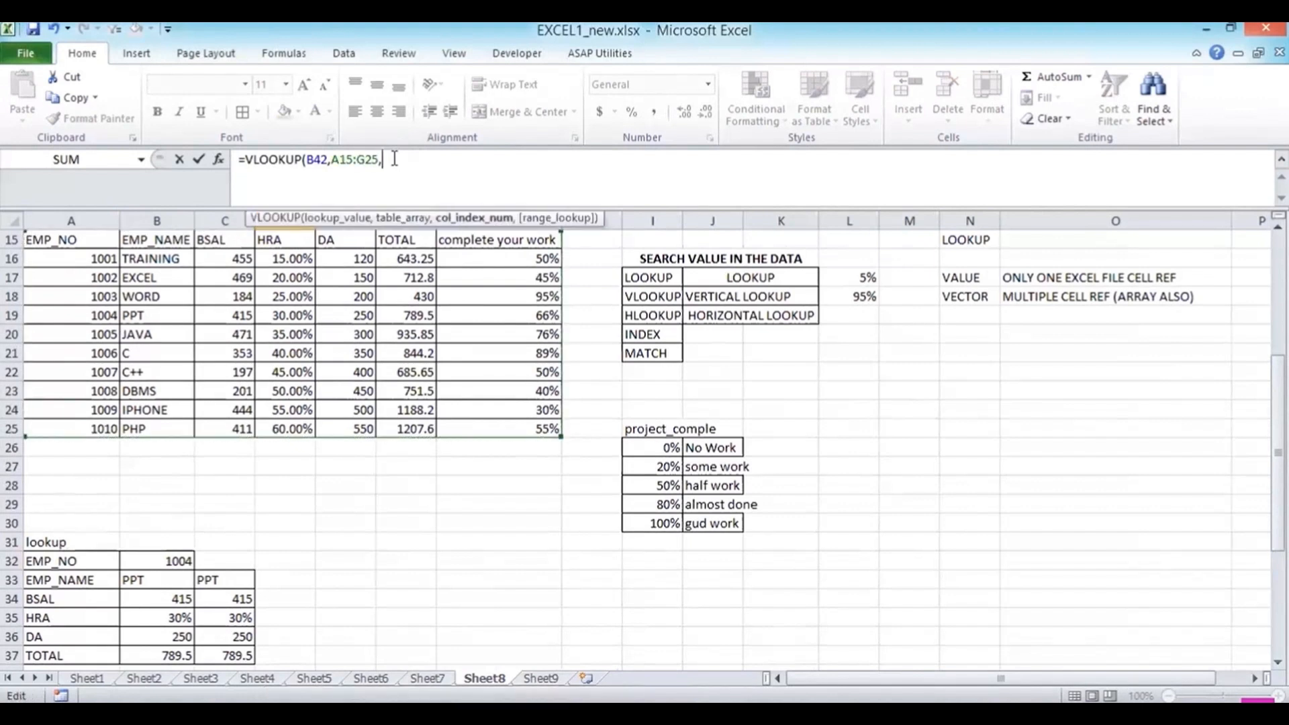
text(2))
key(Return)
key(Up)
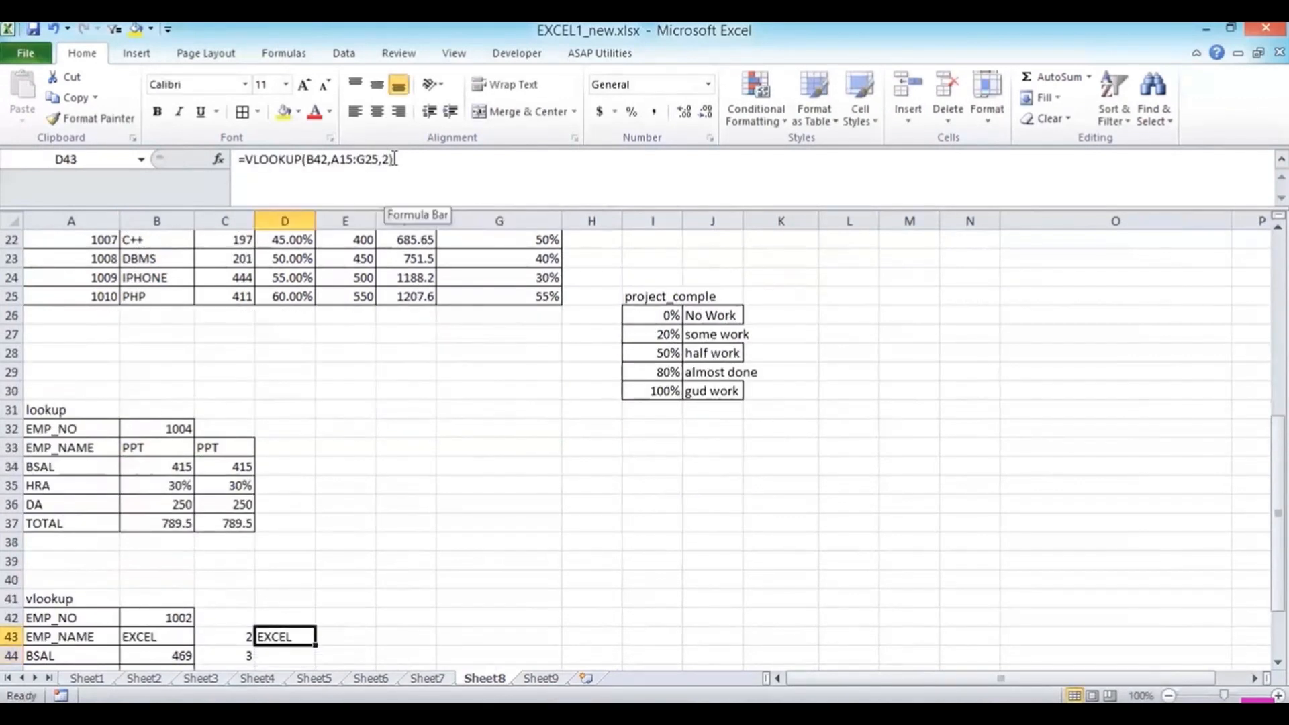
key(Down)
key(Up)
click(337, 163)
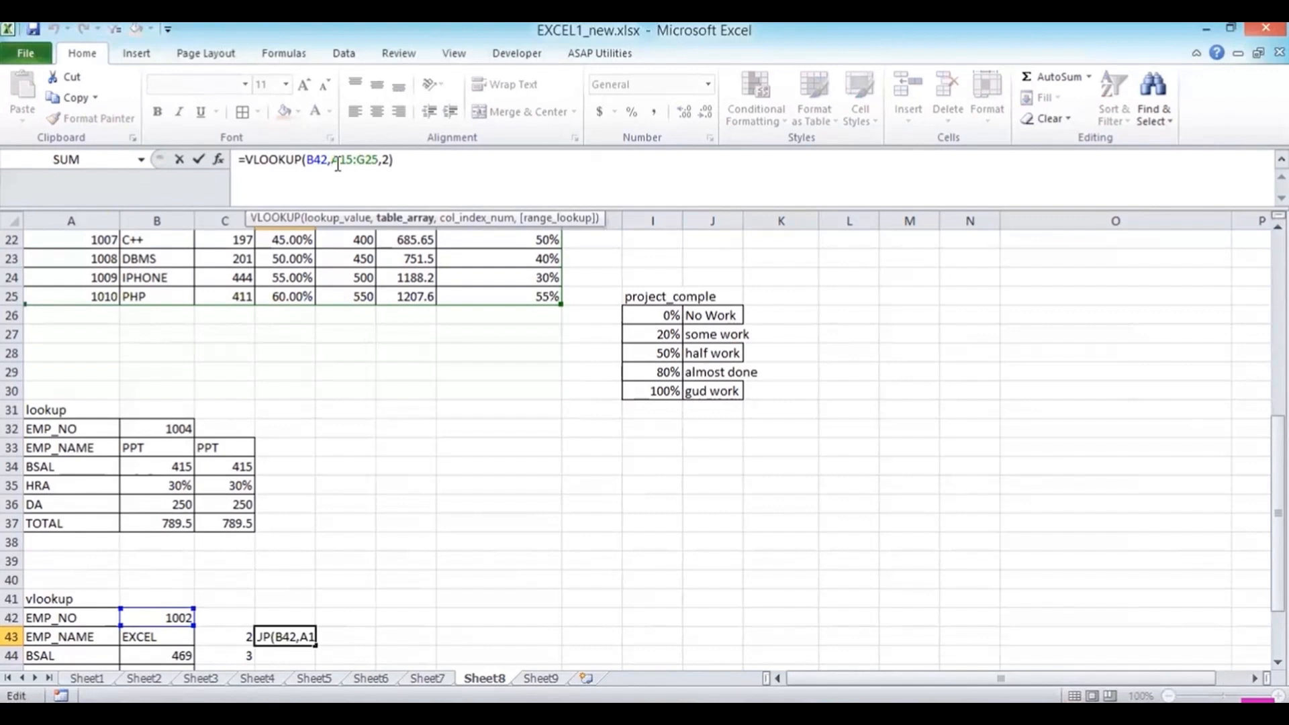
key(Escape)
Set the EMP_NO in cell B42 of the vlookup block to 1011, a number missing from the employee table.
key(Left)
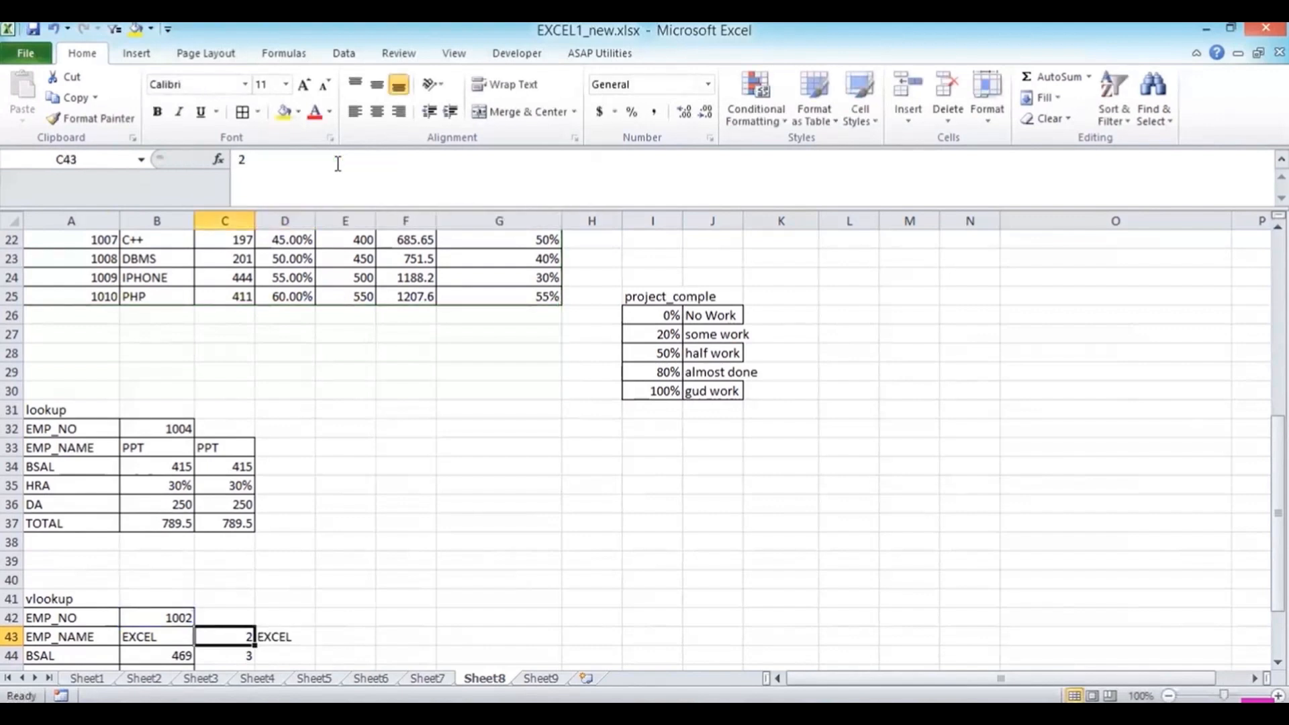
key(Up)
key(Left)
text(10)
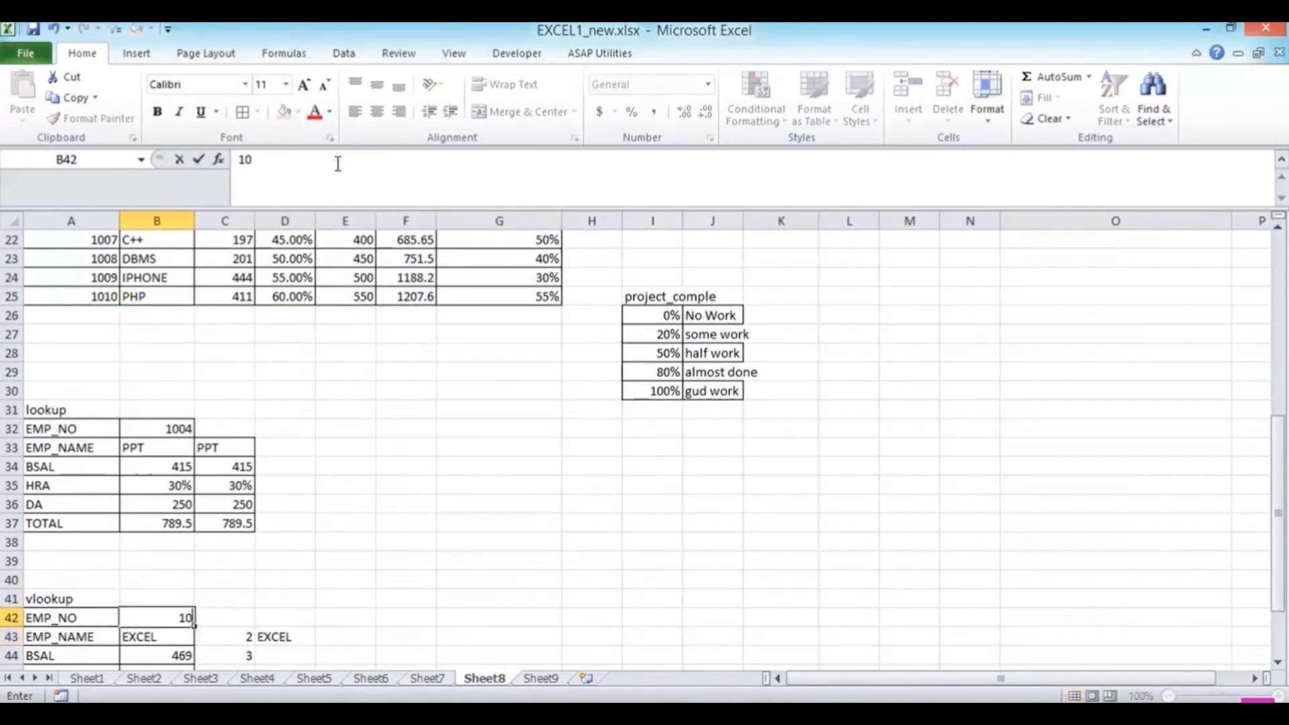
text(11)
key(Return)
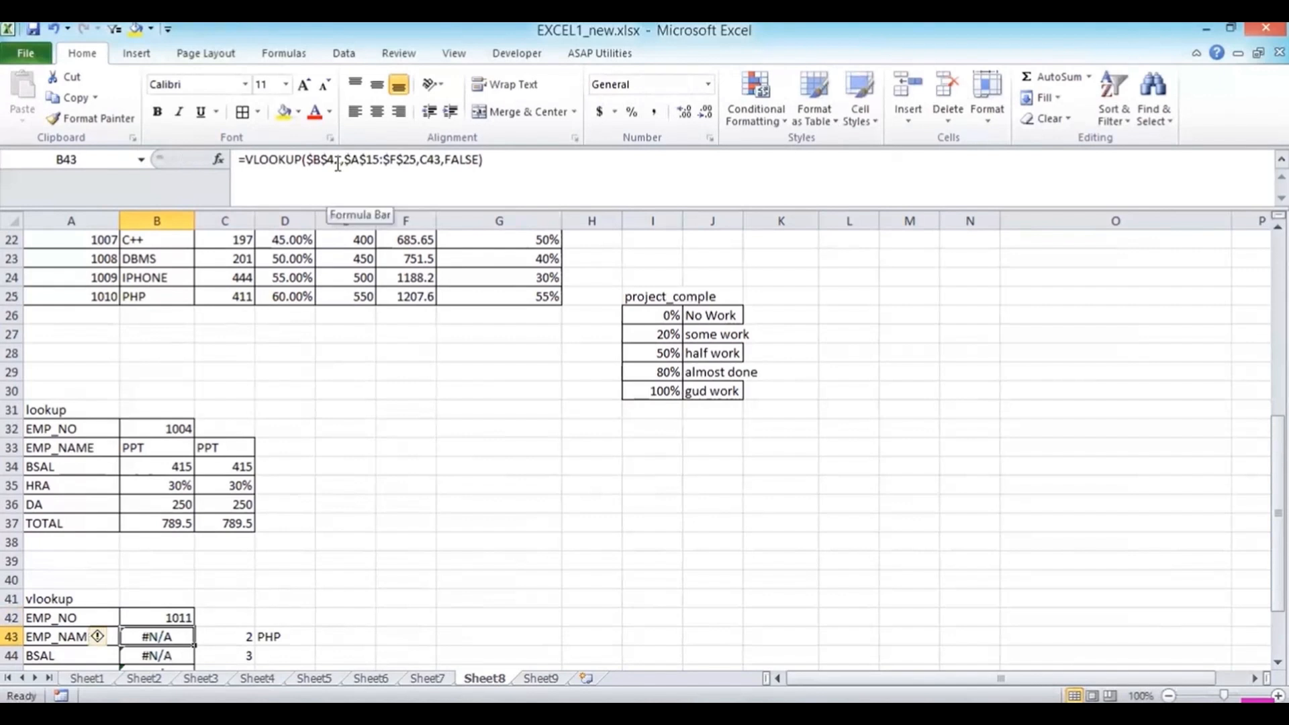
Clear the comparison VLOOKUP formula from cell D43.
key(Right)
key(Right)
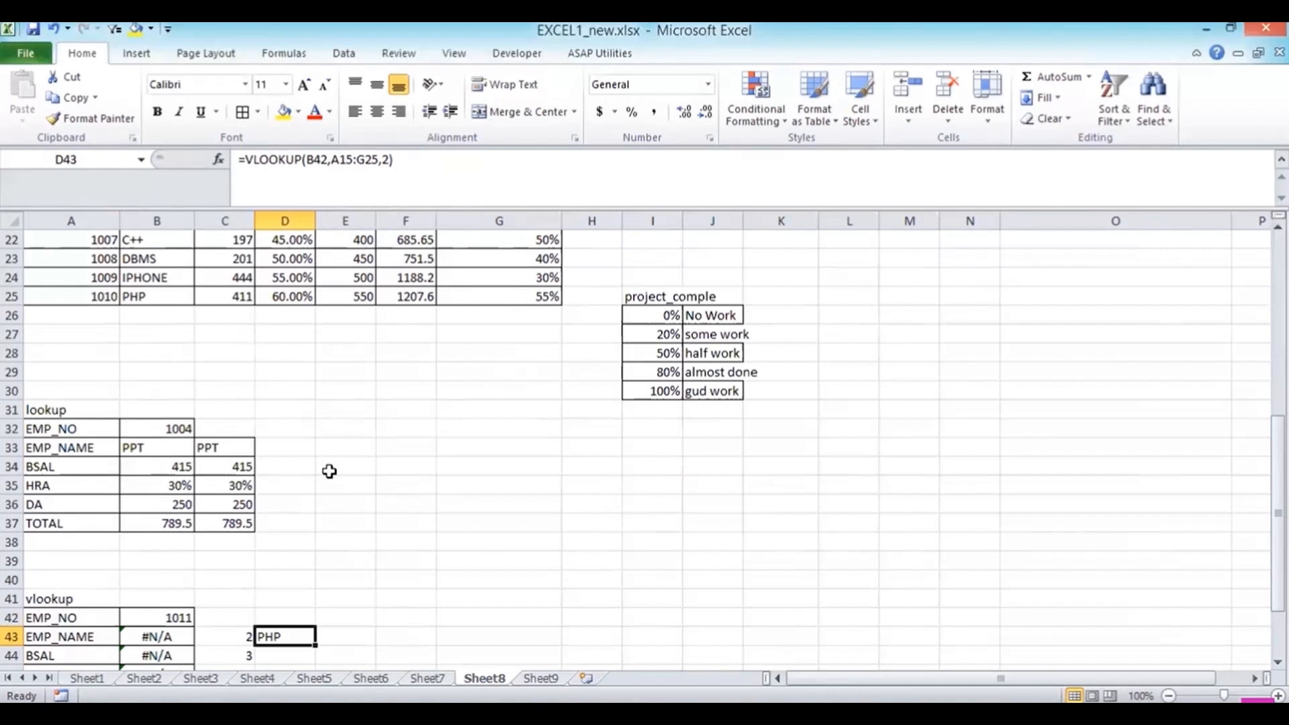
key(Delete)
Check the exact-match VLOOKUP results in B43:B49 for EMP_NO 1011.
key(Up)
key(Left)
key(Left)
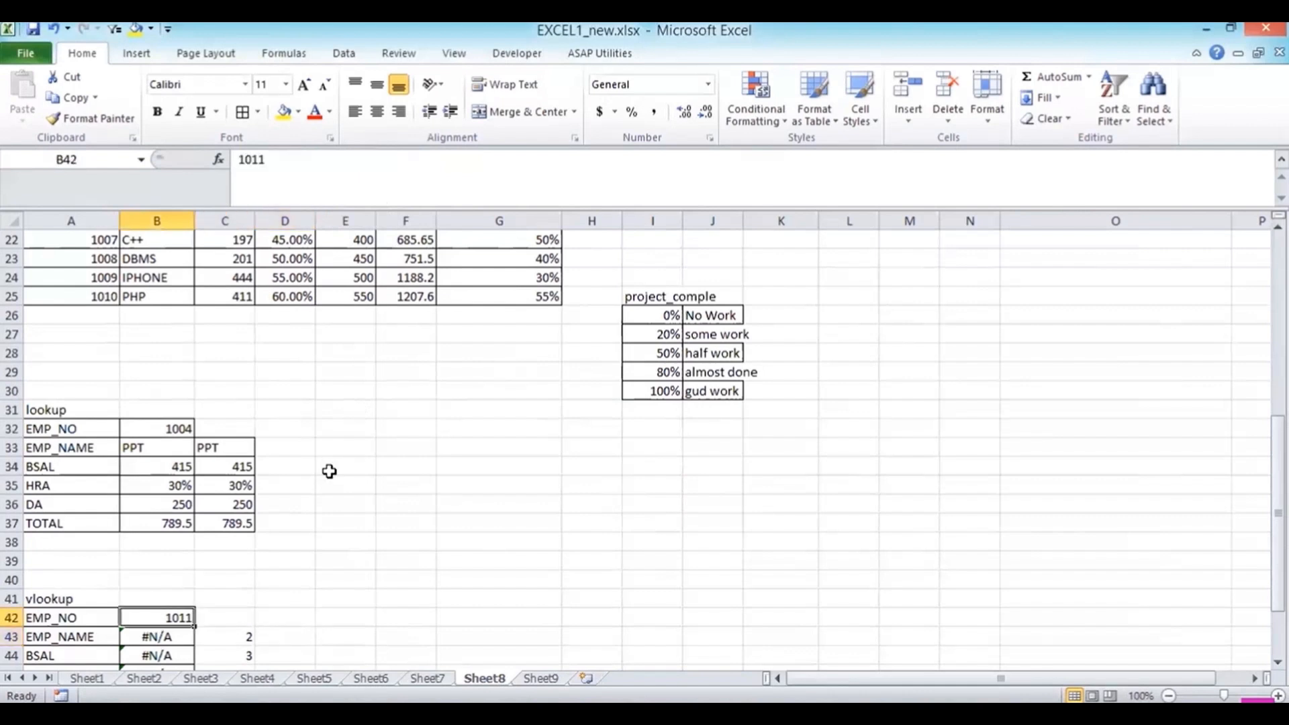
key(Down)
key(Down)
key(Down)
key(Down)
key(Down)
key(Down)
key(Down)
key(Down)
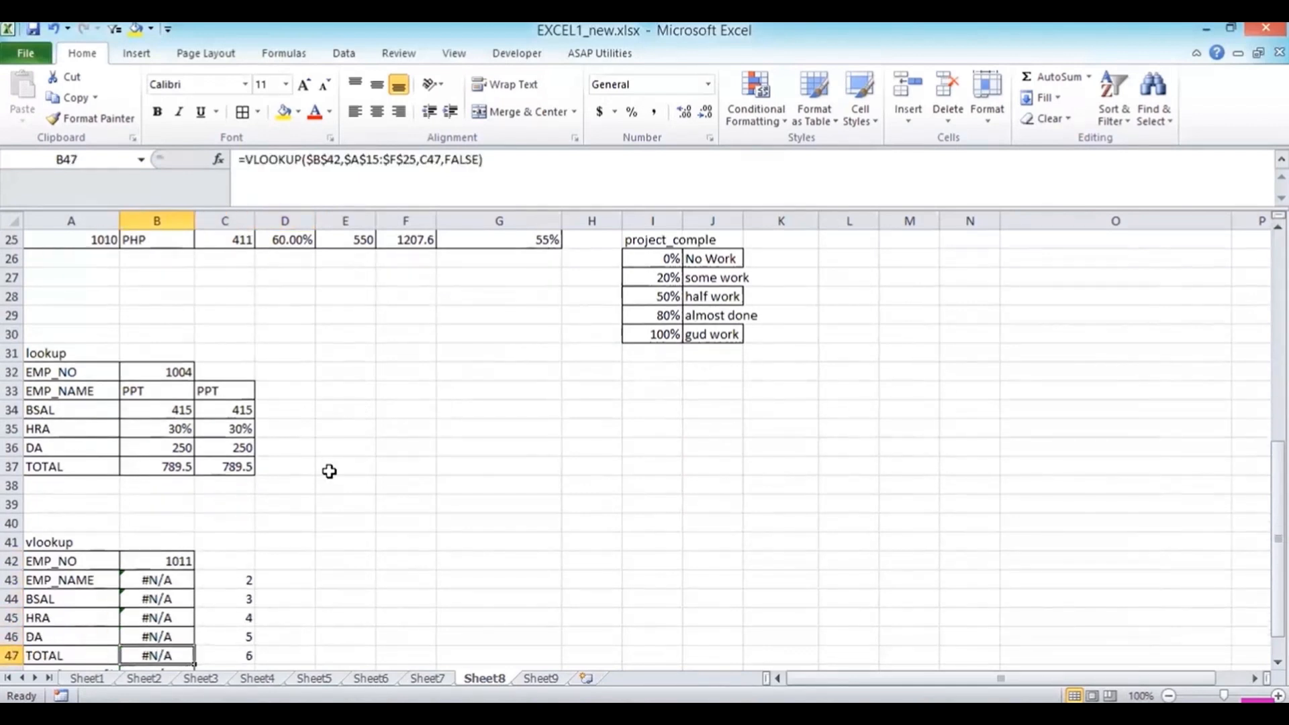
key(Down)
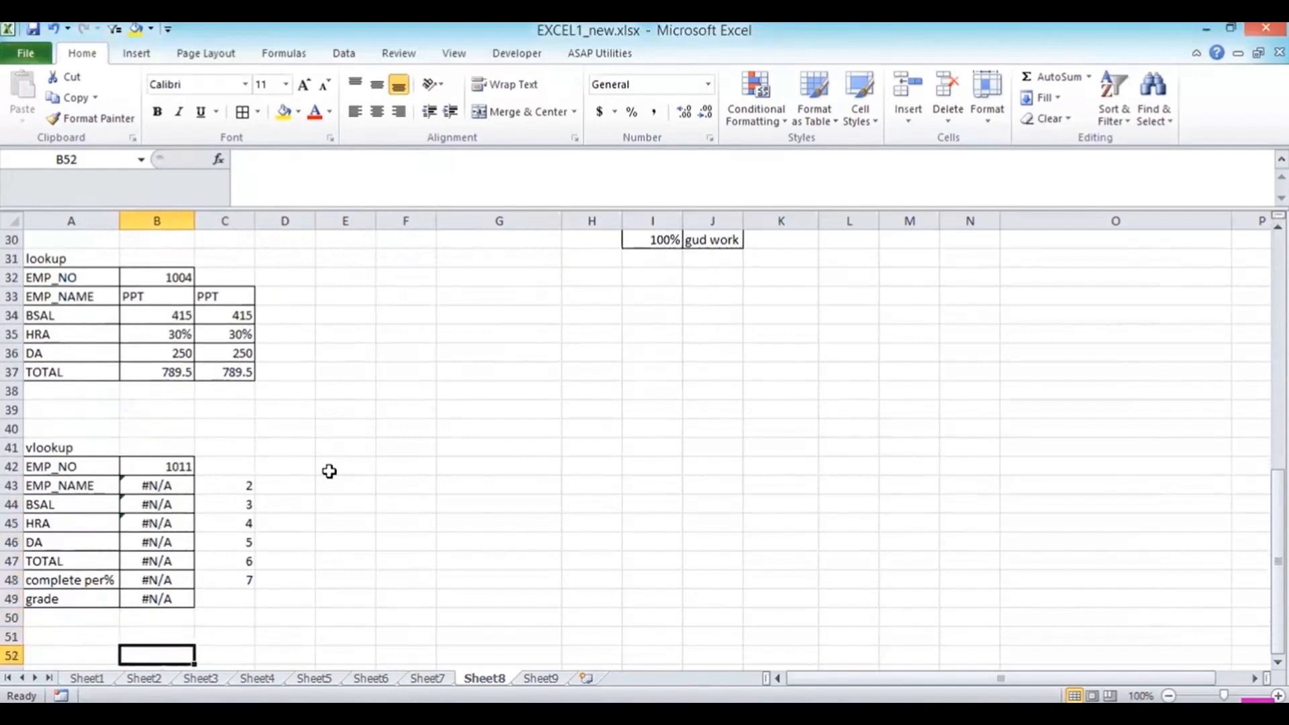
Set the EMP_NO in cell B42 of the vlookup block to 1002.
key(Up)
key(Up)
key(Up)
key(Up)
key(Up)
key(Up)
key(Up)
key(Up)
key(Up)
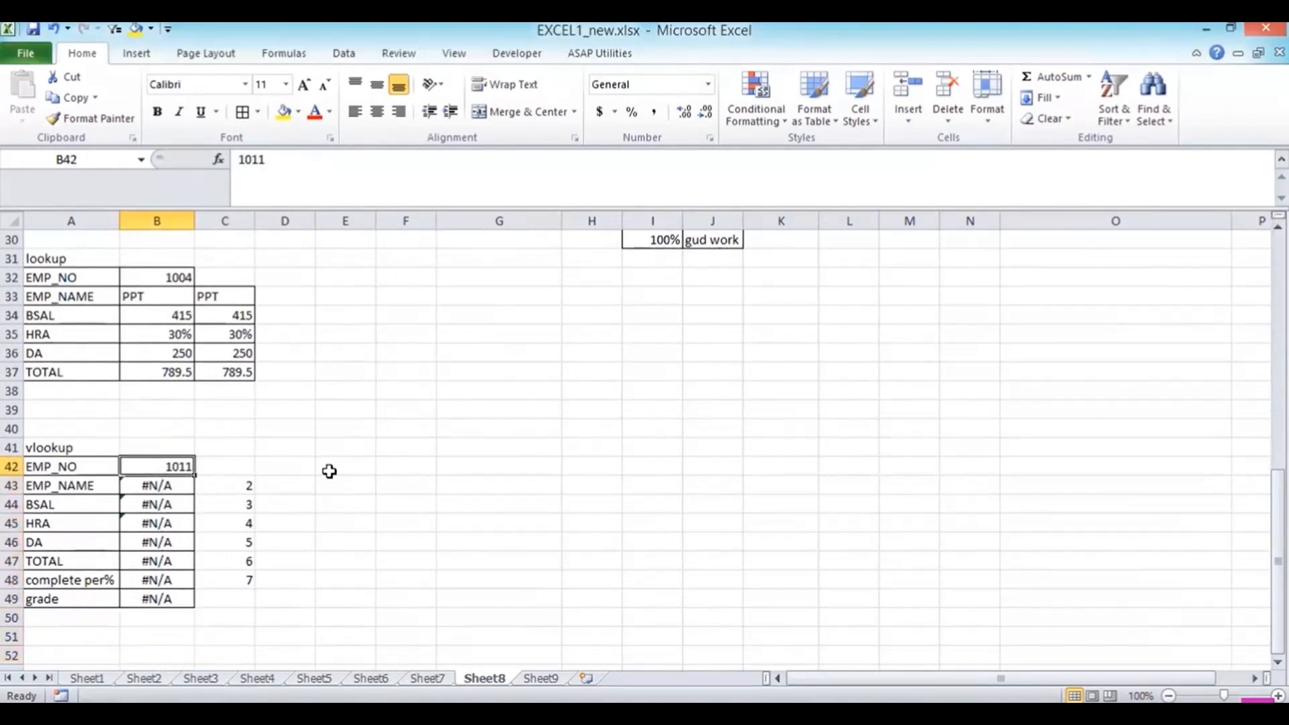
text(10002)
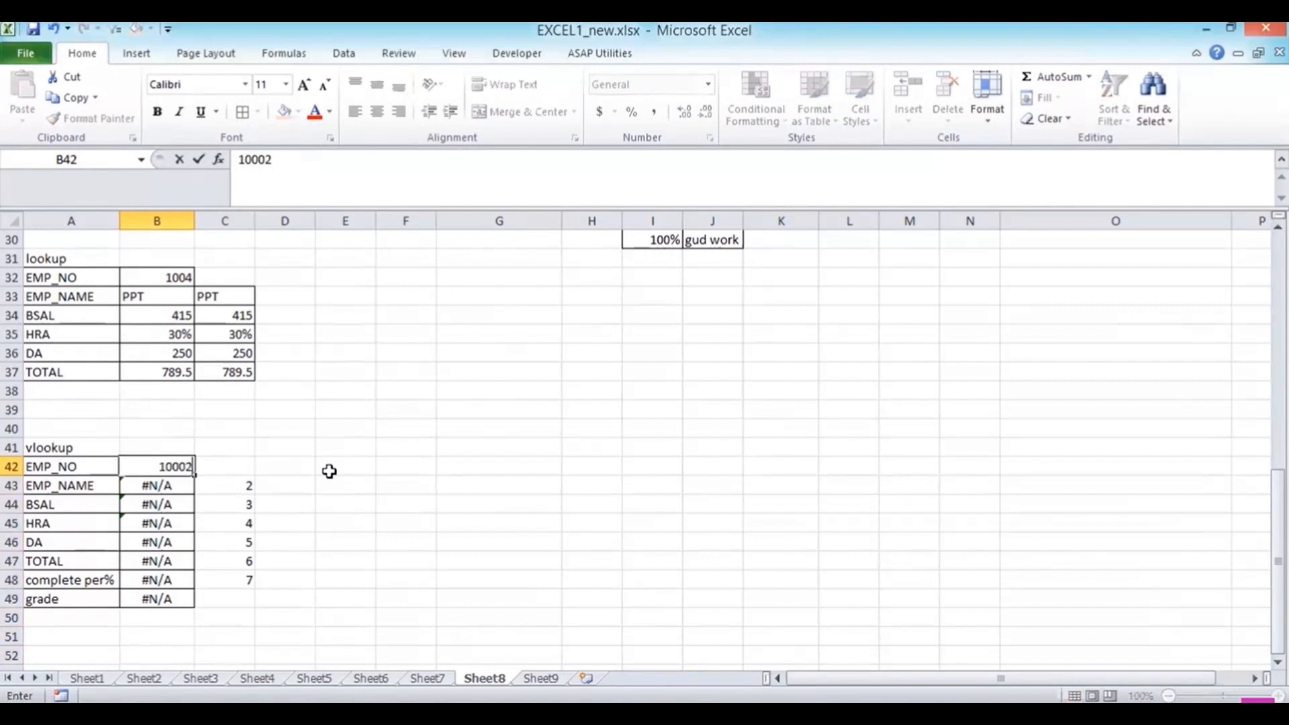
key(Return)
key(Up)
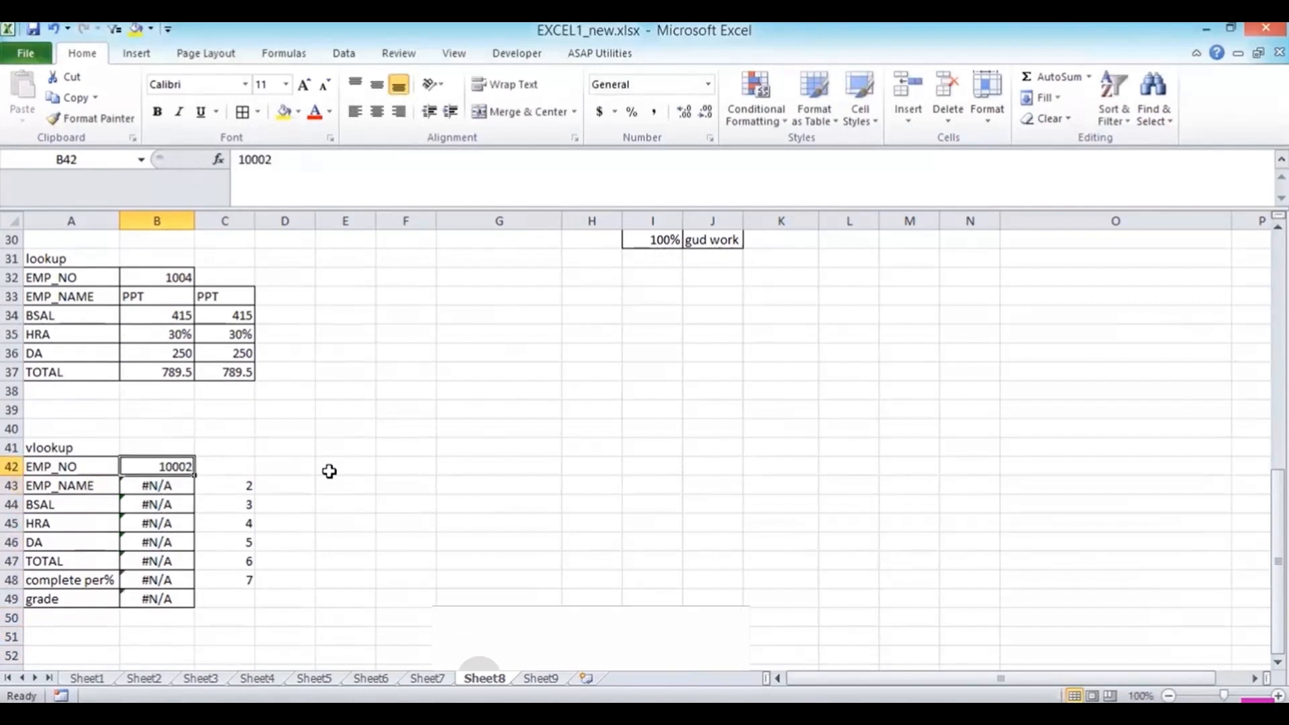
text(1002)
key(Return)
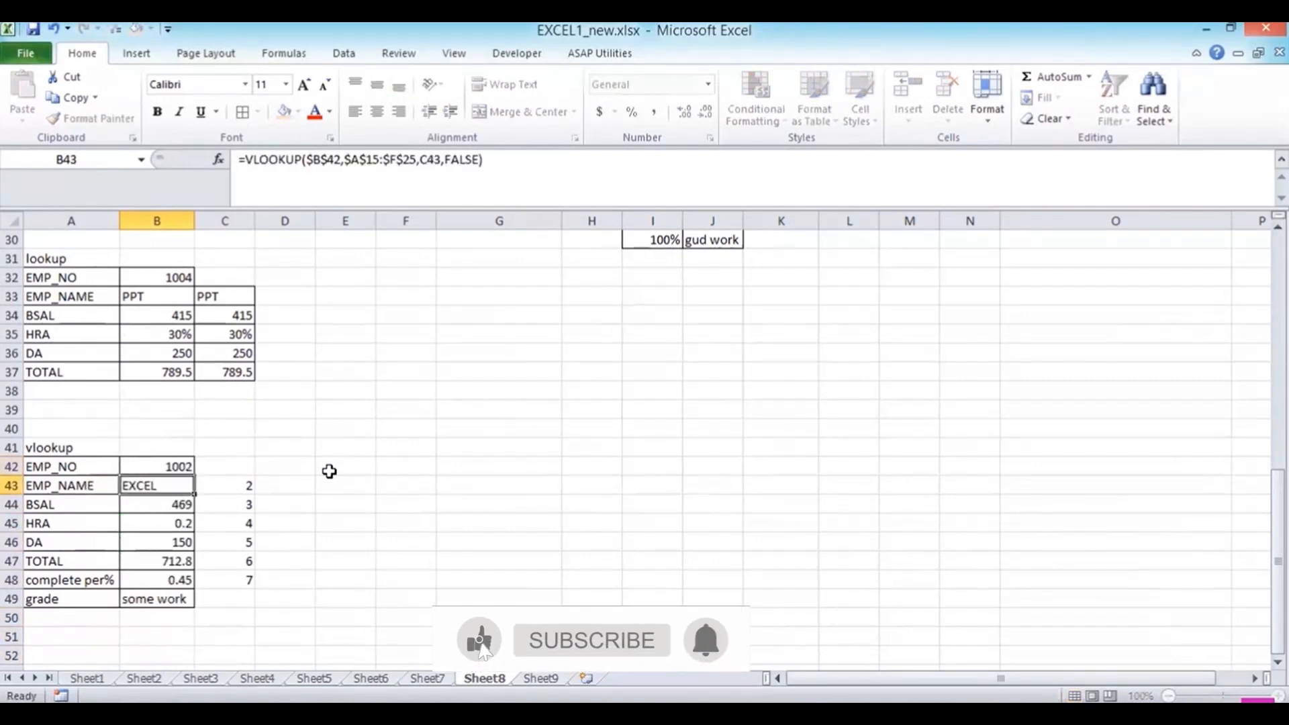
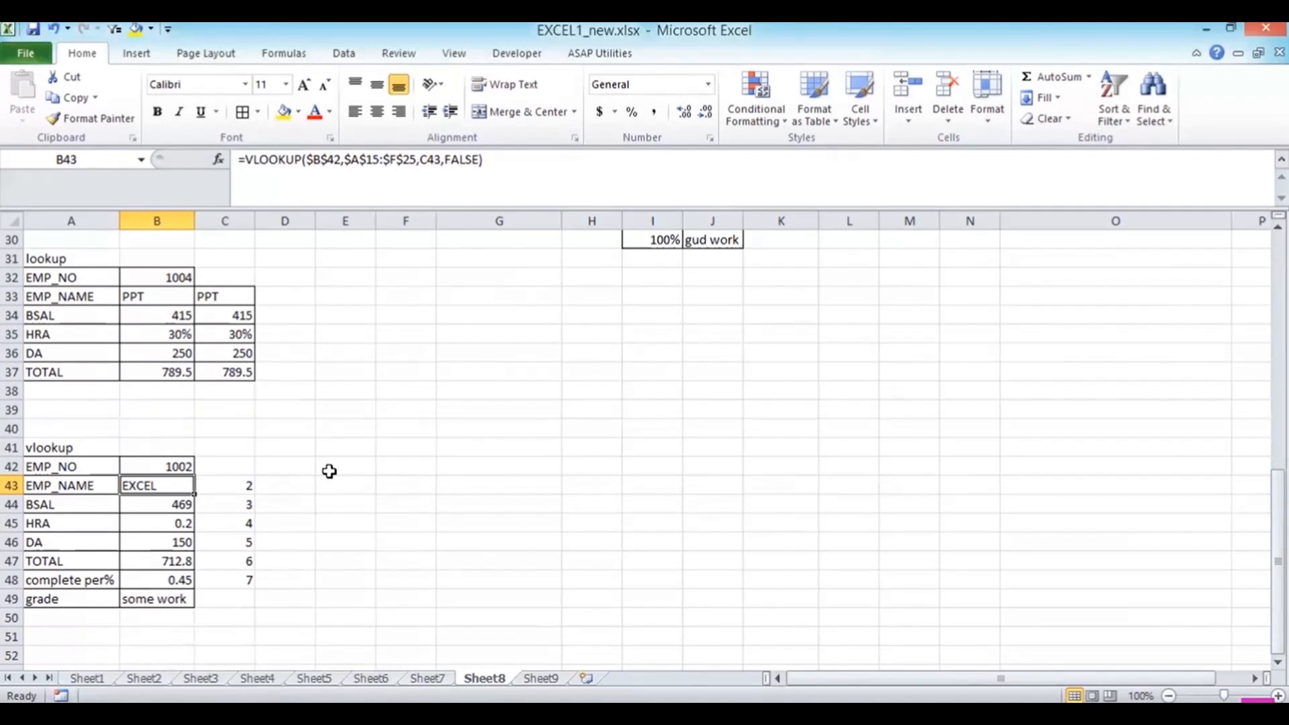
Enter 1% in cell B31 beside the lookup heading.
key(Up)
key(Up)
key(Up)
key(Up)
key(Up)
key(Up)
key(Up)
key(Up)
key(Up)
key(Up)
key(Up)
key(Up)
key(Up)
key(Up)
key(Up)
key(Up)
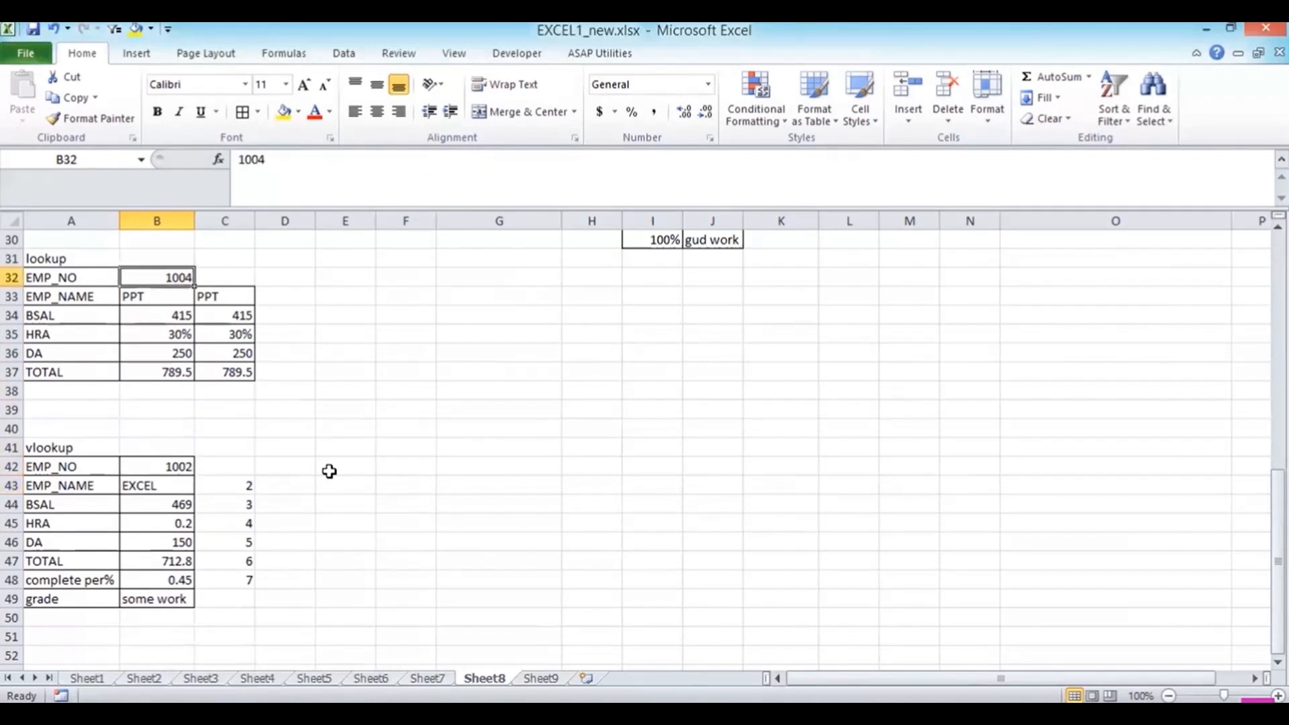
key(Down)
key(Down)
key(Down)
key(Down)
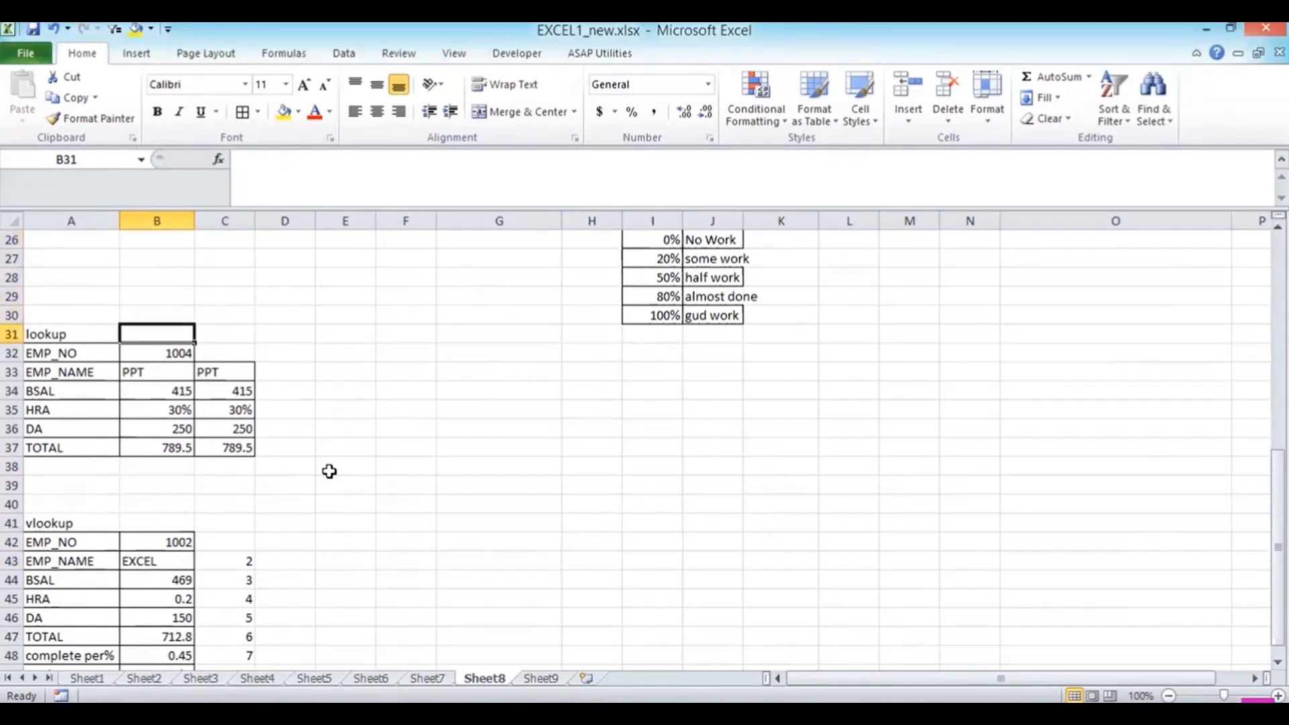
text(1%)
key(Down)
Enter 99% in cell B41 beside the vlookup heading.
key(Down)
key(Down)
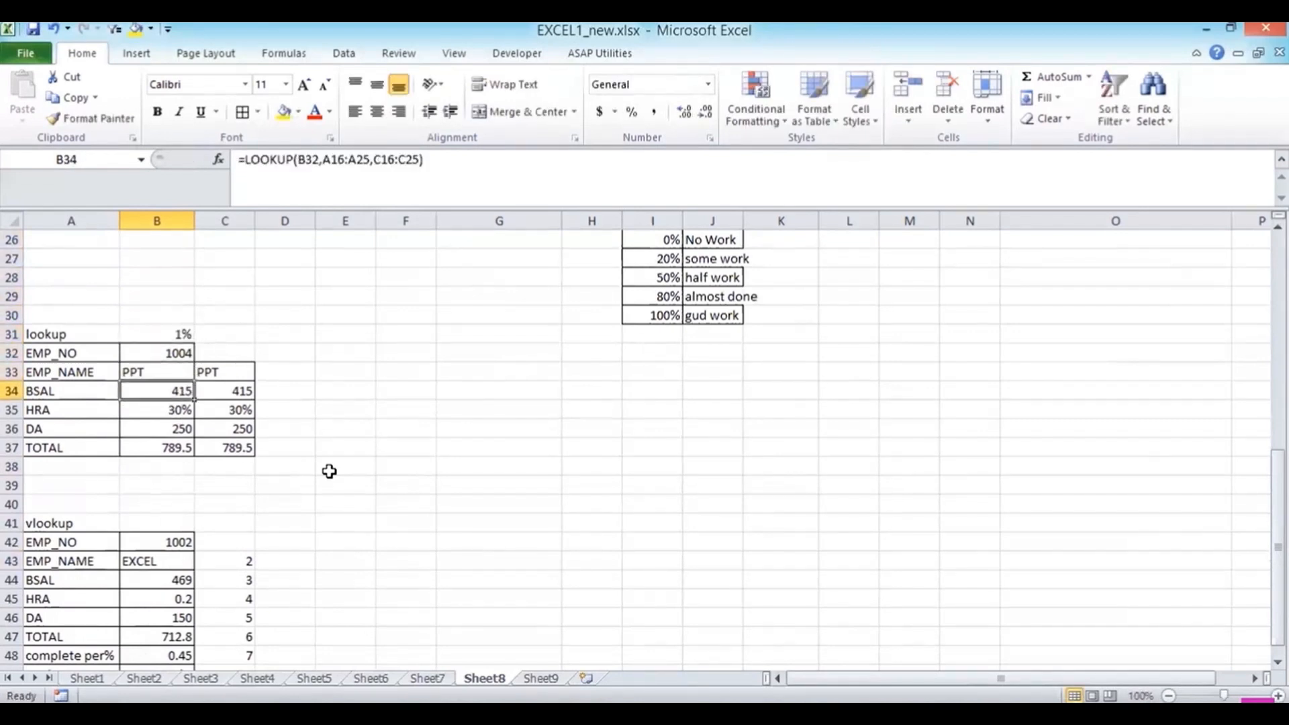
key(Down)
key(Down)
key(Down)
key(Down)
key(Down)
key(Down)
key(Down)
text(90%)
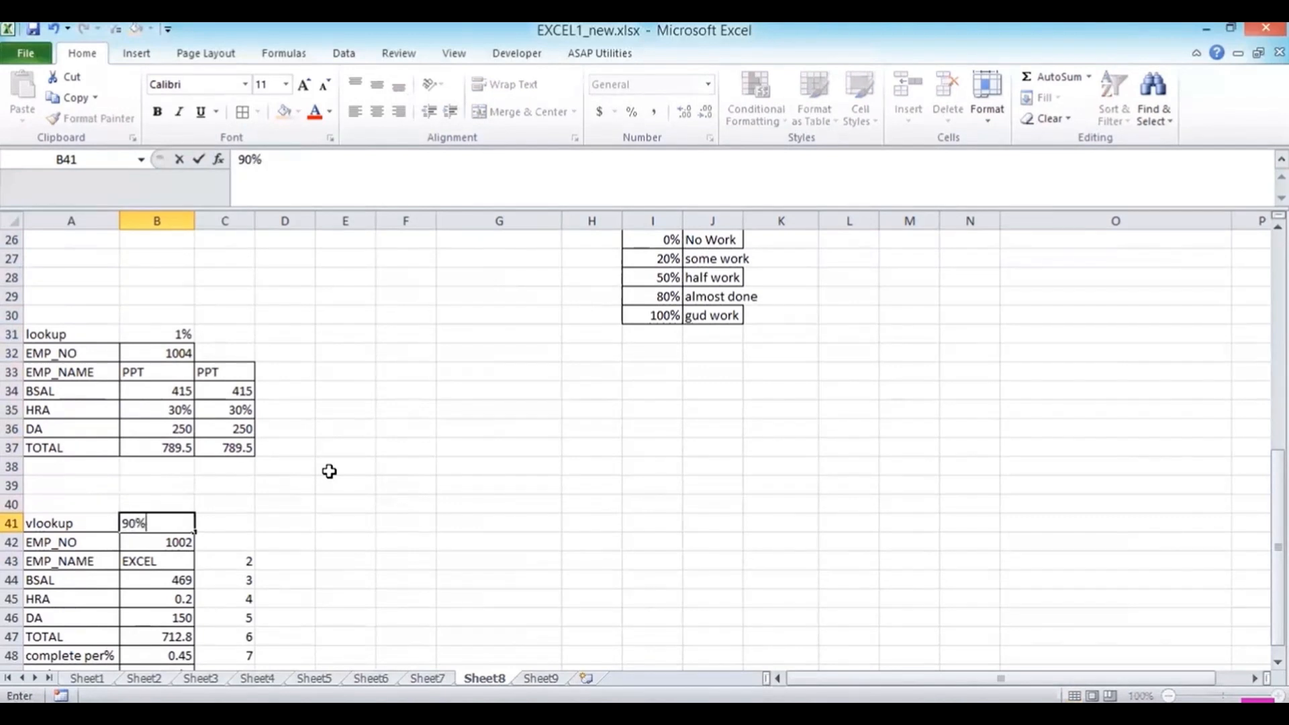
key(Return)
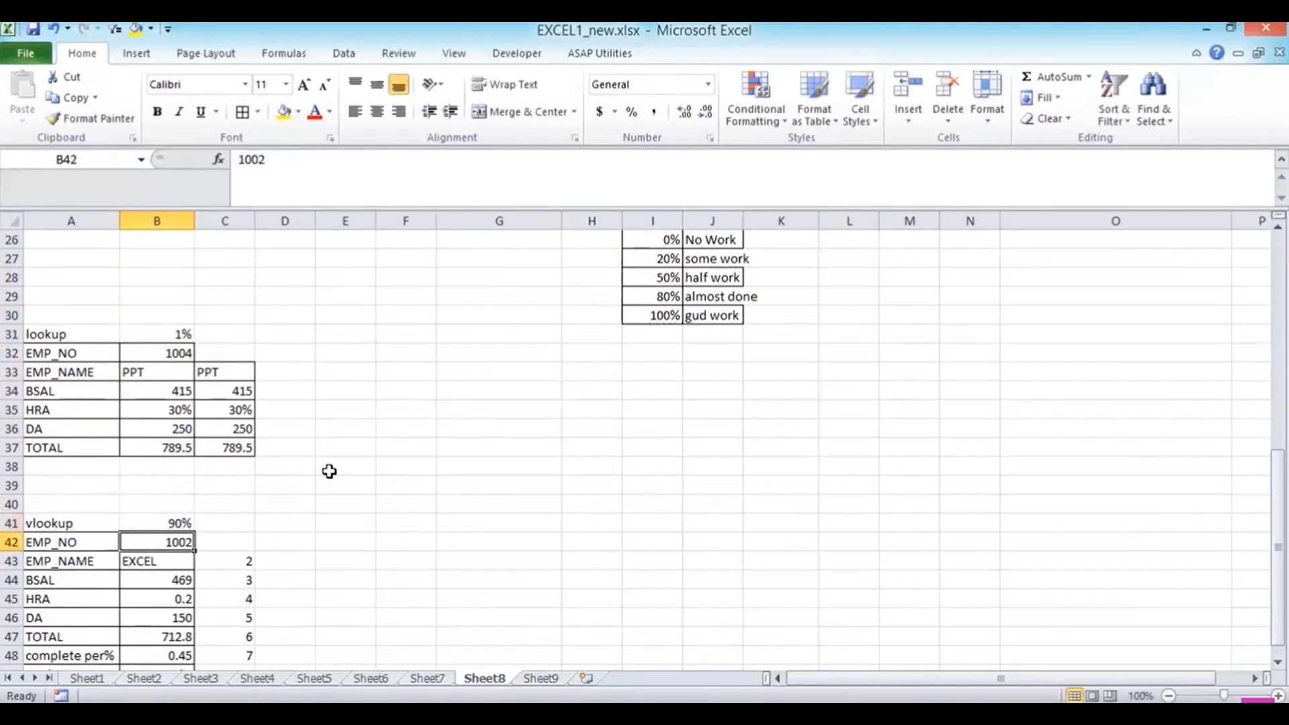
key(Up)
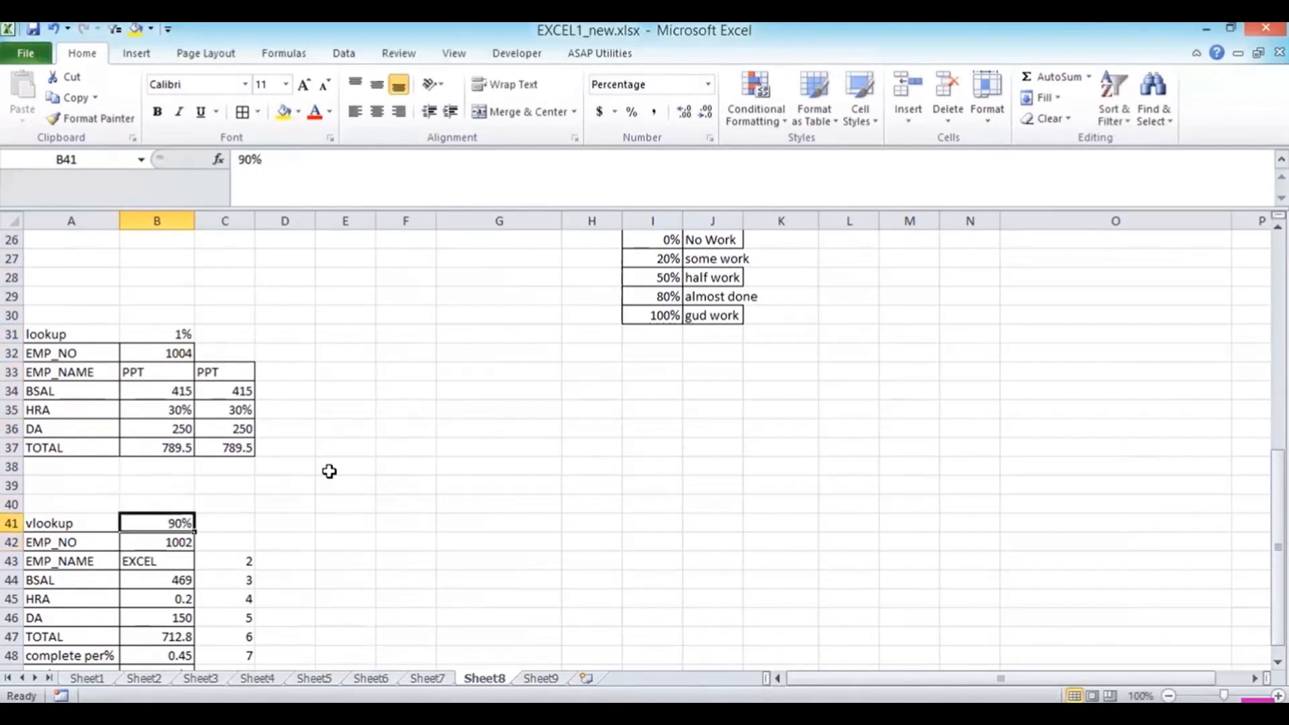
text(99%)
key(Return)
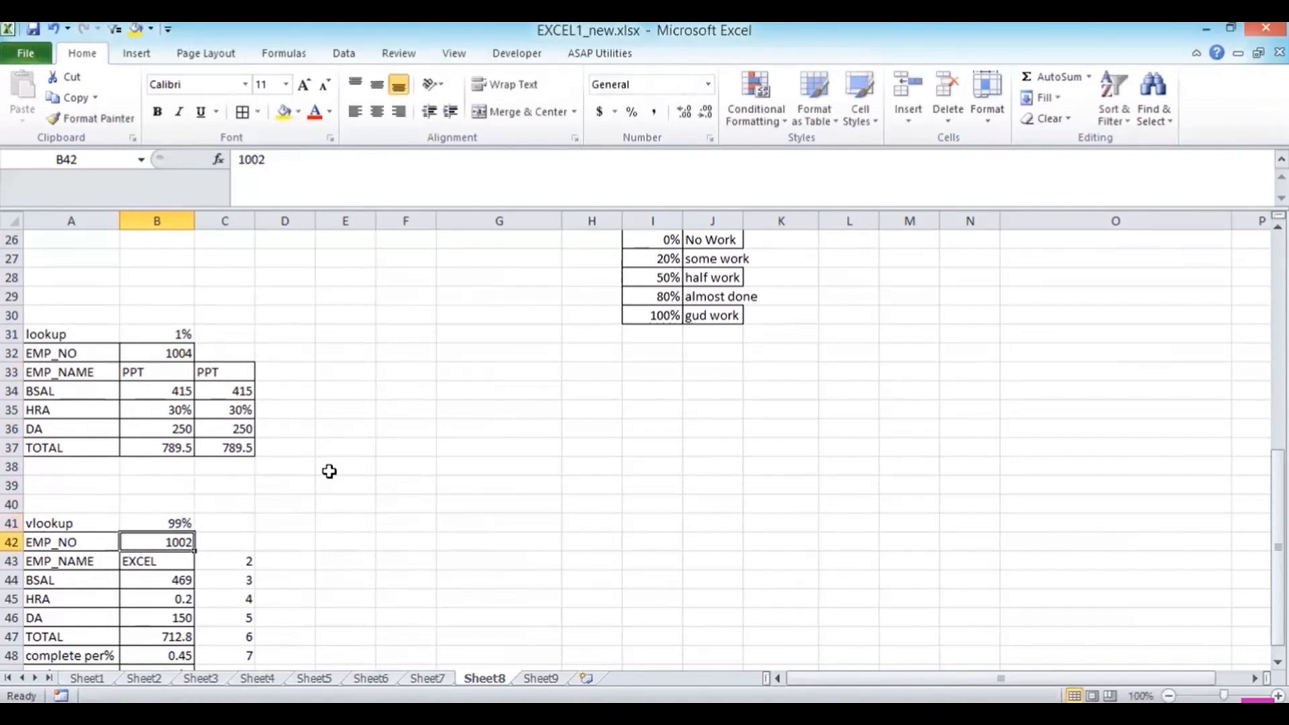
Review the vlookup block, including the approximate-match grade formula in B49 and the percentage in B41.
key(Down)
key(Down)
key(Down)
key(Down)
key(Down)
key(Down)
key(Down)
key(Down)
key(Down)
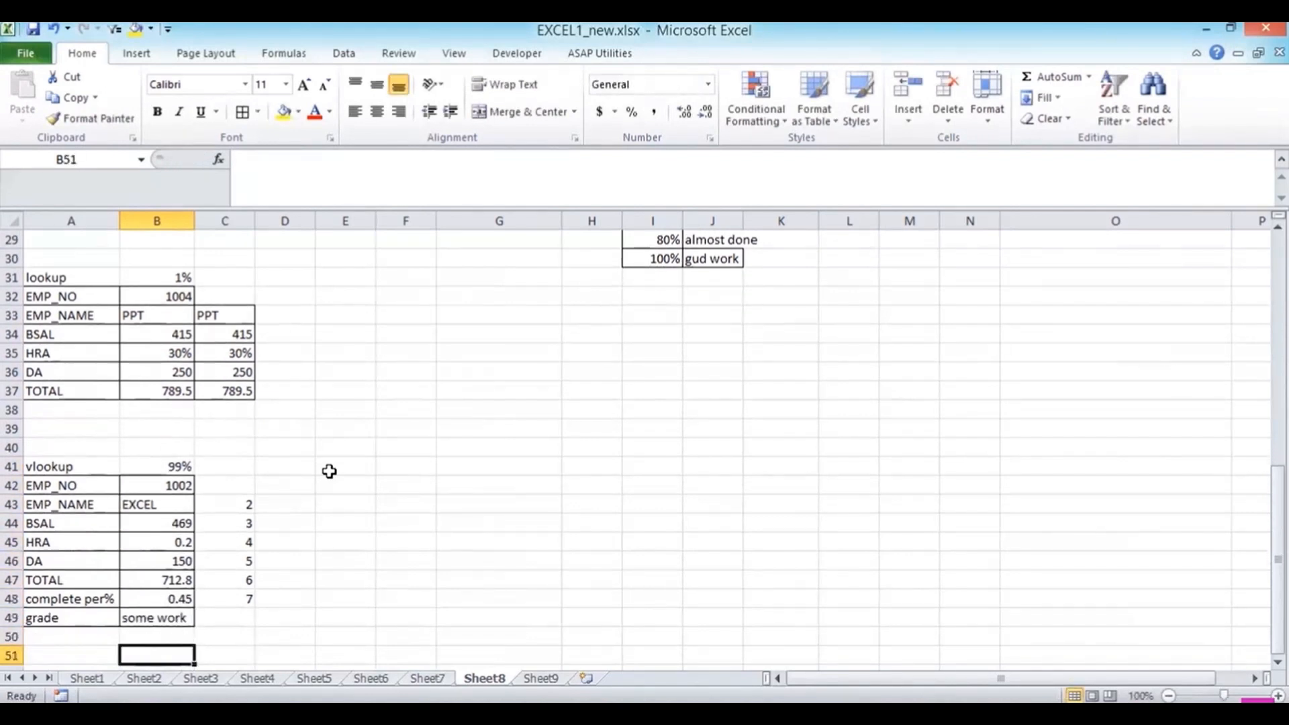
key(Down)
key(Up)
key(Up)
key(Up)
key(Up)
key(Up)
key(Up)
key(Up)
key(Up)
key(Up)
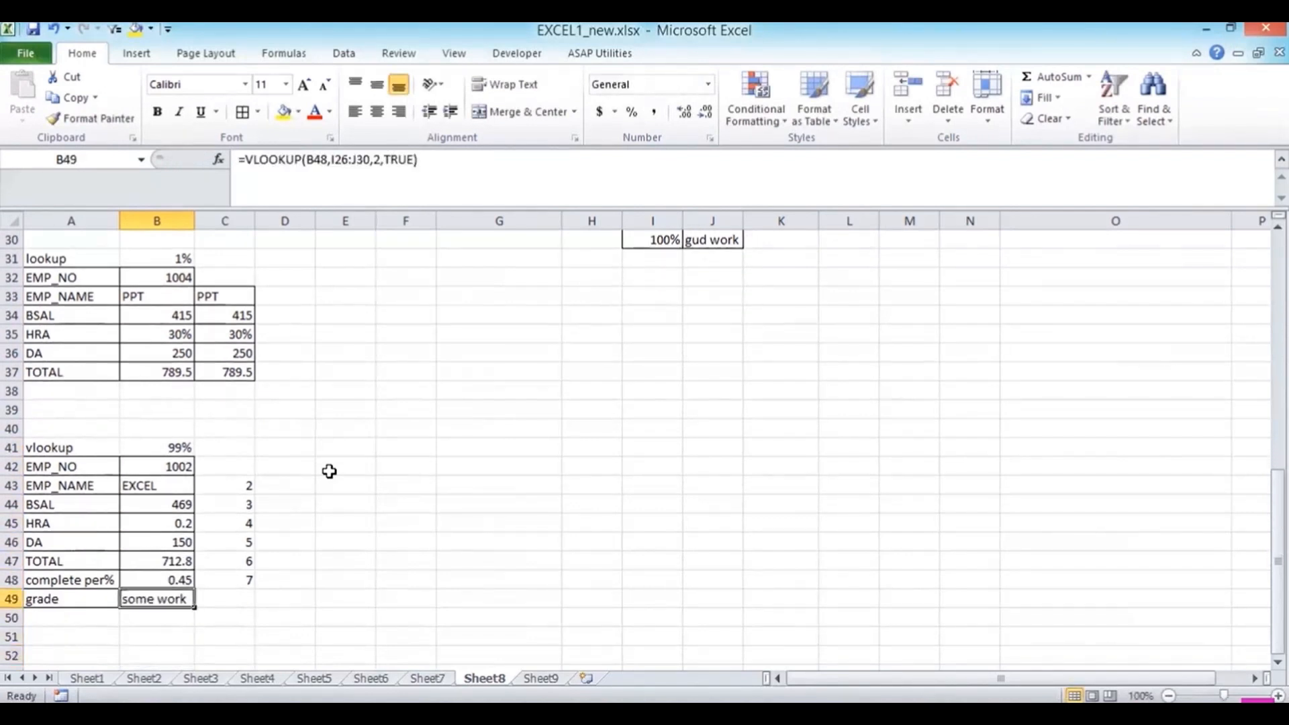
key(Up)
key(Up)
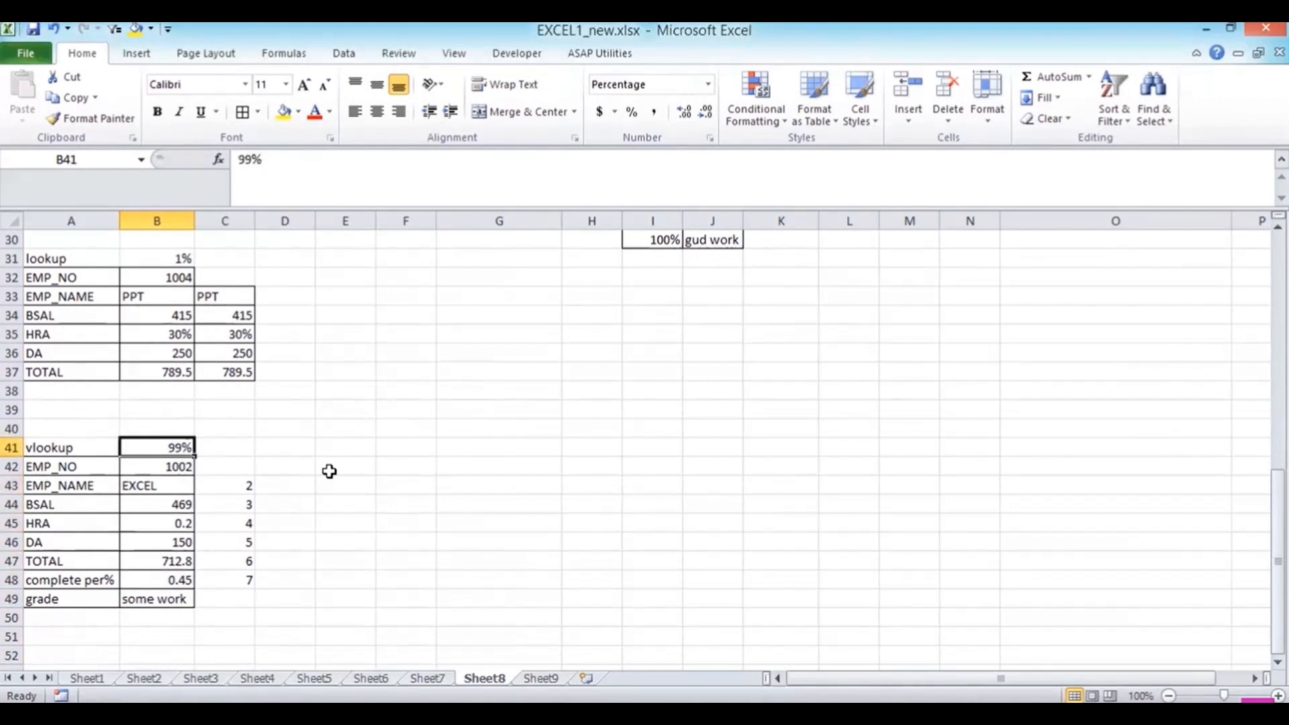
Add the notes "left to right" in E42 and "sorting data" in E43 beside the vlookup block.
click(328, 471)
text(le)
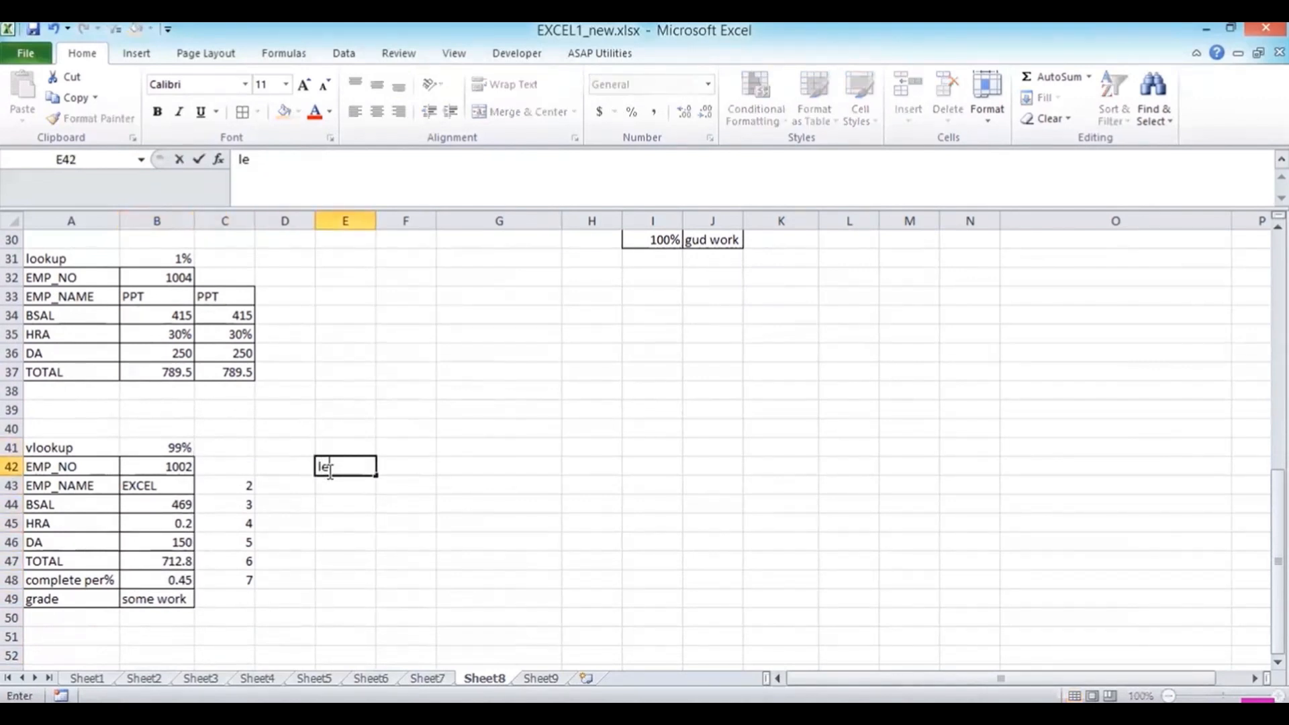
text(ft to right)
key(Return)
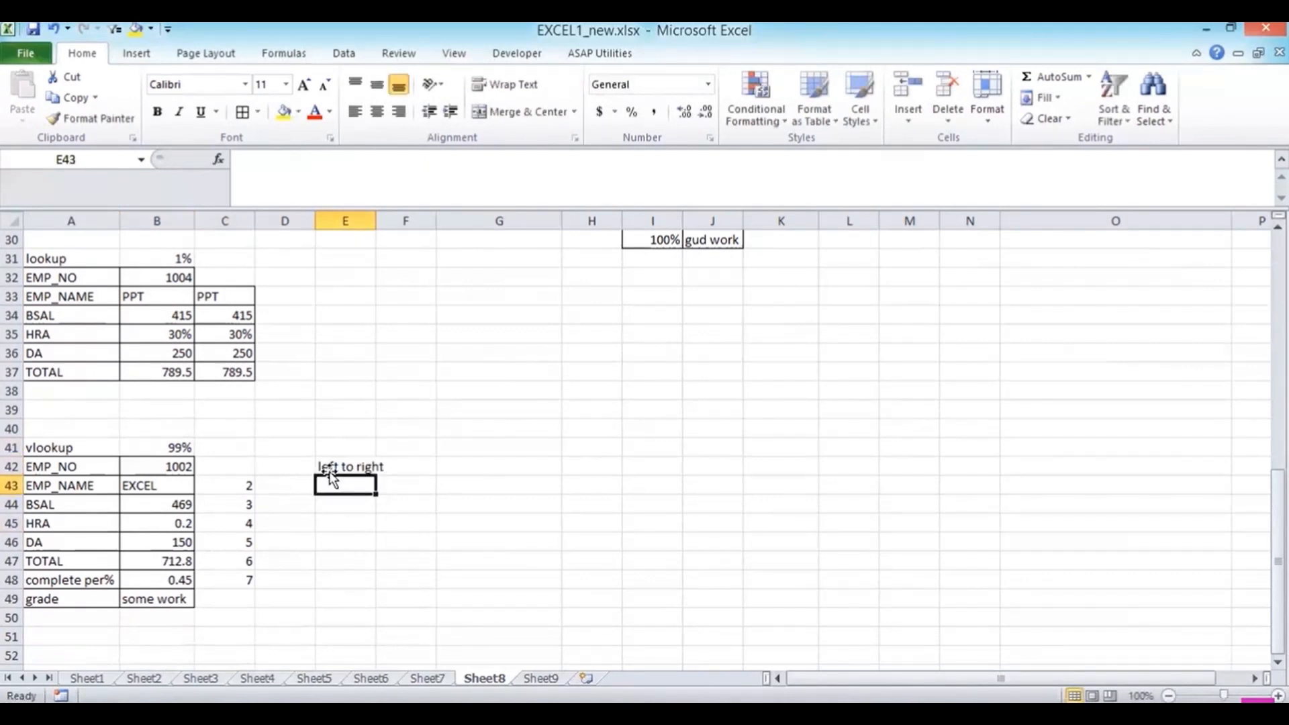
text(sor)
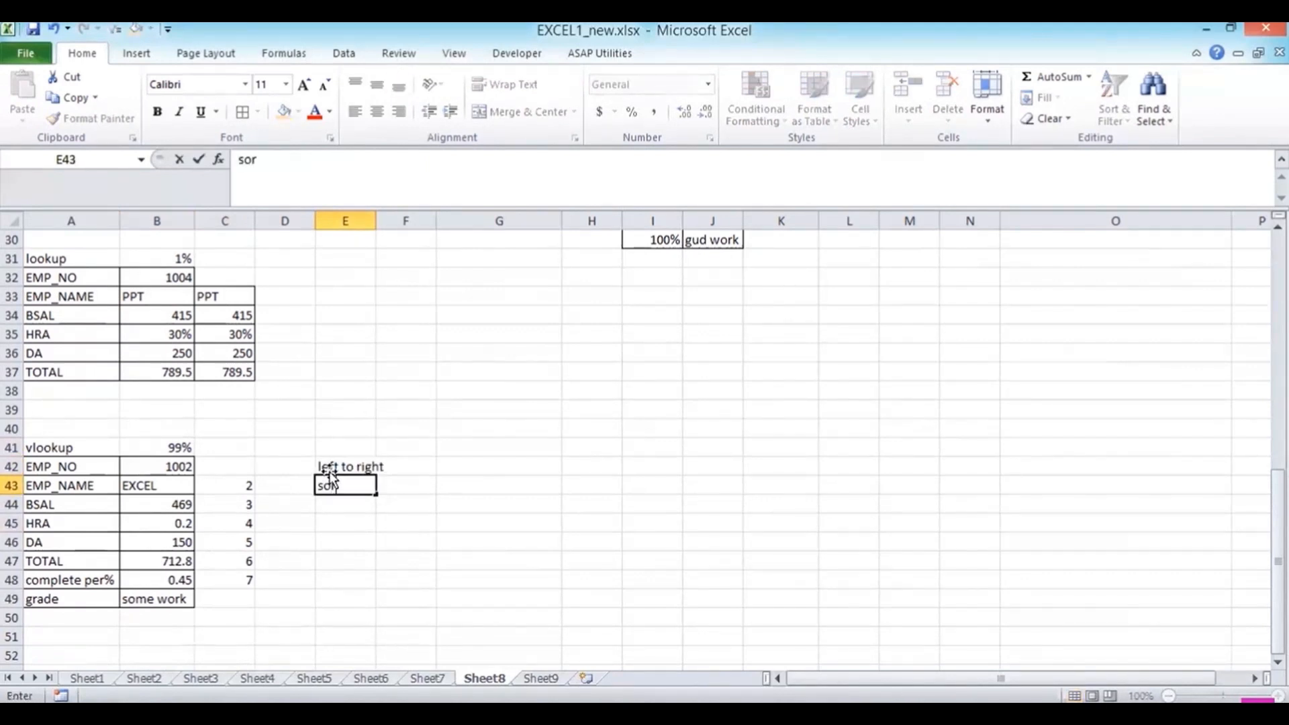
text(ting data)
key(Return)
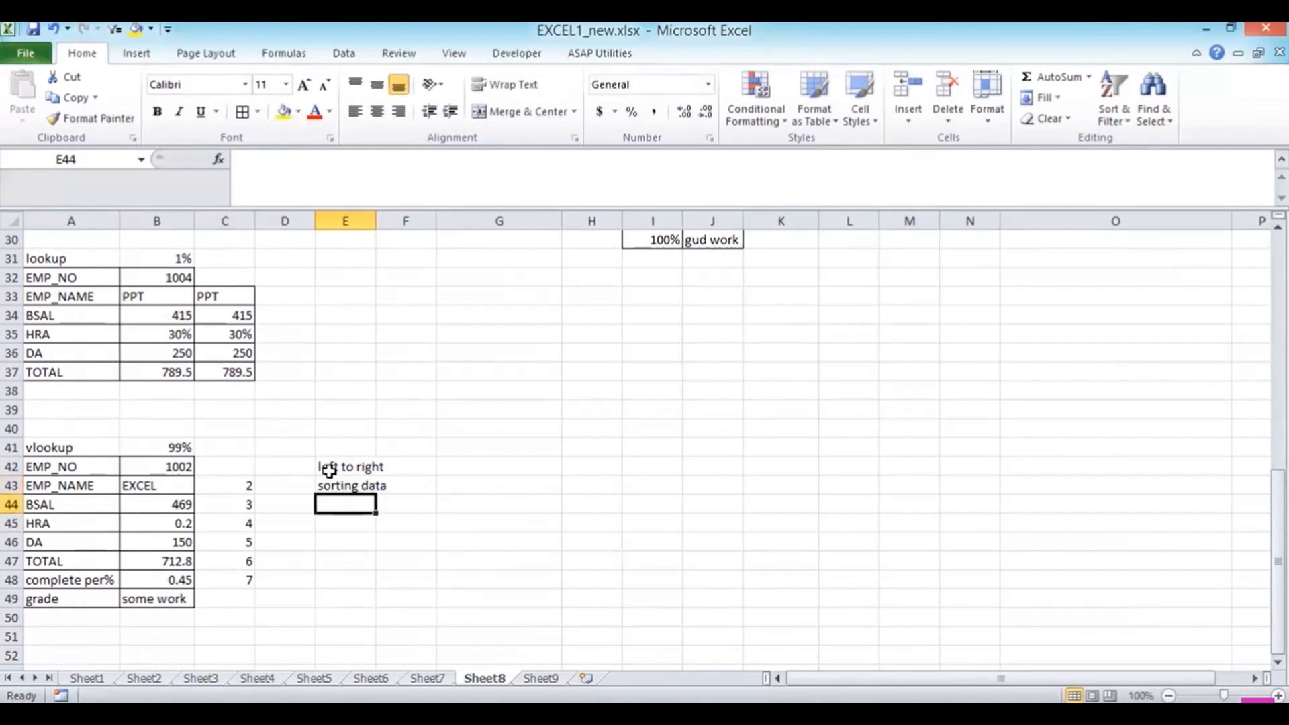
Go from the vlookup block's EMP_NO up to the employee table and examine its header row.
click(178, 463)
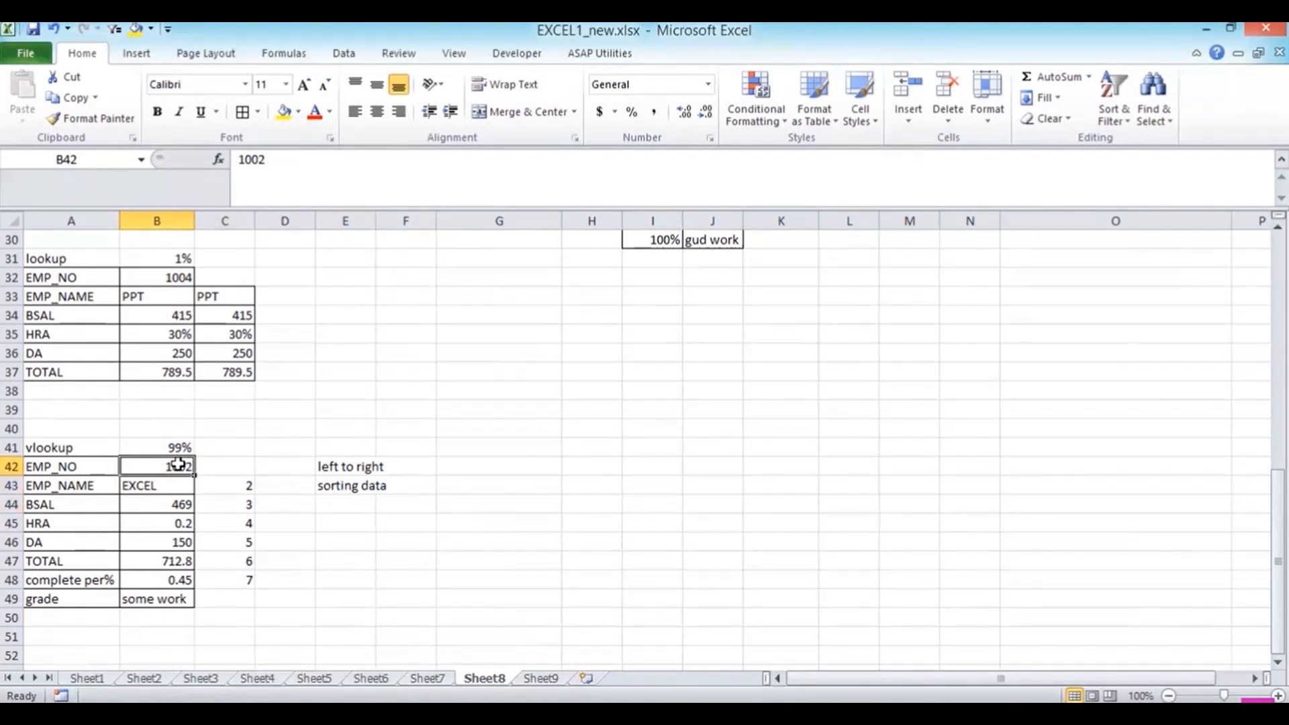
key(Up)
key(Up)
key(Up)
key(Up)
key(Up)
key(Up)
key(Up)
key(Up)
key(Up)
key(Up)
key(Up)
key(Up)
key(Up)
key(Up)
key(Up)
key(Up)
key(Up)
key(Up)
key(Up)
key(Up)
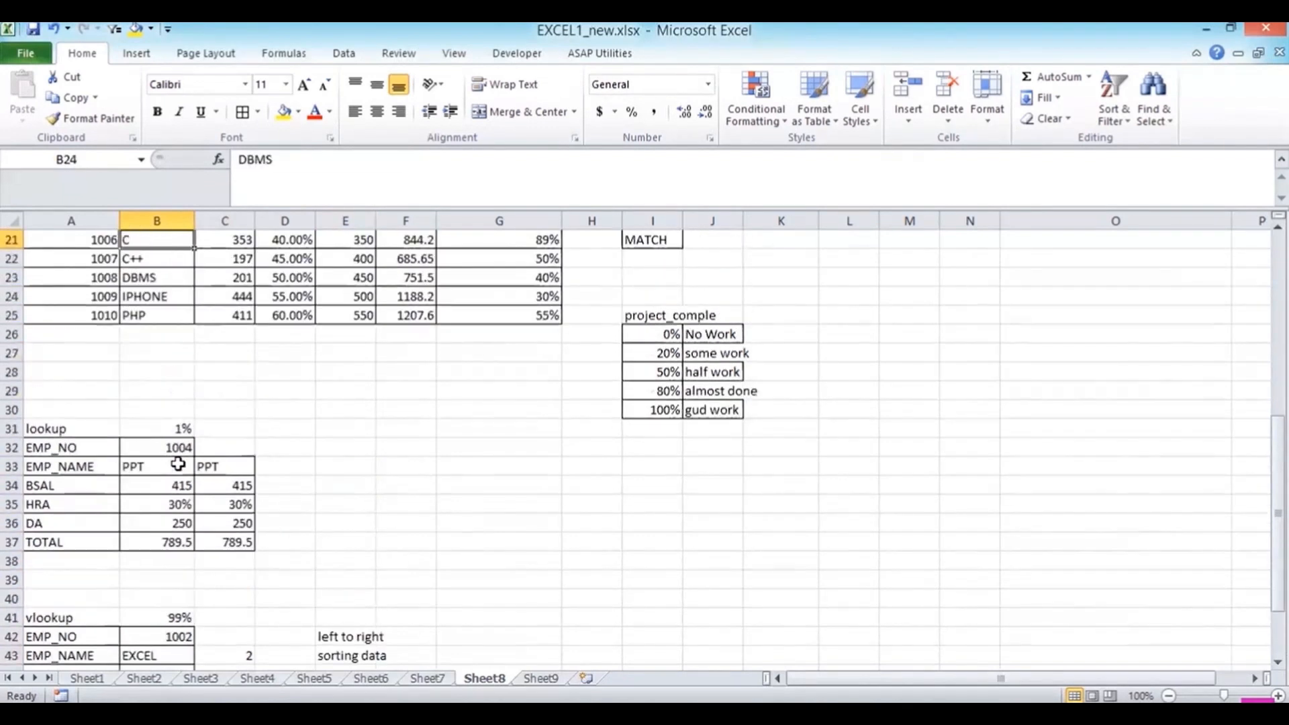
key(Down)
key(Down)
key(Up)
key(Up)
key(Up)
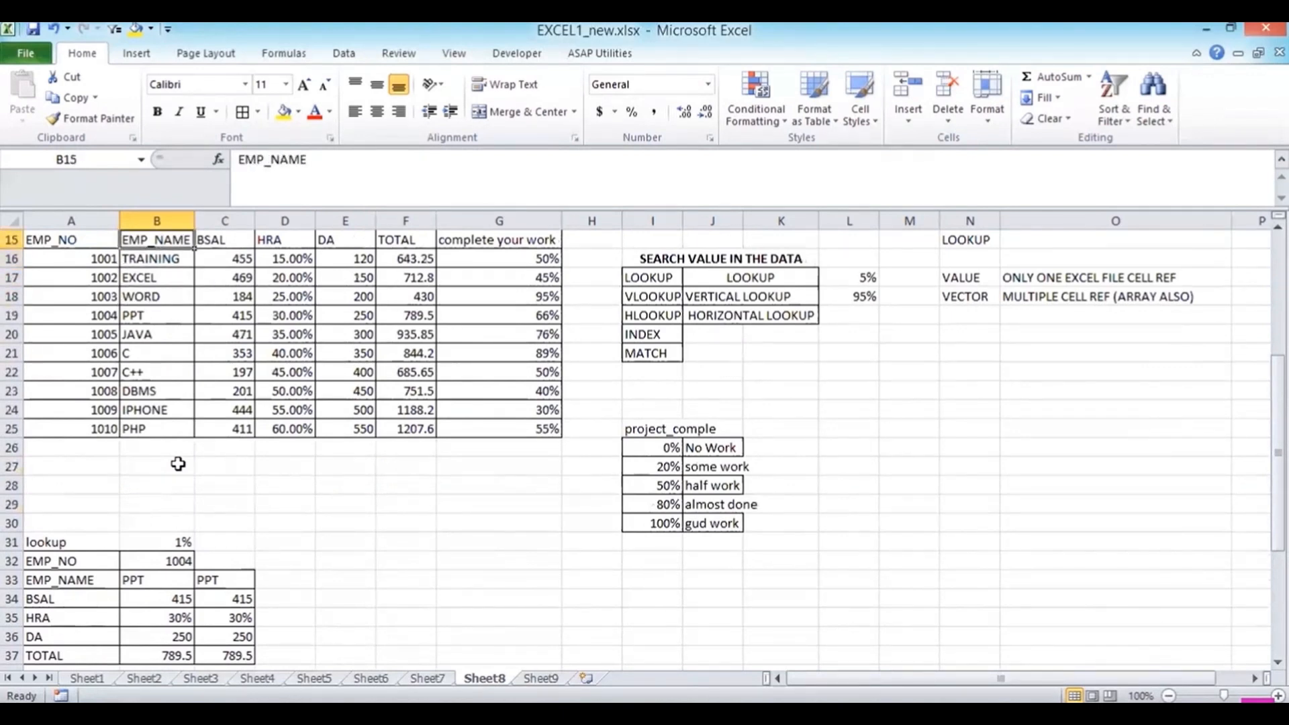
Examine the order of the EMP_NO and EMP_NAME columns in the employee table's rows.
key(Down)
key(Down)
key(Down)
key(Down)
key(Down)
key(Down)
key(Down)
key(Down)
key(Down)
key(Down)
key(Down)
key(Up)
key(Up)
key(Up)
key(Up)
key(Up)
key(Up)
key(Up)
key(Up)
key(Up)
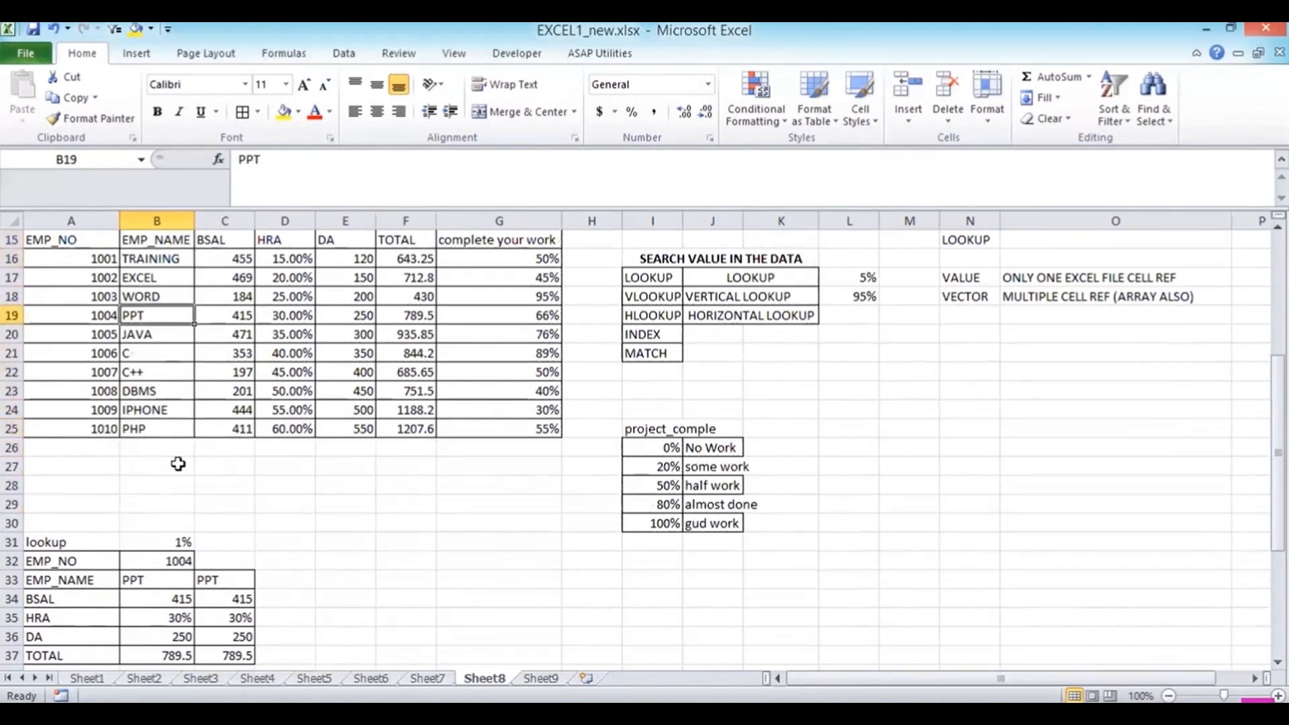
key(Down)
key(Down)
key(Left)
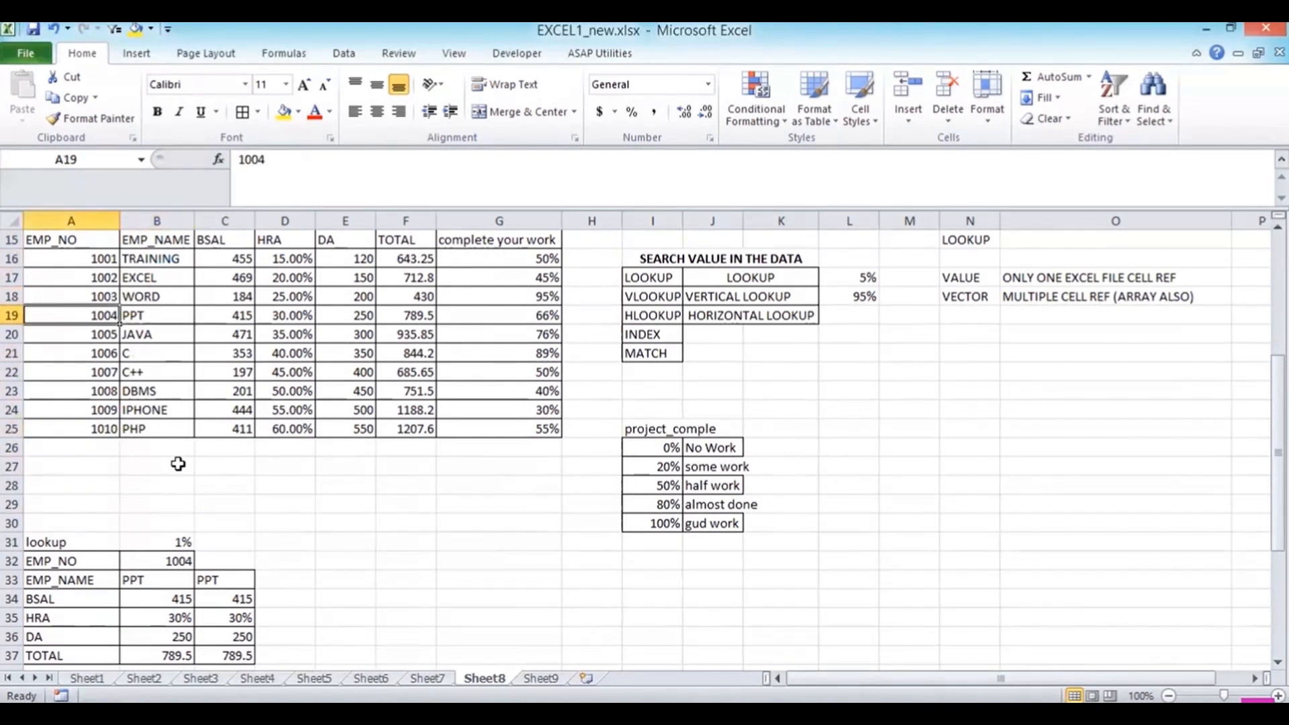
key(Up)
key(Right)
key(Up)
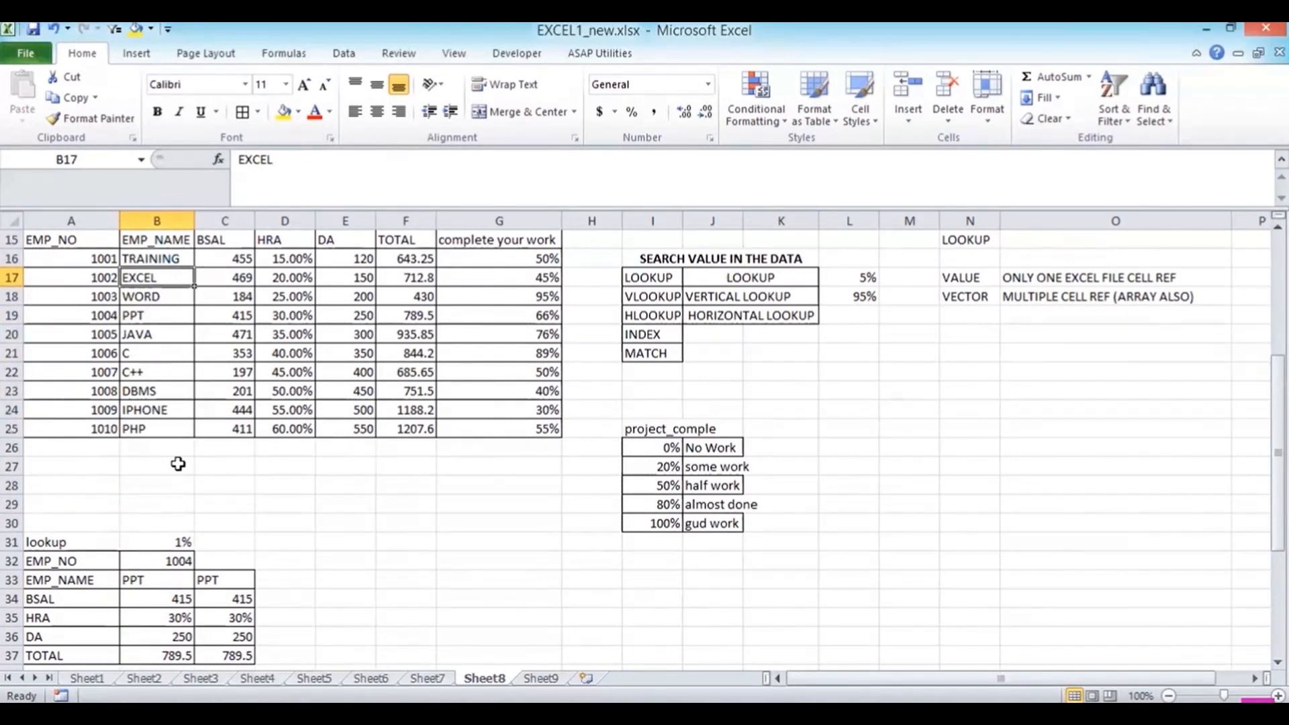
Return to the vlookup block and review its results beside the notes in E42:E43.
key(Down)
key(Down)
key(Down)
key(Down)
key(Down)
key(Down)
key(Down)
key(Down)
key(Down)
key(Down)
key(Down)
key(Down)
key(Down)
key(Down)
key(Down)
key(Down)
key(Down)
key(Down)
key(Down)
key(Down)
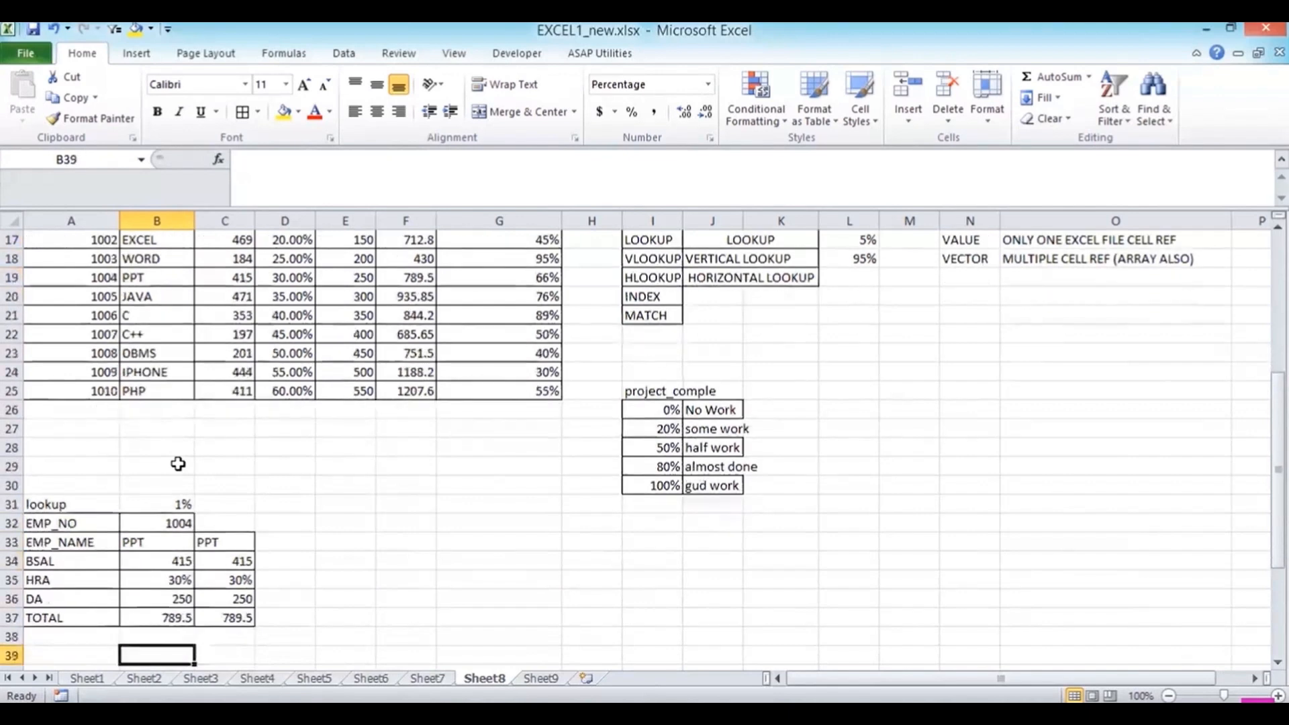
key(Up)
key(Up)
key(Up)
key(Up)
key(Up)
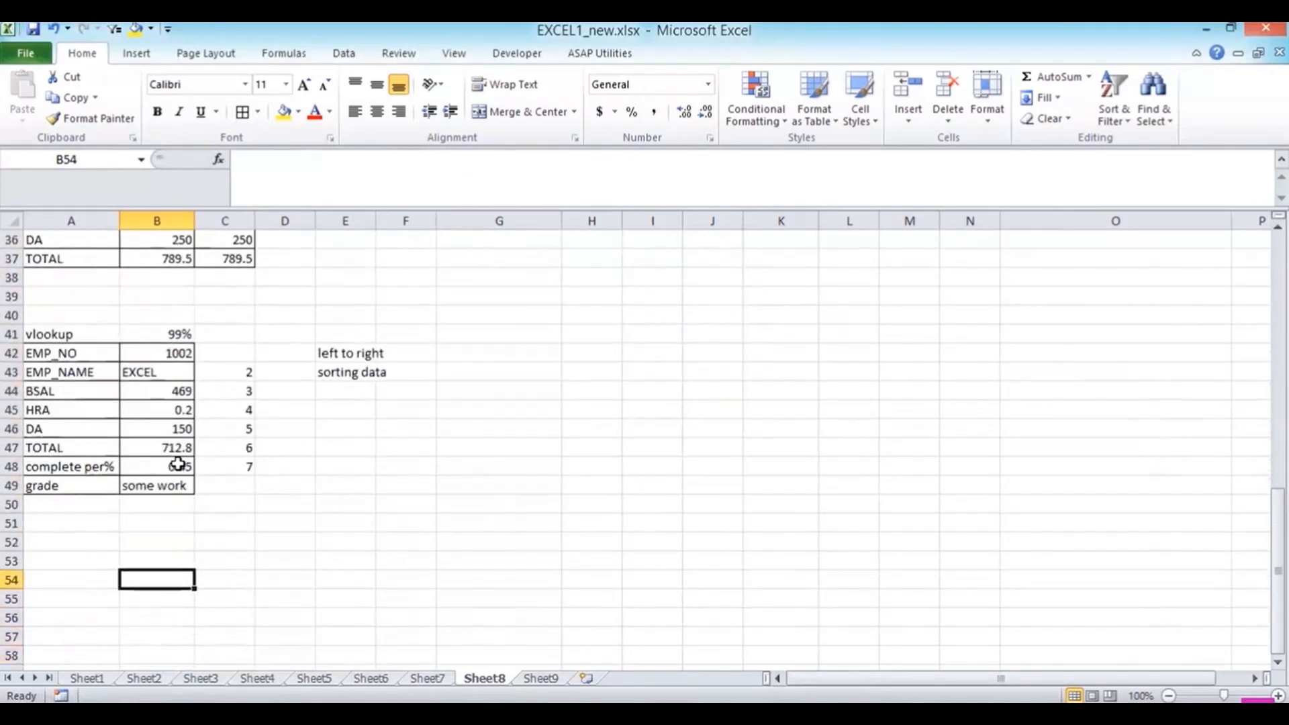
Add the note "row index then not working" in E44 below the "sorting data" note.
key(Up)
key(Up)
key(Up)
key(Up)
key(Up)
key(Up)
key(Up)
key(Up)
key(Up)
key(Up)
key(Up)
key(Up)
key(Up)
key(Down)
key(Down)
key(Right)
key(Right)
key(Right)
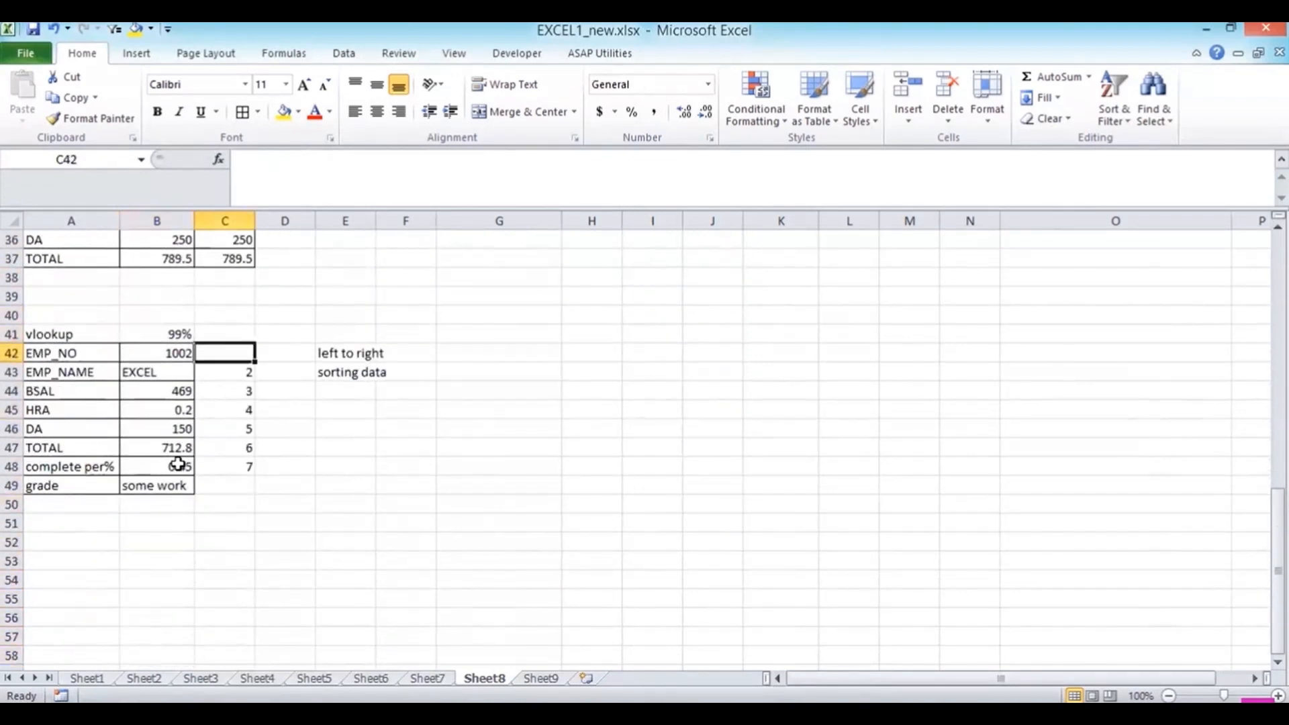
key(Down)
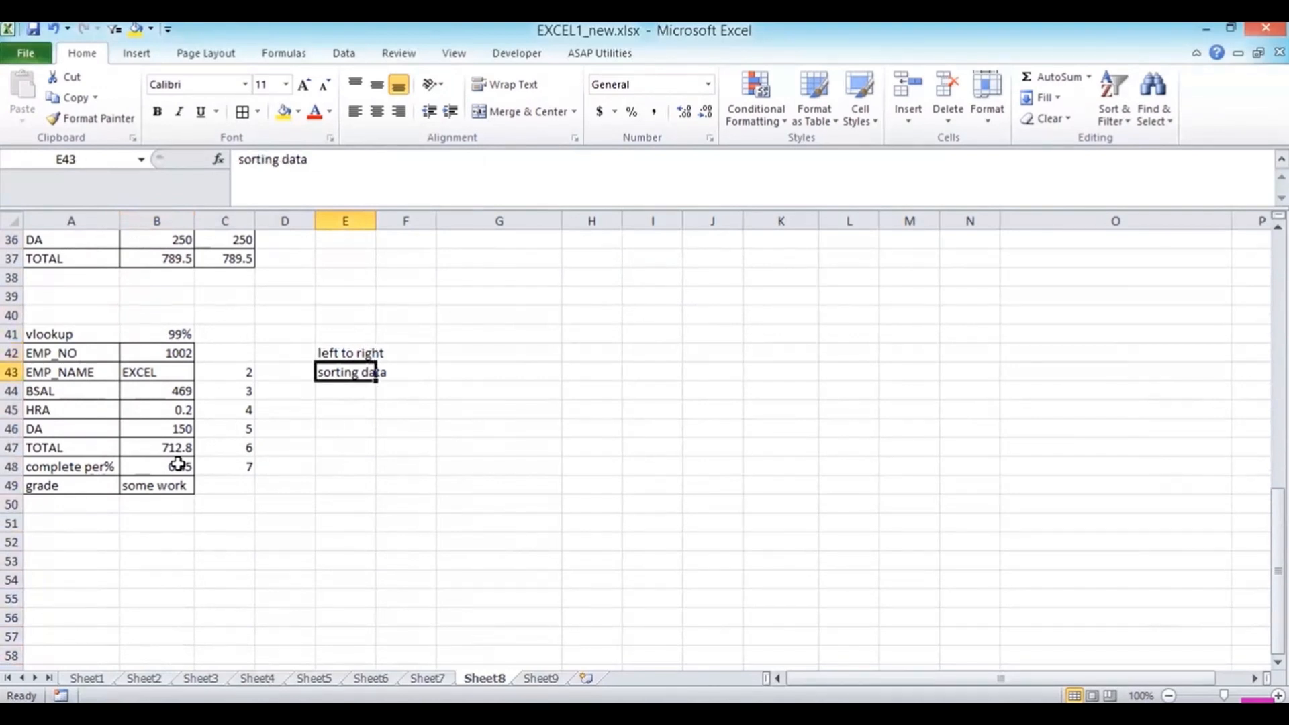
key(Down)
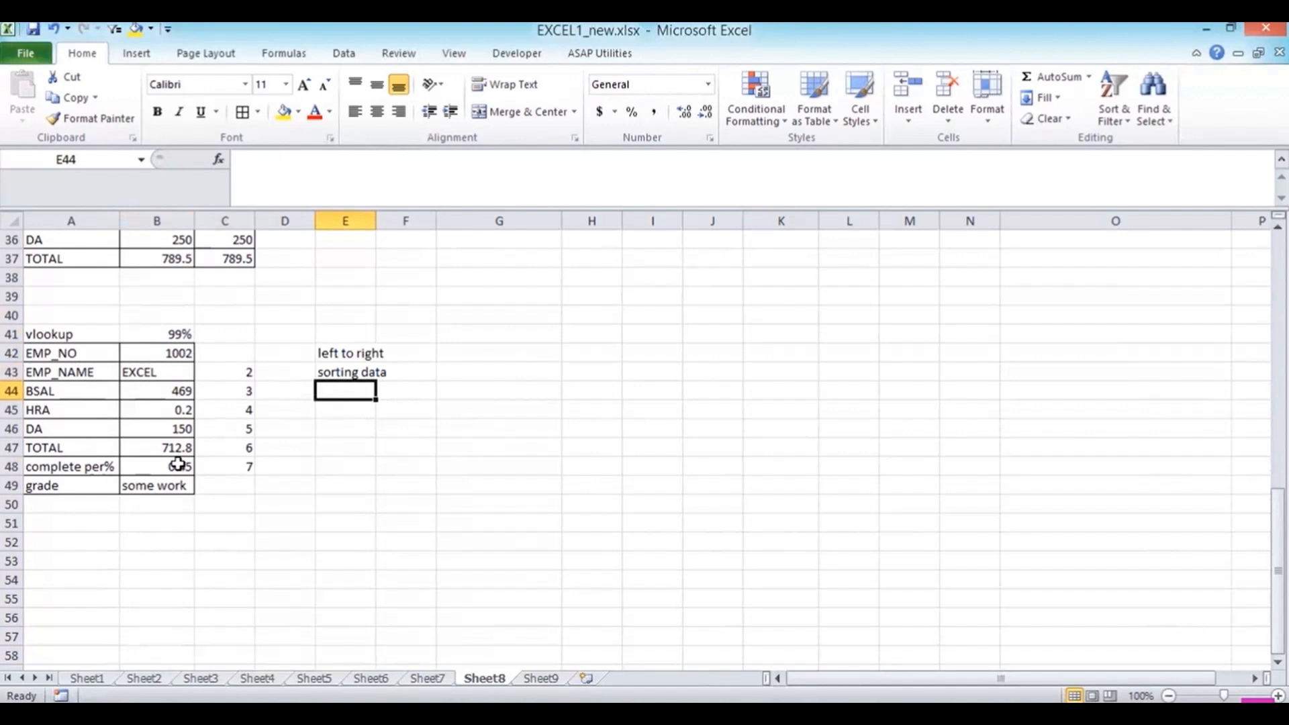
text(row in)
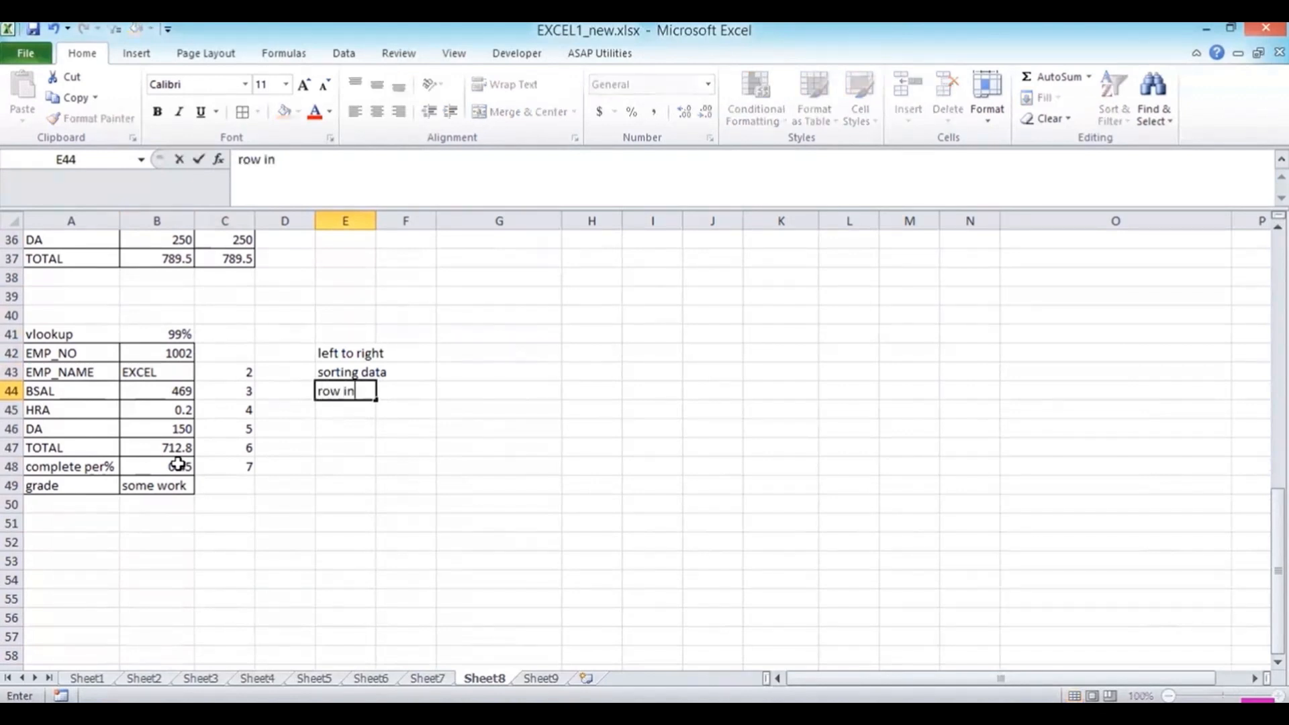
text(x)
key(BackSpace)
key(BackSpace)
text(ndex)
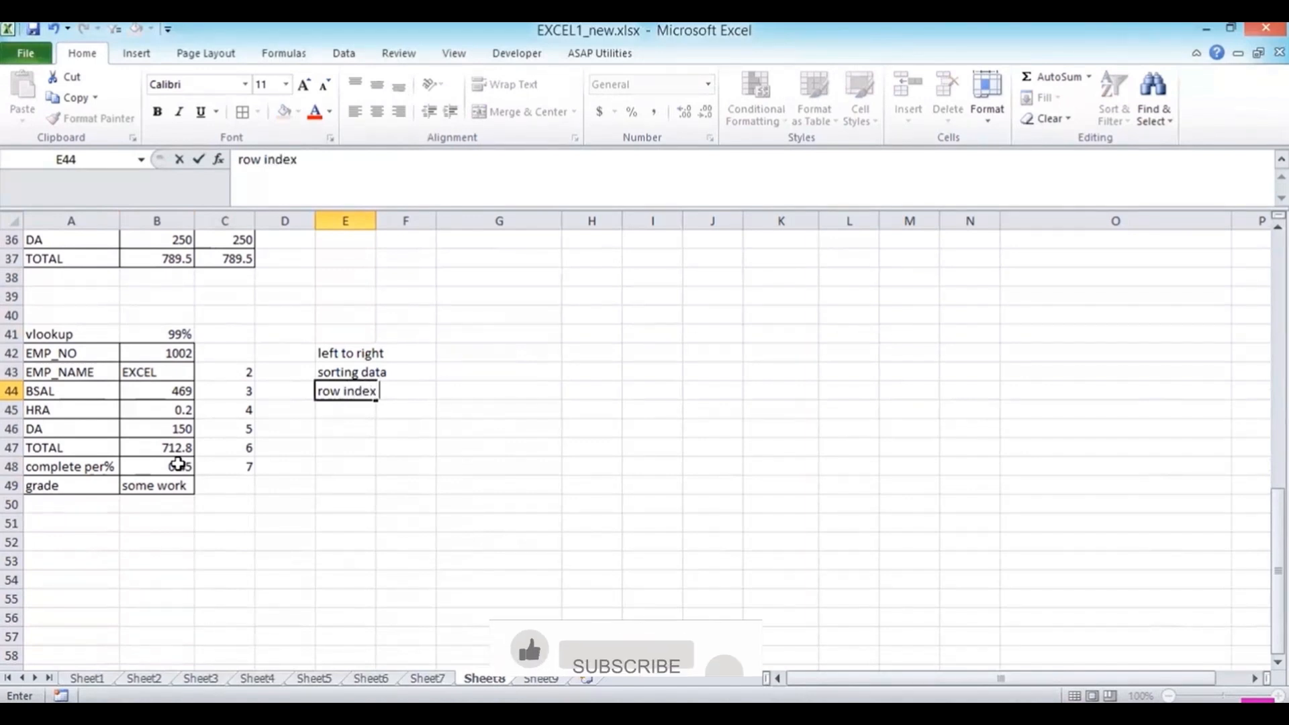
text( then no)
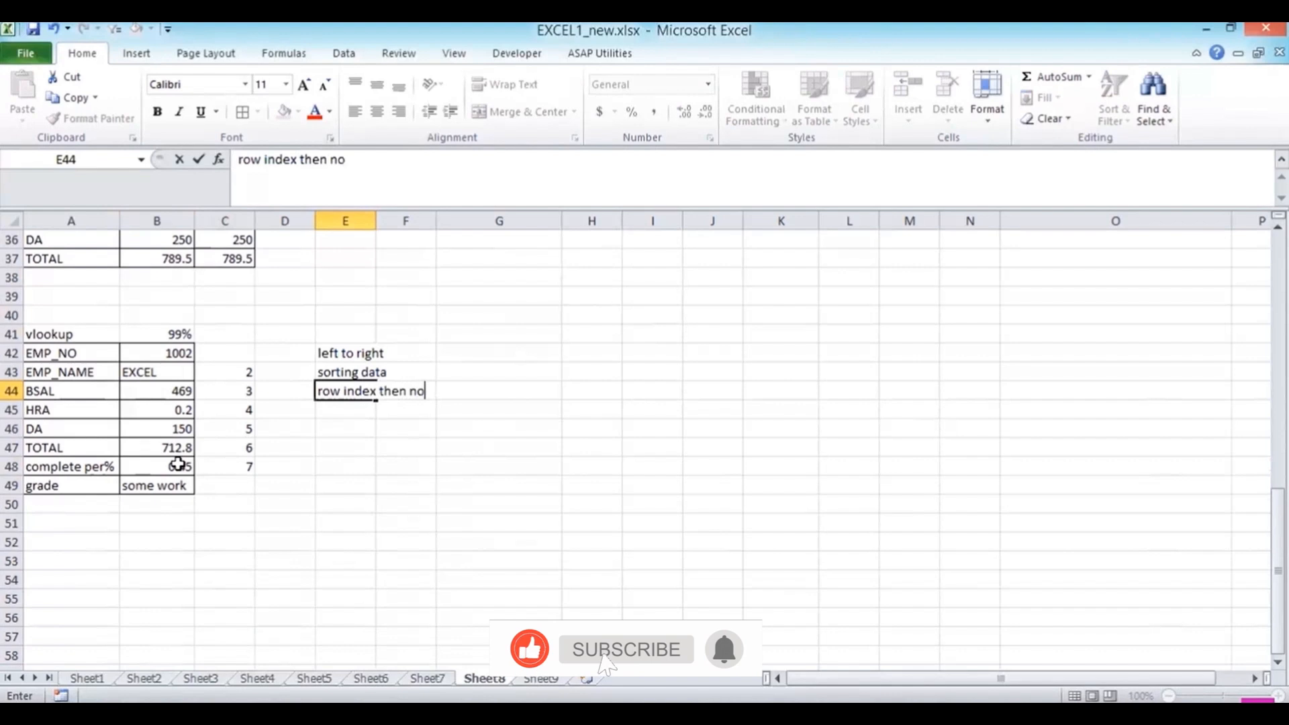
text(t working)
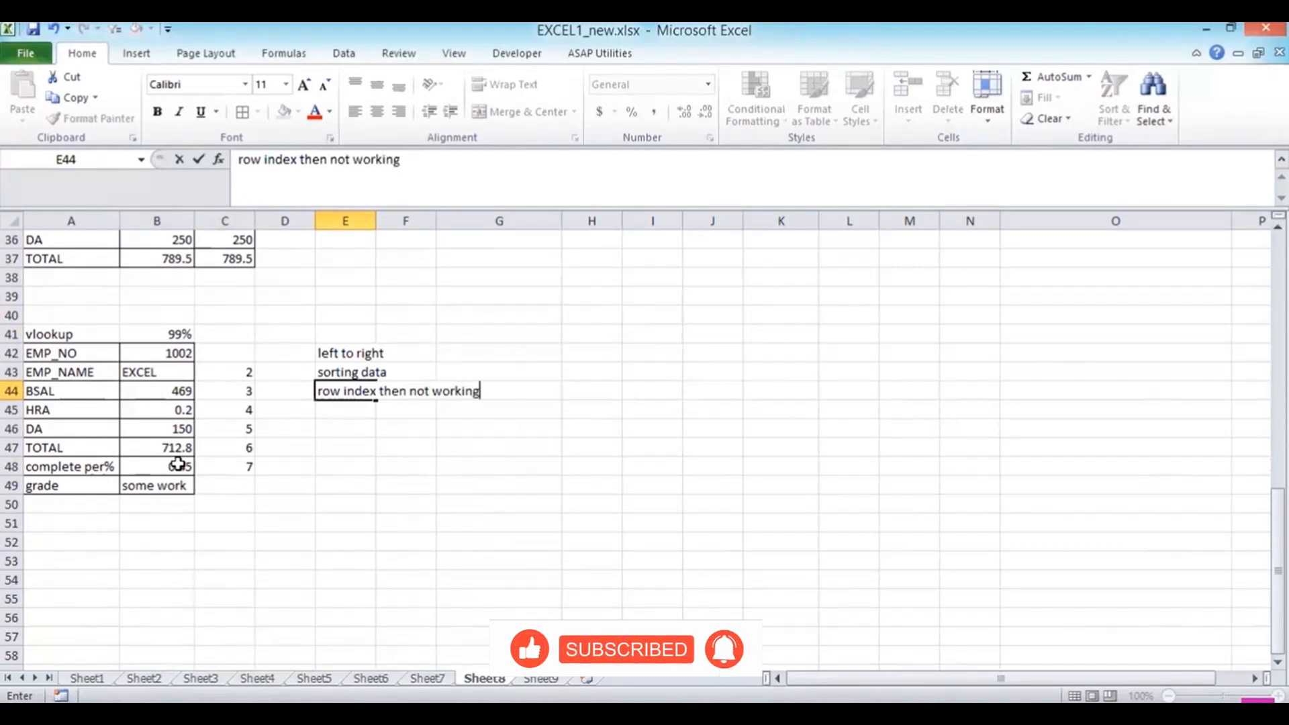
key(Return)
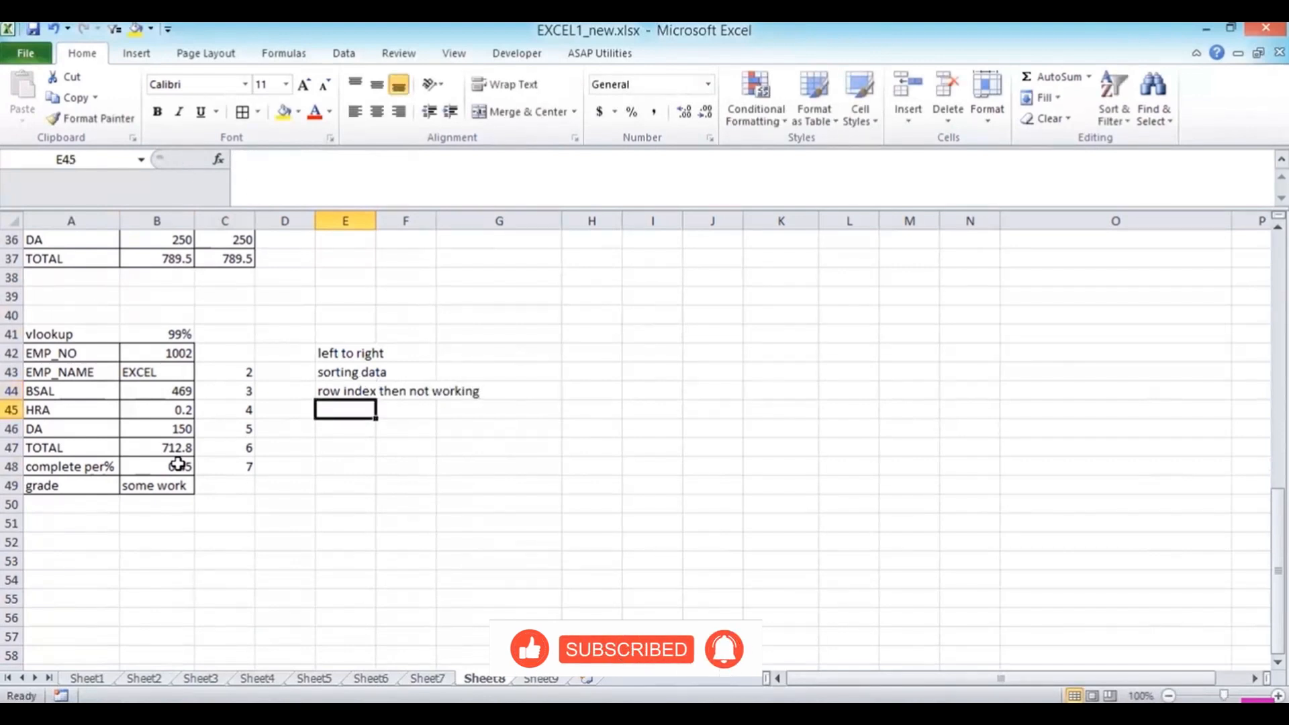
Add the note "col index then working" in E45.
text(col in)
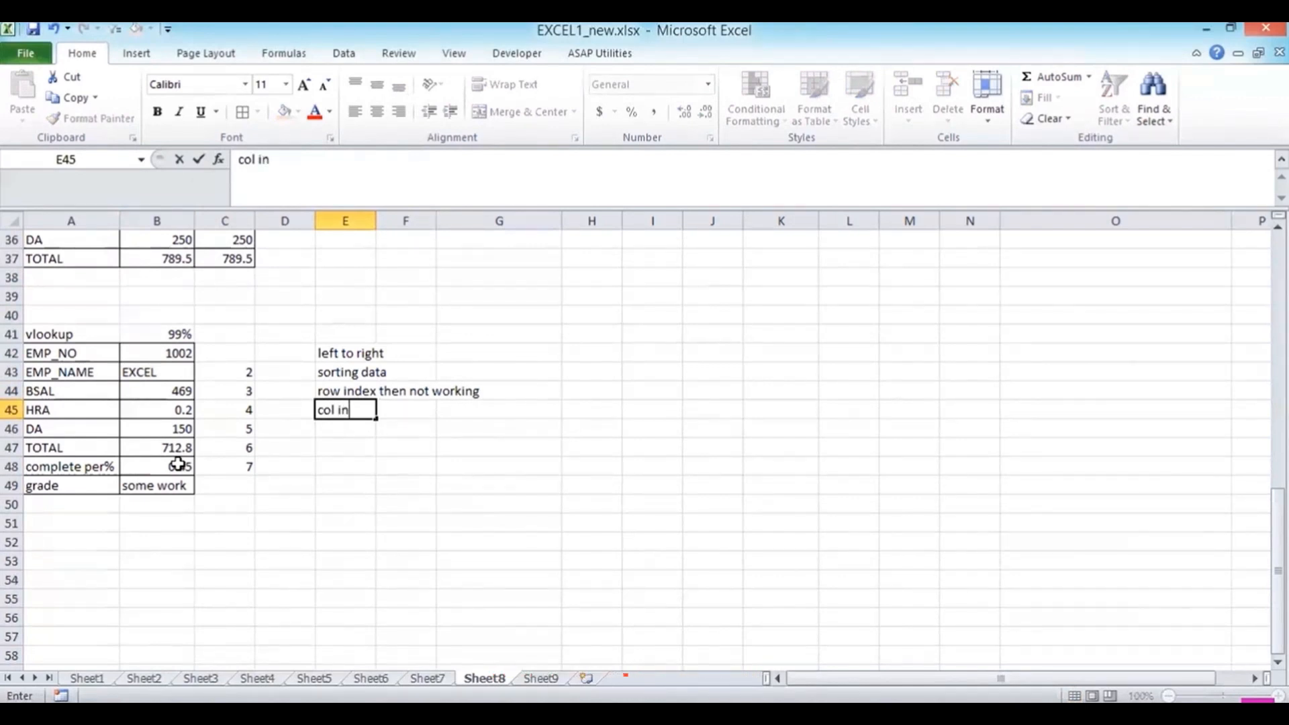
text(dex then wor)
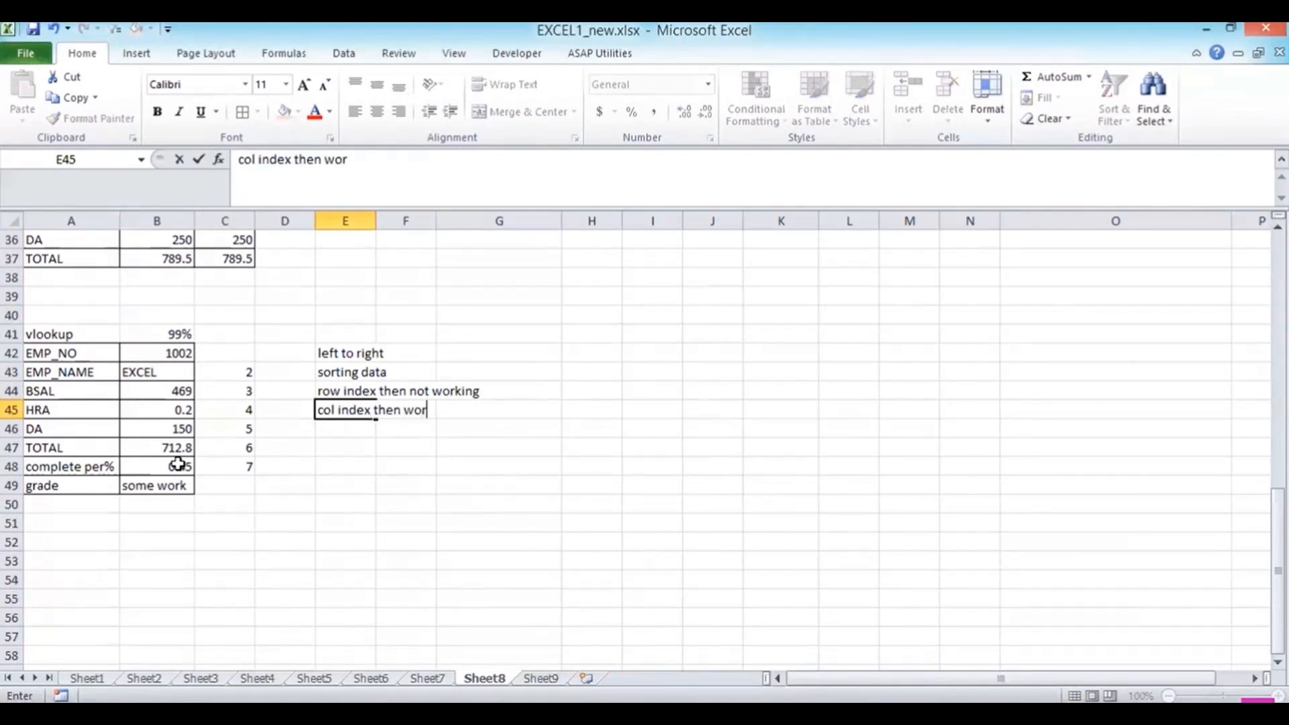
text(king)
key(Return)
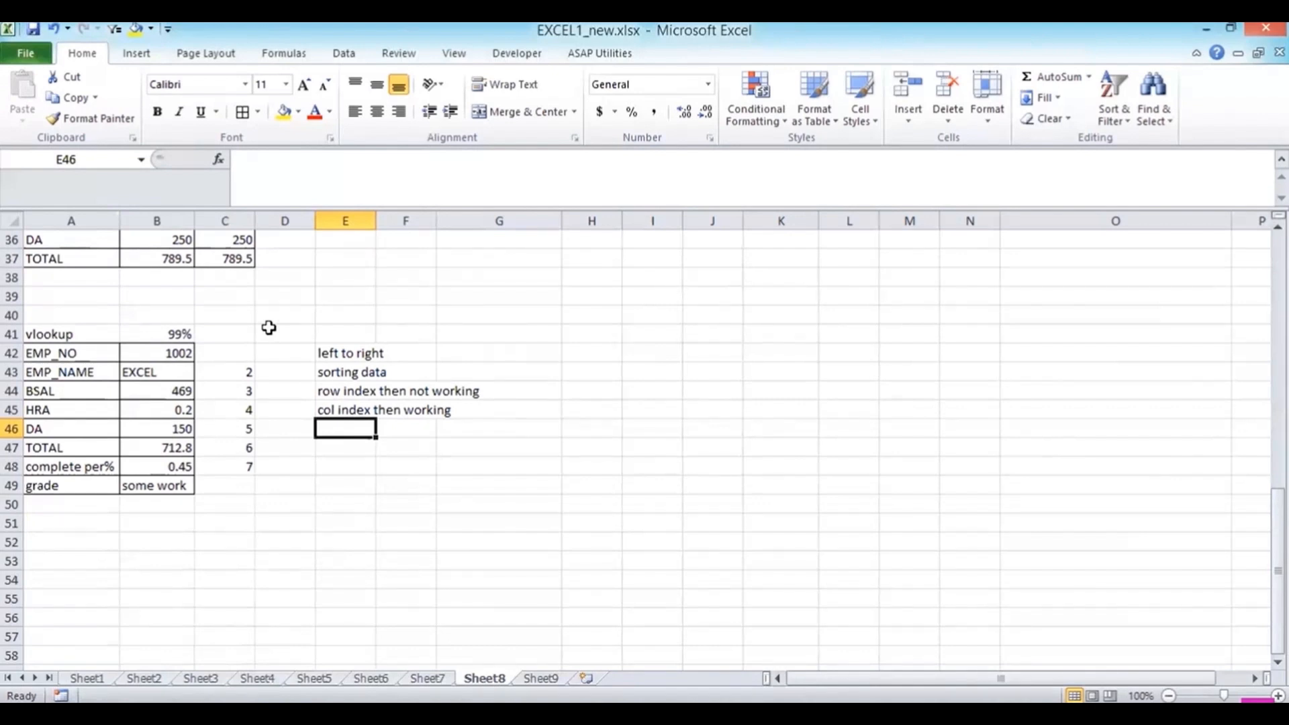
Examine the vlookup block's EMP_NO lookup value and the percentage in B41.
key(Left)
key(Left)
key(Left)
key(Left)
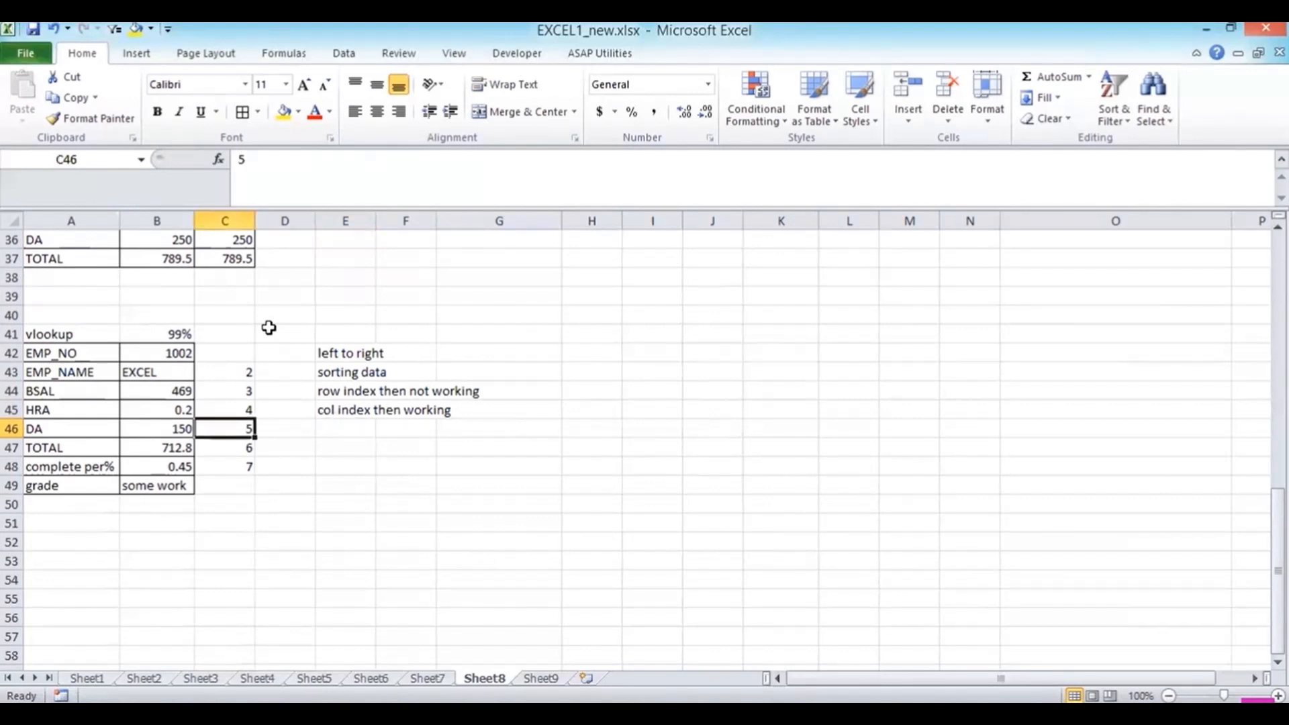
key(Up)
key(Up)
key(Up)
key(Up)
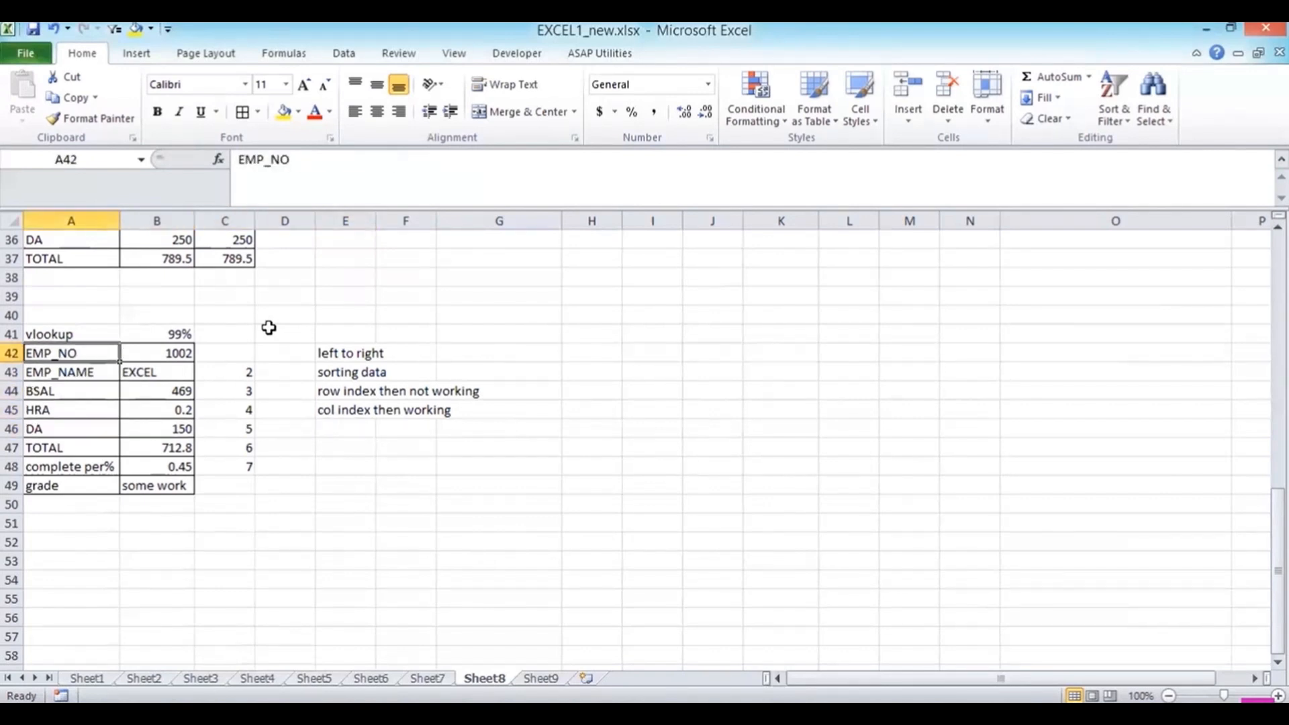
key(Right)
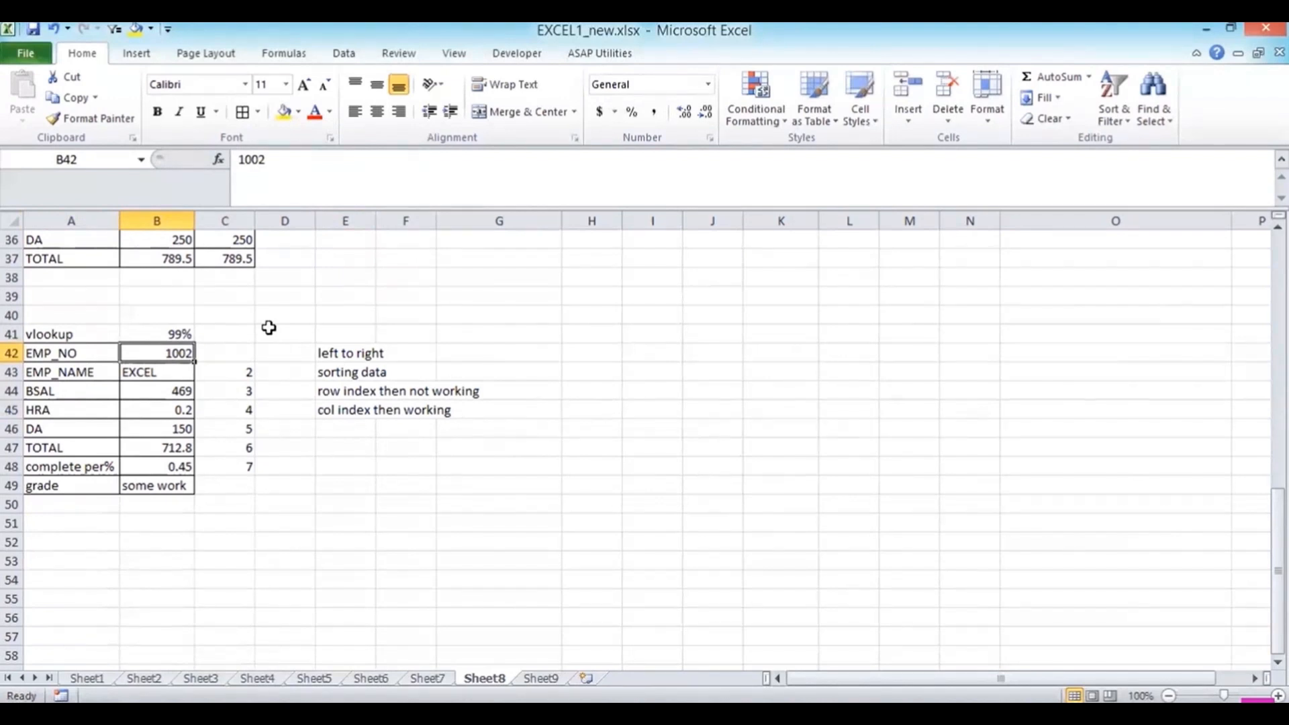
key(Up)
key(Up)
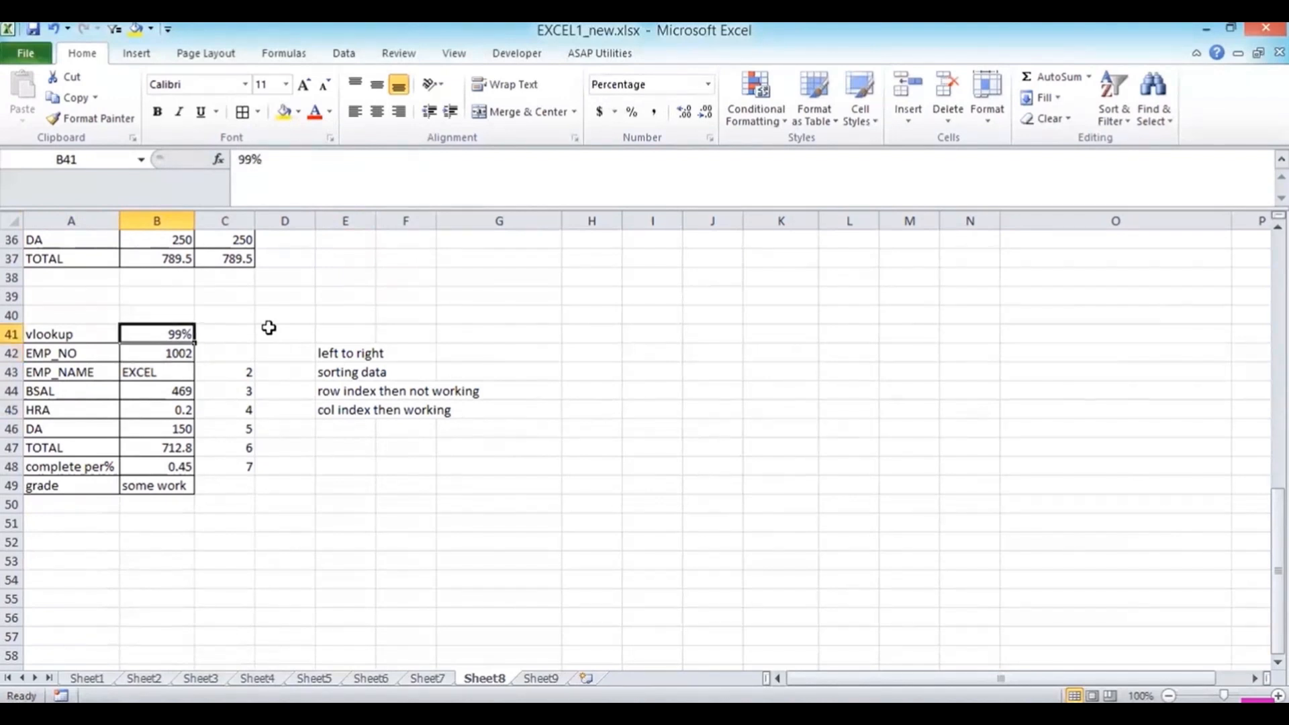
key(Down)
key(Down)
key(Down)
key(Up)
key(Up)
Enter the label "hlookup" in A52 below the vlookup block.
key(Down)
key(Down)
key(Down)
key(Down)
key(Down)
key(Down)
key(Down)
key(Down)
key(Down)
key(Down)
key(Down)
key(Left)
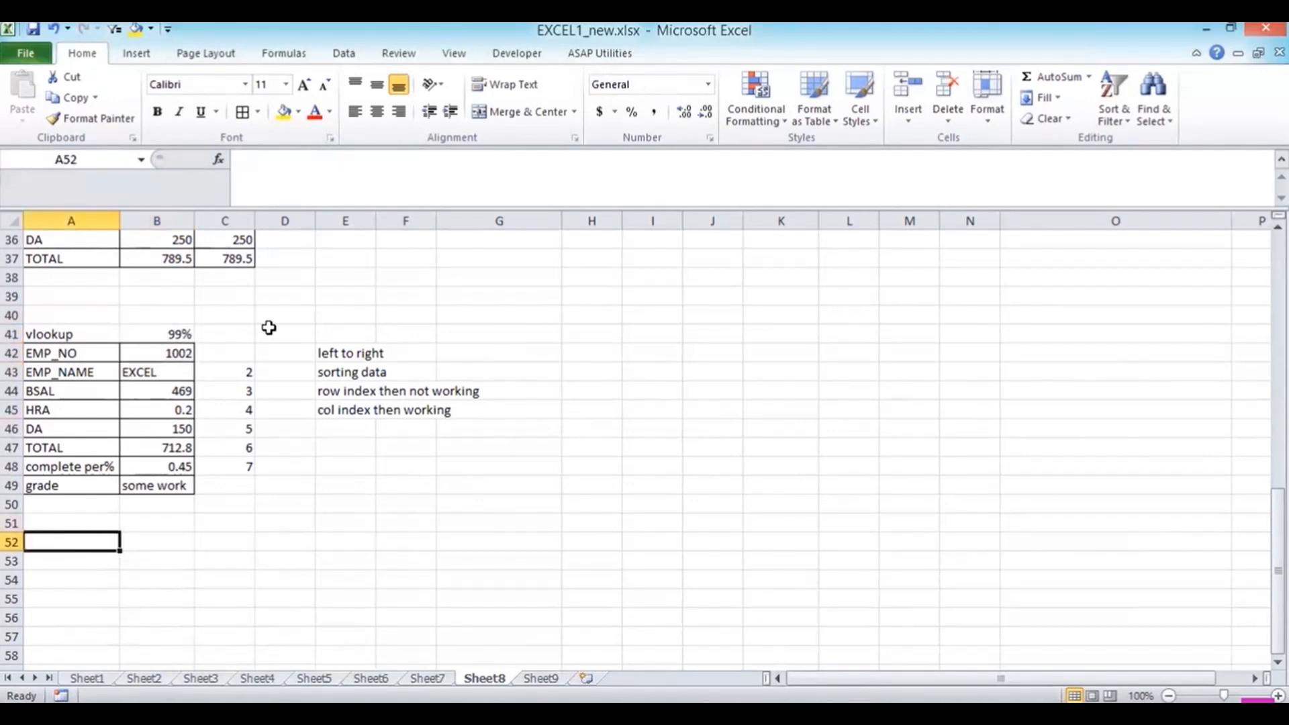
text(hlookup)
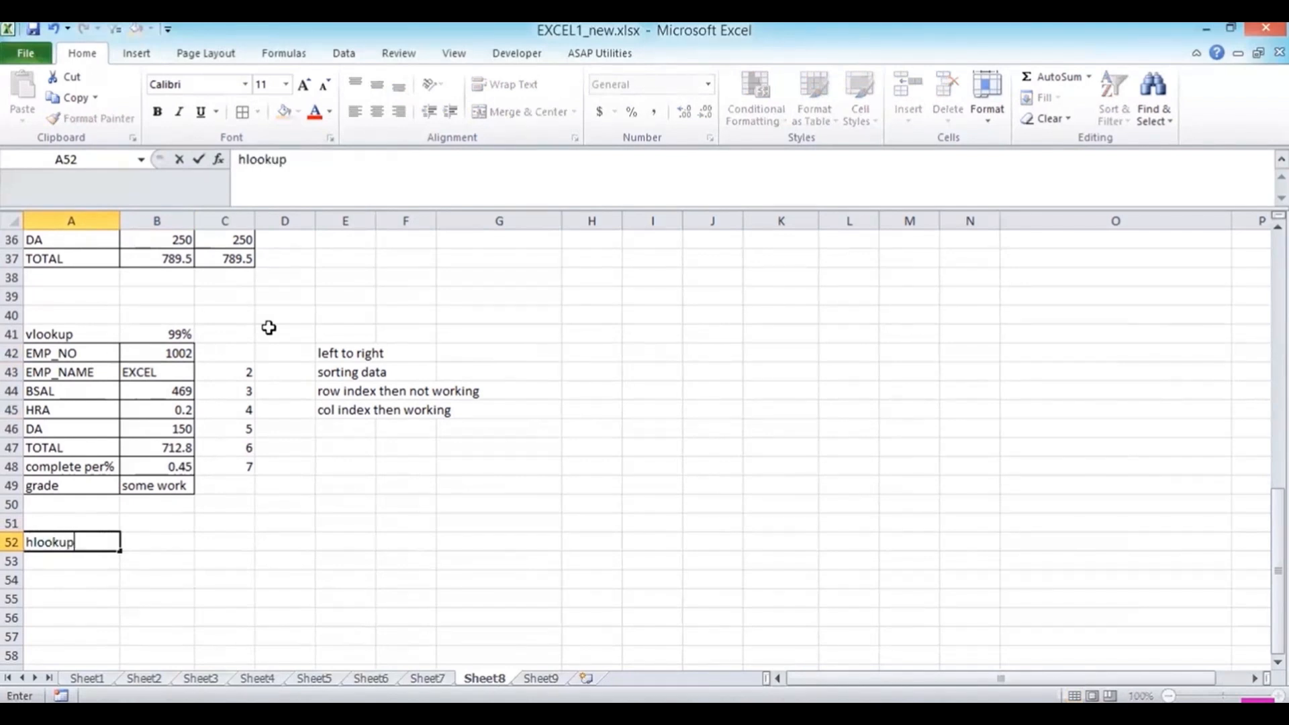
key(Return)
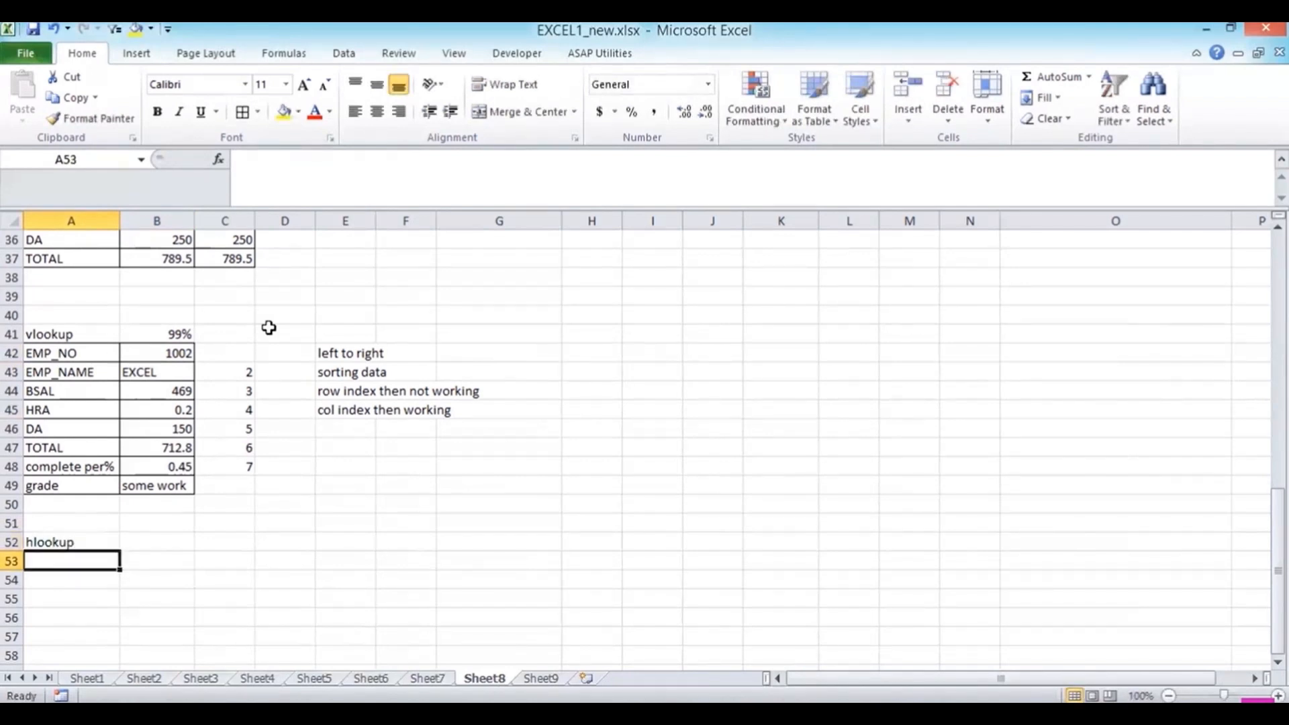
Go back up through the vlookup block's field labels and examine their vertical layout.
key(Up)
key(Up)
key(Up)
key(Up)
key(Up)
key(Up)
key(Up)
key(Up)
key(Up)
key(Up)
key(Up)
key(Up)
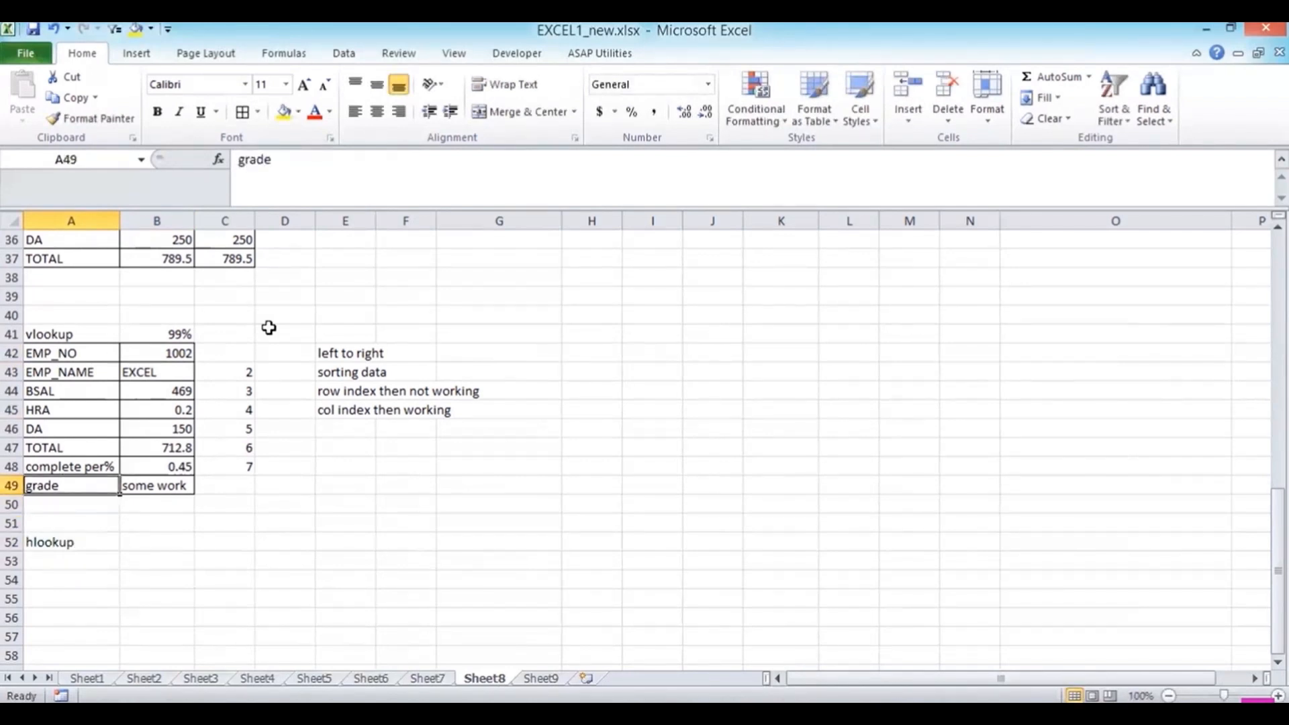
key(Up)
key(Up)
key(Down)
key(Down)
key(Down)
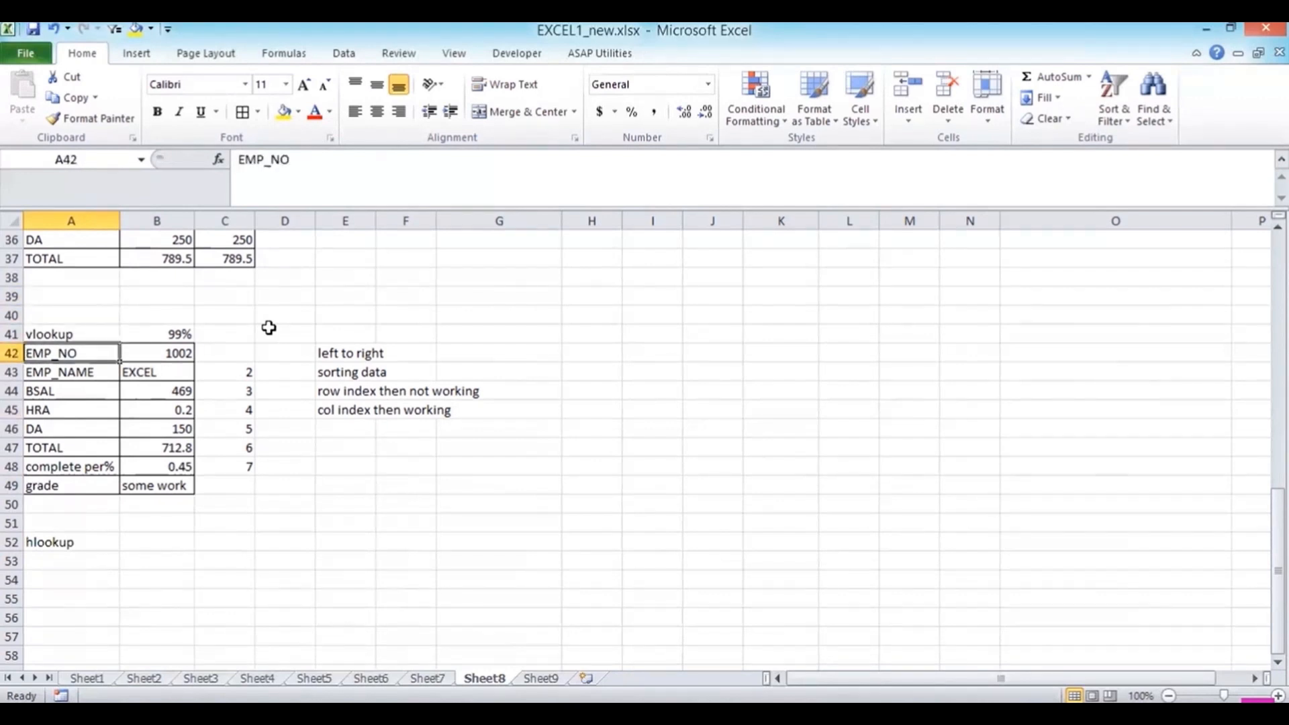
Examine the LOOKUP formulas in B33 and C34 of the lookup block for comparison with the vlookup block.
key(Right)
key(Up)
key(Up)
key(Up)
key(Up)
key(Up)
key(Up)
key(Up)
key(Up)
key(Up)
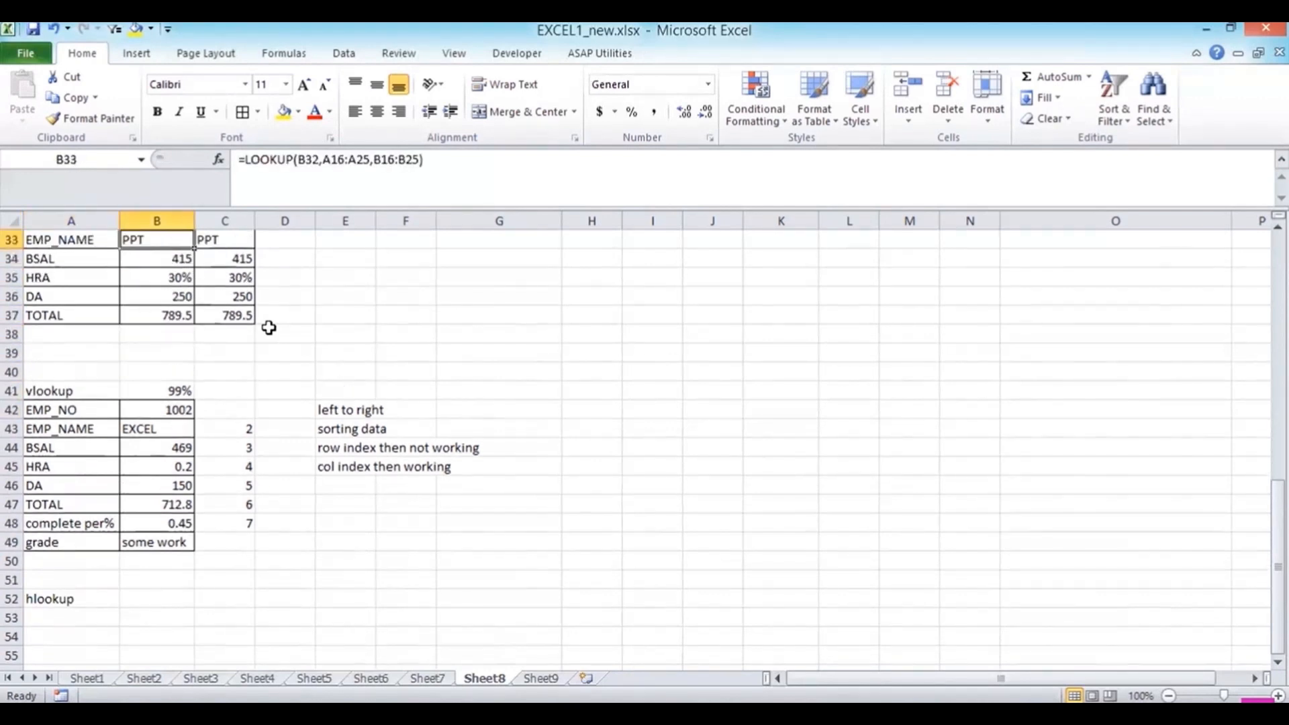
key(Right)
key(Right)
key(Up)
key(Up)
key(Up)
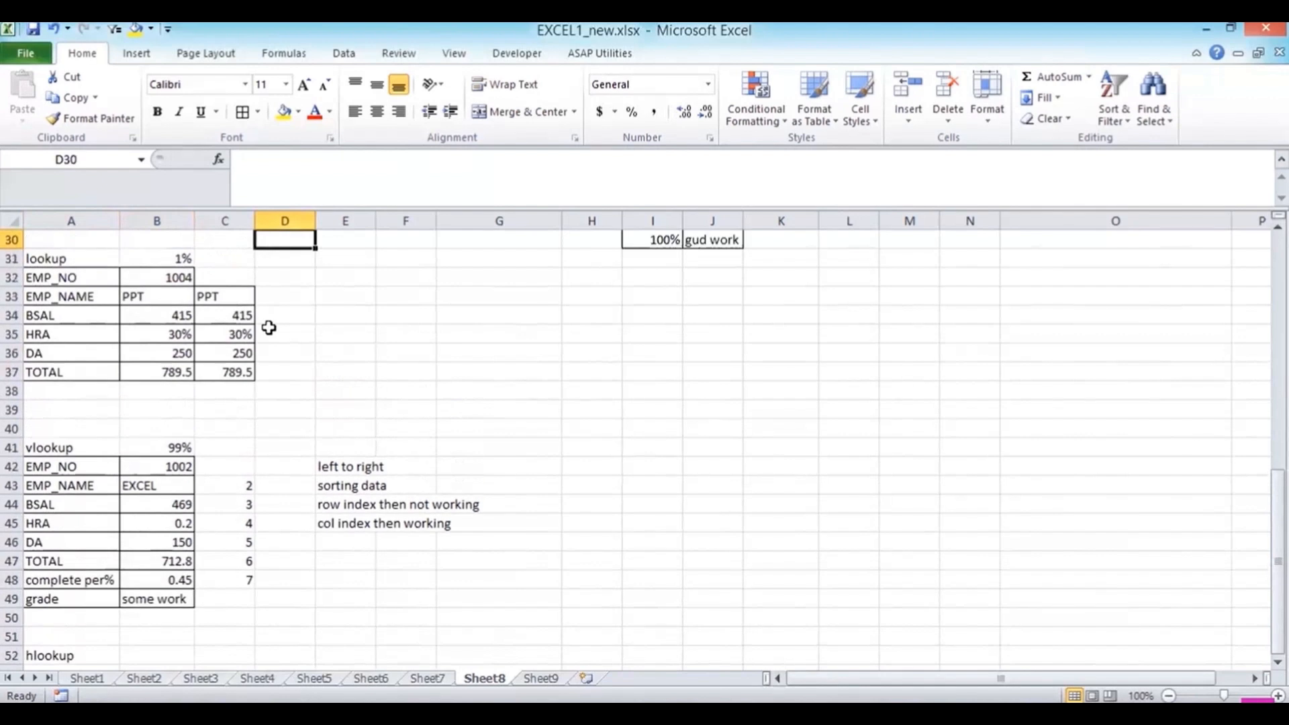
key(Down)
key(Down)
key(Down)
key(Down)
key(Left)
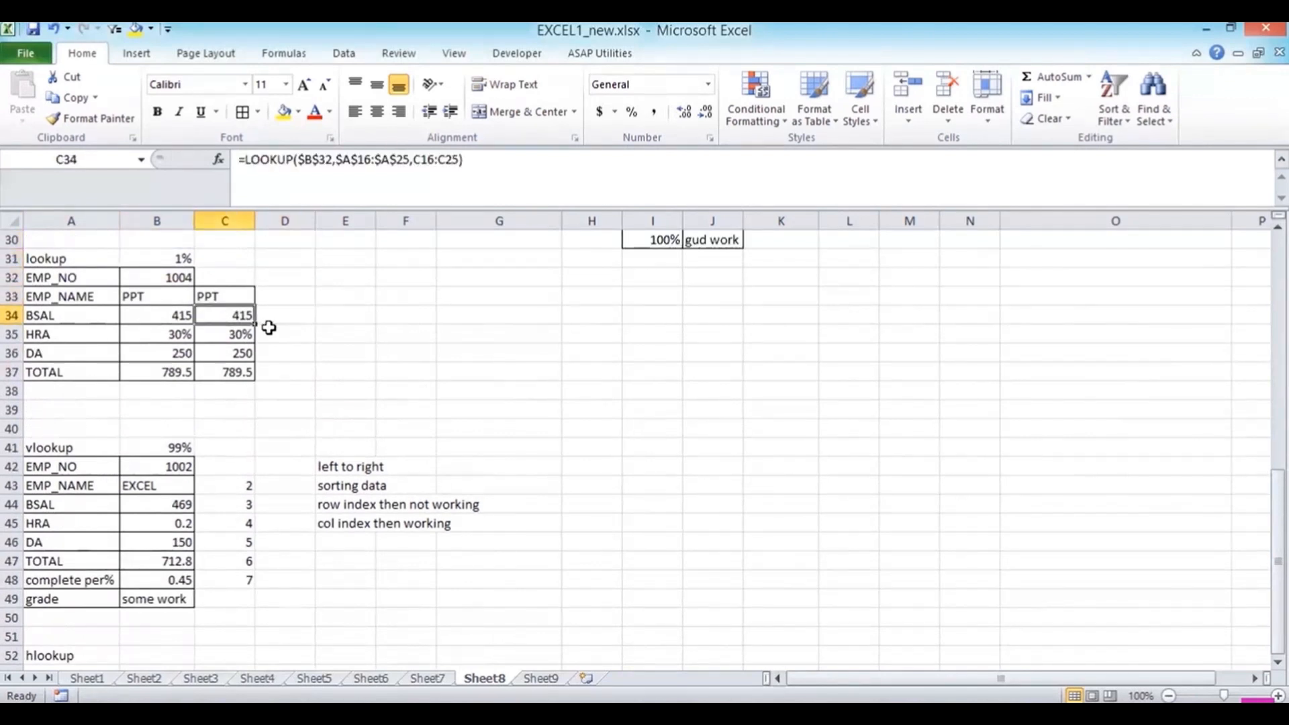
Return to the vlookup block and examine the complete per% formula in B48.
key(Down)
key(Down)
key(Down)
key(Down)
key(Down)
key(Down)
key(Down)
key(Down)
key(Down)
key(Down)
key(Down)
key(Down)
key(Down)
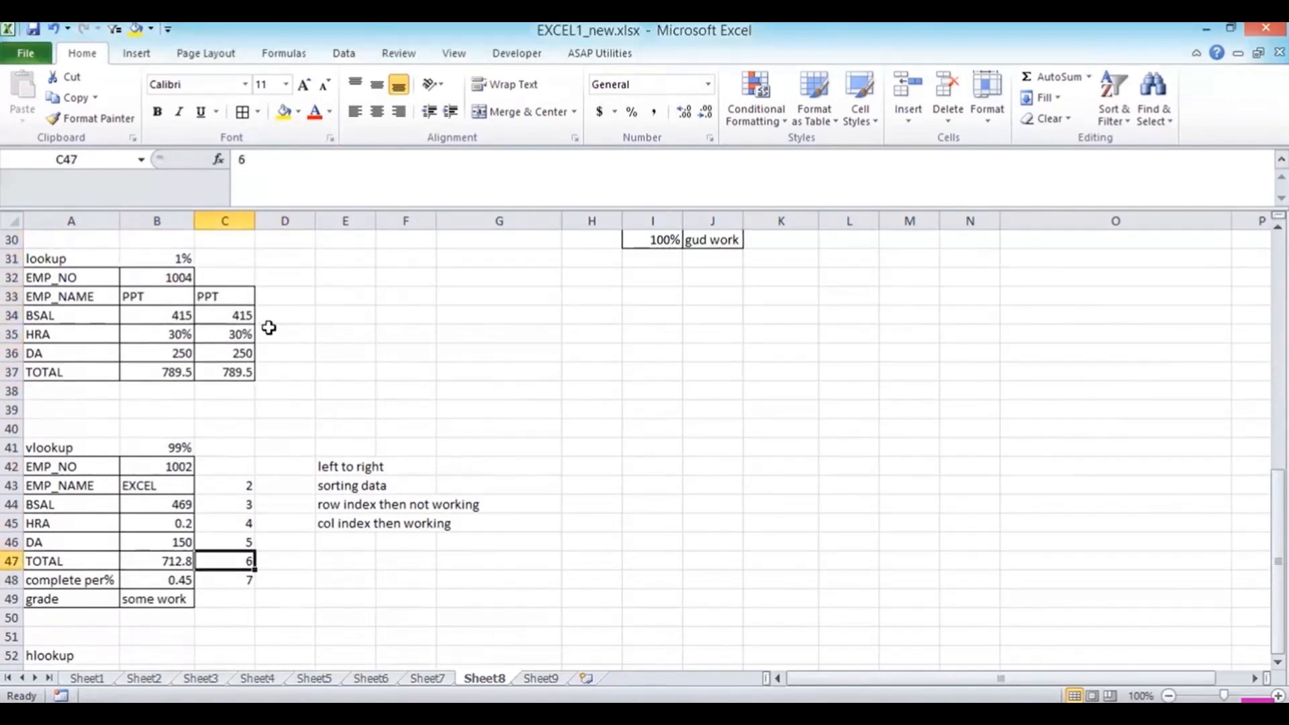
key(Down)
key(Down)
key(Left)
key(Up)
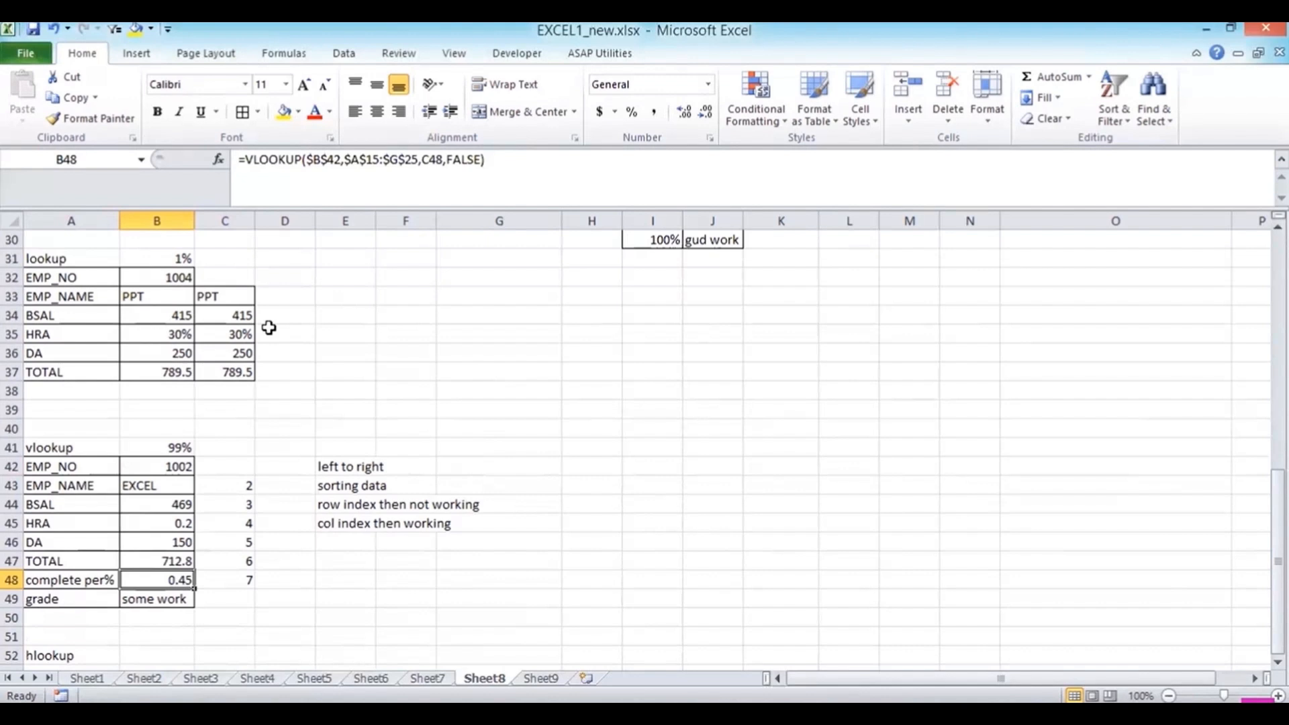
Set the vlookup block's EMP_NO in B42 to 1015.
key(Up)
key(Up)
key(Up)
key(Up)
key(Up)
key(Up)
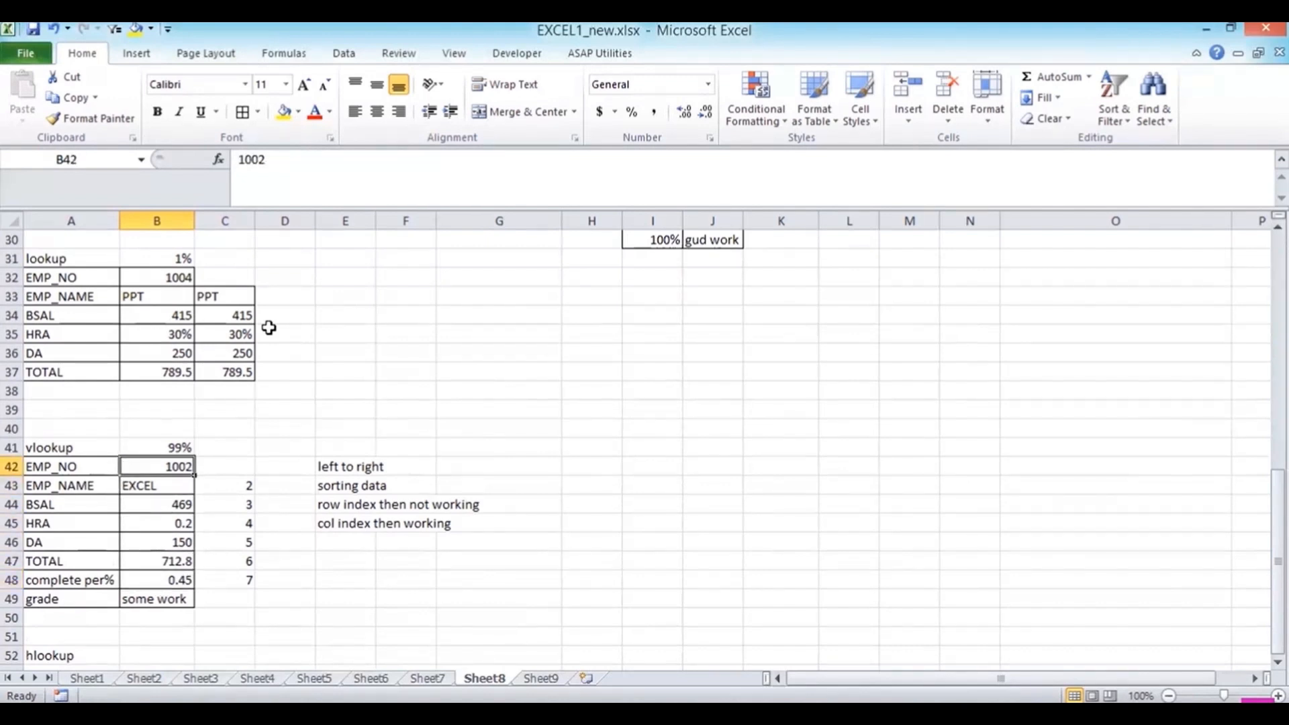
text(1015)
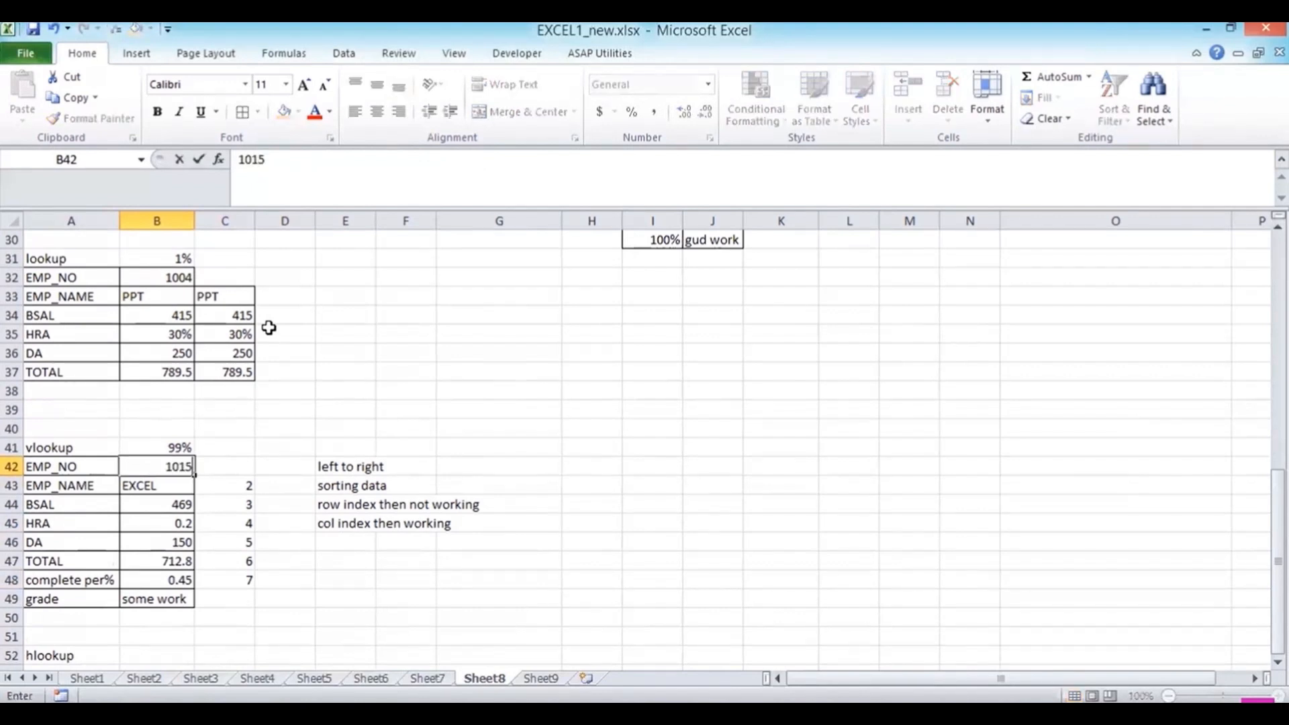
key(Return)
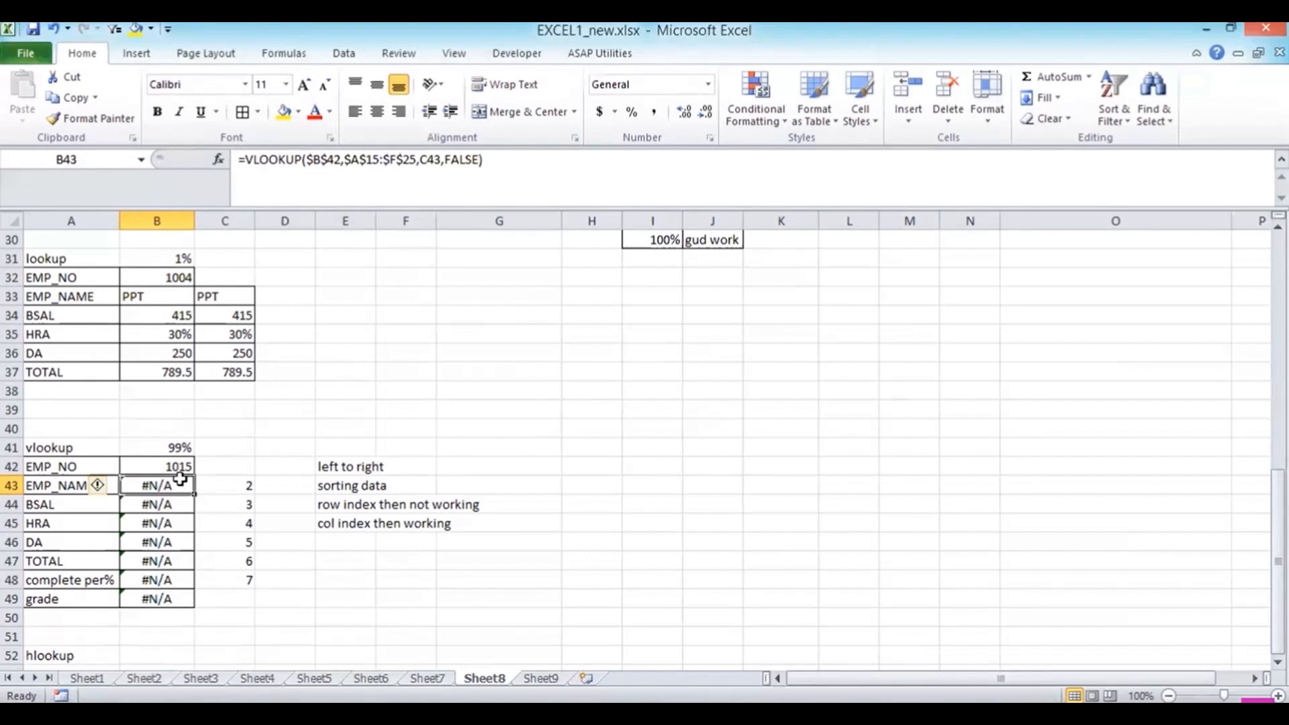
Wrap the EMP_NAME VLOOKUP in B43 in IFERROR with "" as the error value and fill it down to B49.
click(246, 157)
text(if)
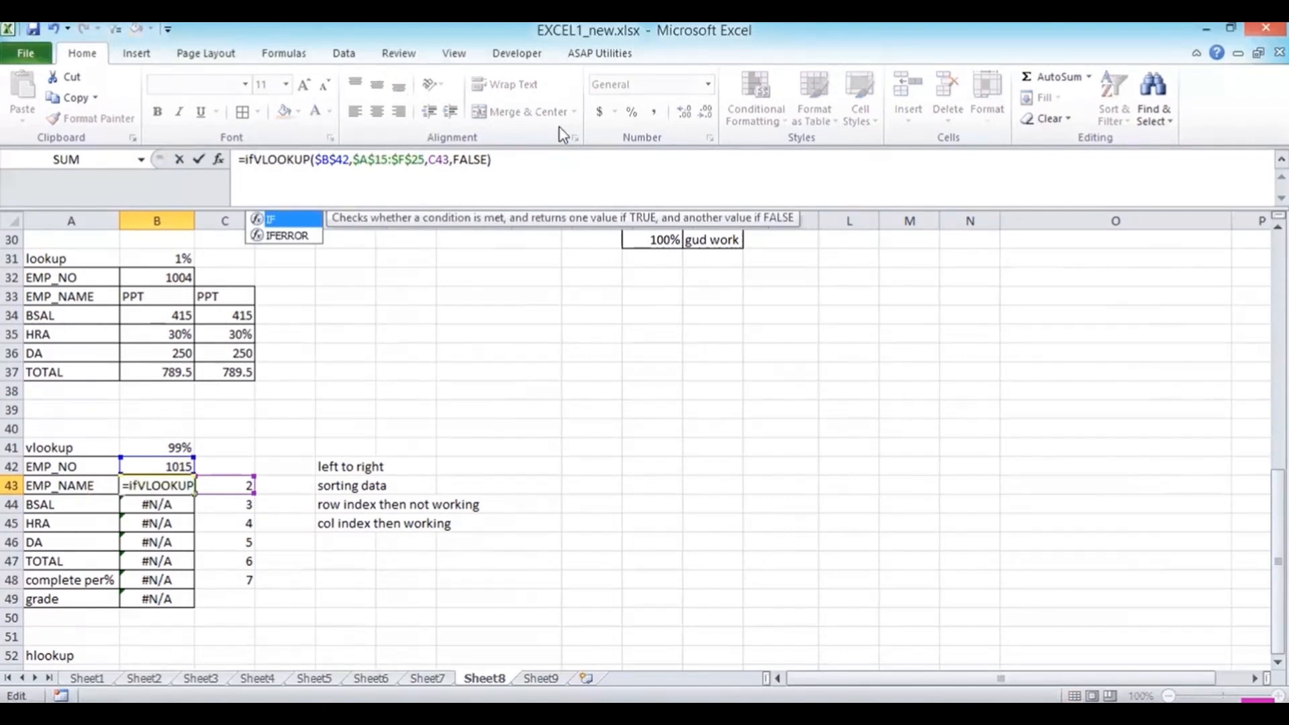
double_click(304, 239)
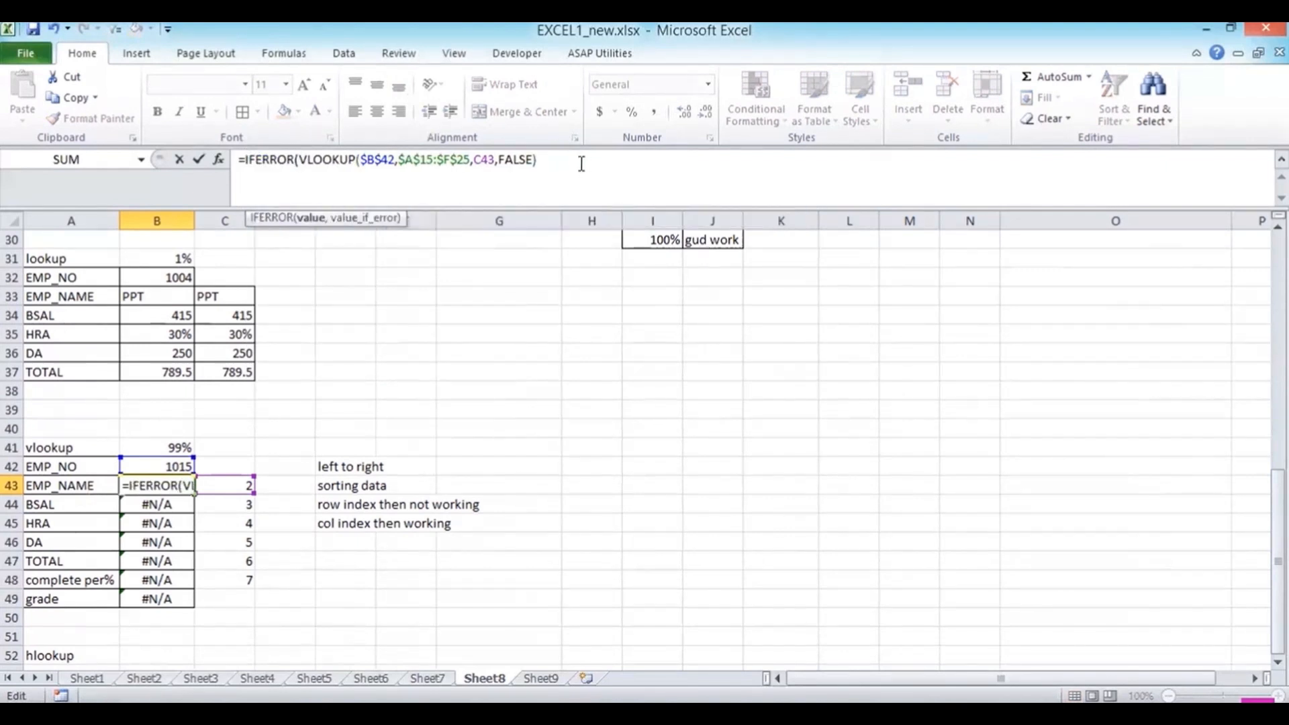
text(,""))
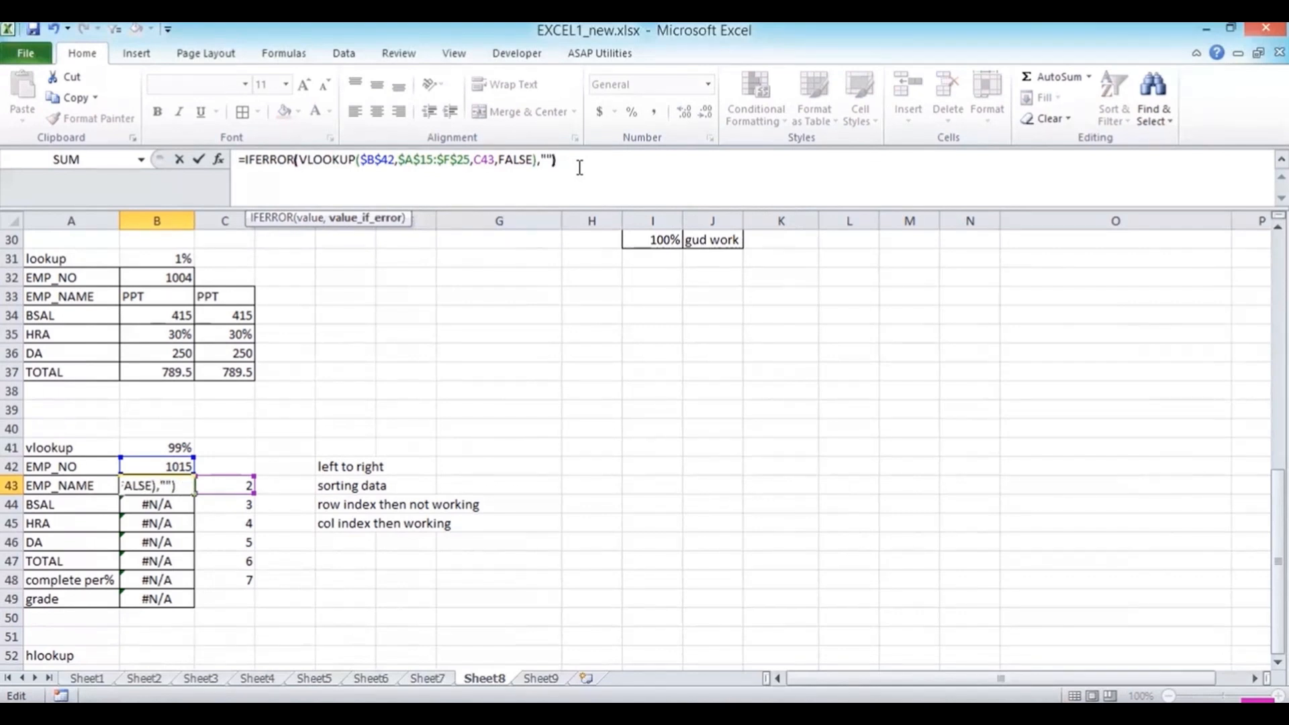
key(Return)
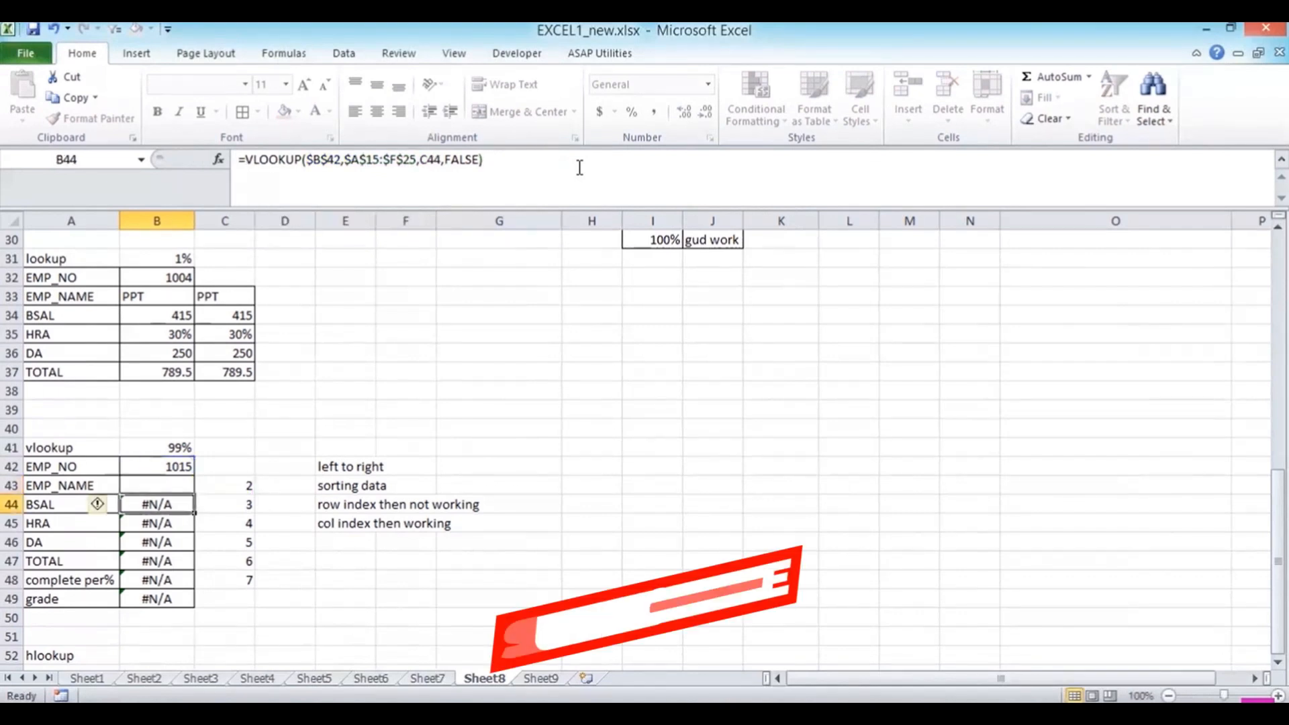
key(Up)
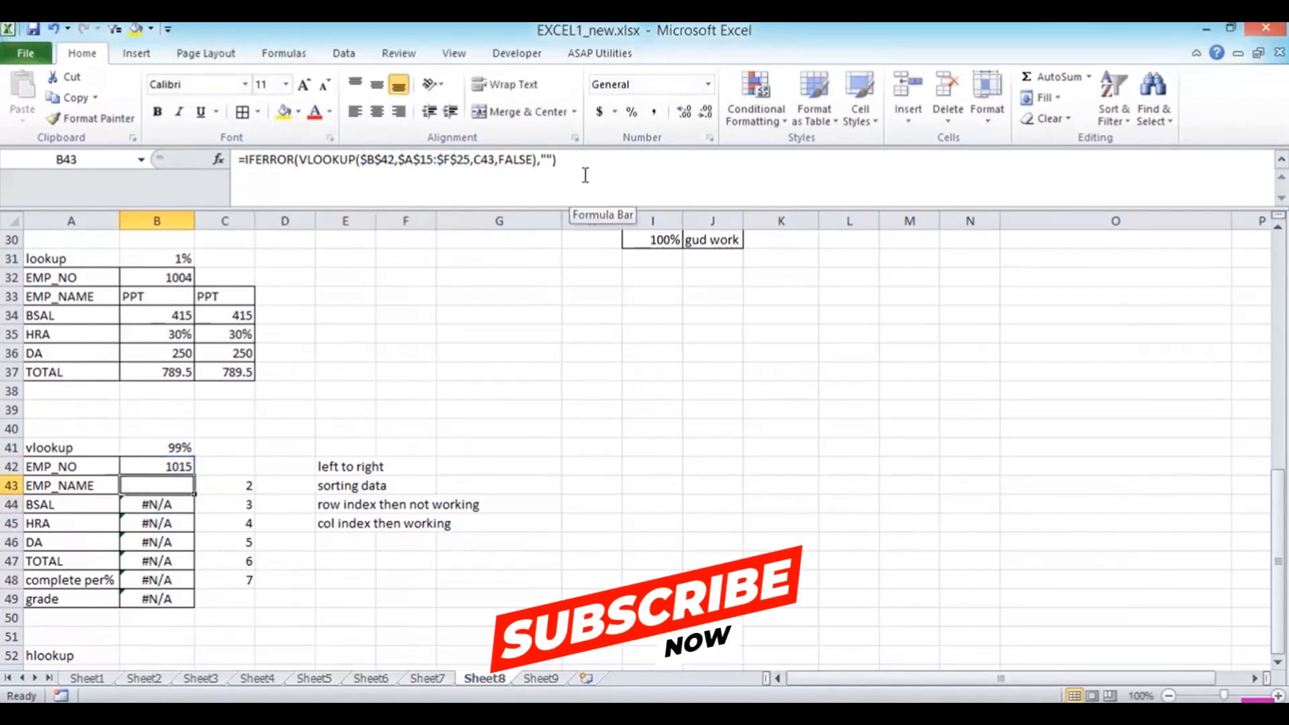
double_click(194, 495)
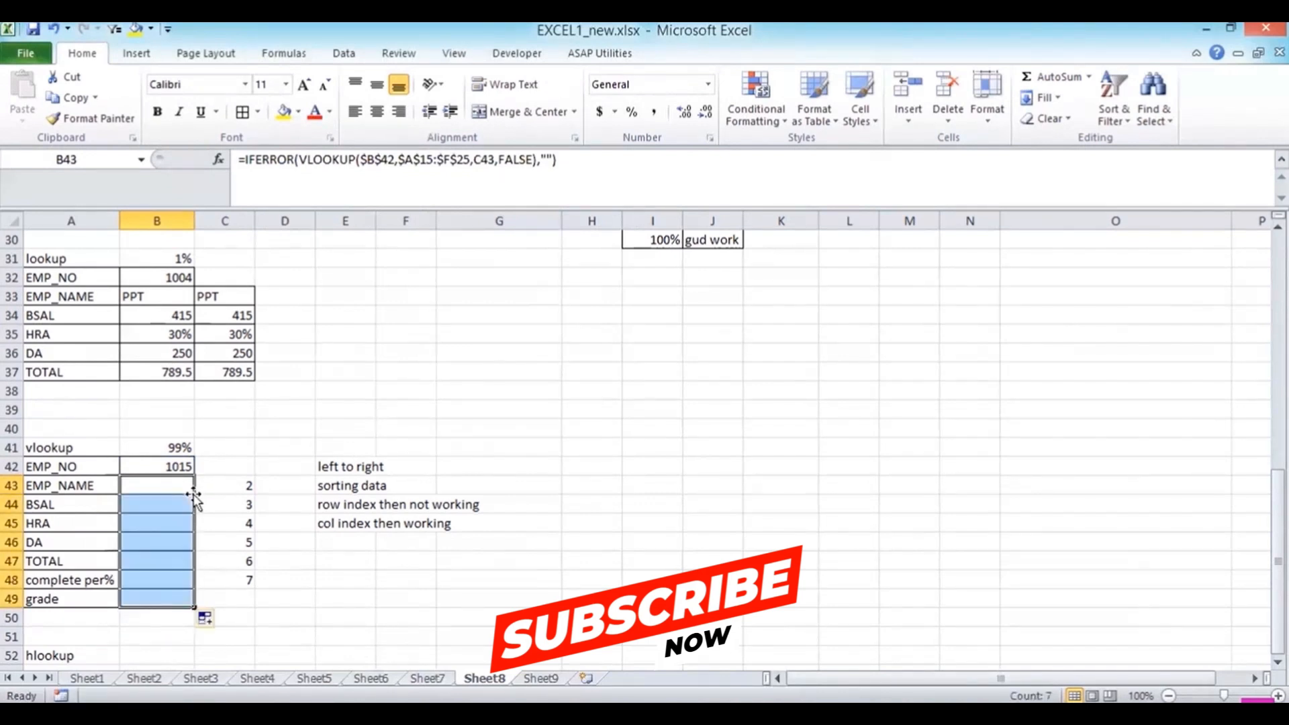
Set the vlookup block's EMP_NO in B42 to 1062.
key(Up)
text(1)
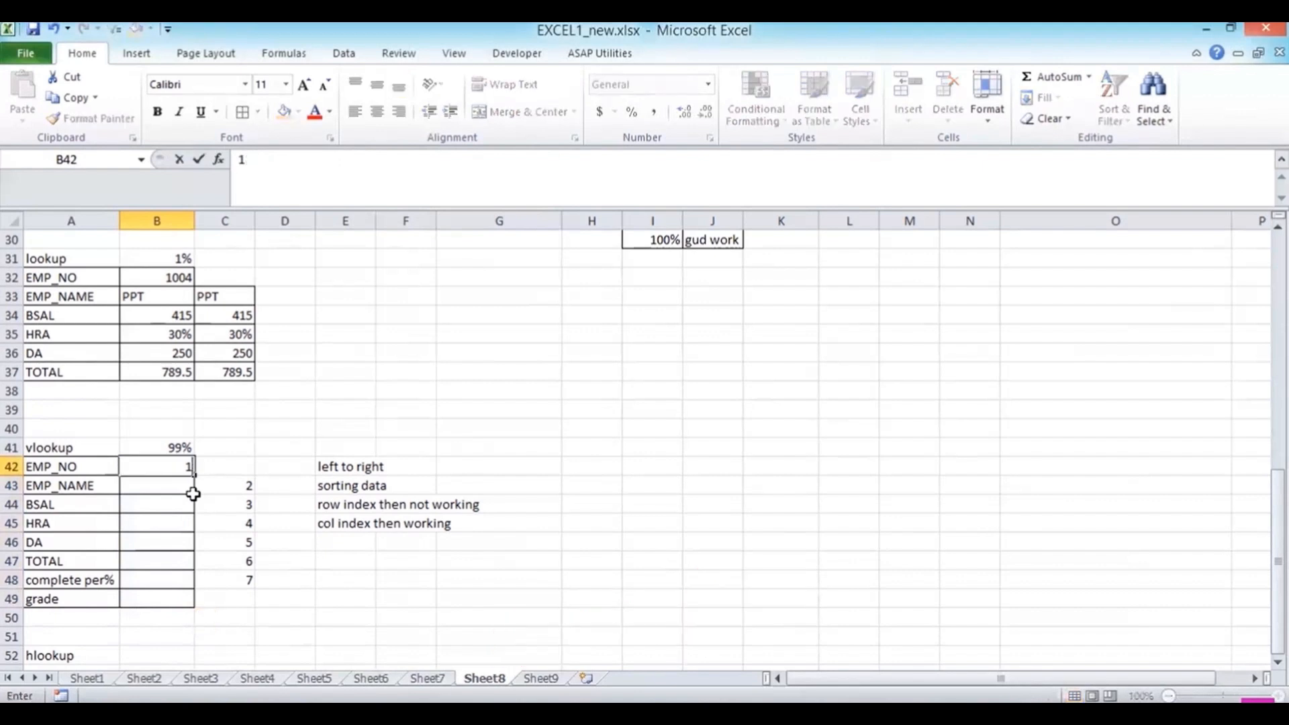
text(062)
key(Return)
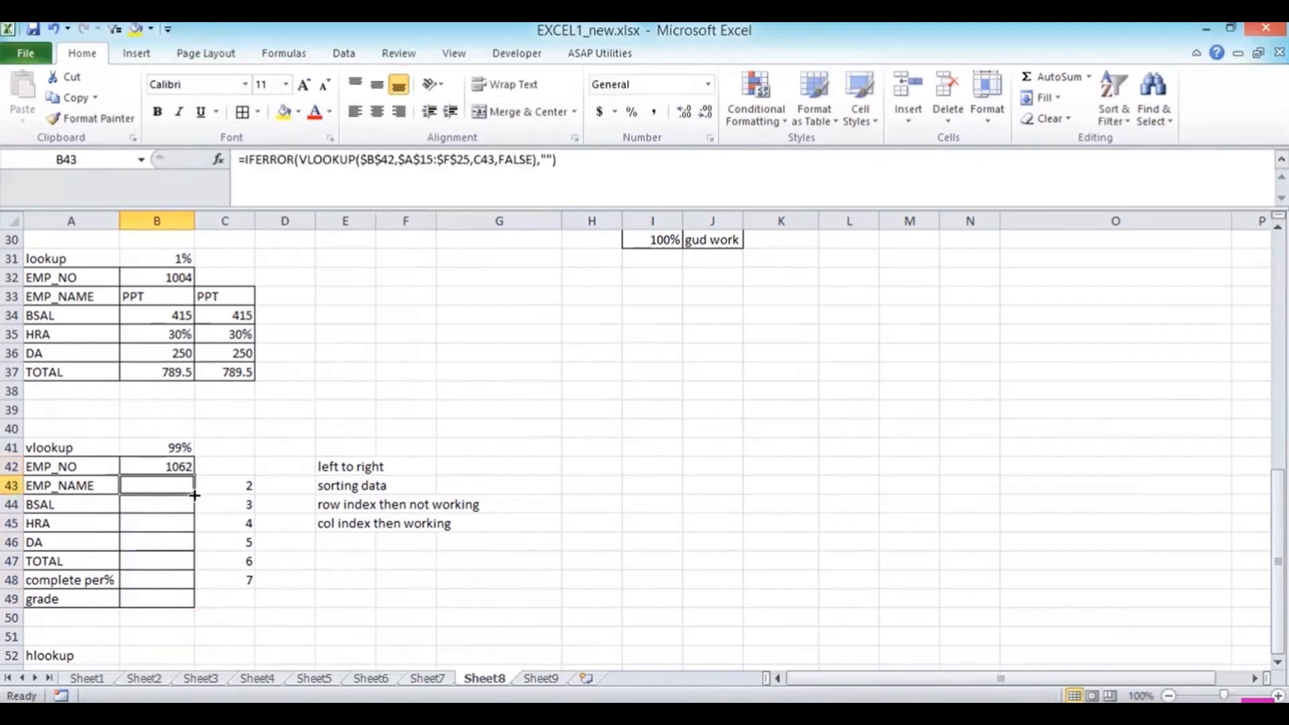
key(Up)
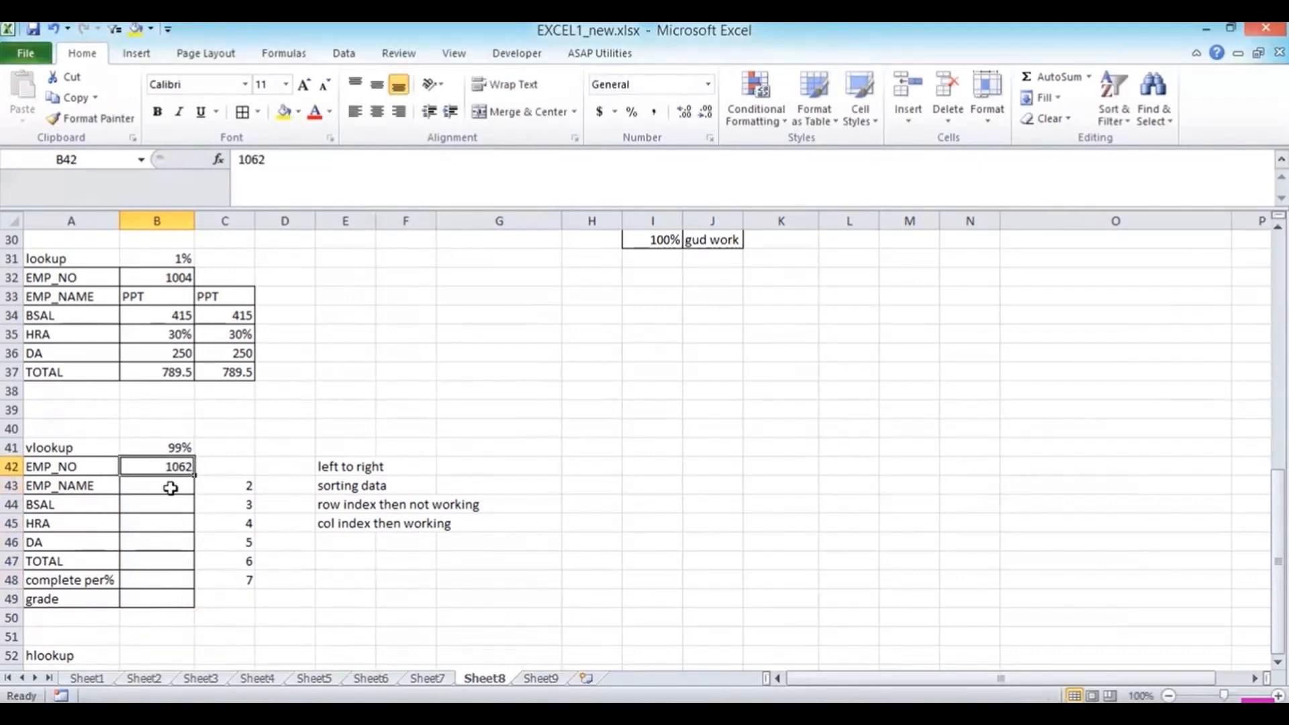
Set the IFERROR error value in the EMP_NAME formula in B43 to "please select value on list or number is not avaliable".
key(Down)
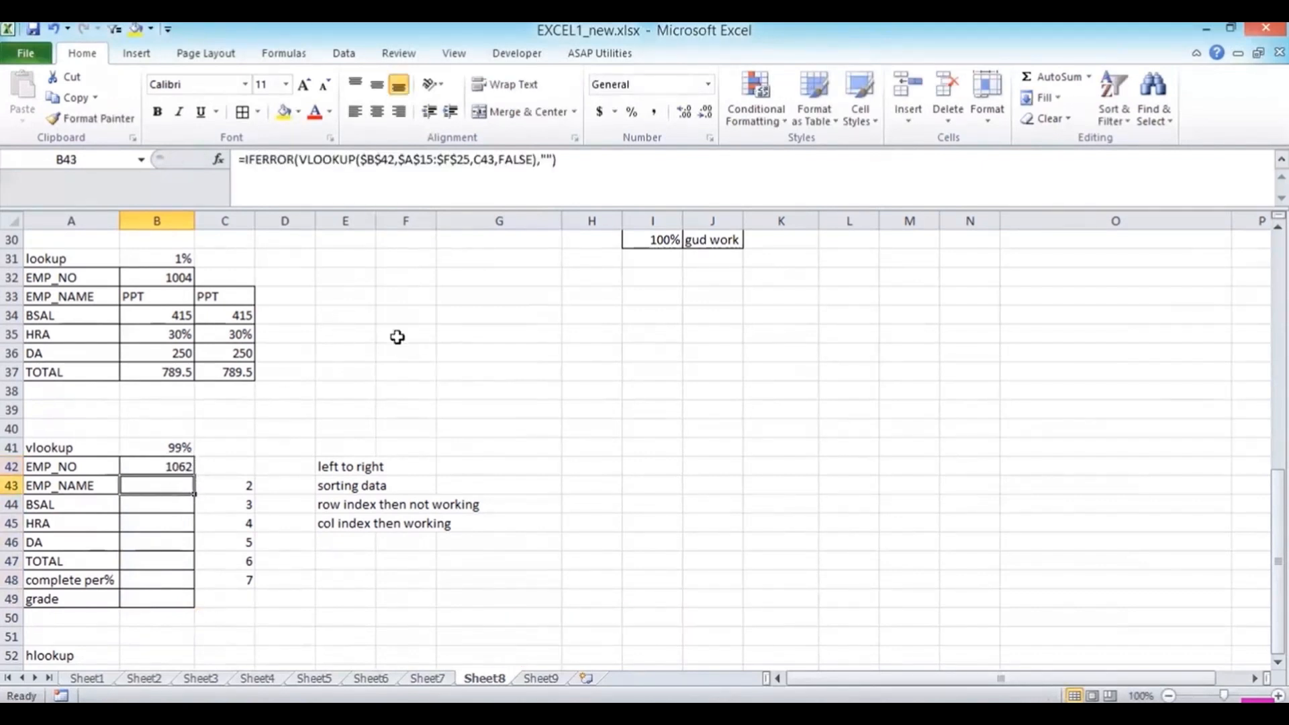
click(545, 161)
key(Right)
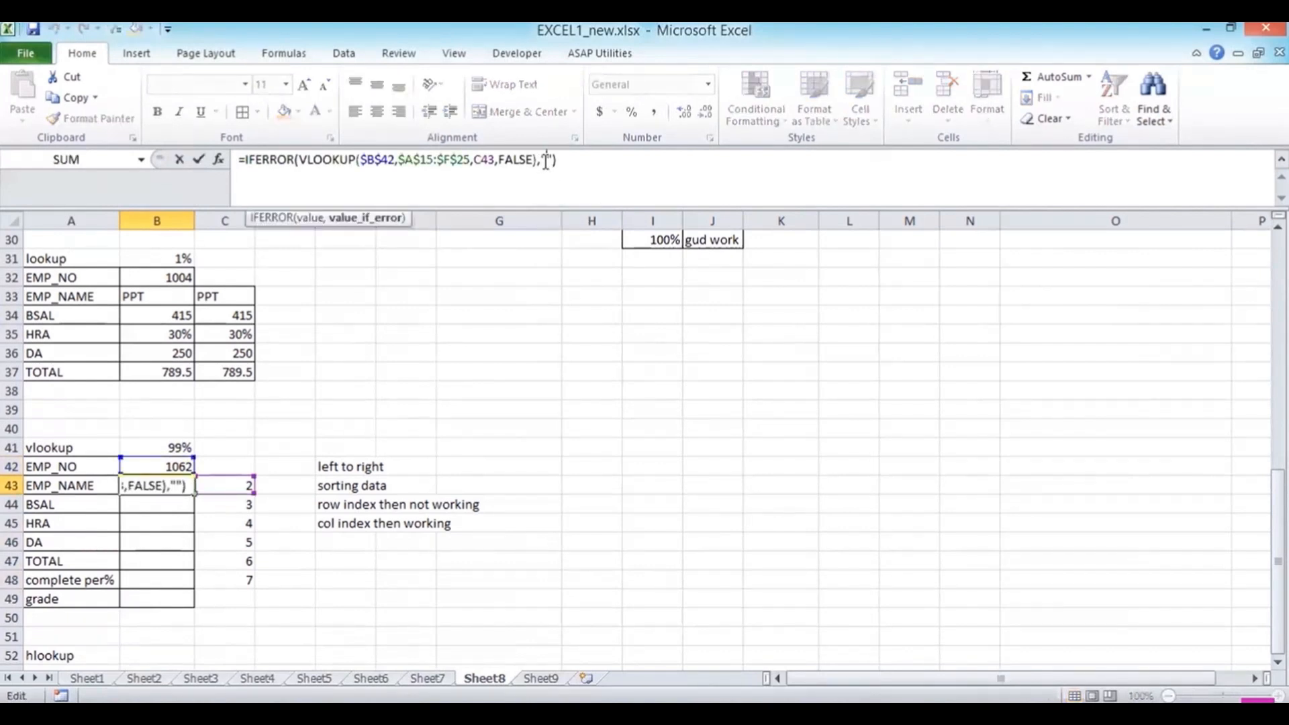
text(please se)
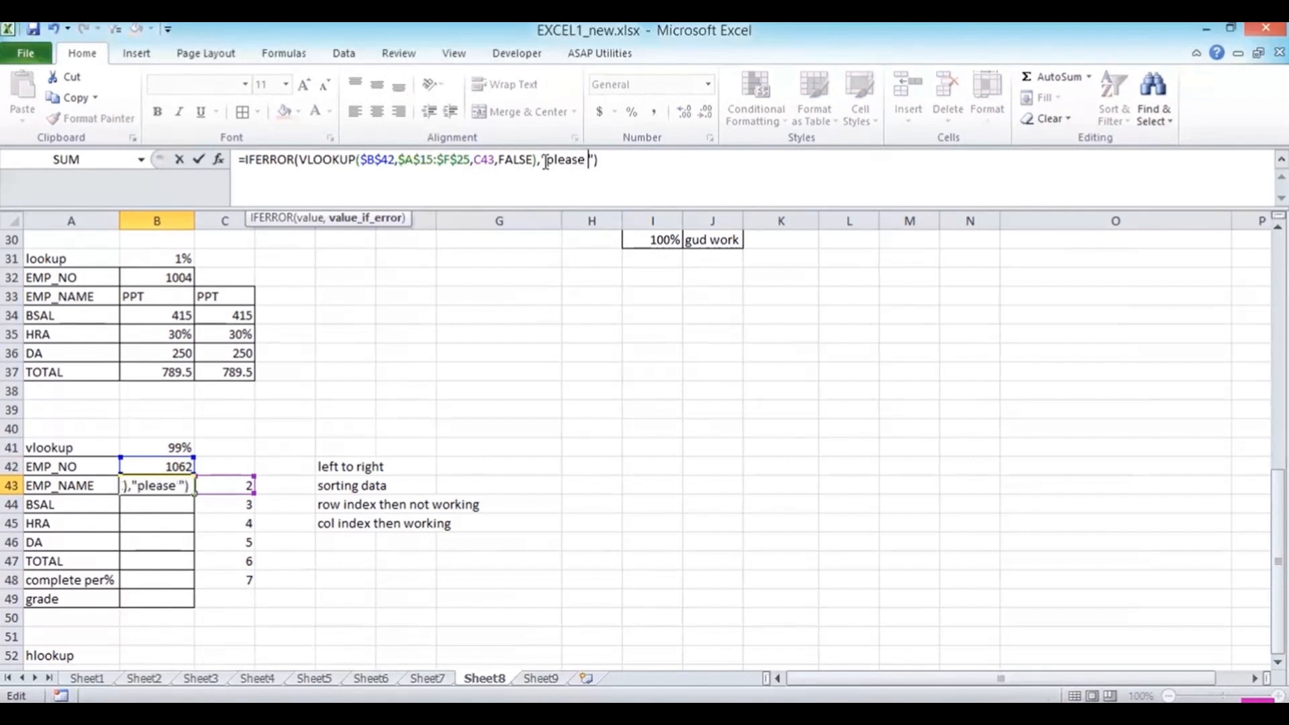
text(lect va)
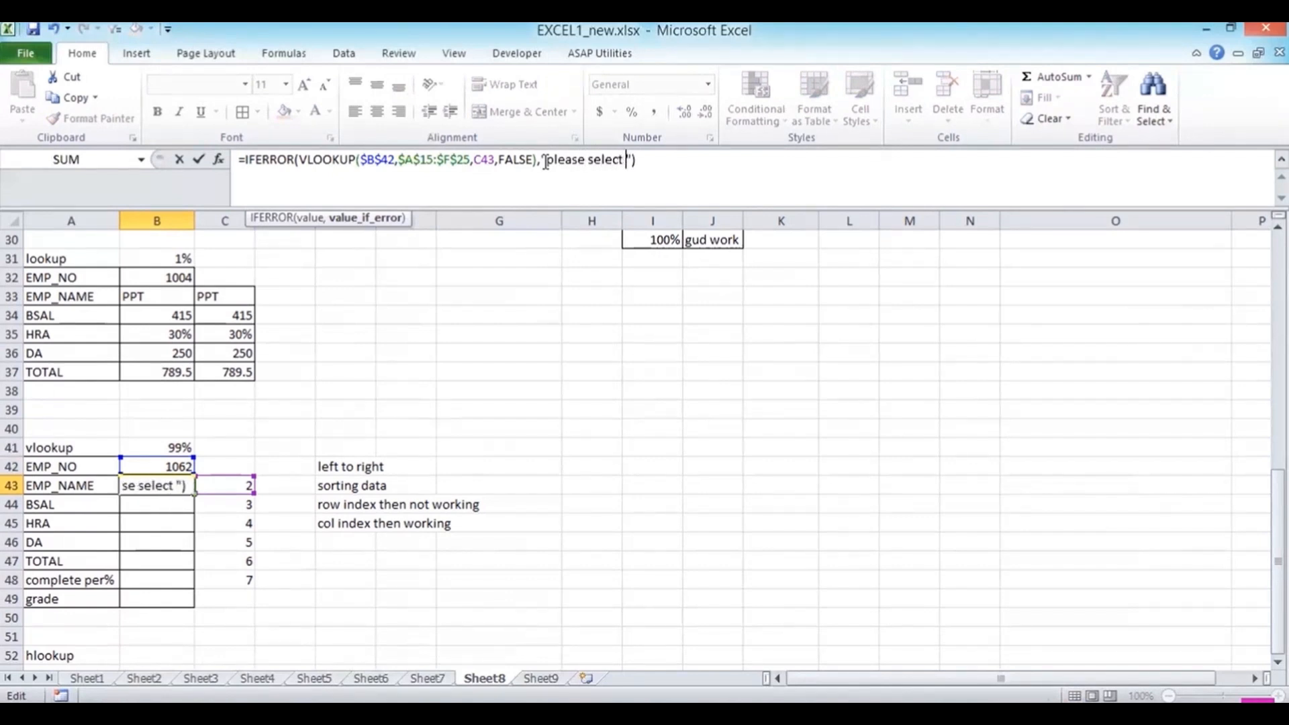
text(lue o)
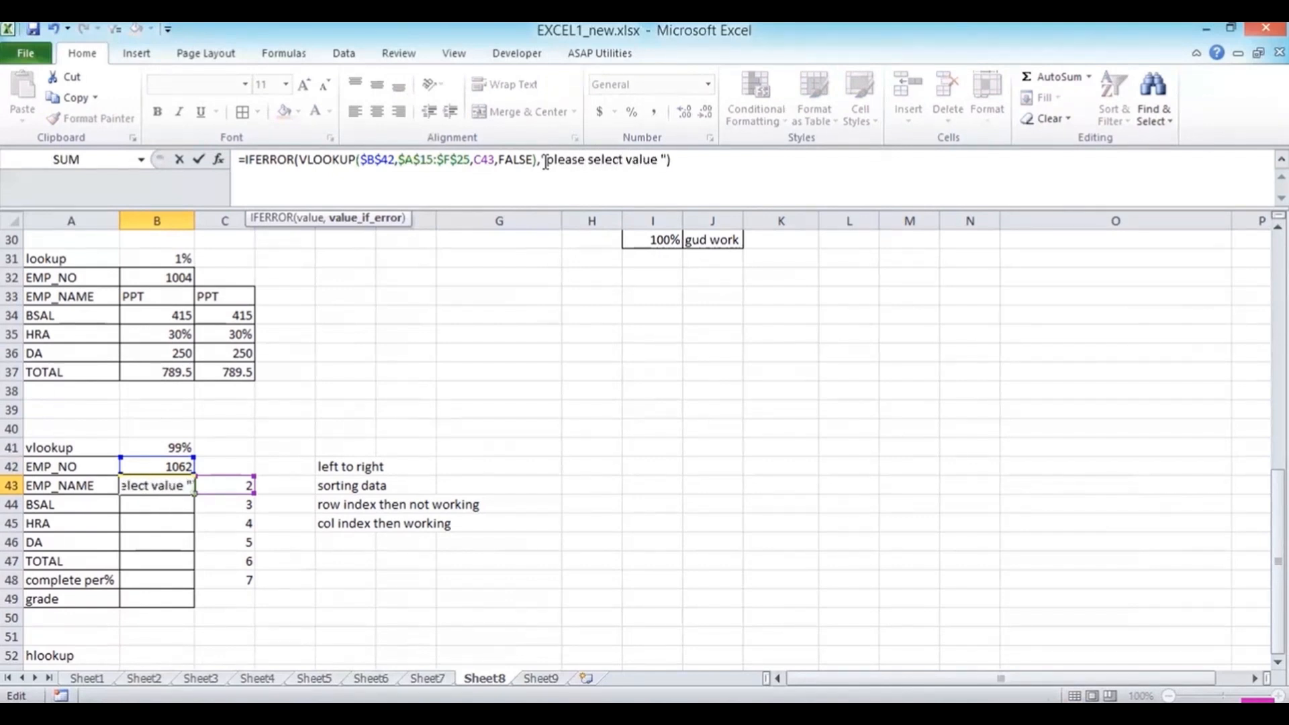
text(n list)
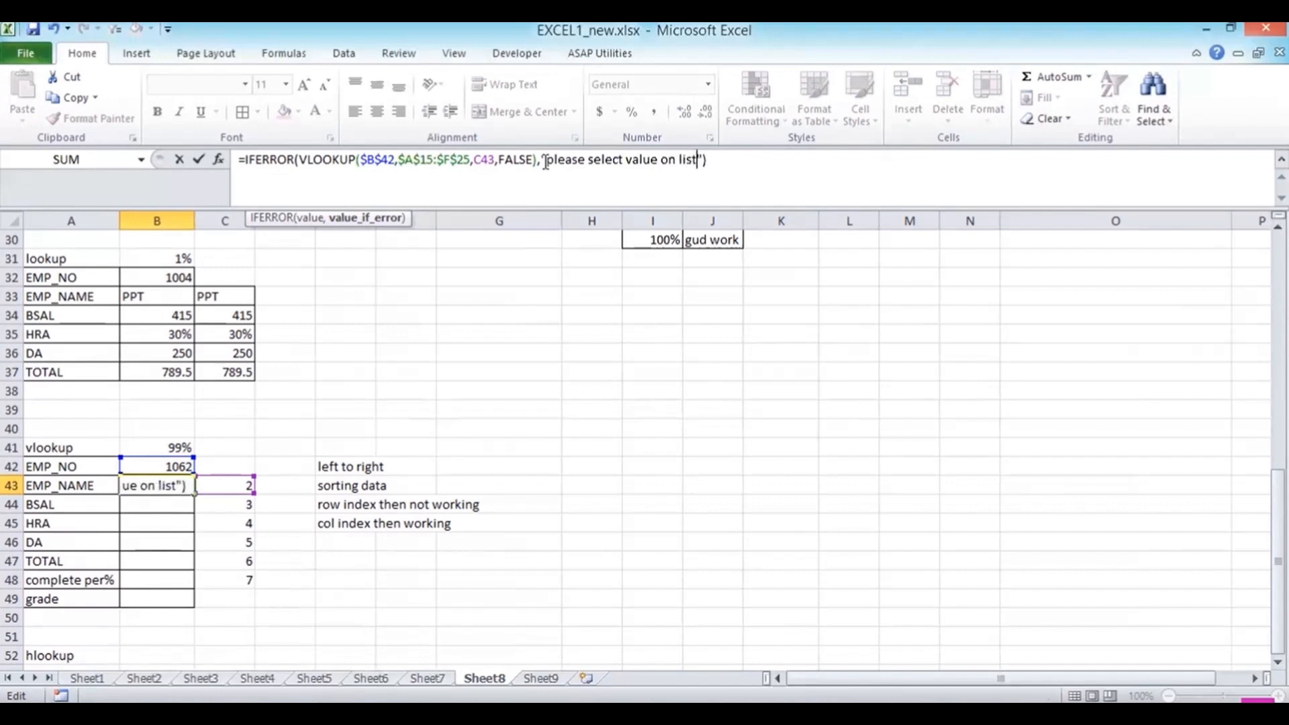
text(or)
key(BackSpace)
key(BackSpace)
text(or number is)
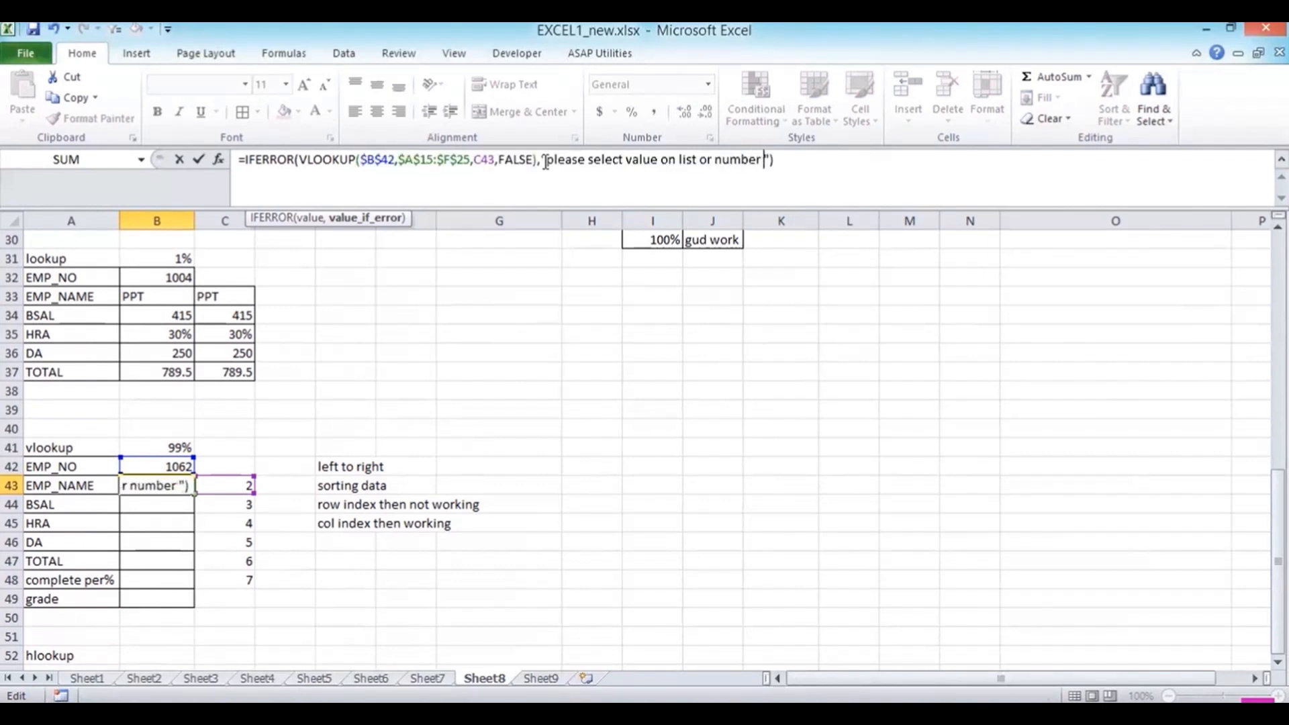
text( not aval)
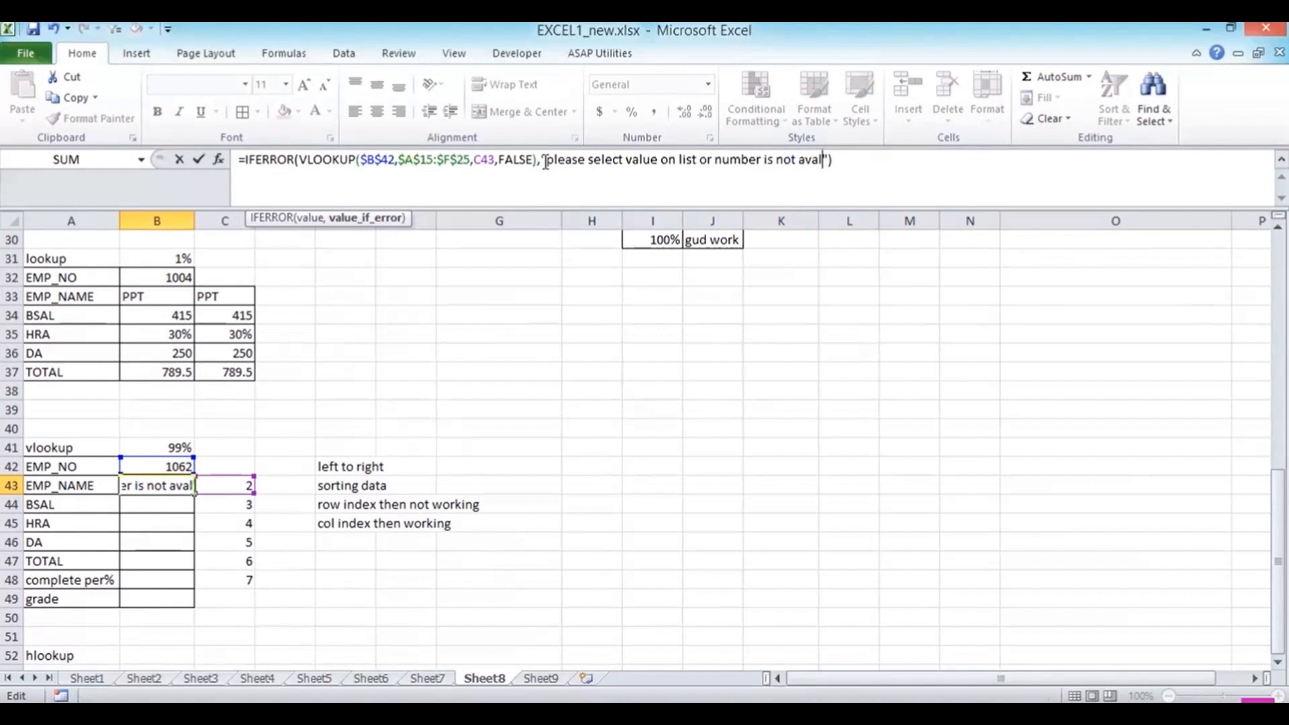
text(iable)
key(Return)
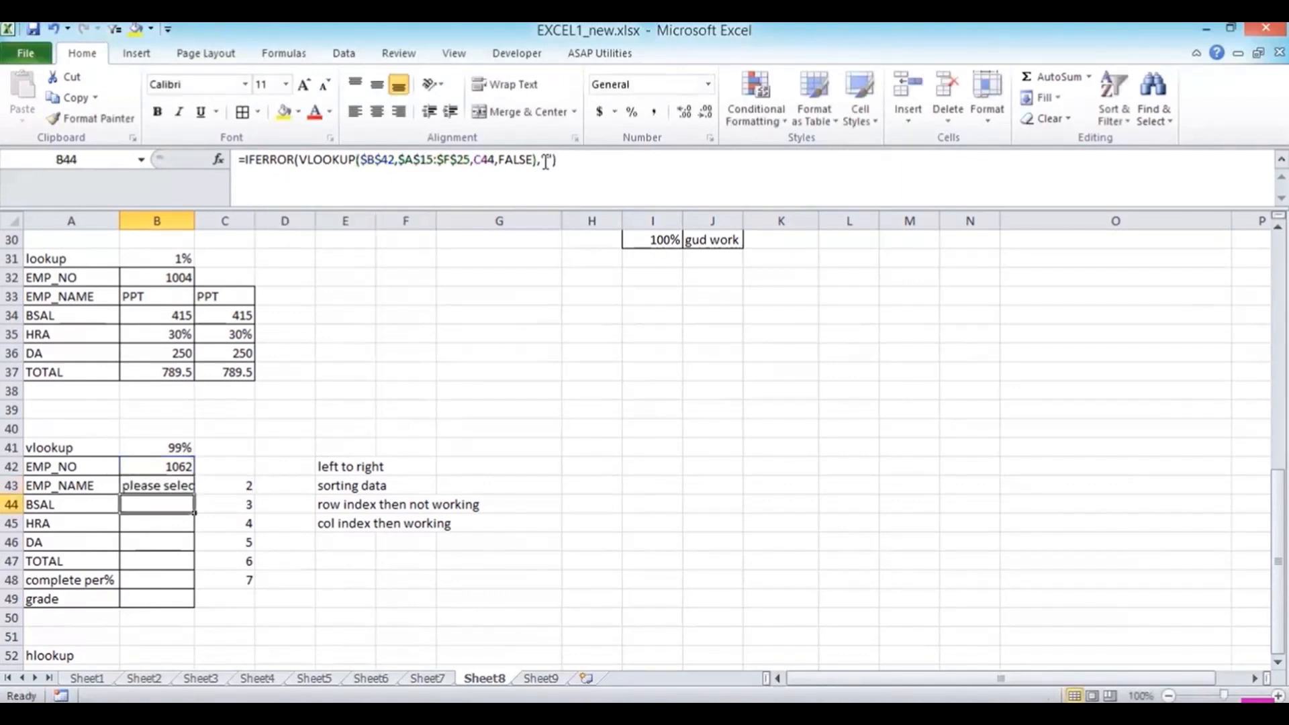
Autofit the width of column B and fill the EMP_NAME formula in B43 down to B49.
double_click(195, 218)
click(425, 484)
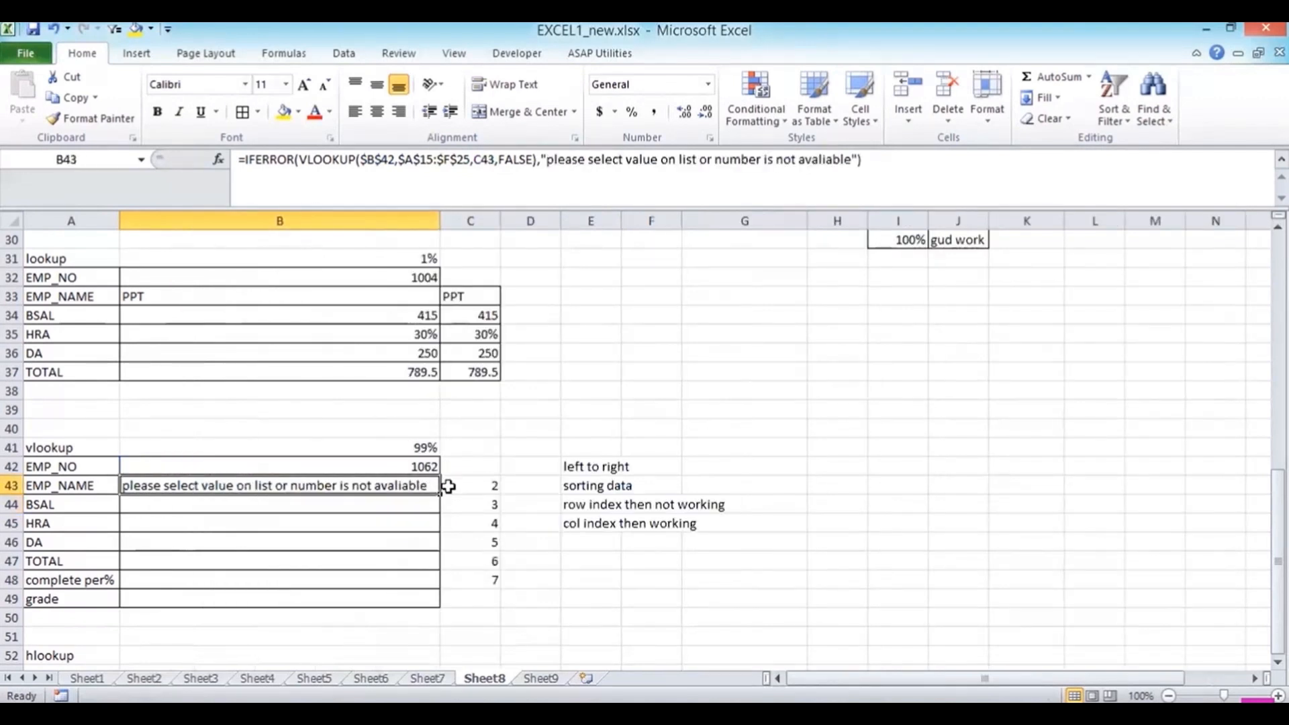
double_click(440, 490)
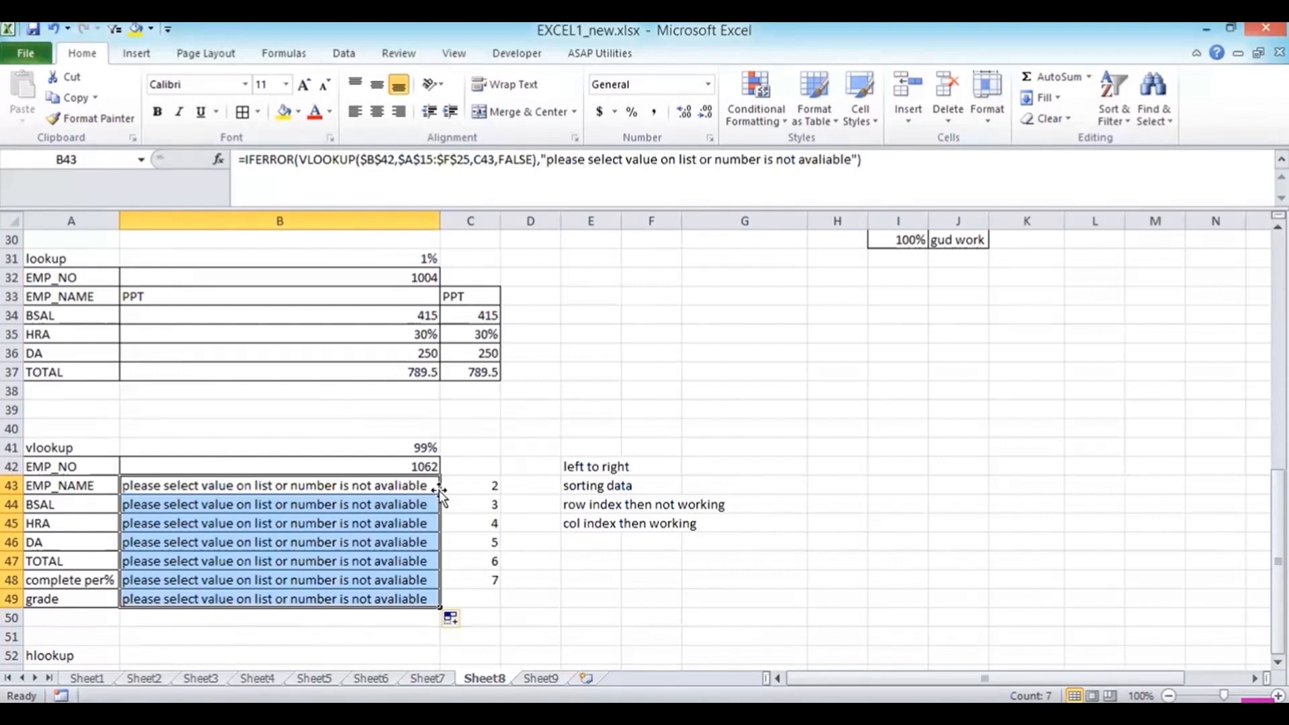
Replace the IFERROR message in B43 with 0 and fill the formula down to B49.
click(369, 483)
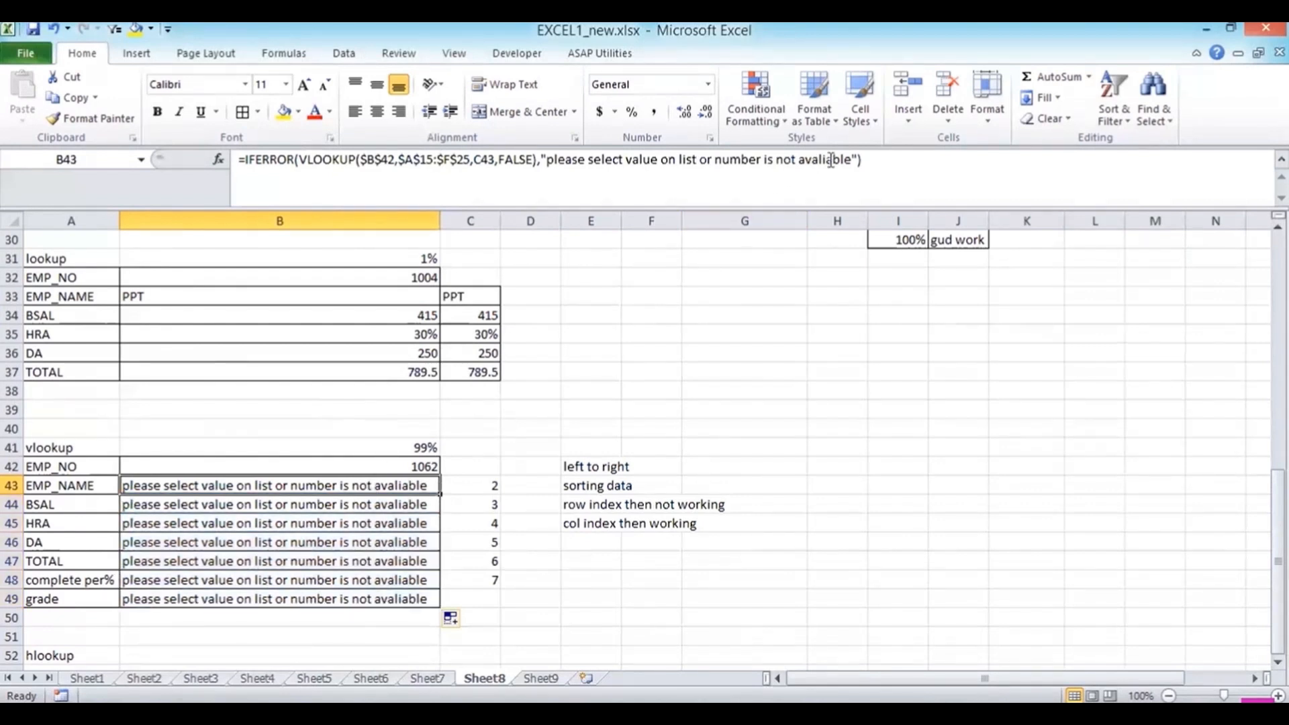
drag(858, 159, 545, 159)
key(BackSpace)
key(BackSpace)
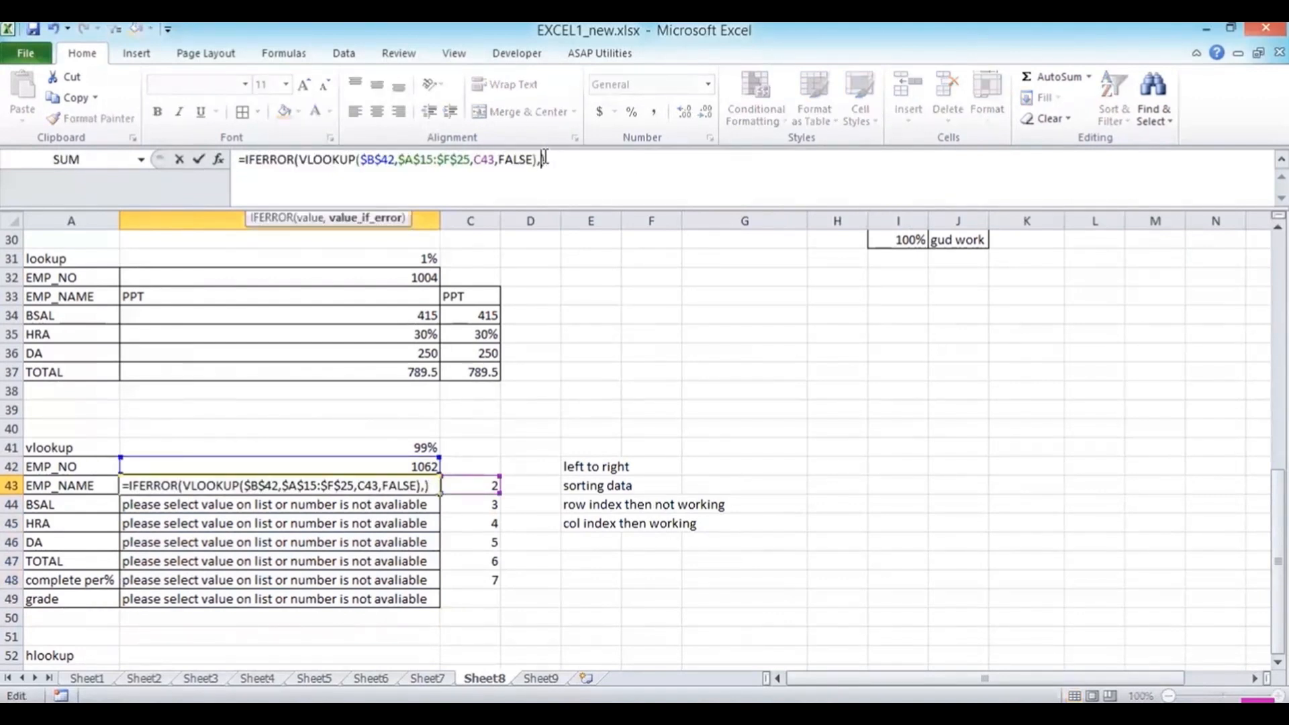
text(0)
key(Return)
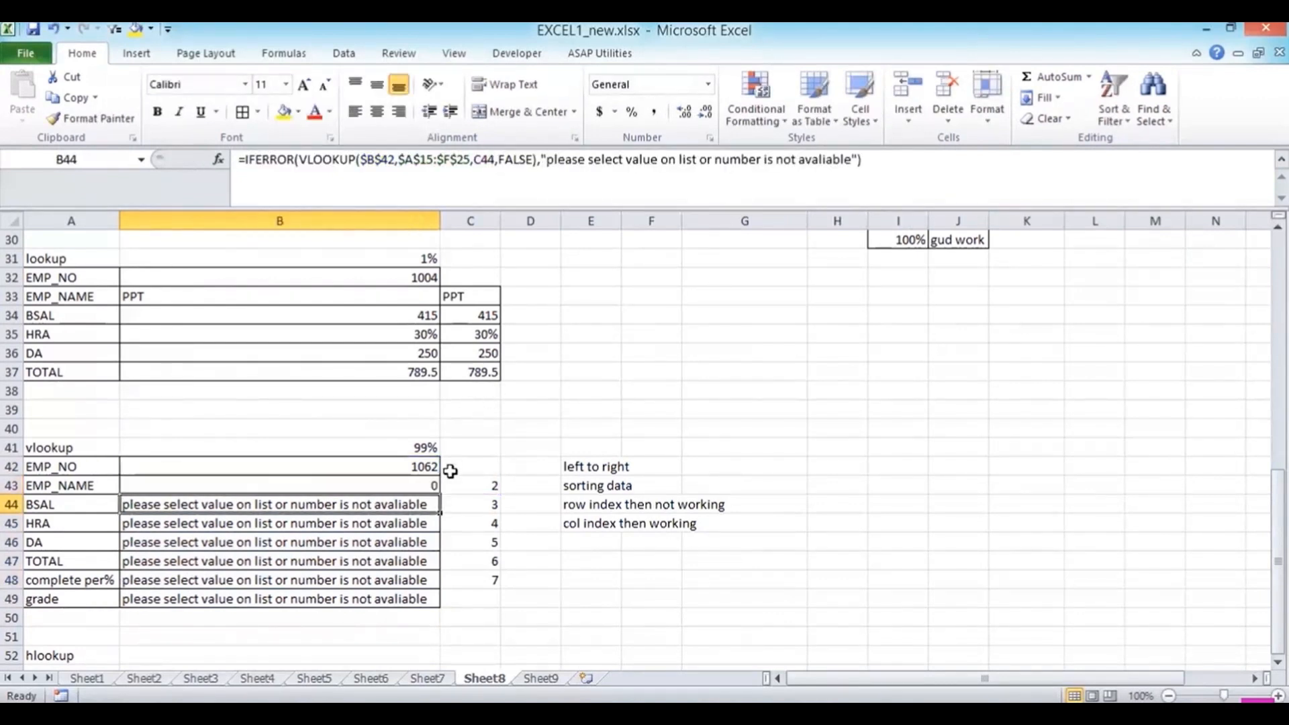
click(426, 483)
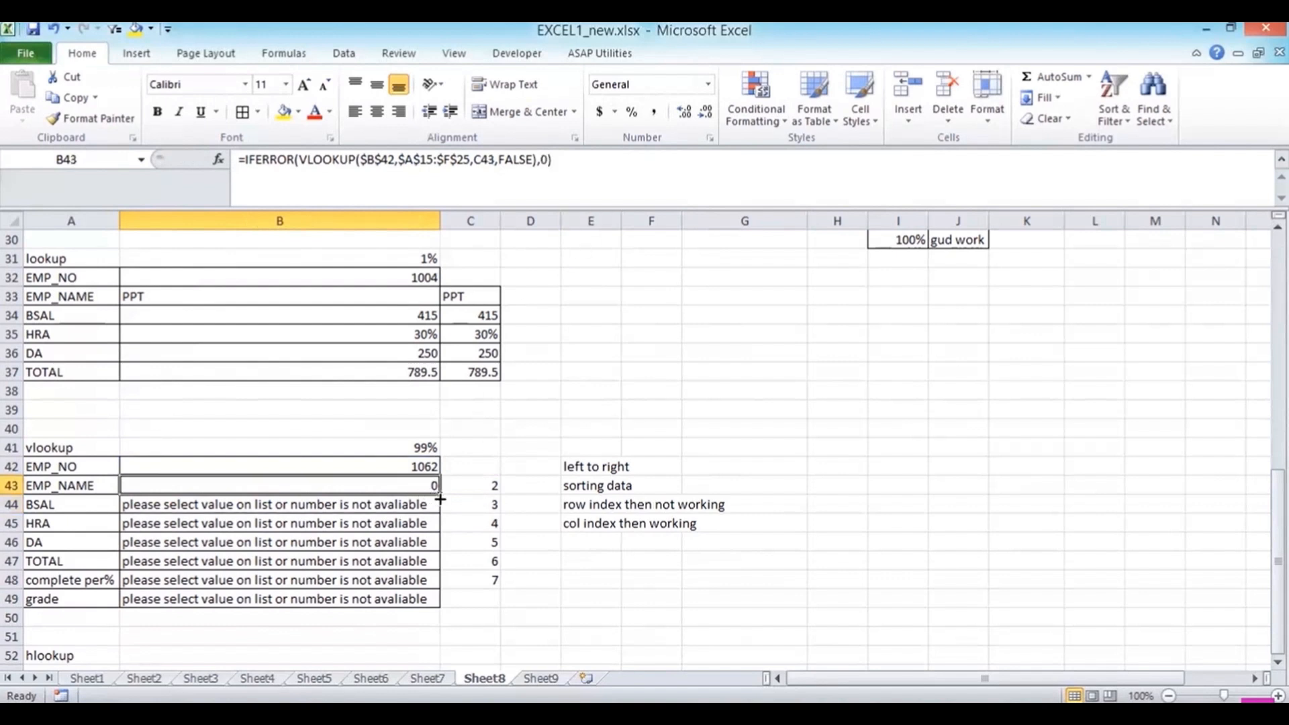
drag(440, 493, 440, 600)
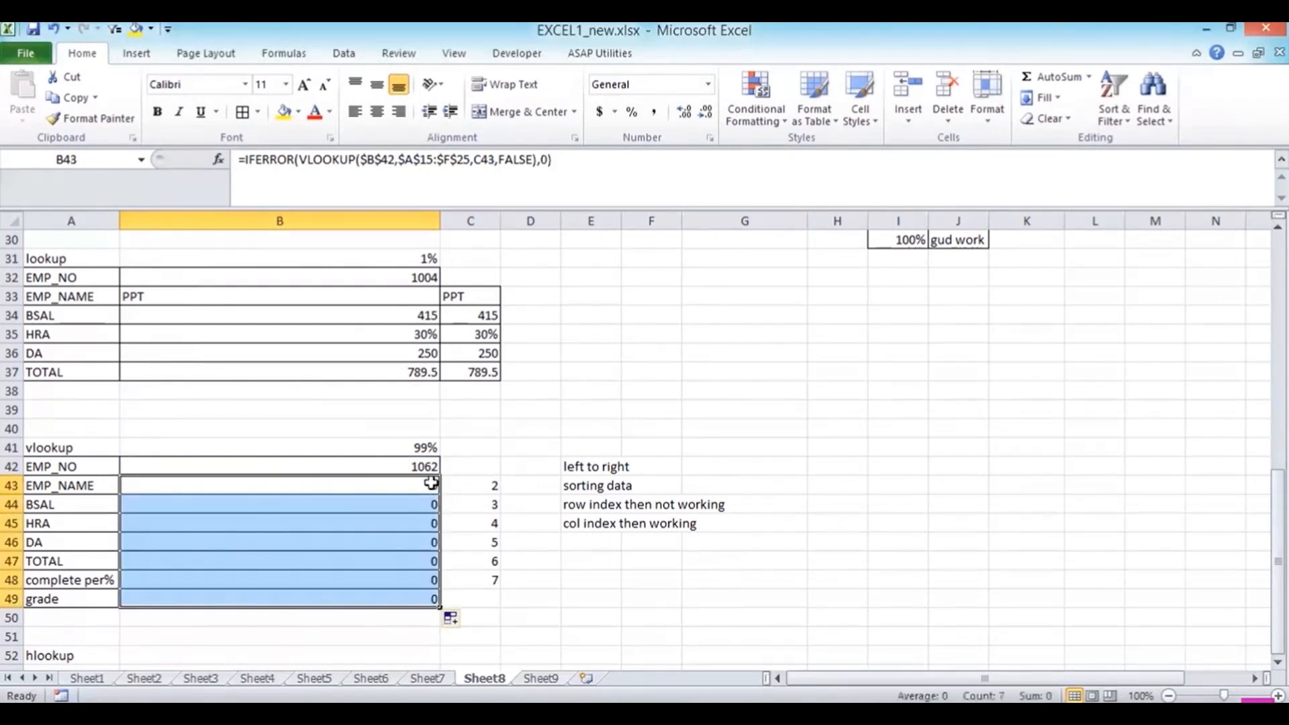
Set the vlookup block's EMP_NO in B42 to 1002.
click(424, 466)
text(1002)
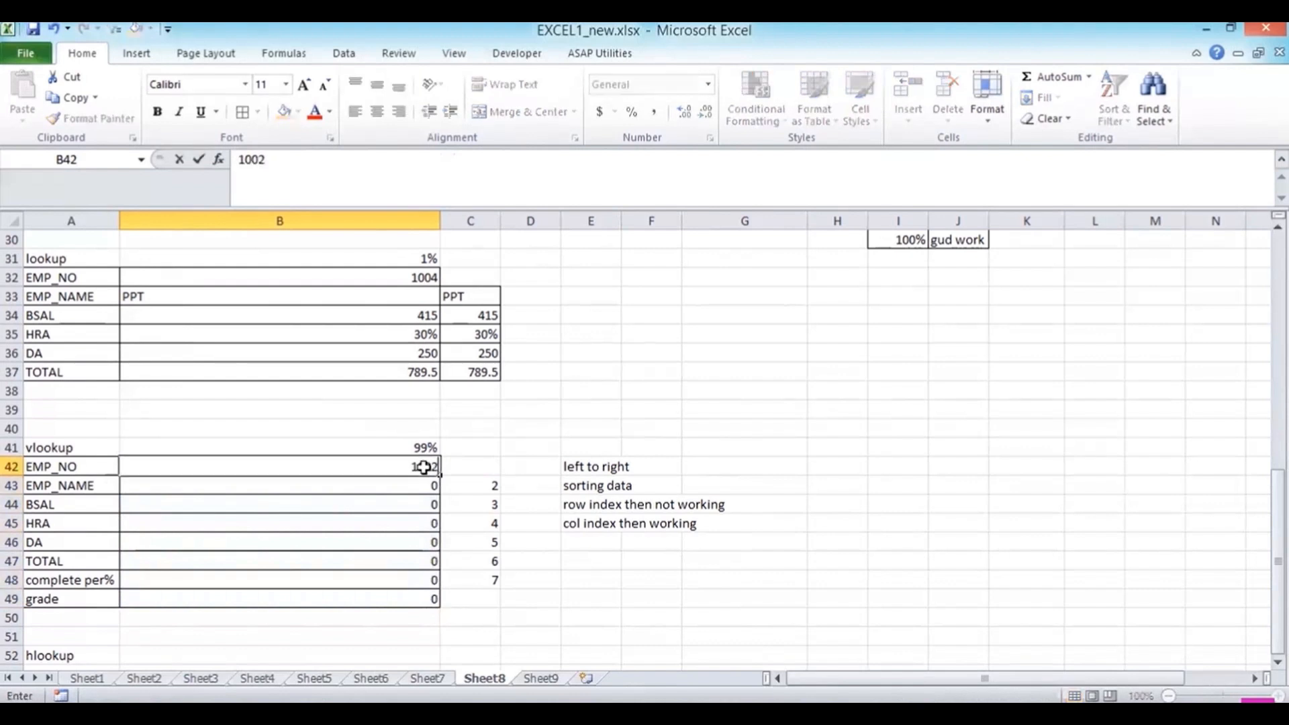
key(Return)
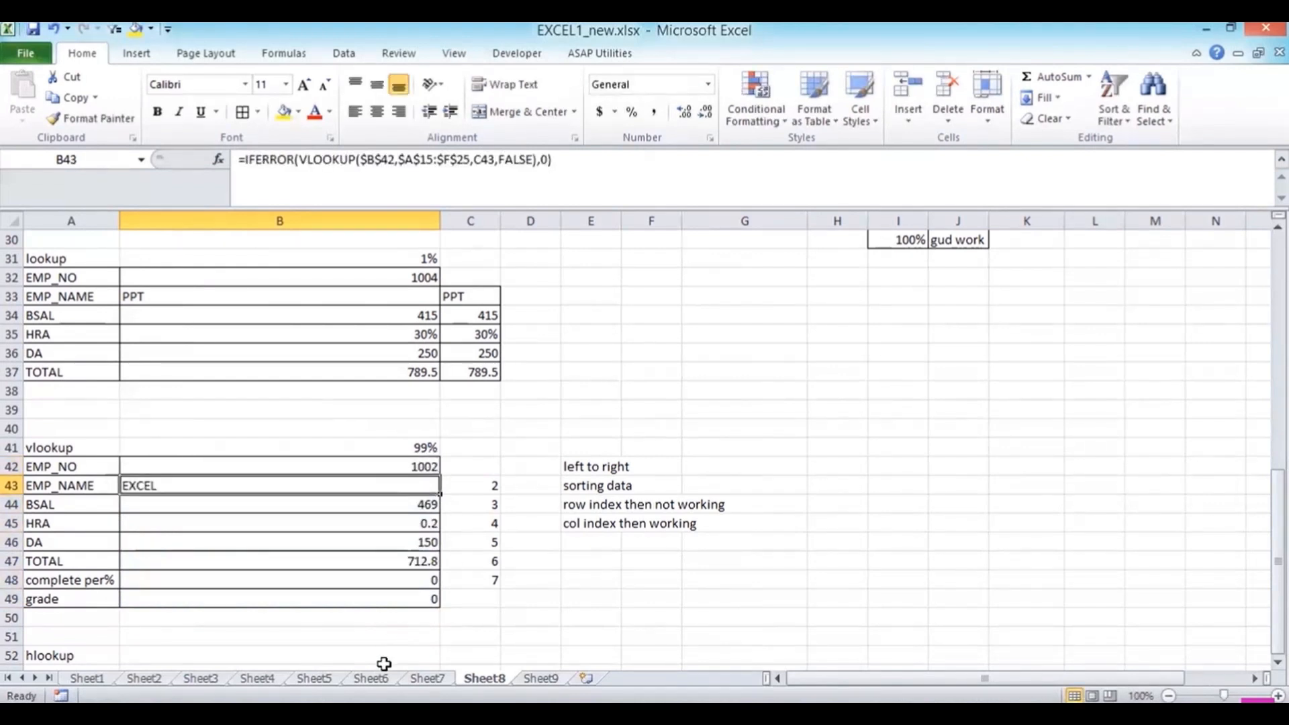
key(Up)
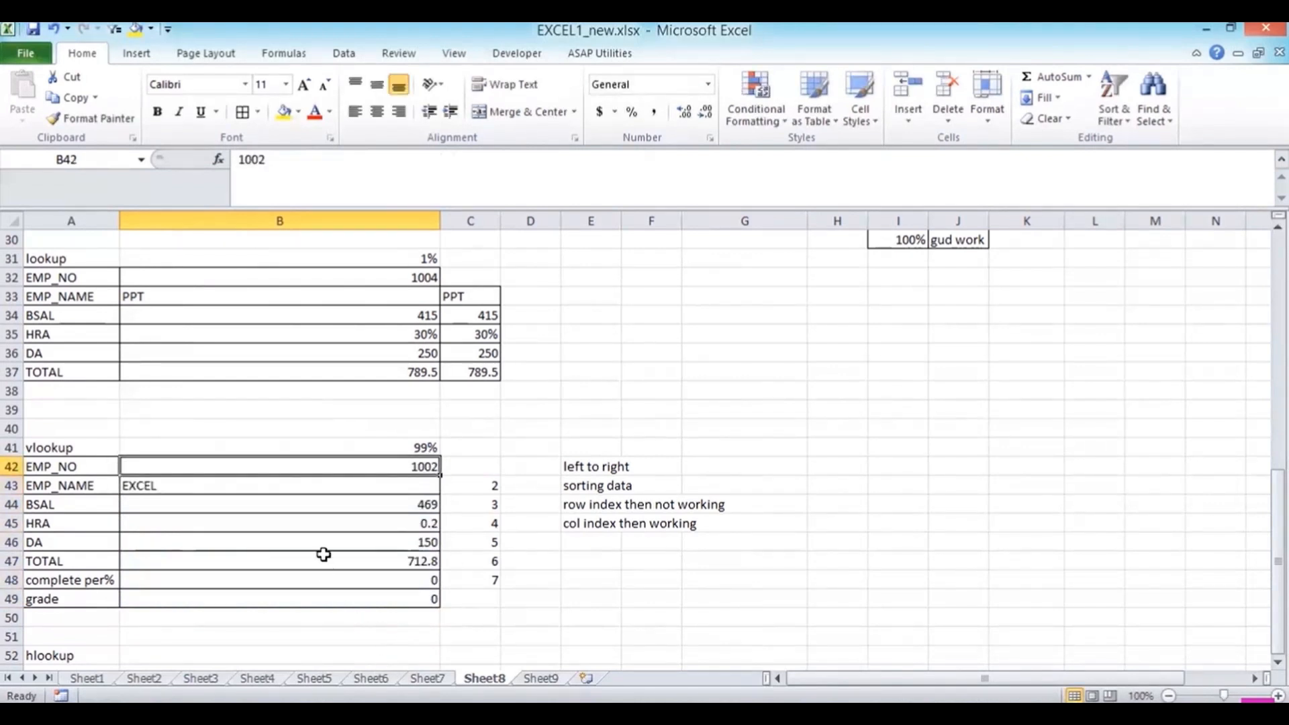
Examine the arguments of the IFERROR and VLOOKUP formula in B43, leaving the formula as it is.
click(411, 484)
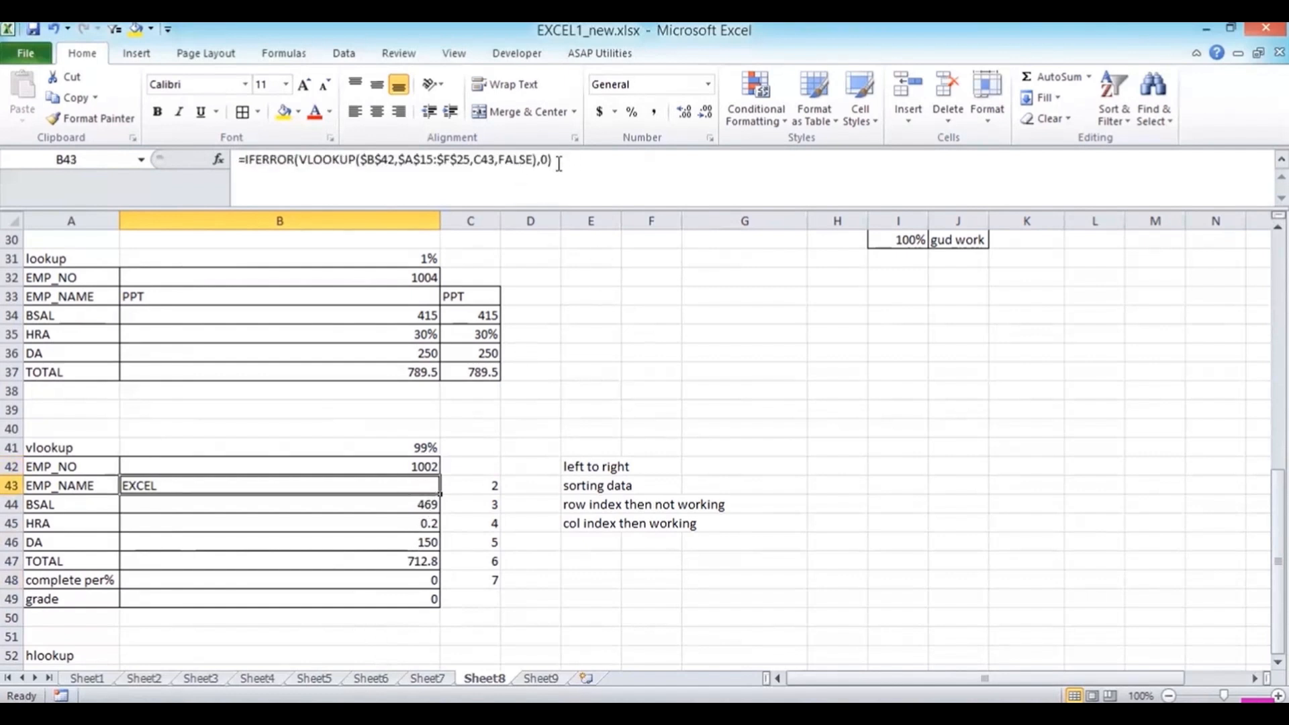
click(548, 159)
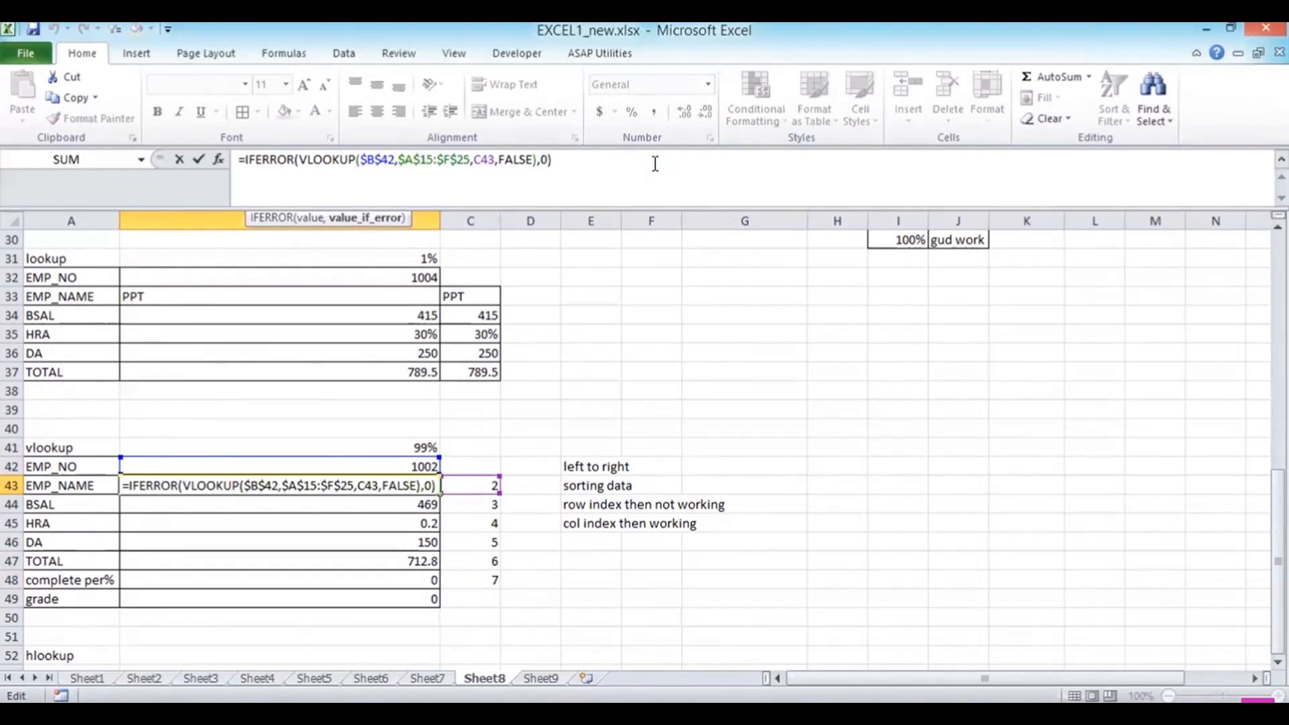
key(ctrl+Return)
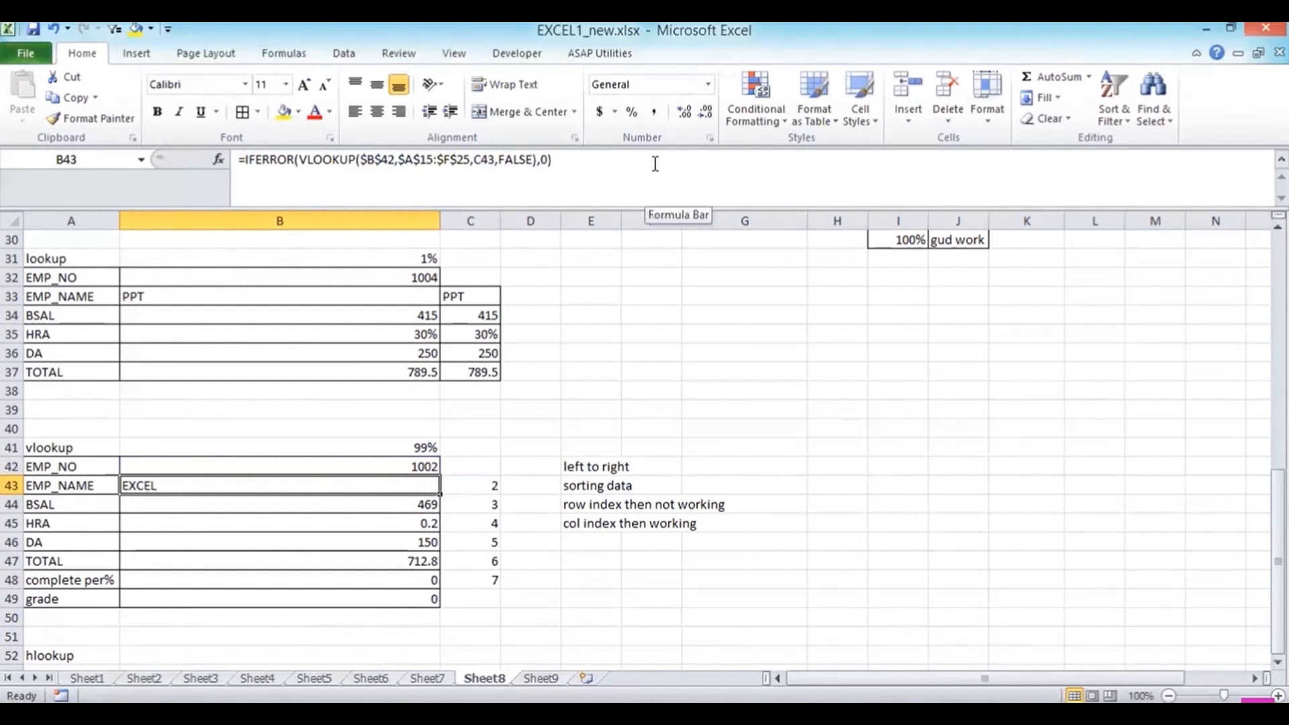
click(655, 163)
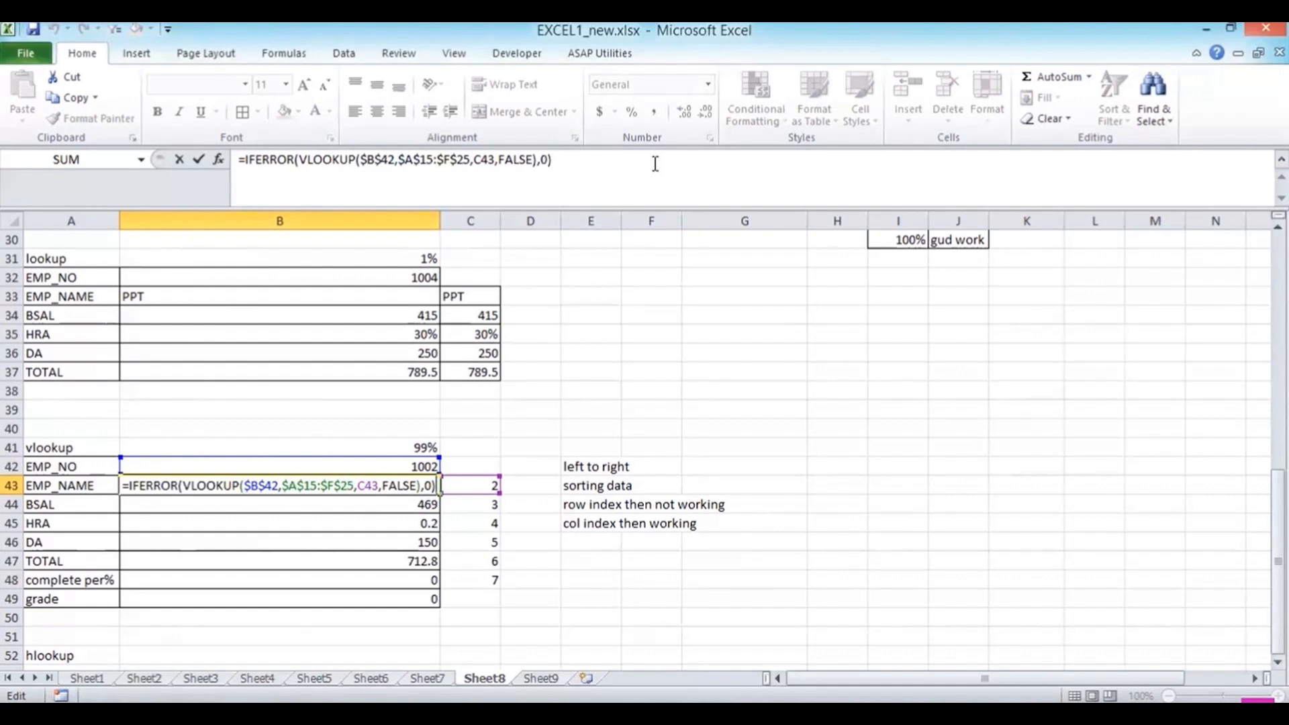
key(ctrl+Return)
key(Right)
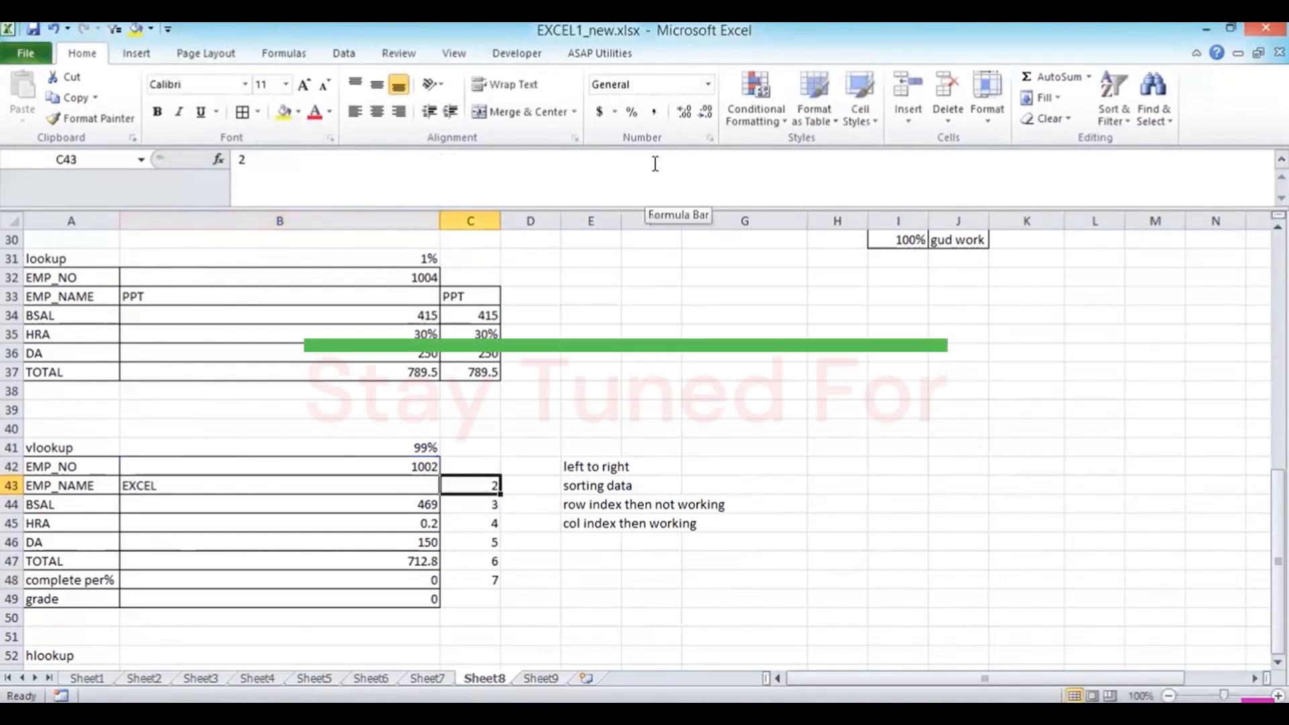